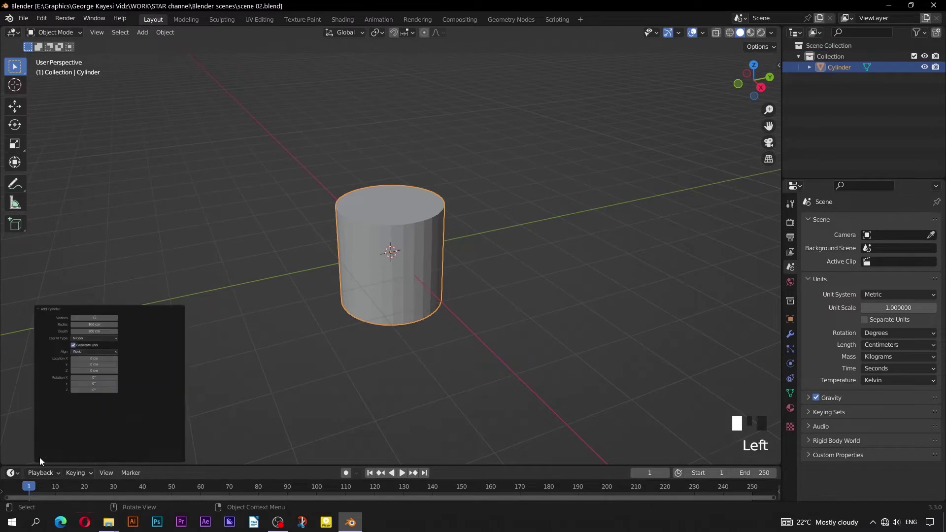
Give the new cylinder 64 vertices and a radius of 150 cm, keeping its depth at 200 cm.
click(129, 327)
text(64)
key(Return)
click(123, 340)
key(BackSpace)
text(150)
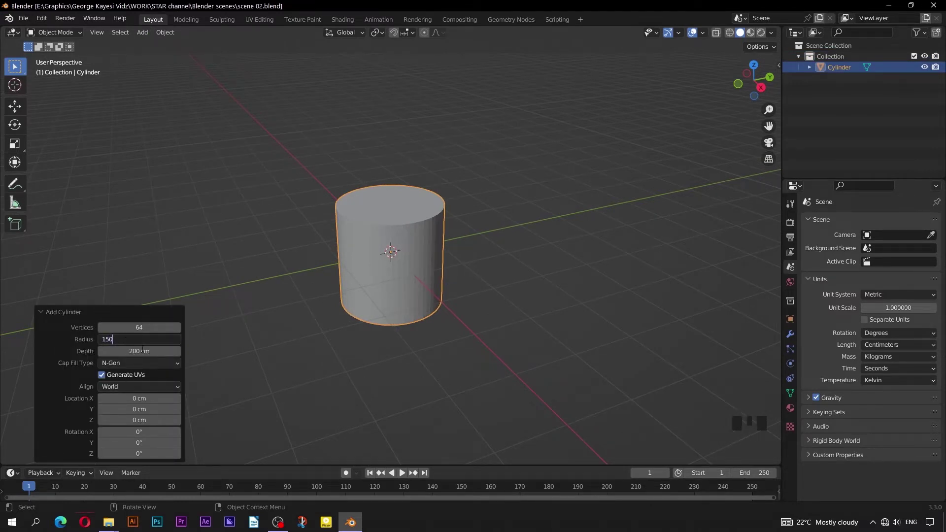
key(Return)
click(139, 351)
click(295, 365)
key(KP_1)
scroll(405, 304, up, 2)
shift+middle_drag(390, 311, 407, 293)
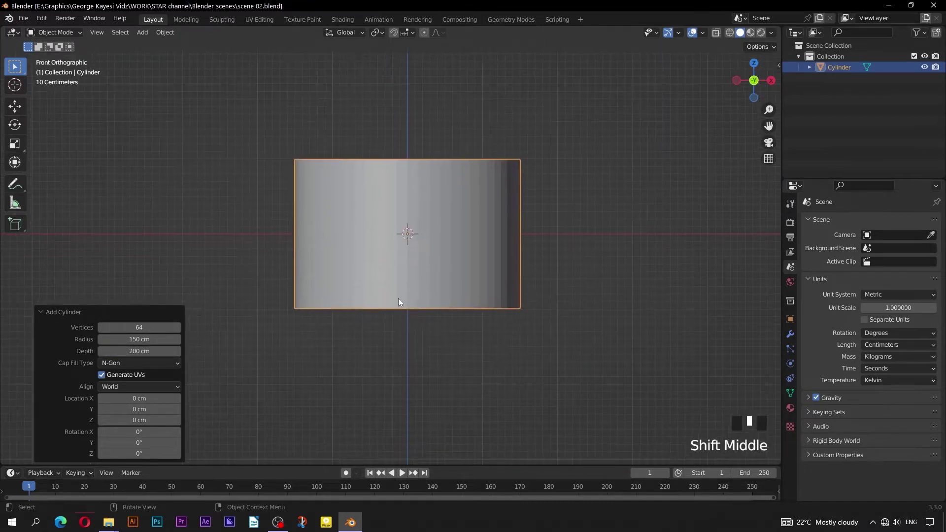
click(41, 312)
click(209, 267)
click(305, 246)
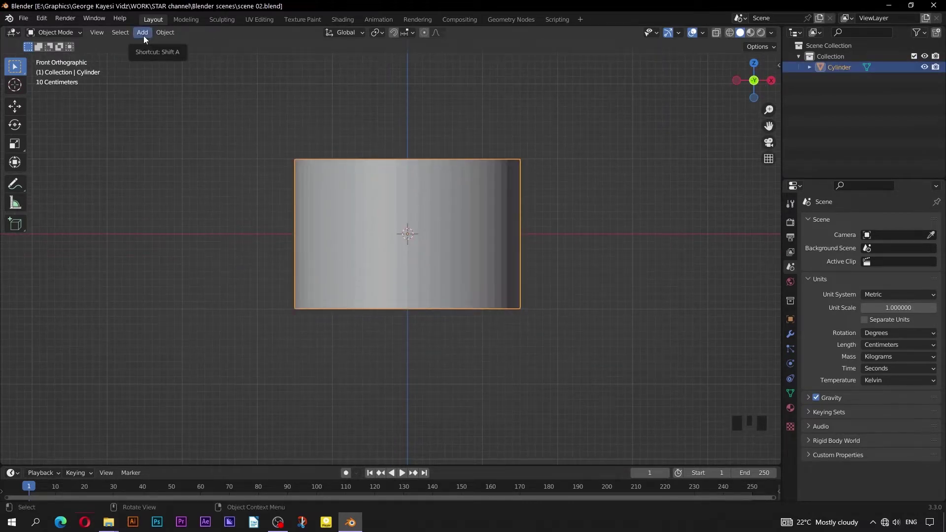
Add a second cylinder with a depth of 10 cm to form a thin disc.
click(144, 36)
mouse_move(167, 44)
click(248, 99)
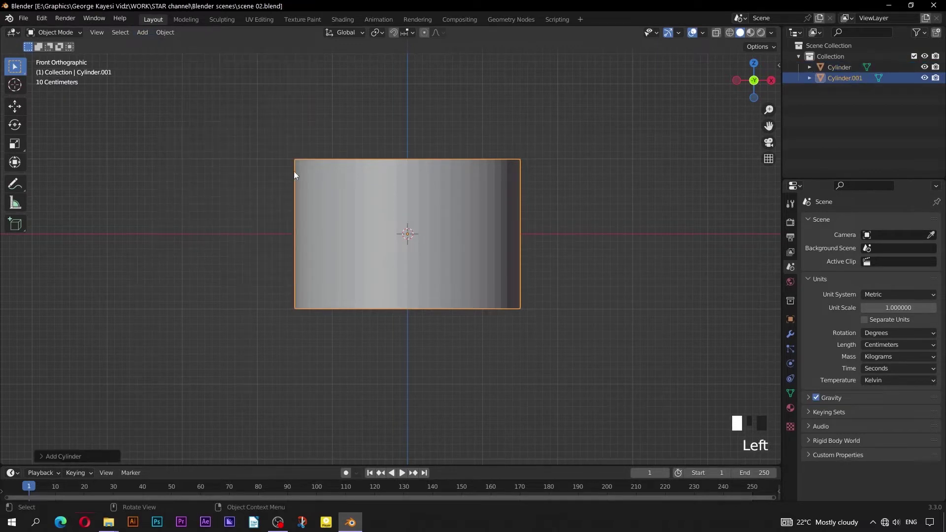
click(42, 454)
click(134, 351)
text(10)
key(Return)
click(54, 314)
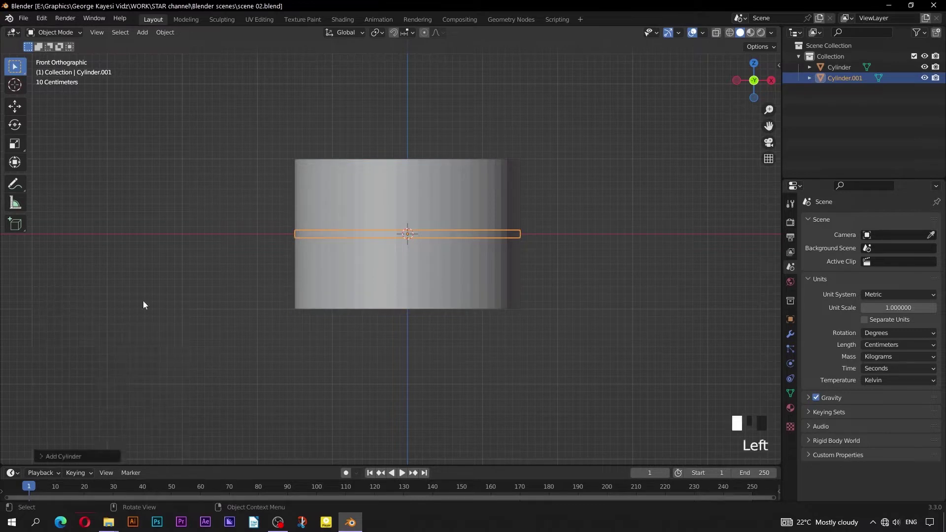
Move the thin disc up onto the large cylinder by setting its Z location to 105 cm.
click(15, 107)
drag(410, 216, 404, 129)
key(n)
click(702, 108)
text(105)
key(Return)
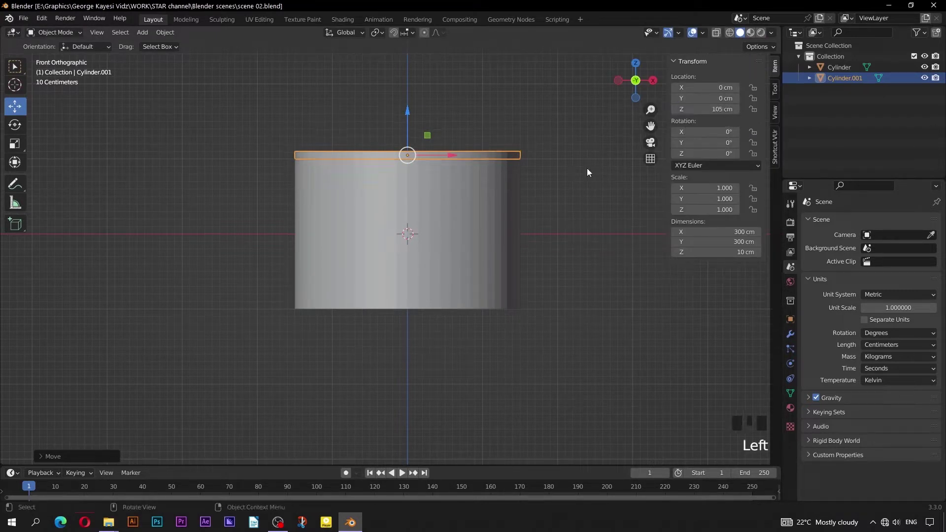
Duplicate the top disc in place and set the copy's Z location to -105 cm.
key(shift+d)
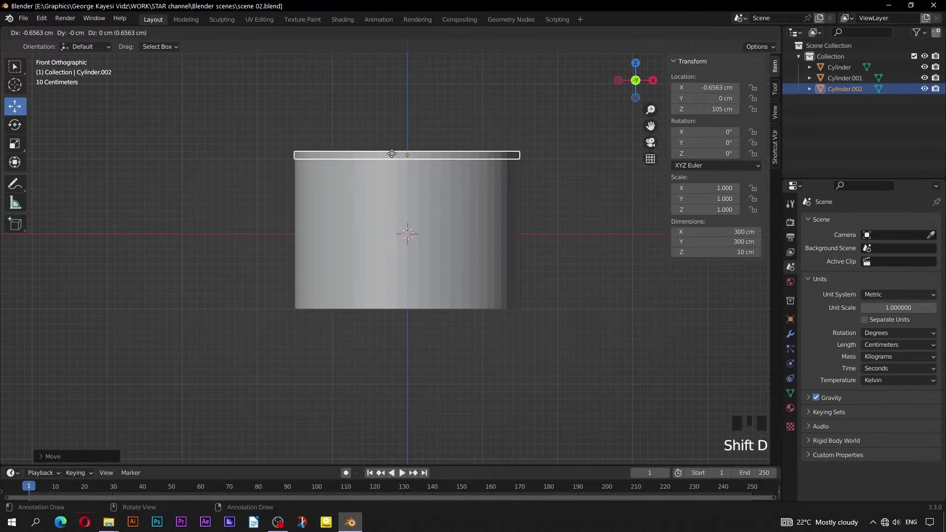
right_click(392, 154)
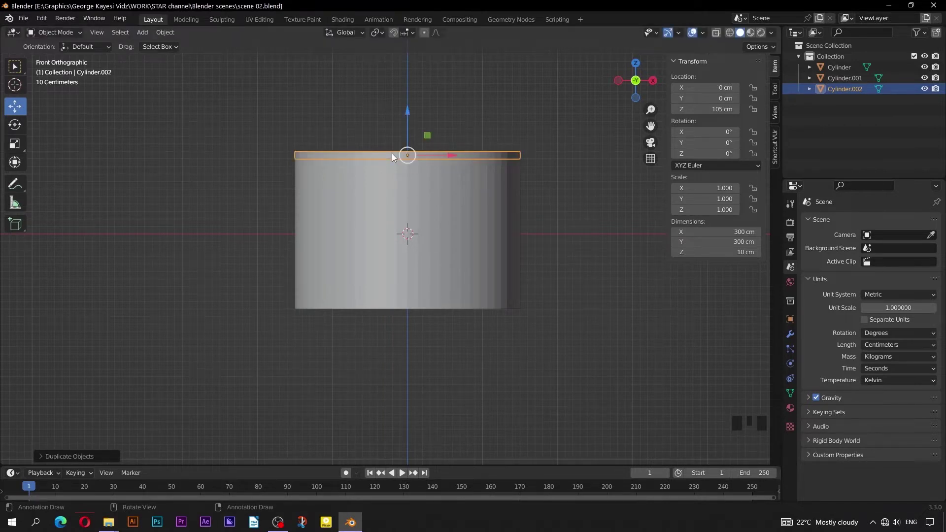
click(683, 110)
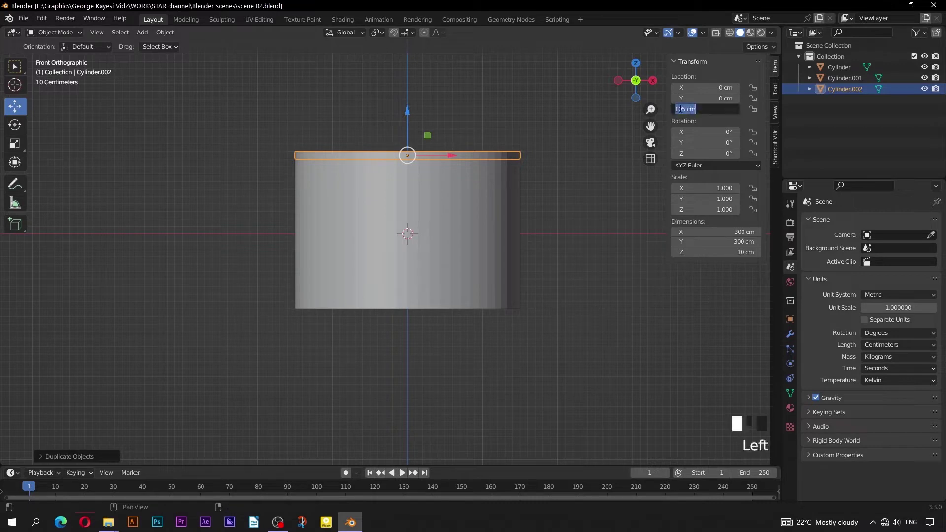
click(675, 109)
text(-)
key(Return)
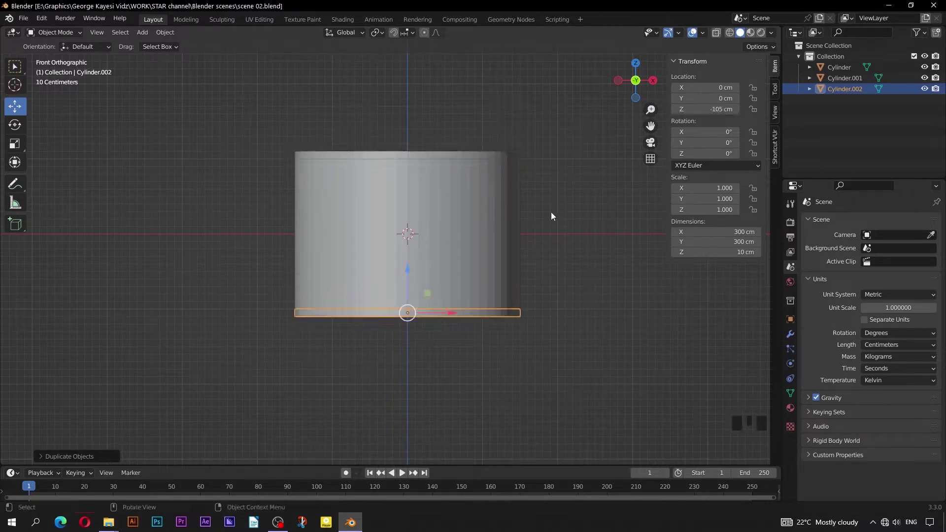
Add two evenly spaced horizontal loop cuts to the side wall of the large cylinder.
click(560, 207)
click(371, 253)
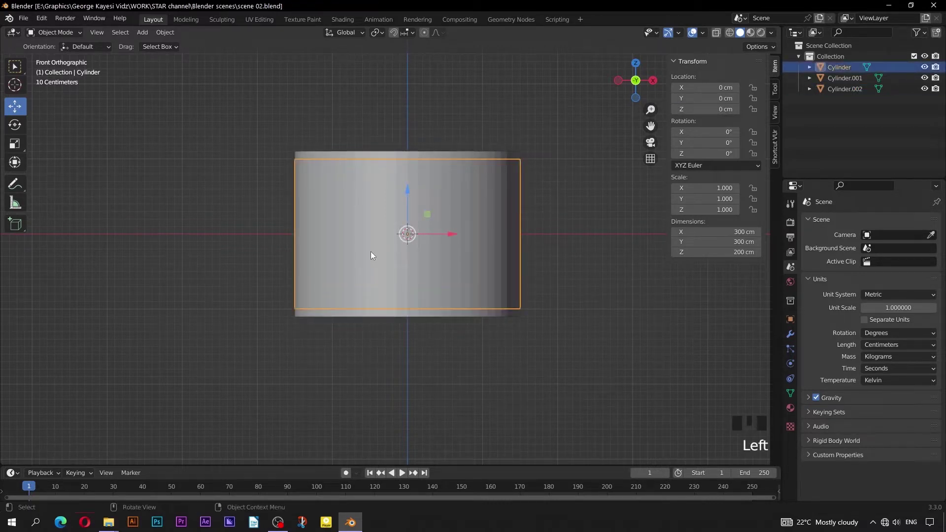
key(Tab)
click(227, 291)
key(ctrl+r)
scroll(319, 235, up, 1)
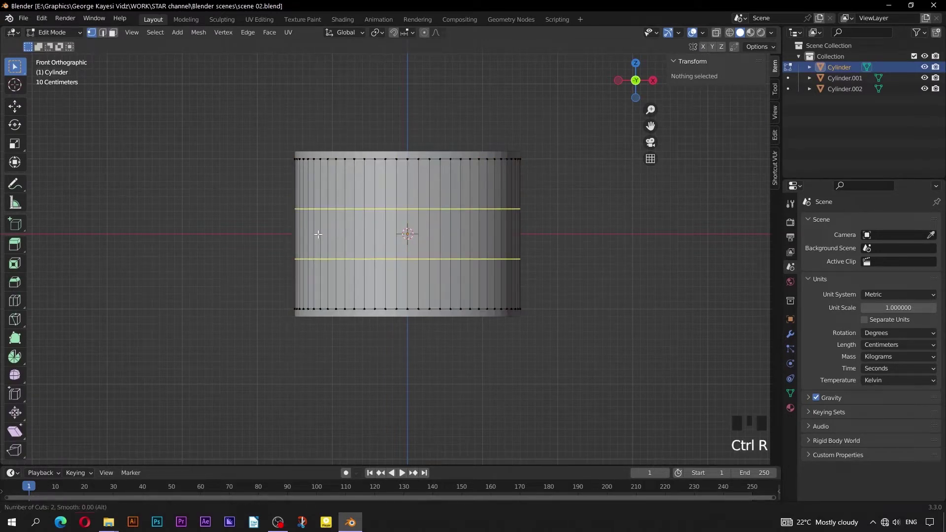
click(318, 235)
right_click(318, 234)
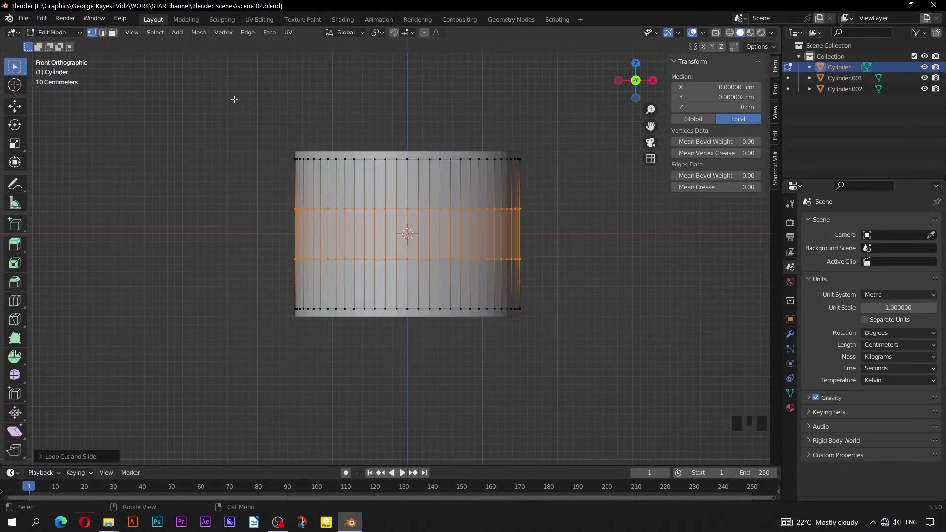
Select only the two new edge loops and scale each by 0.9 about its individual origin.
click(102, 34)
key(alt+slash)
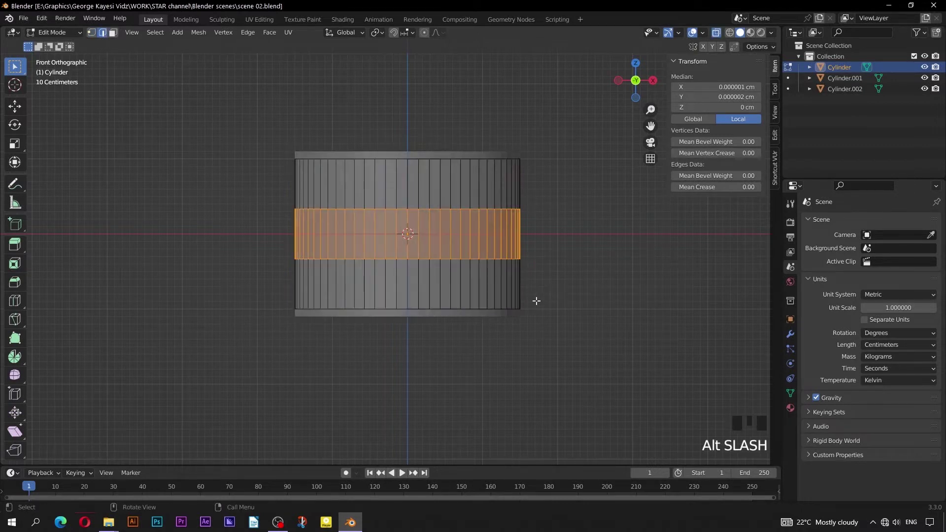
click(558, 306)
drag(553, 202, 262, 216)
shift+drag(549, 246, 247, 265)
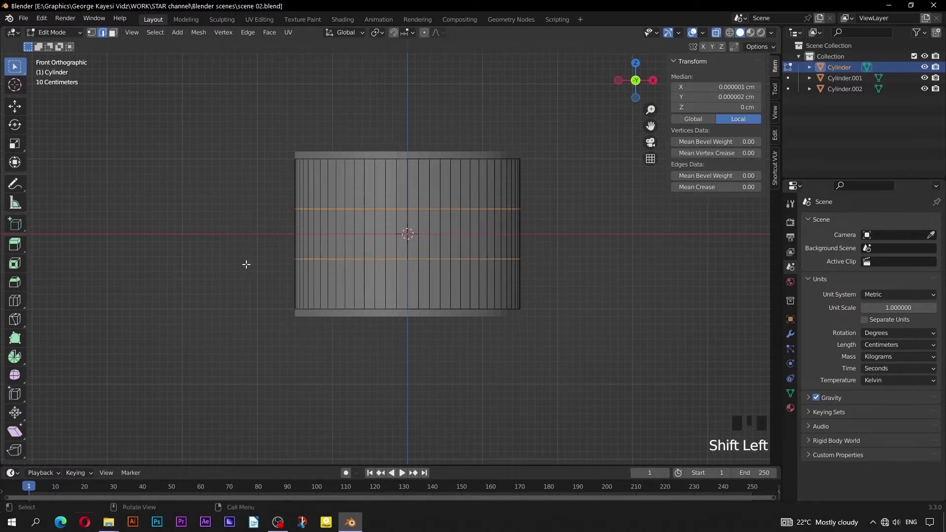
key(period)
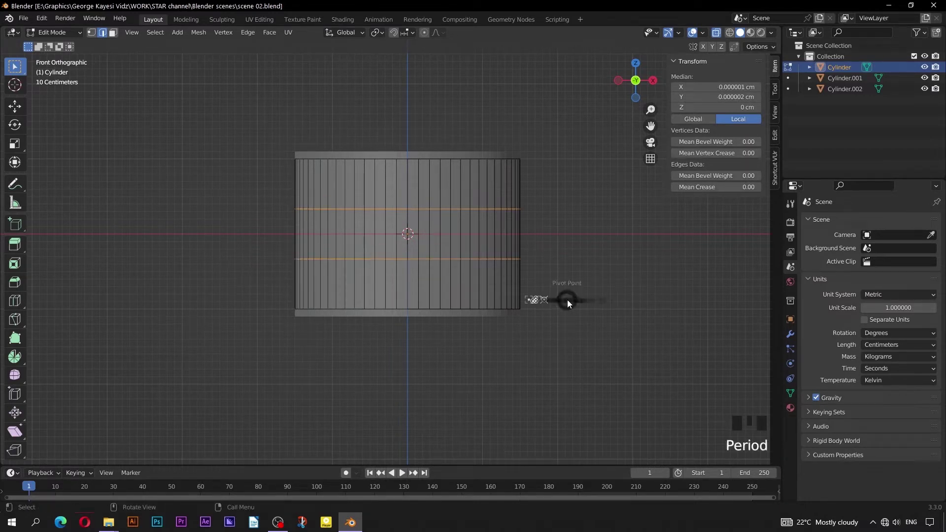
click(568, 365)
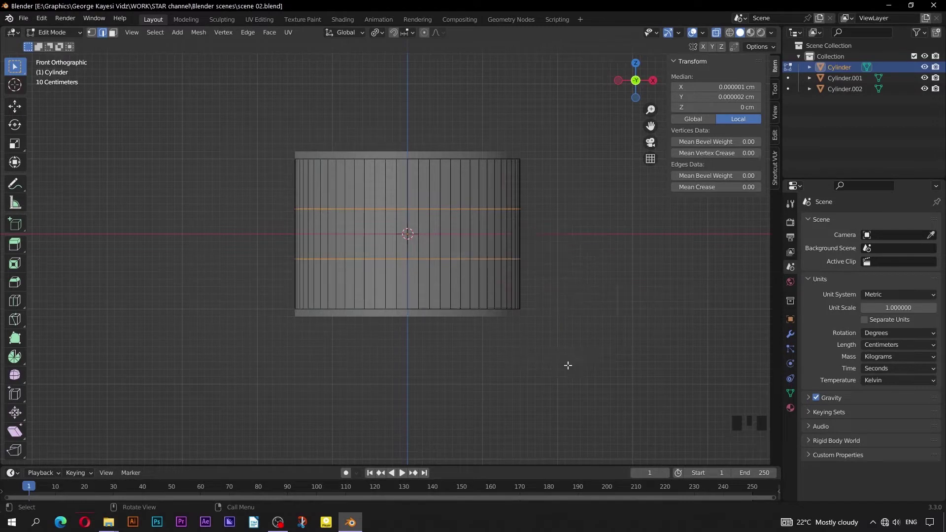
text(s)
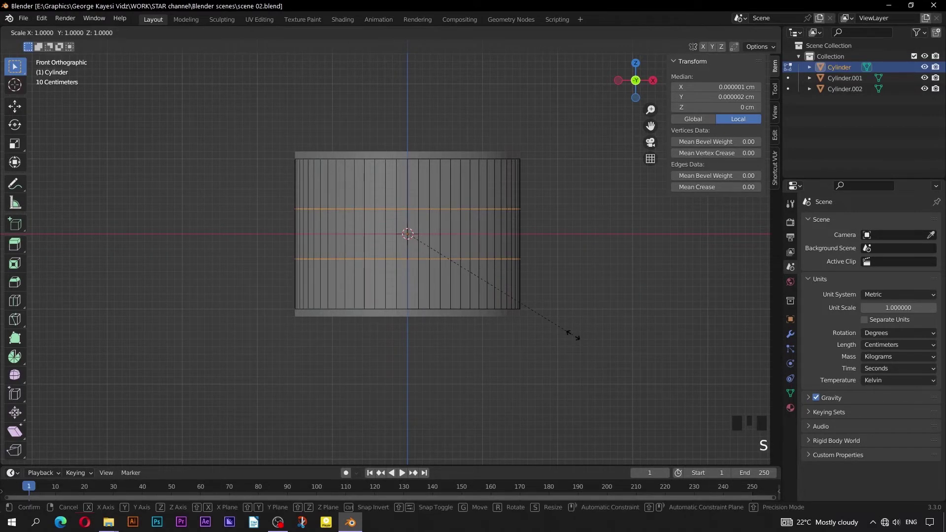
text(0.9)
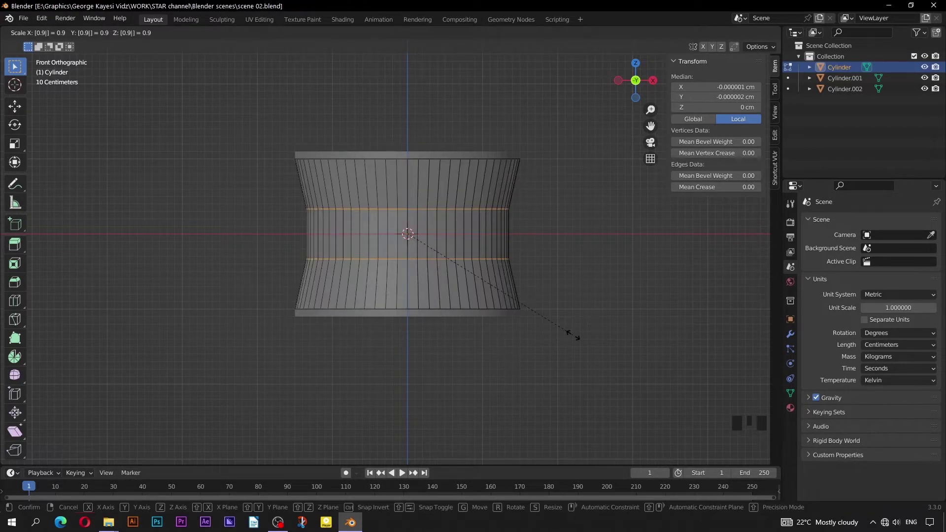
key(Return)
Scale the two edge loops apart by 2 along Z, using the median point as pivot.
key(period)
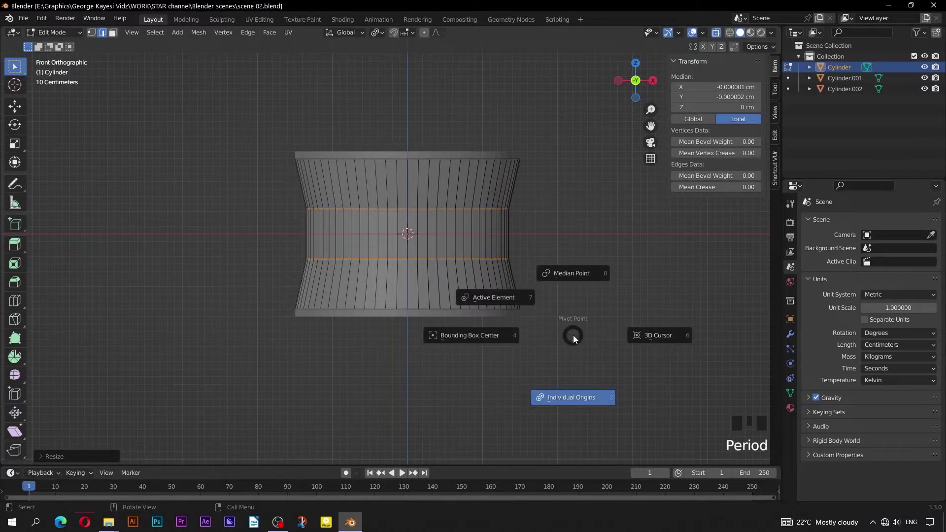
click(578, 273)
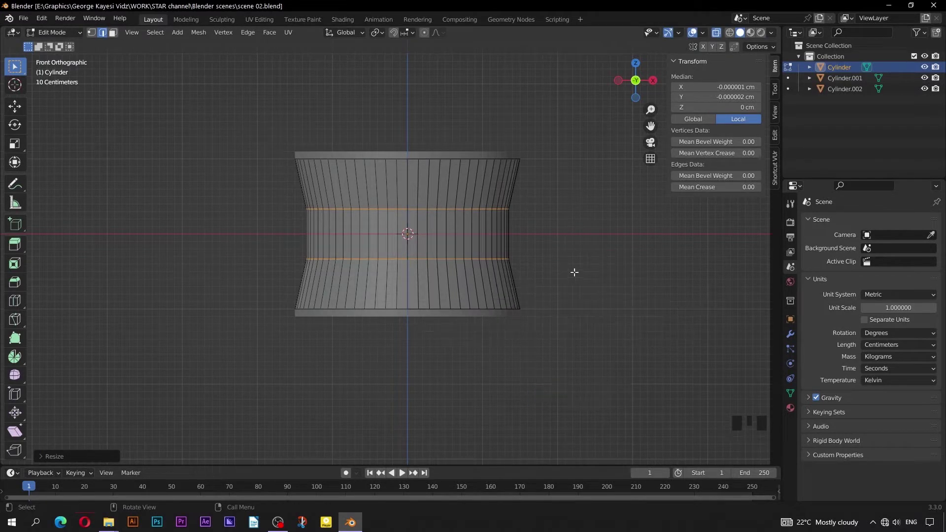
key(s)
key(z)
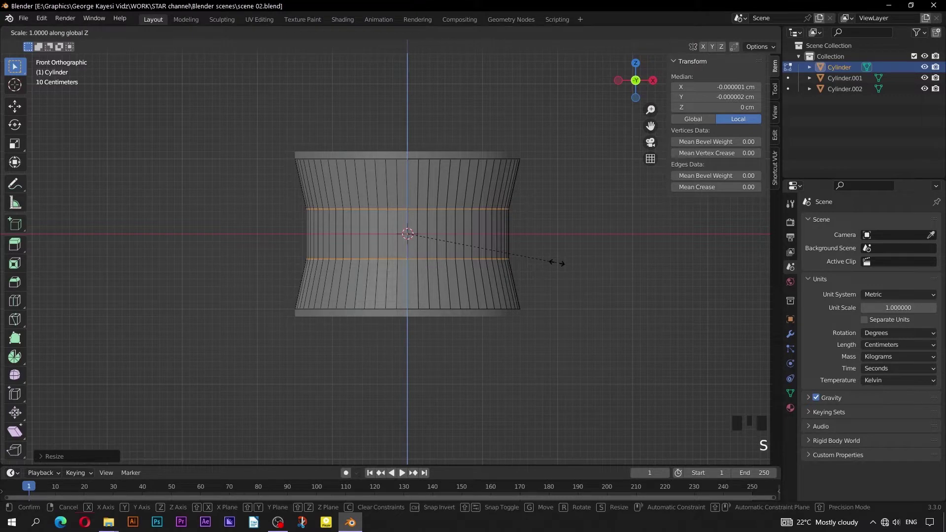
key(2)
key(Return)
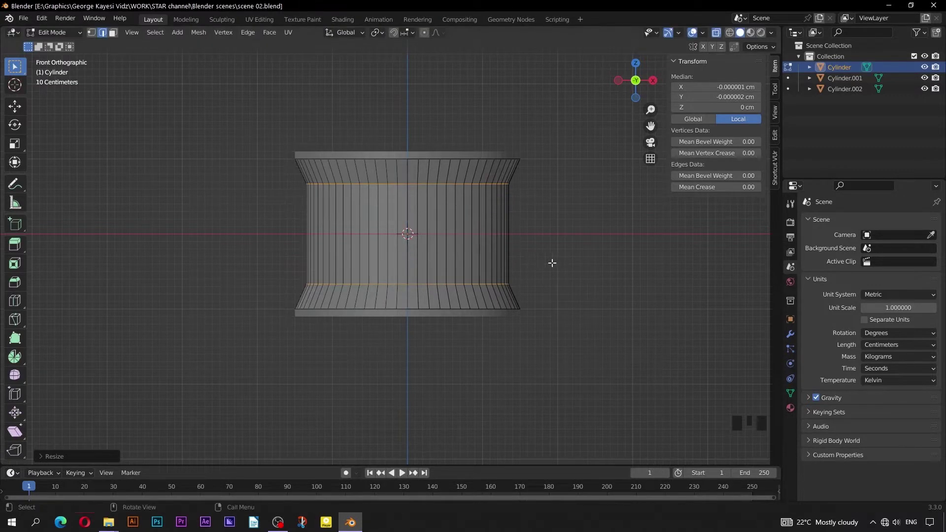
key(alt+slash)
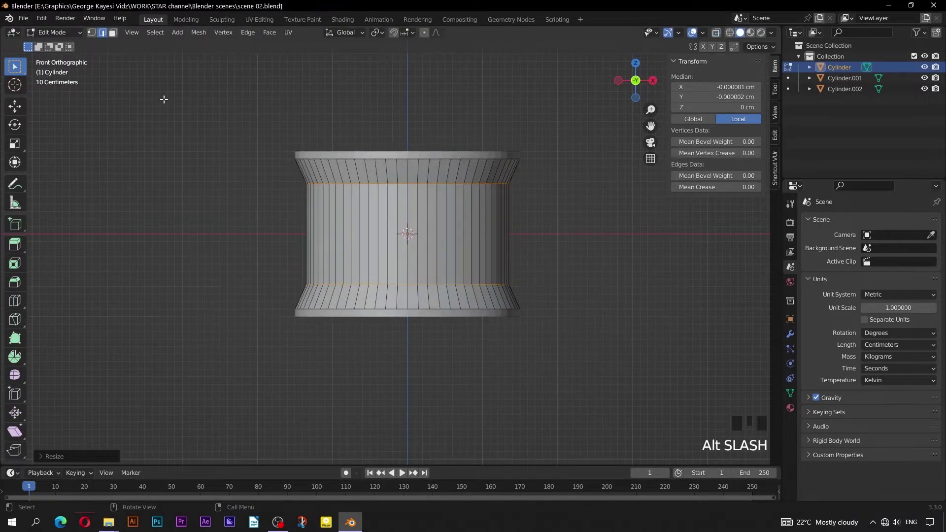
Select all faces of the cylinder's middle band and separate them into their own object.
click(113, 32)
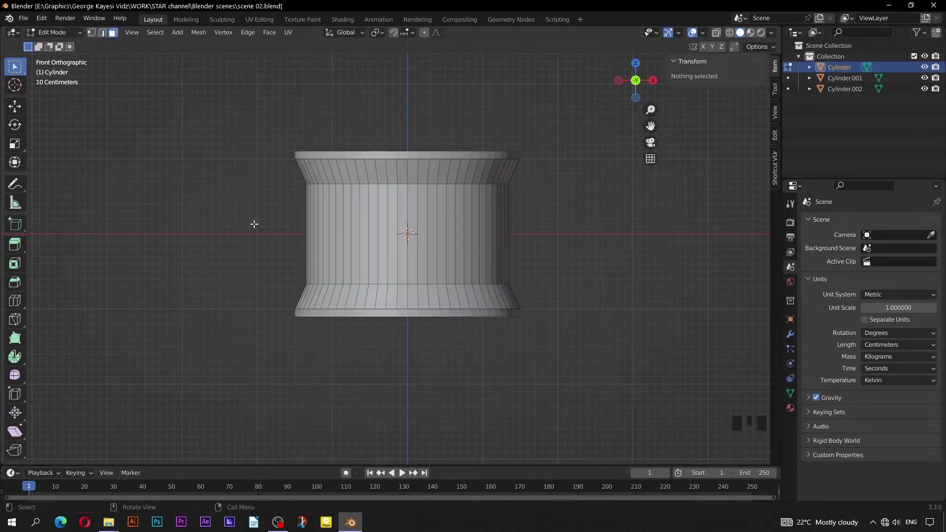
key(alt+slash)
drag(238, 213, 546, 256)
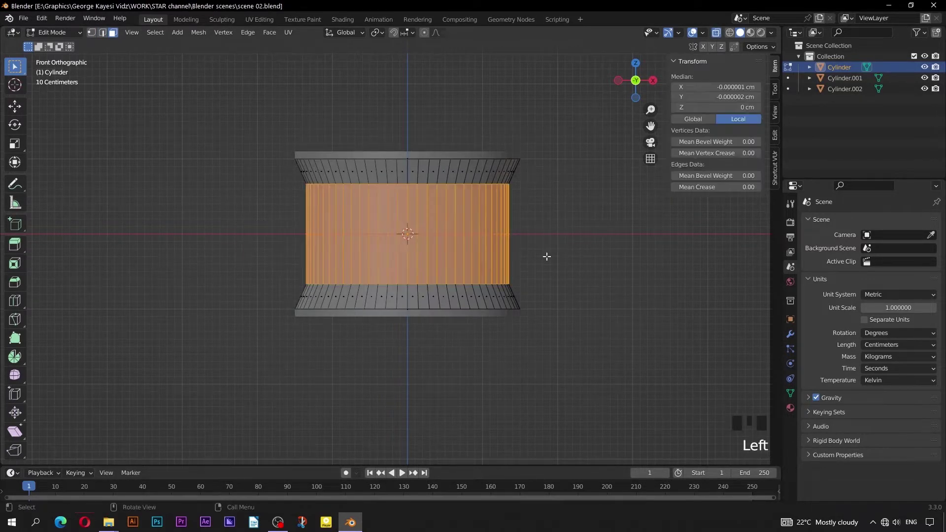
key(p)
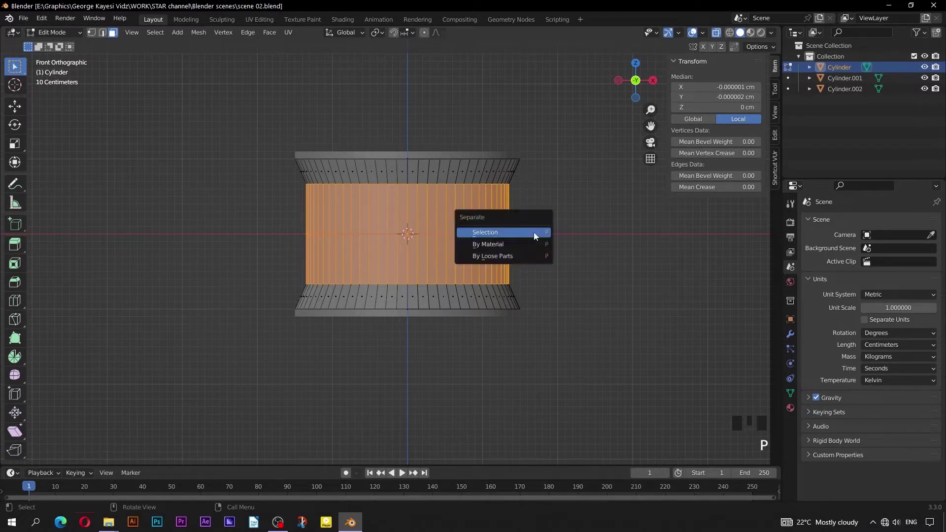
click(533, 232)
key(Tab)
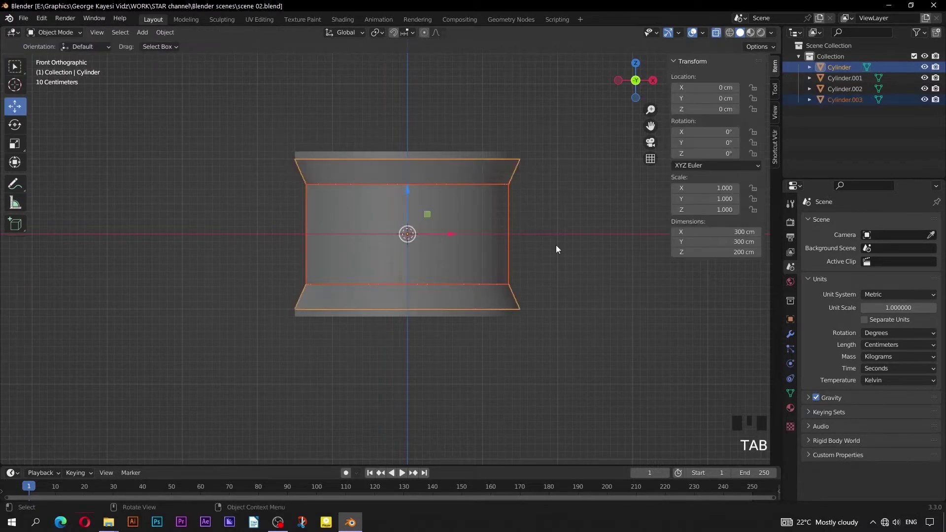
key(alt+slash)
click(556, 245)
Test-move the middle band and the flared sections to check that they are separate objects, cancelling each move.
middle_drag(557, 245, 517, 261)
click(504, 269)
key(g)
right_click(515, 266)
click(476, 202)
key(g)
right_click(559, 276)
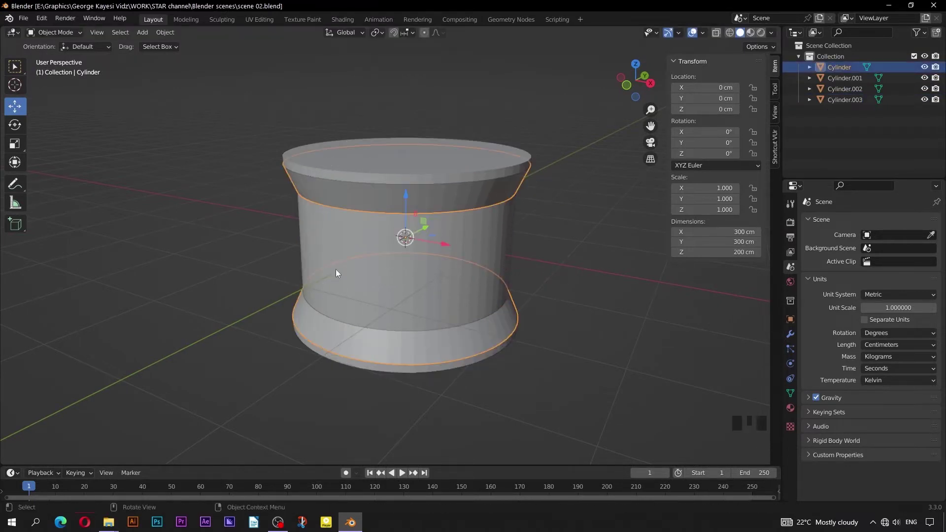
Isolate the middle band in local view and open its mesh for editing in top view.
click(325, 245)
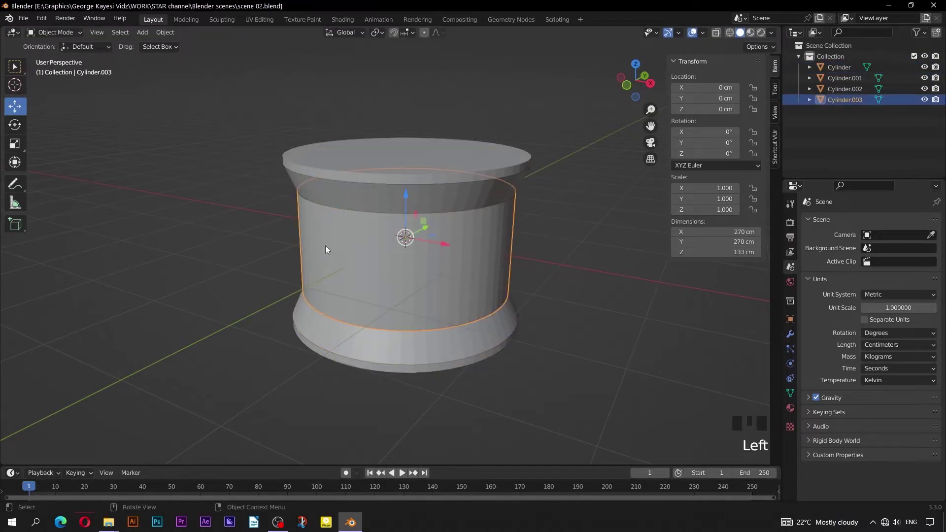
key(slash)
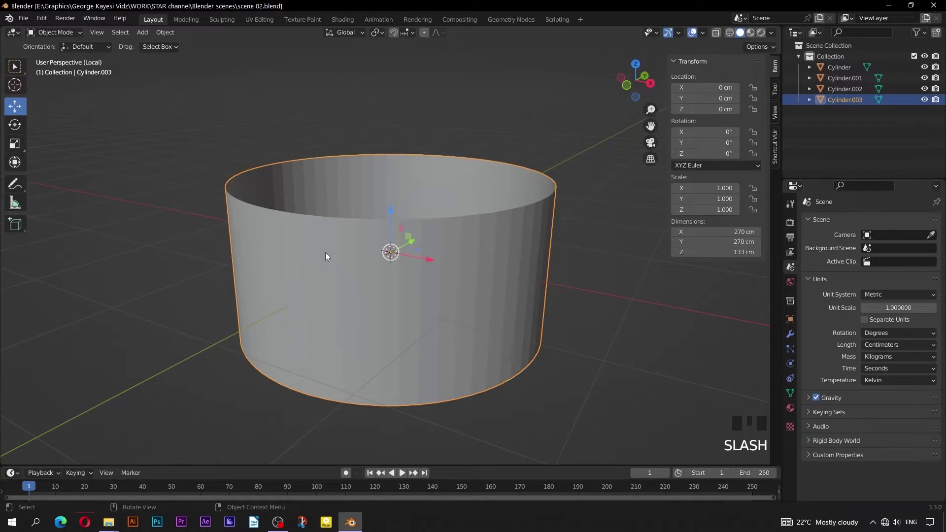
key(Tab)
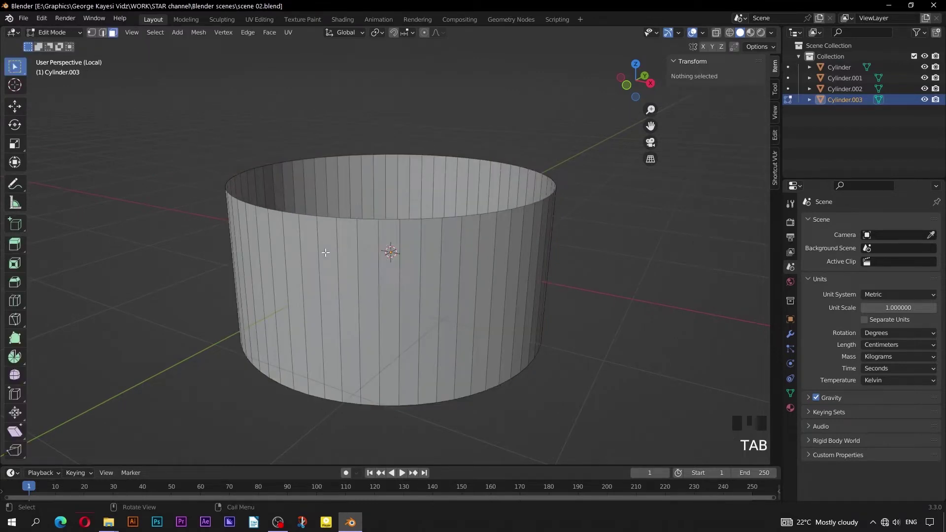
key(KP_7)
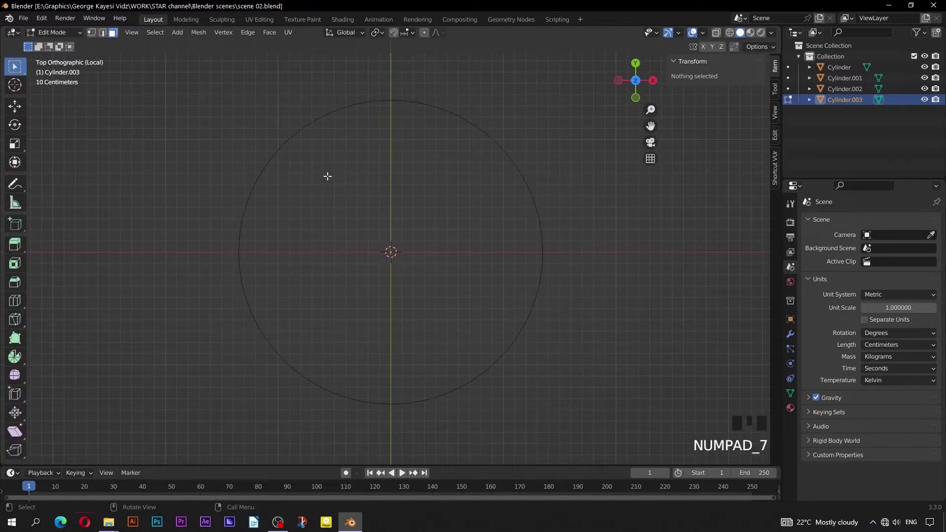
Select the band's wall faces at both ends of the Y axis, on the back and the front, with X-ray enabled.
key(alt+slash)
scroll(328, 176, up, 3)
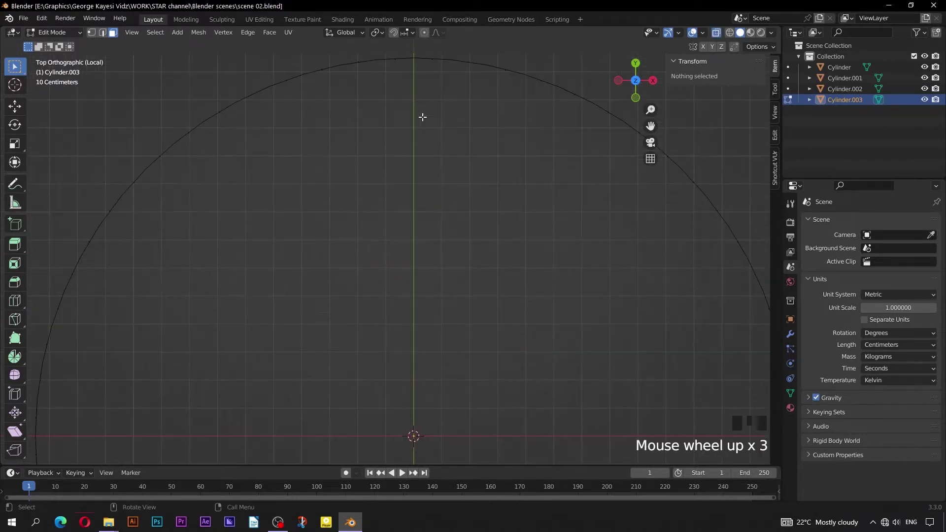
shift+middle_drag(423, 116, 363, 122)
drag(355, 117, 418, 149)
scroll(418, 149, down, 5)
shift+middle_drag(410, 302, 397, 201)
scroll(390, 341, up, 5)
shift+drag(418, 373, 375, 342)
scroll(374, 342, down, 2)
scroll(374, 342, down, 4)
shift+middle_drag(380, 258, 367, 331)
Grow the face selection along the band's front and back walls, leaving only curved strips at the X-axis ends, and delete the selected faces.
key(ctrl+KP_Add)
key(ctrl+KP_Add)
key(ctrl+KP_Add)
key(ctrl+KP_Add)
key(ctrl+KP_Add)
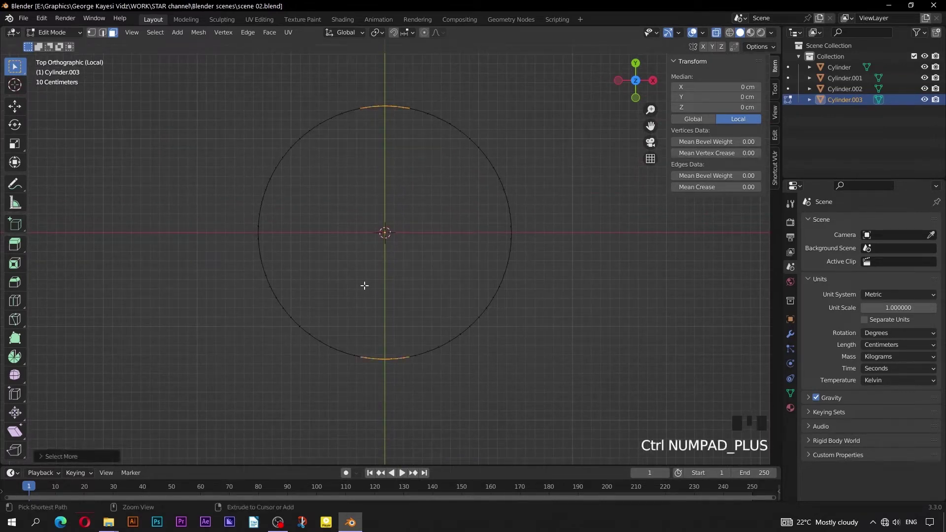
key(ctrl+KP_Add)
key(ctrl+KP_Add)
key(ctrl+KP_Add)
key(ctrl+KP_Add)
key(ctrl+KP_Add)
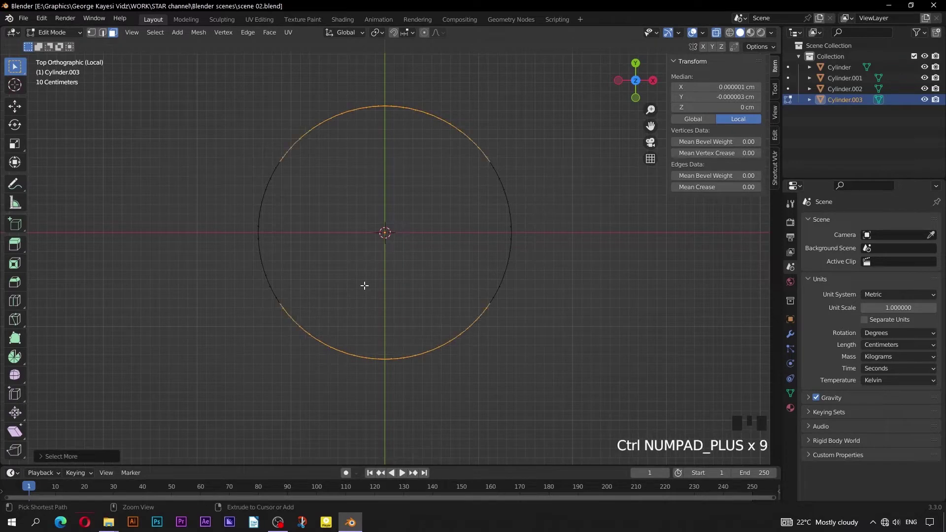
scroll(364, 285, down, 1)
mouse_move(363, 285)
middle_down()
mouse_move(353, 270)
mouse_move(365, 282)
middle_up()
key(alt+slash)
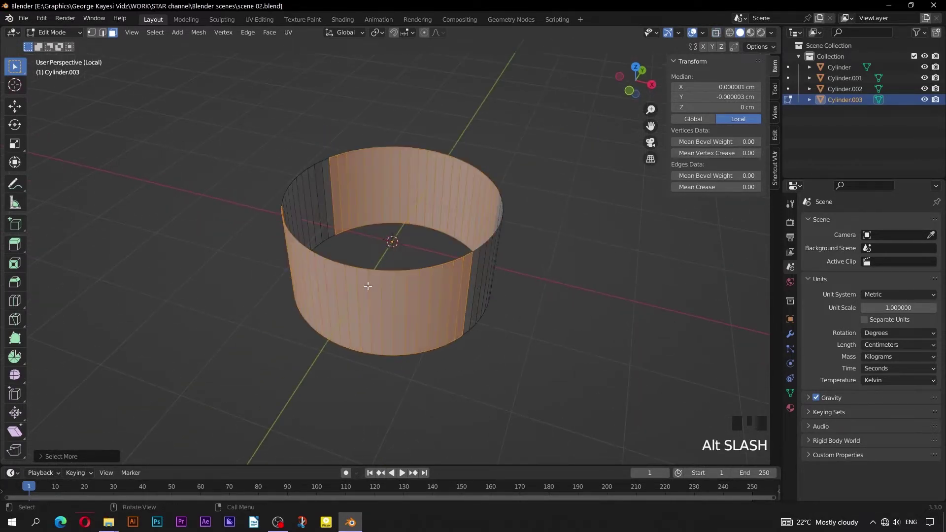
key(Delete)
click(385, 310)
middle_drag(384, 311, 352, 310)
Select the bottom edge chains of both remaining curved strips in edge mode and fill a face between them.
click(102, 32)
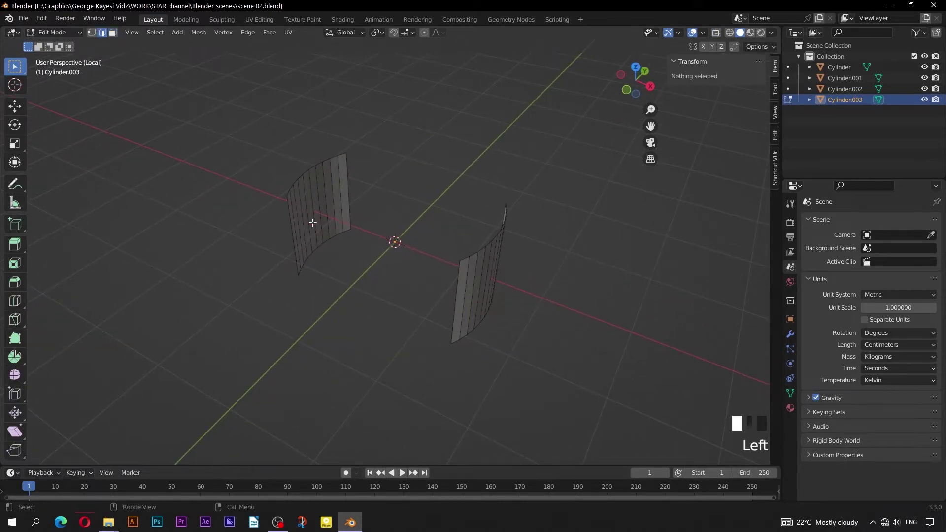
double_click(348, 232)
middle_drag(362, 286, 437, 284)
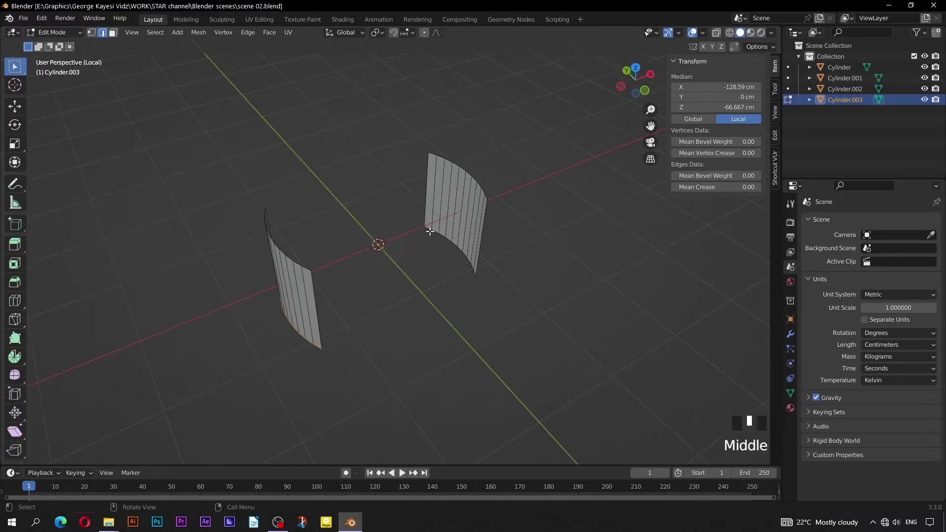
shift+double_click(429, 230)
key(f)
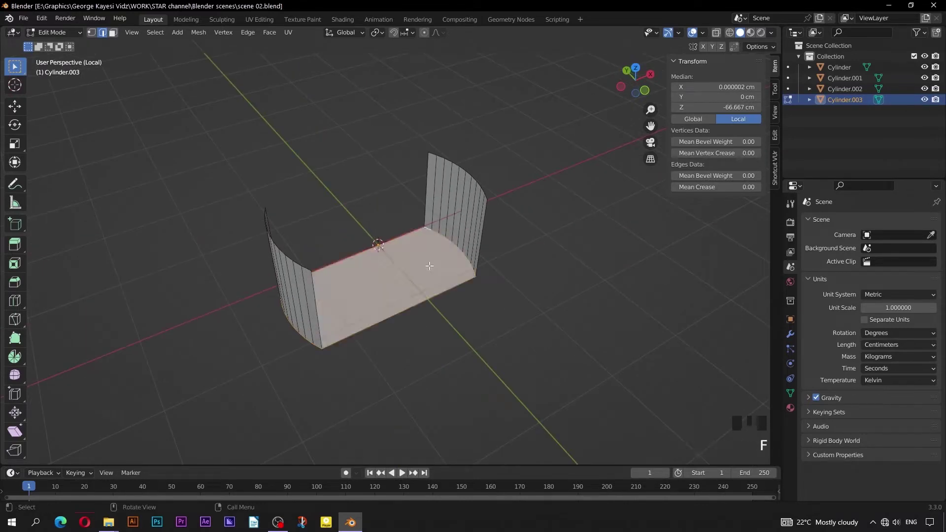
Select the top edge chains of both curved strips and fill a face between them.
middle_drag(433, 291, 360, 286)
double_click(351, 161)
middle_drag(370, 196, 448, 199)
shift+double_click(421, 165)
key(f)
Fill the open flat front and back sides of the middle band, and return to the full scene in Object Mode.
middle_drag(388, 201, 358, 212)
click(369, 237)
key(f)
mouse_move(279, 264)
middle_down()
mouse_move(405, 264)
mouse_move(276, 265)
middle_up()
click(360, 245)
key(f)
scroll(359, 245, down, 3)
key(Tab)
key(slash)
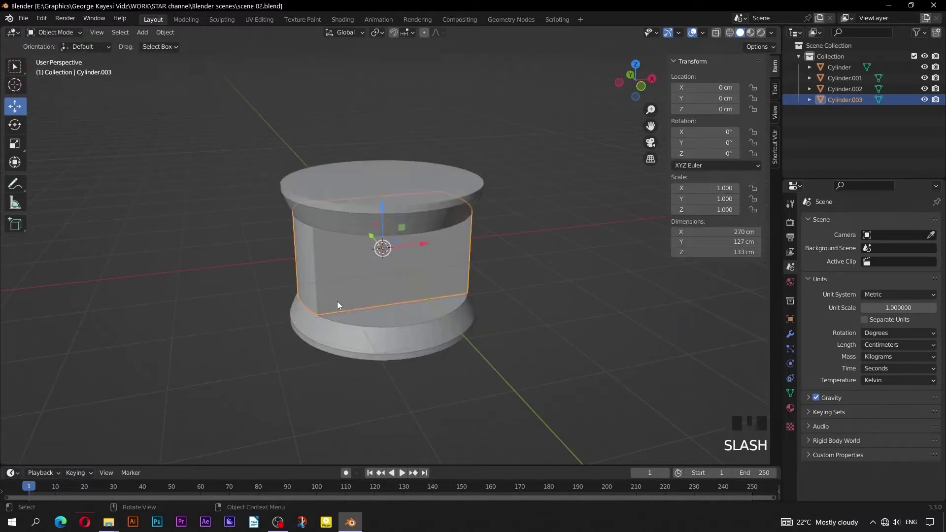
Isolate the flared sections in local view and fill the upper section's bottom opening with a face.
click(339, 196)
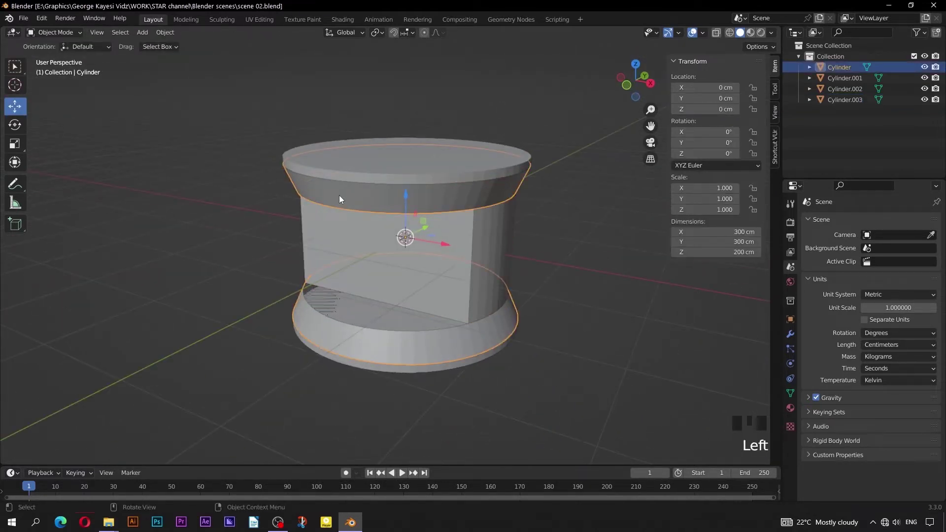
key(slash)
middle_drag(363, 209, 371, 214)
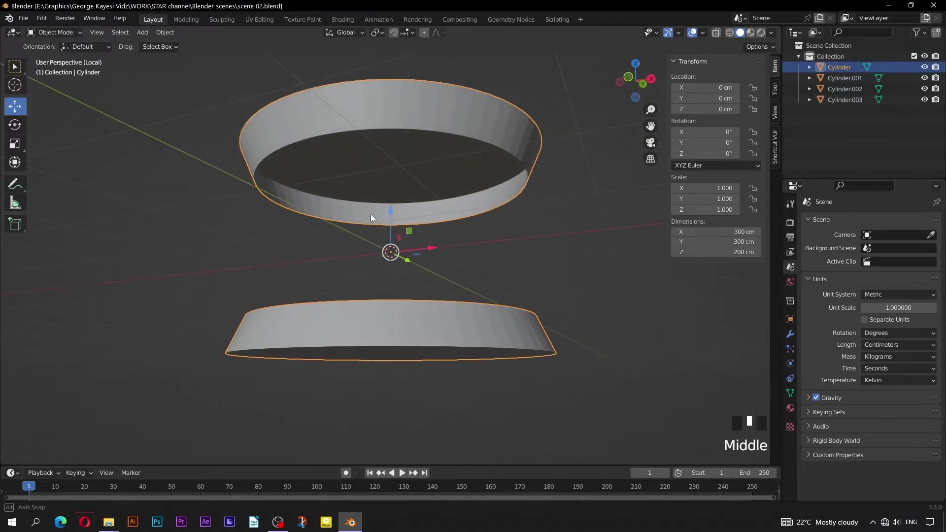
key(Tab)
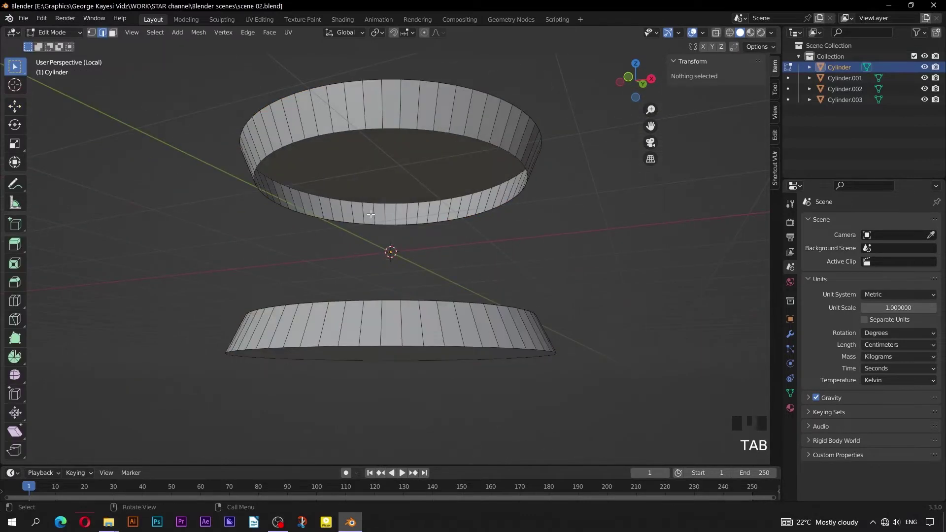
double_click(344, 132)
key(f)
scroll(378, 192, down, 1)
Fill the lower flared section's top opening with a face, and leave Edit Mode and local view.
double_click(371, 289)
middle_drag(378, 192, 401, 310)
key(f)
scroll(371, 289, down, 1)
key(Tab)
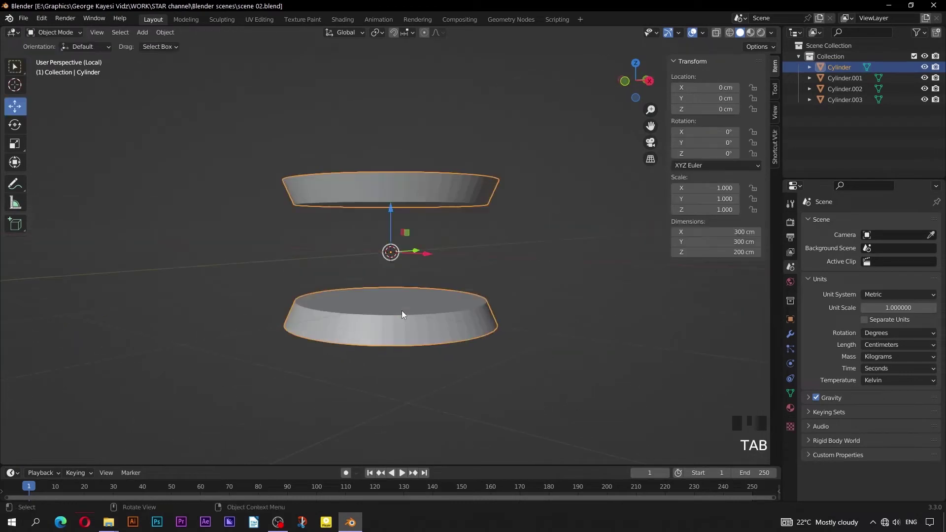
click(312, 276)
key(slash)
Add a Bevel modifier to the top disc with an amount of 1 cm and 4 segments.
scroll(367, 231, down, 1)
middle_drag(371, 256, 428, 234)
scroll(391, 153, up, 2)
click(389, 140)
click(791, 333)
click(818, 220)
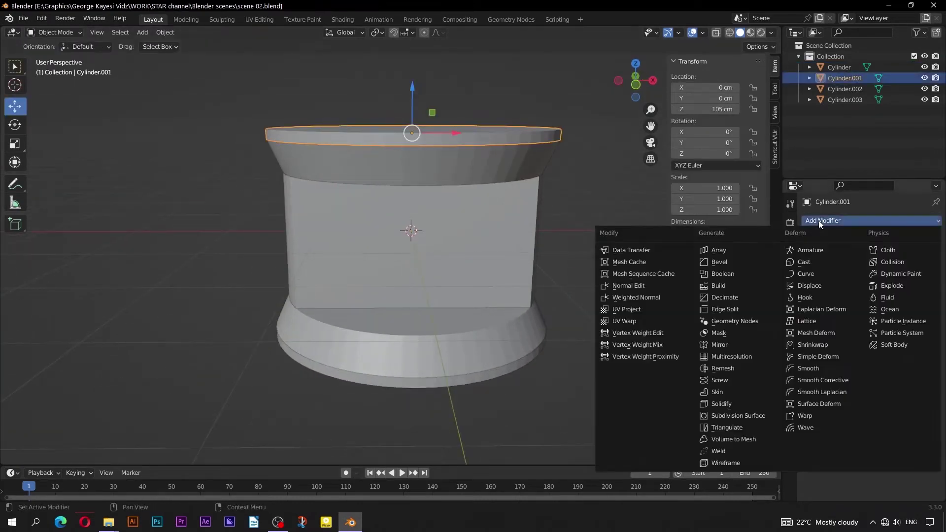
click(720, 262)
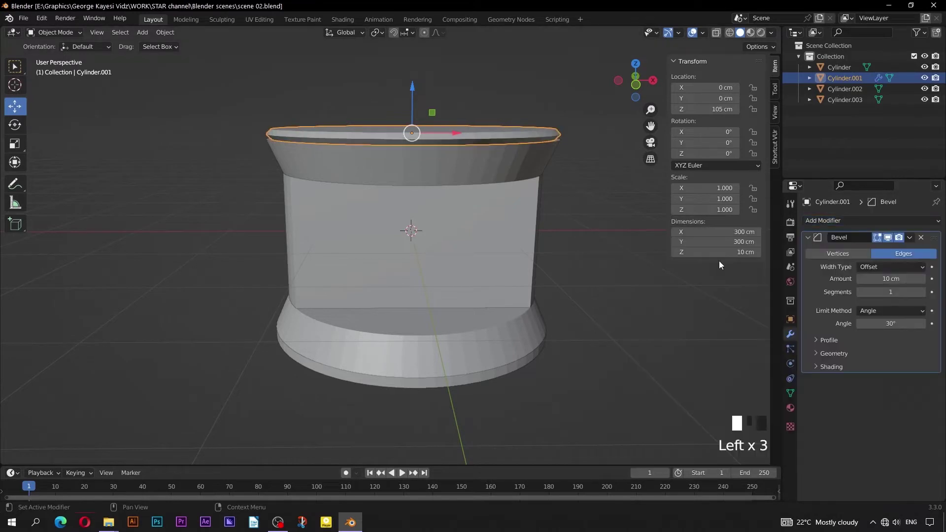
click(883, 279)
text(1)
click(882, 292)
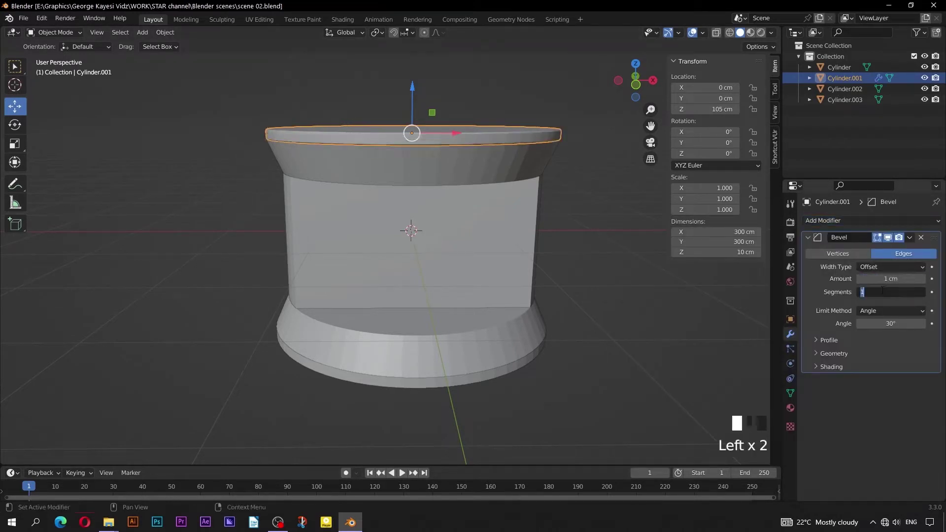
key(Return)
middle_drag(537, 193, 495, 204)
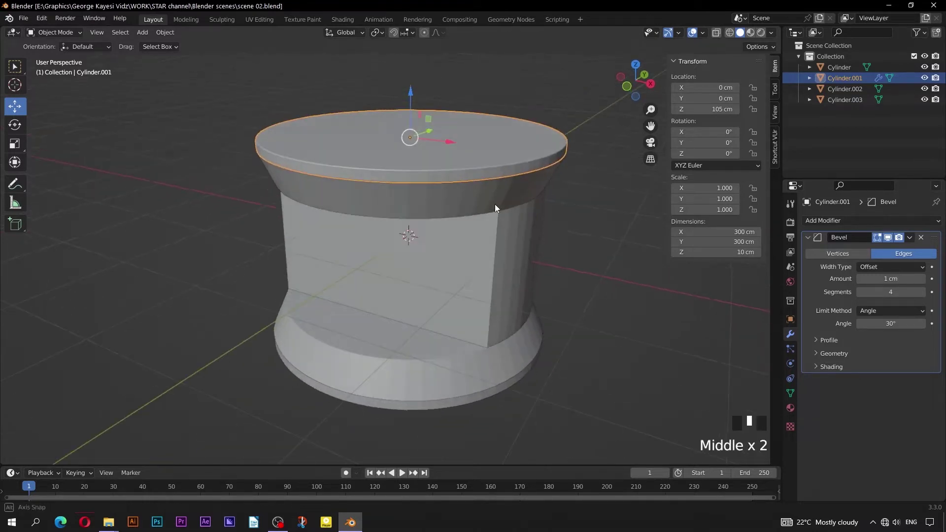
Copy the top disc's Bevel modifier to the bottom disc, the flared sections and the middle block.
click(482, 400)
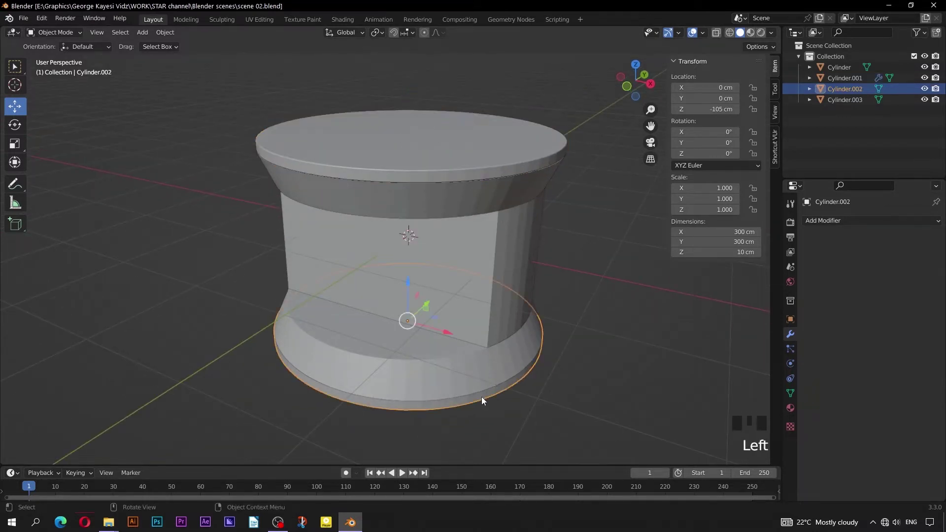
shift+click(469, 370)
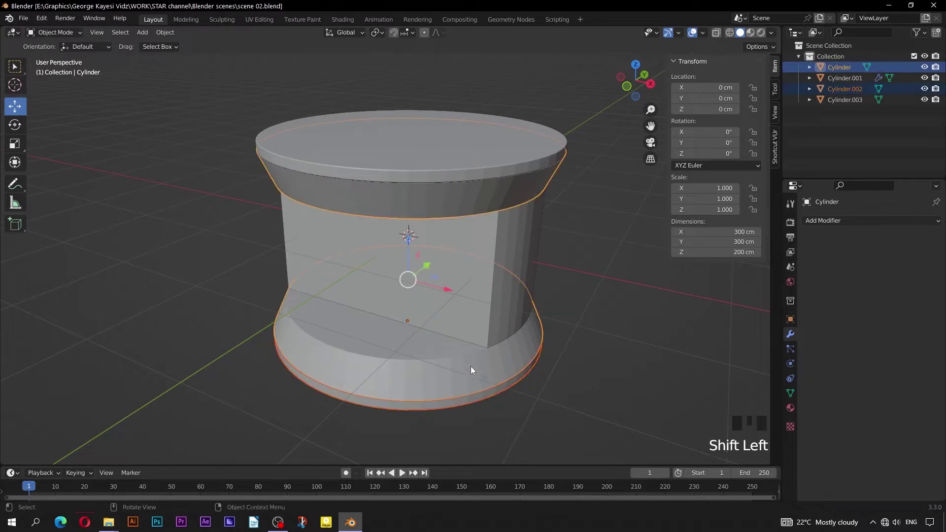
shift+click(522, 252)
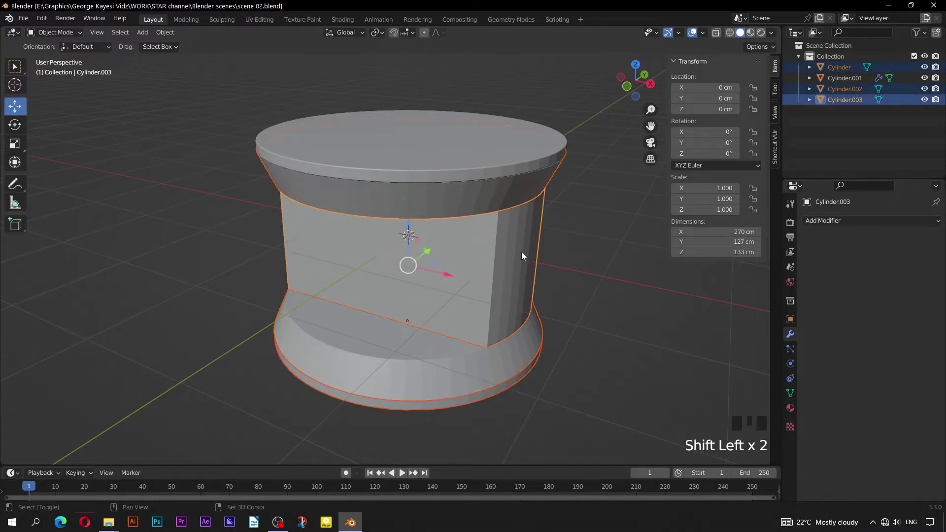
shift+click(486, 172)
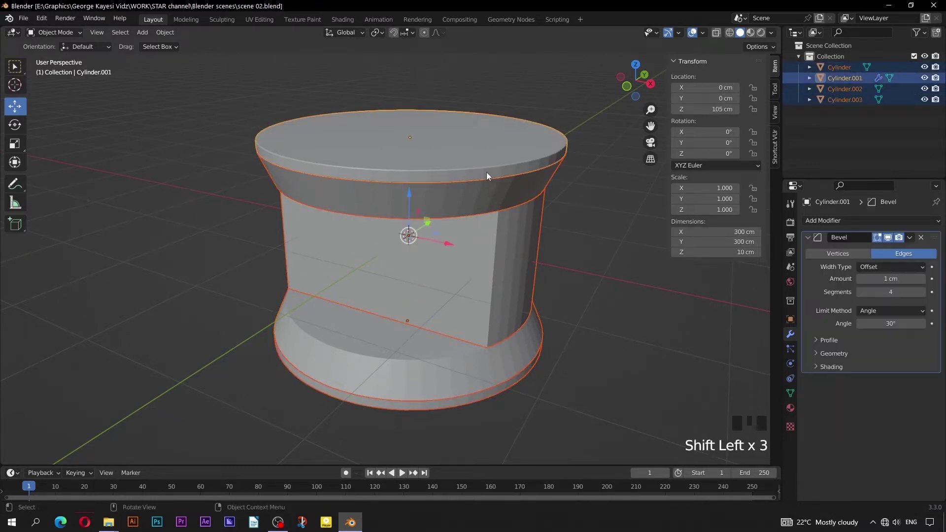
click(907, 237)
click(877, 269)
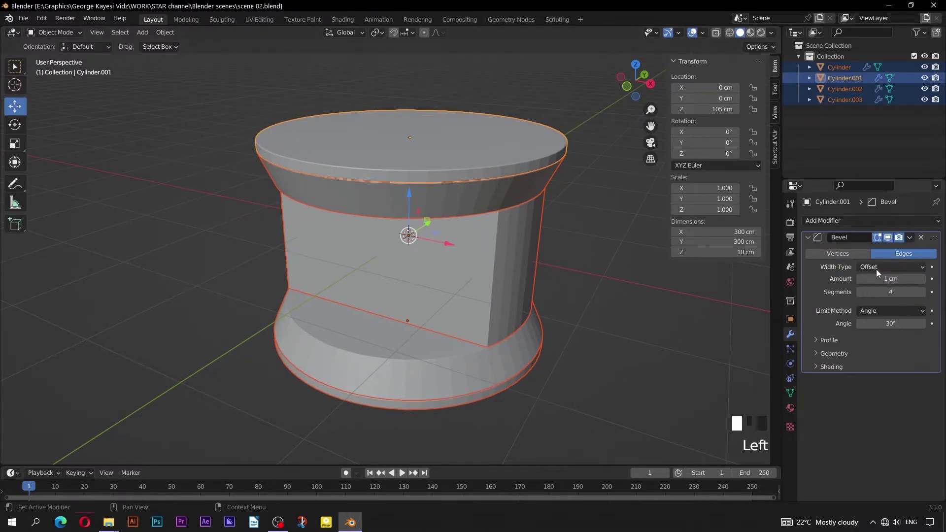
Apply Shade Smooth to all four selected parts.
click(640, 308)
drag(480, 134, 507, 381)
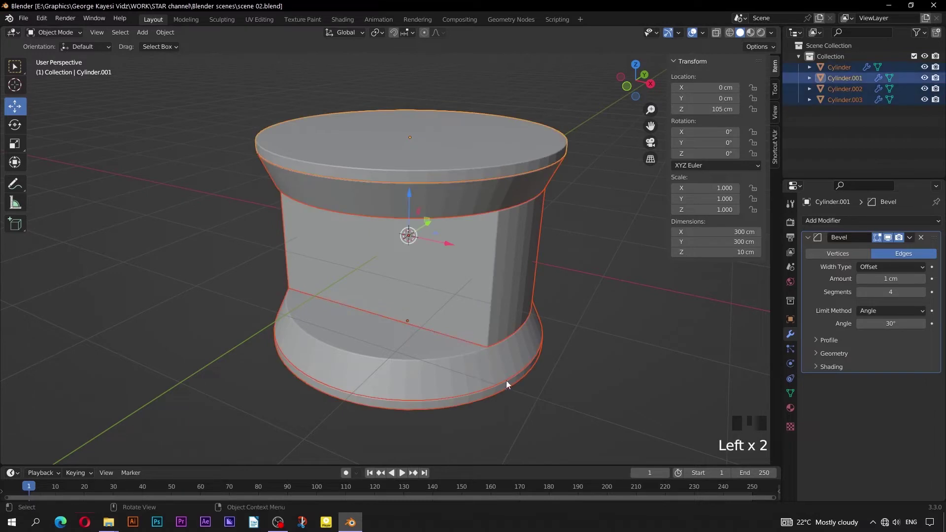
right_click(492, 256)
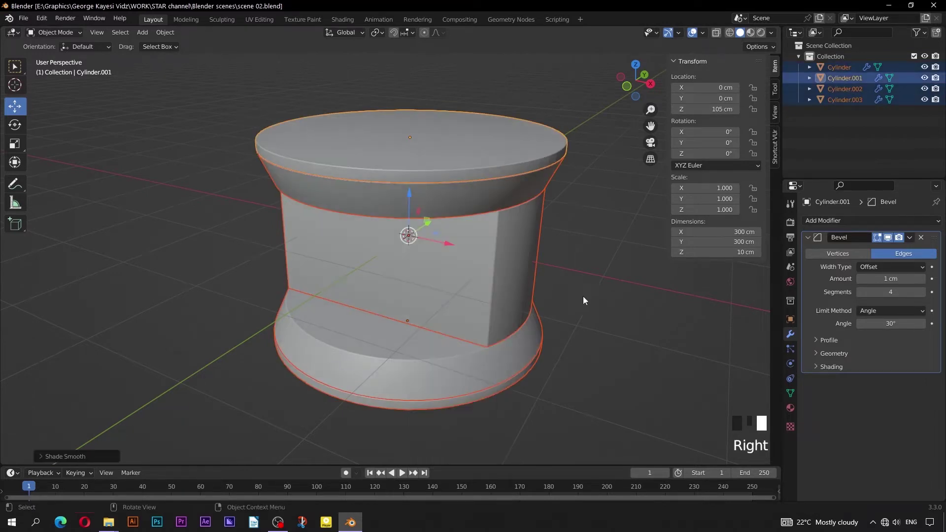
click(600, 306)
Rename the top disc object as "Cylinder top".
scroll(601, 306, down, 2)
middle_drag(506, 303, 465, 297)
click(424, 158)
double_click(861, 78)
drag(864, 78, 853, 78)
key(BackSpace)
text(top)
key(Return)
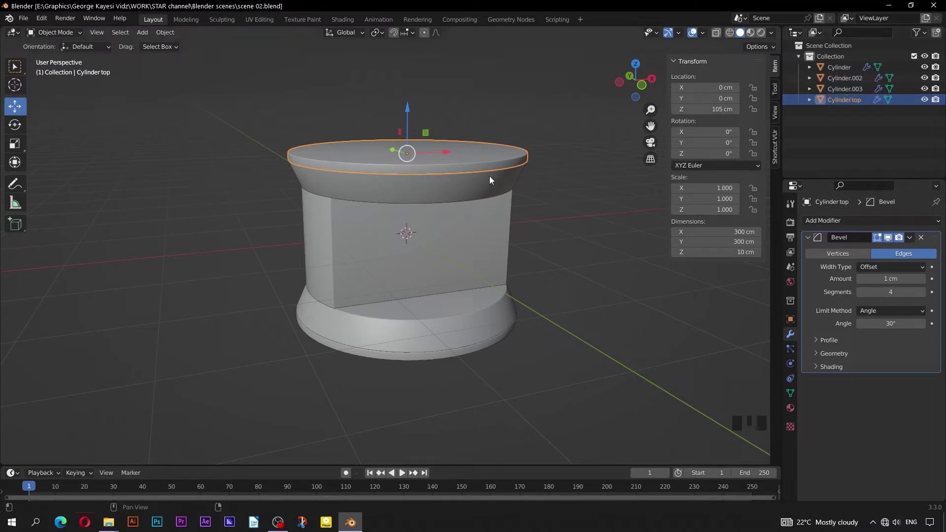
Rename the flared sections object as "Cylinder middle".
click(481, 186)
double_click(854, 67)
click(854, 68)
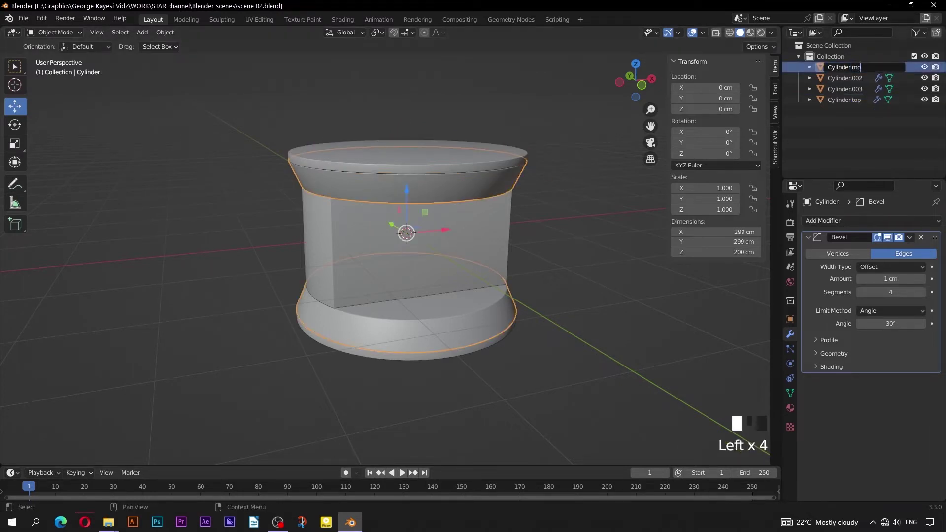
text(moddle)
key(BackSpace)
text(i)
key(Return)
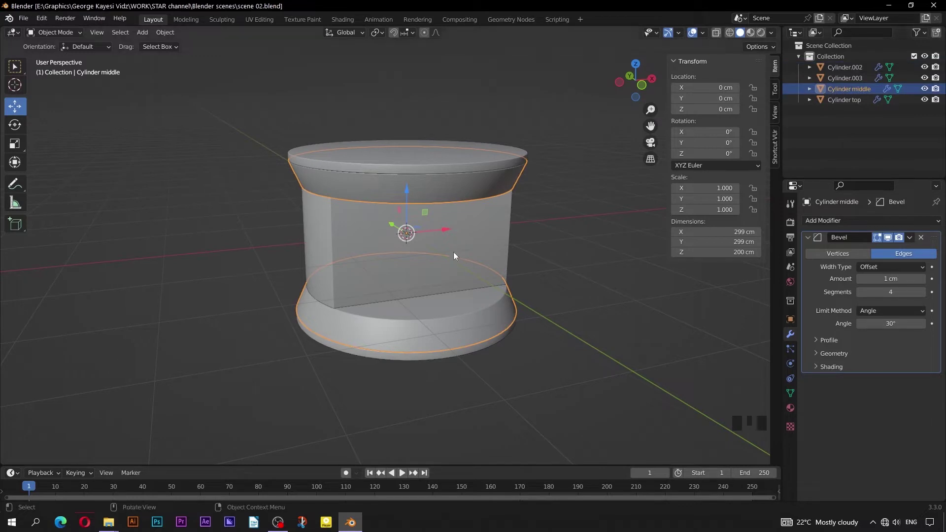
Rename the bottom disc object as "Cylinder bottom".
click(467, 351)
double_click(854, 69)
click(863, 68)
key(BackSpace)
key(BackSpace)
key(BackSpace)
key(BackSpace)
text(bot)
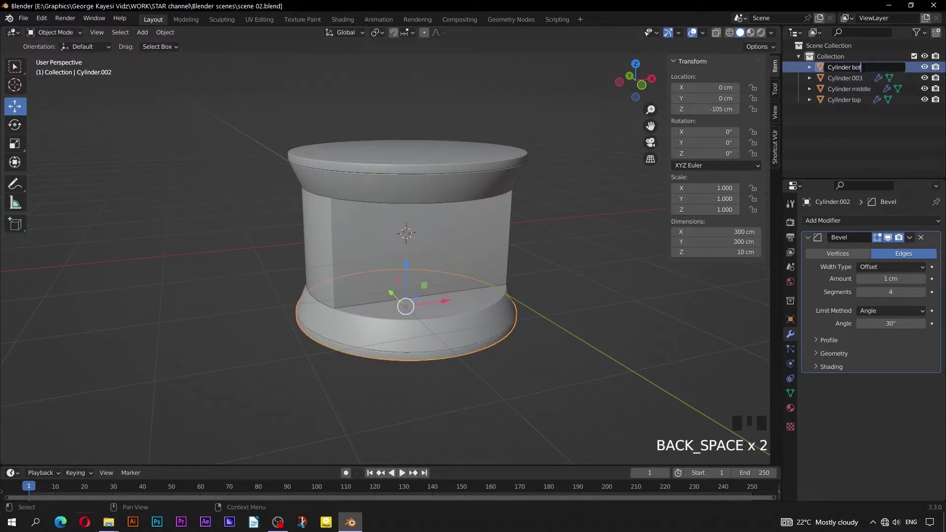
text(tom)
key(Return)
Rename the flat-sided middle block as "Cylinder middle sliced".
click(469, 235)
double_click(843, 68)
click(864, 68)
key(BackSpace)
key(BackSpace)
text(m)
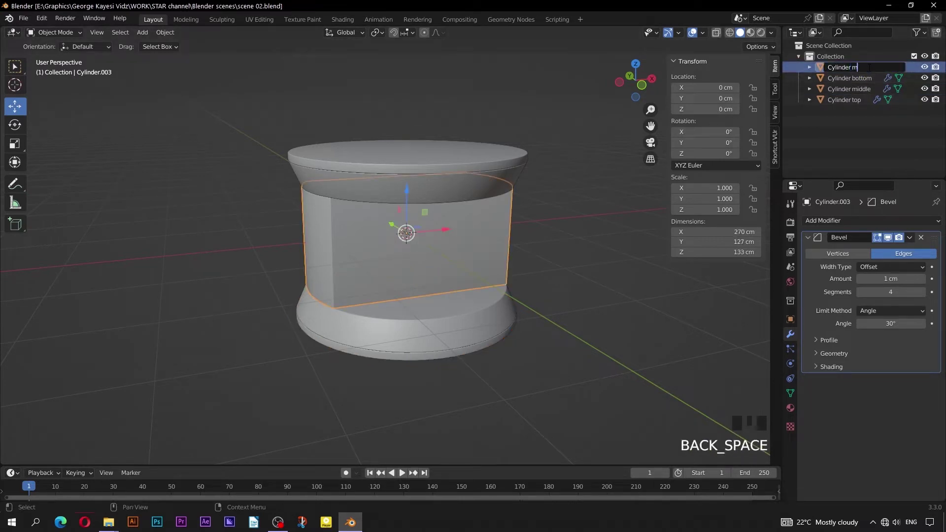
text(iddle sliced)
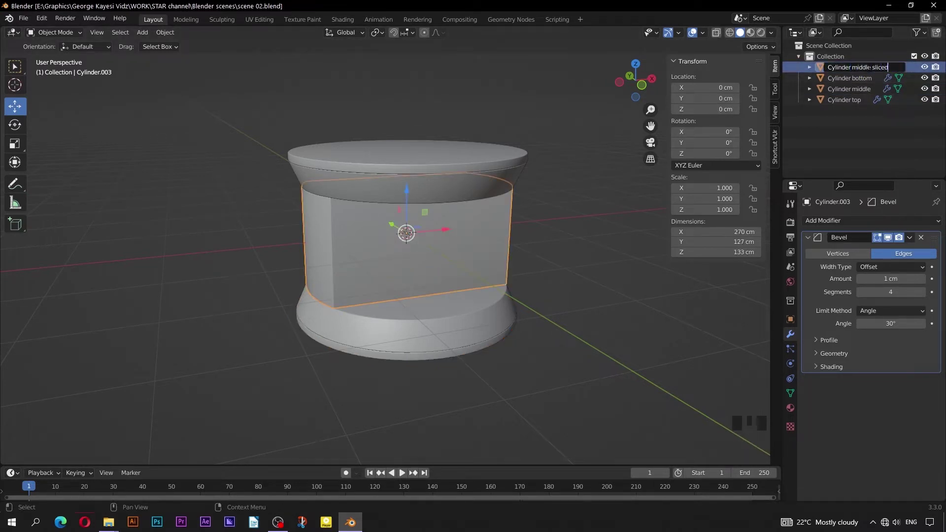
key(Return)
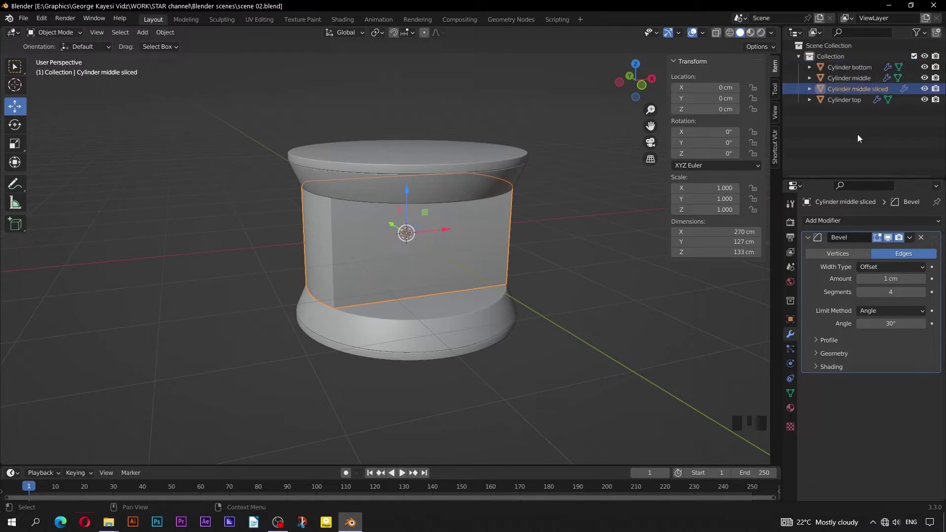
Extrude the underside face of the bottom disc 40 cm downward.
click(410, 359)
middle_drag(410, 360, 401, 315)
scroll(399, 318, down, 2)
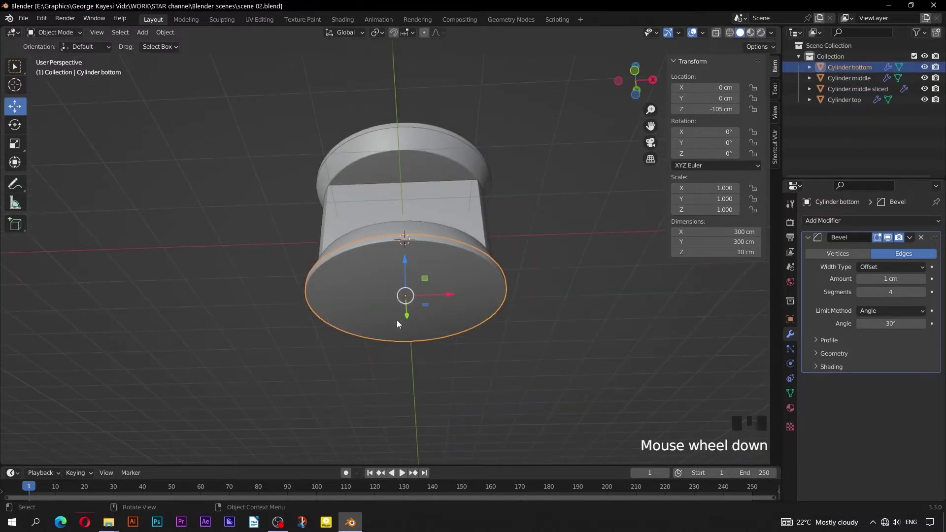
key(Tab)
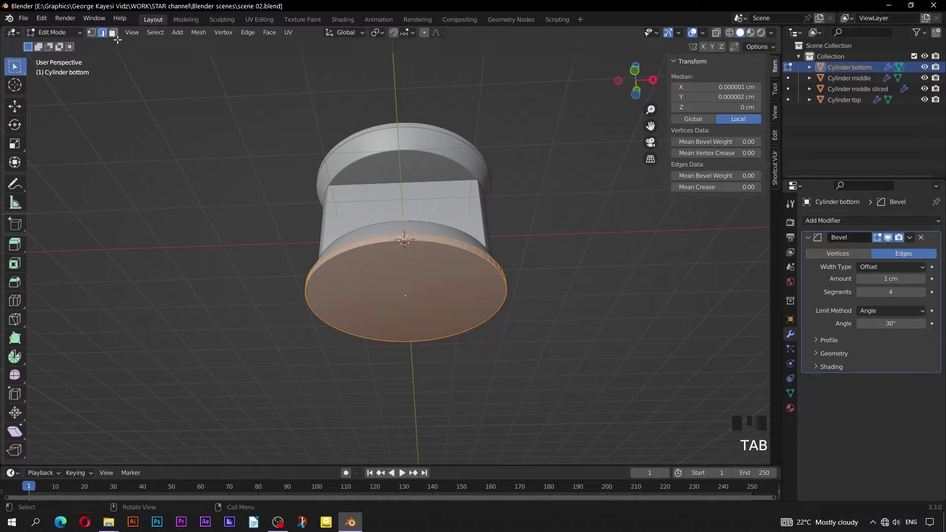
click(113, 32)
click(418, 284)
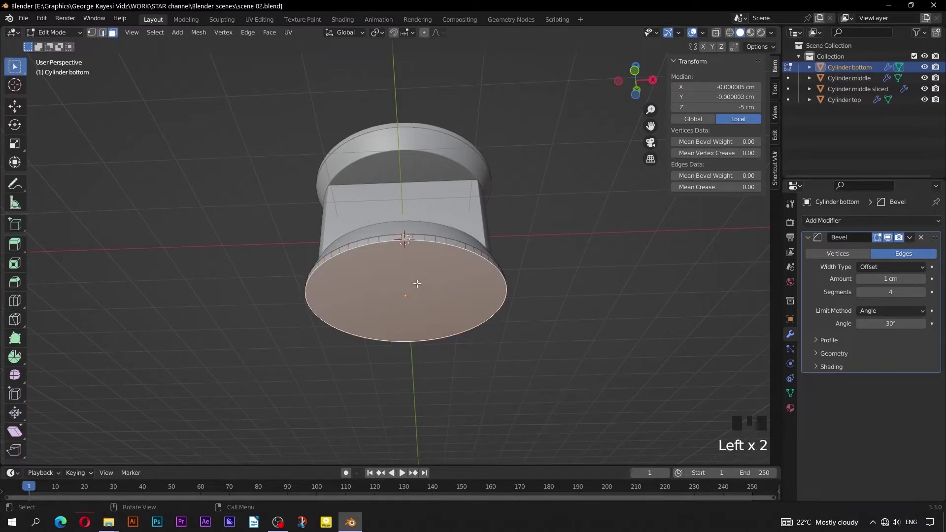
key(KP_1)
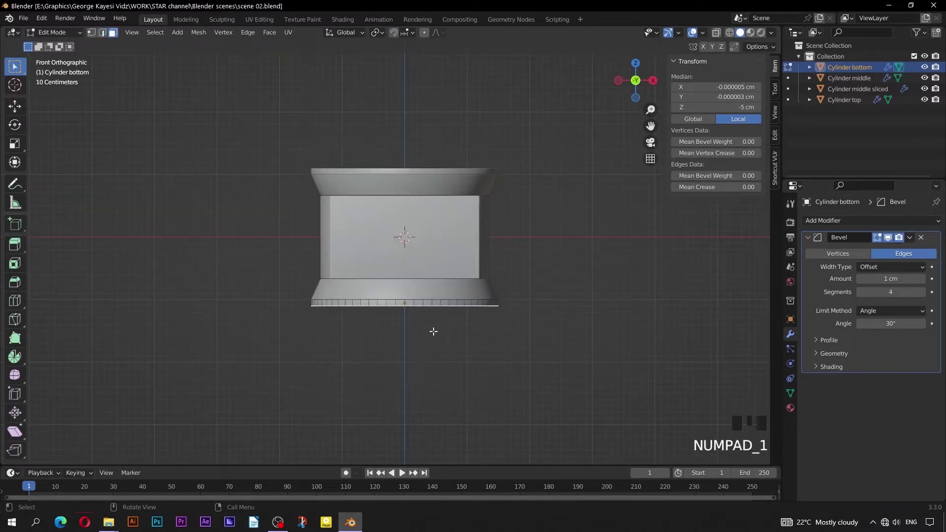
shift+middle_drag(425, 351, 425, 299)
scroll(425, 300, up, 1)
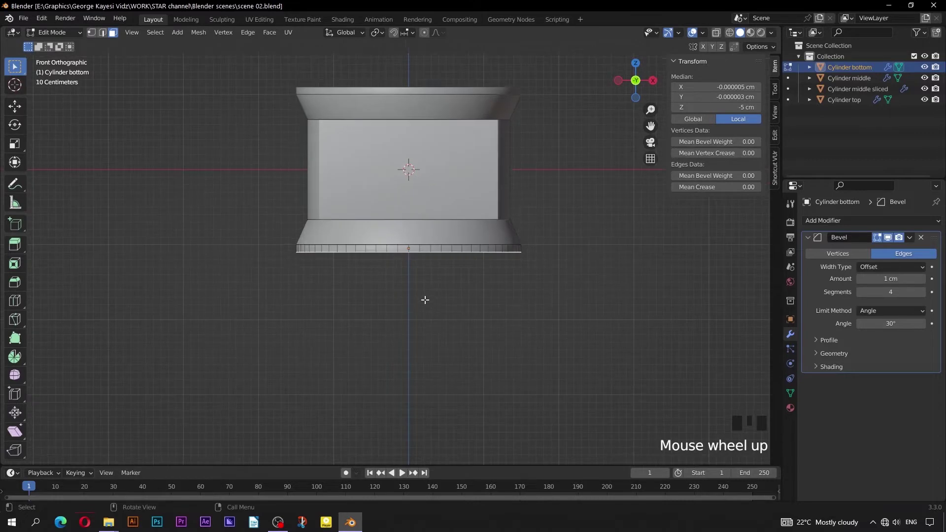
key(e)
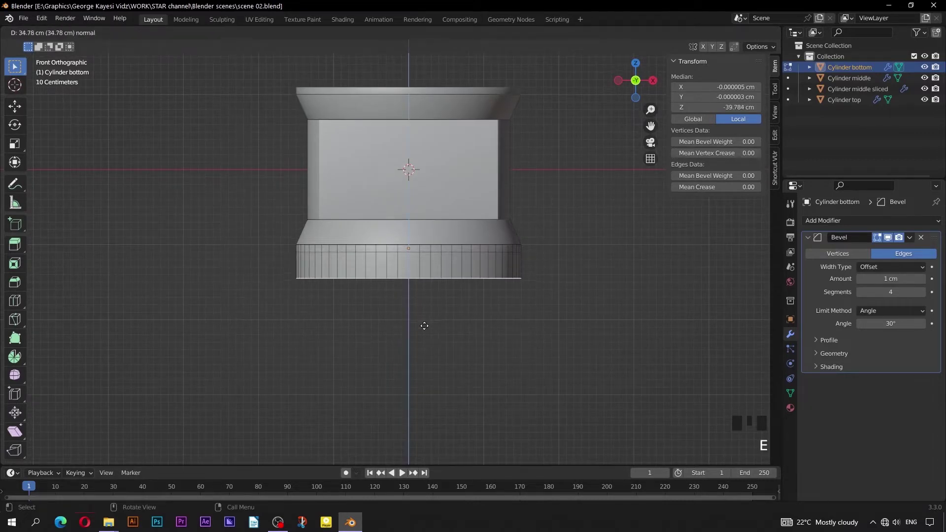
click(424, 327)
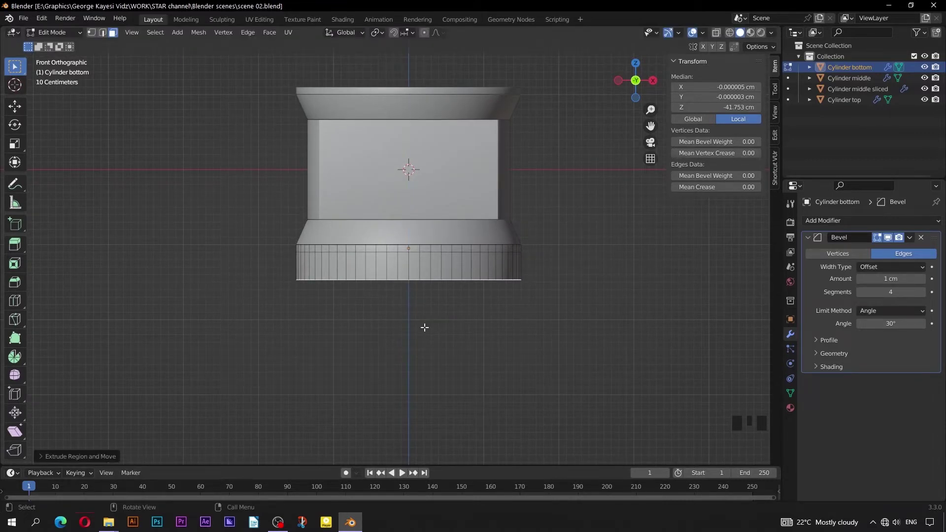
click(86, 455)
double_click(139, 418)
text(40)
key(Return)
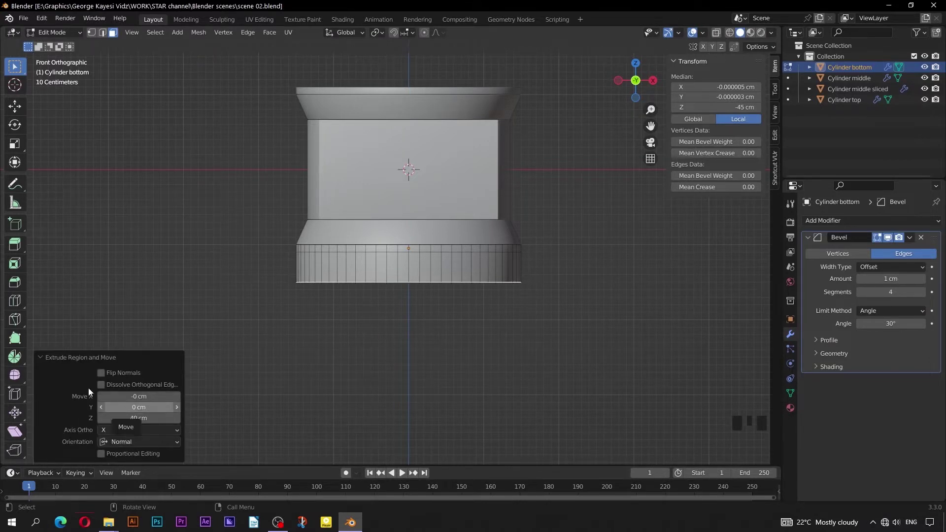
click(83, 356)
Scale the extruded bottom face by a factor of 0.8.
text(s)
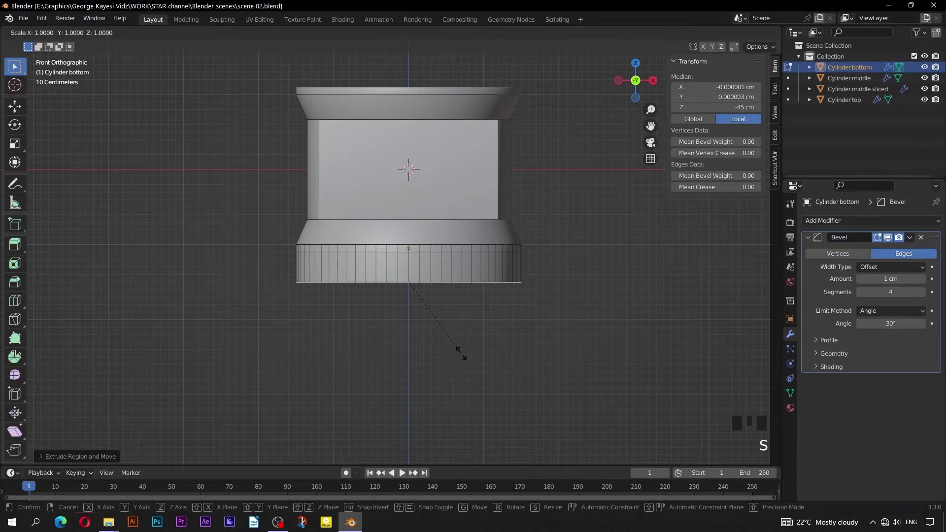
text(0.8)
key(Return)
Bevel the edge around the scaled bottom face with a width of 40 cm and 7 segments, and return to Object Mode.
middle_drag(460, 352, 374, 296)
key(ctrl+b)
click(353, 324)
click(43, 458)
click(138, 290)
text(40)
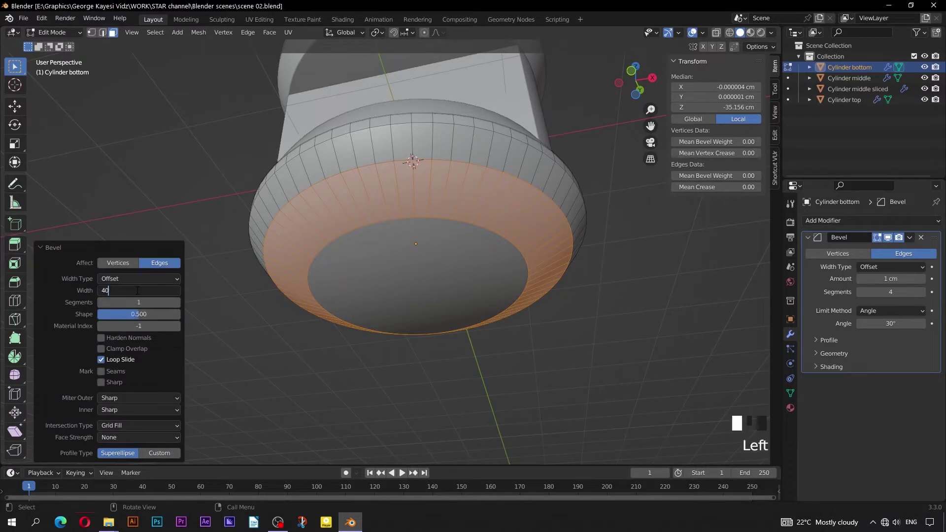
key(Return)
click(142, 302)
text(7)
key(Return)
scroll(291, 291, down, 1)
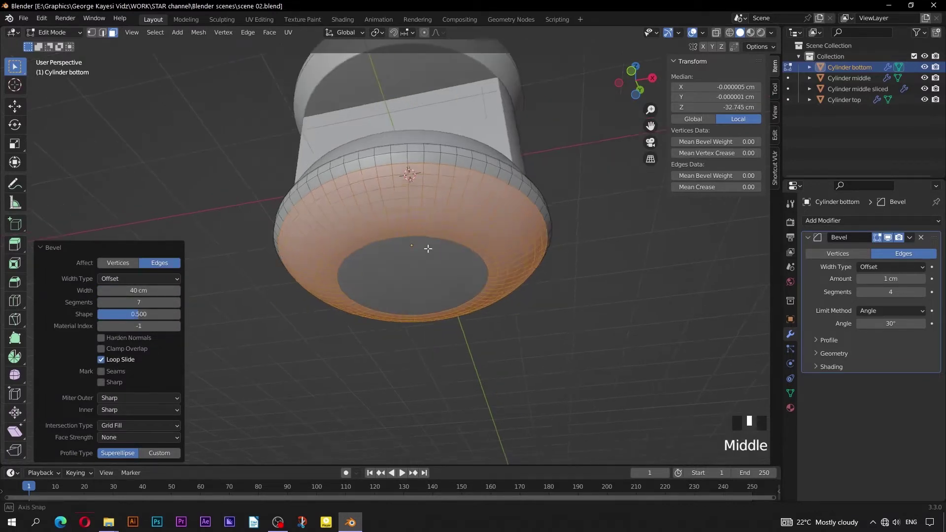
middle_drag(295, 286, 301, 306)
key(Tab)
Duplicate the top disc in place and set the copy's Z location to 115 cm.
scroll(303, 301, down, 2)
mouse_move(331, 231)
middle_down()
mouse_move(335, 276)
mouse_move(342, 244)
middle_up()
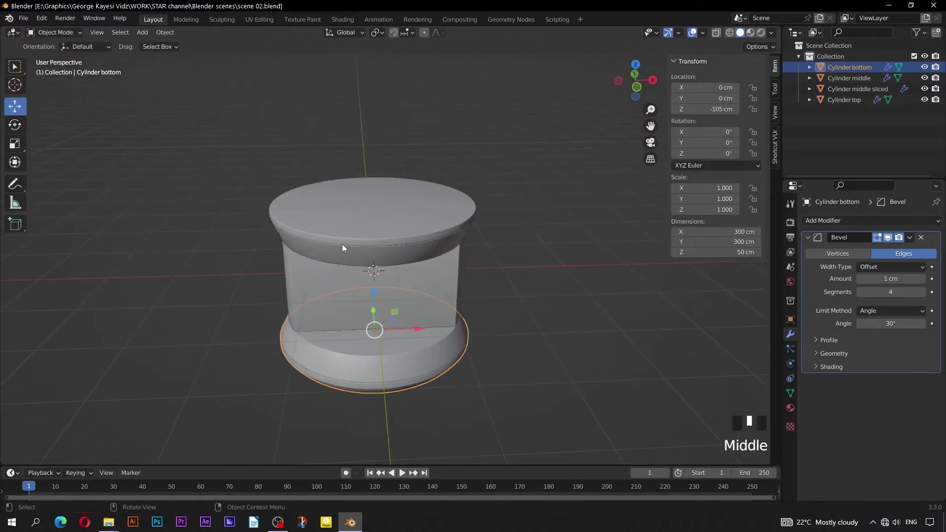
click(342, 235)
key(KP_1)
scroll(354, 197, up, 3)
shift+middle_drag(354, 197, 366, 214)
scroll(365, 181, up, 1)
shift+middle_drag(365, 180, 368, 215)
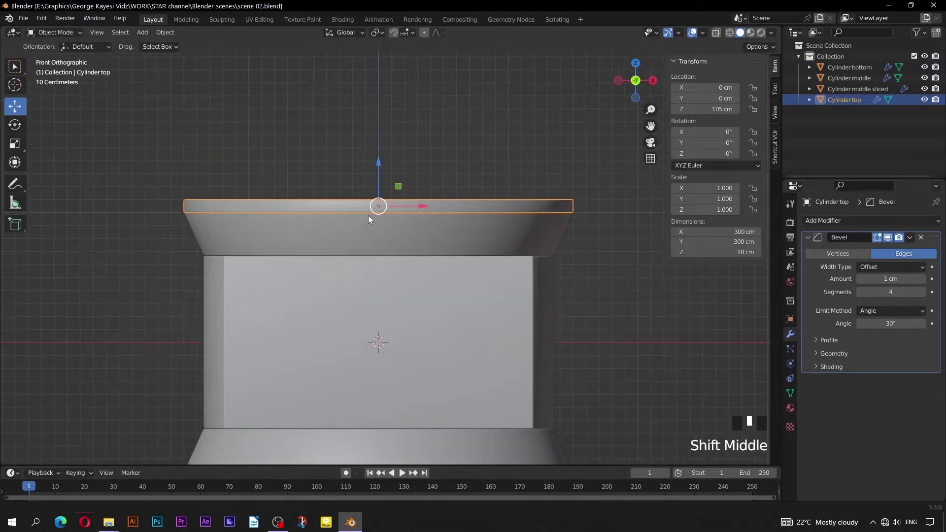
key(shift+d)
right_click(369, 215)
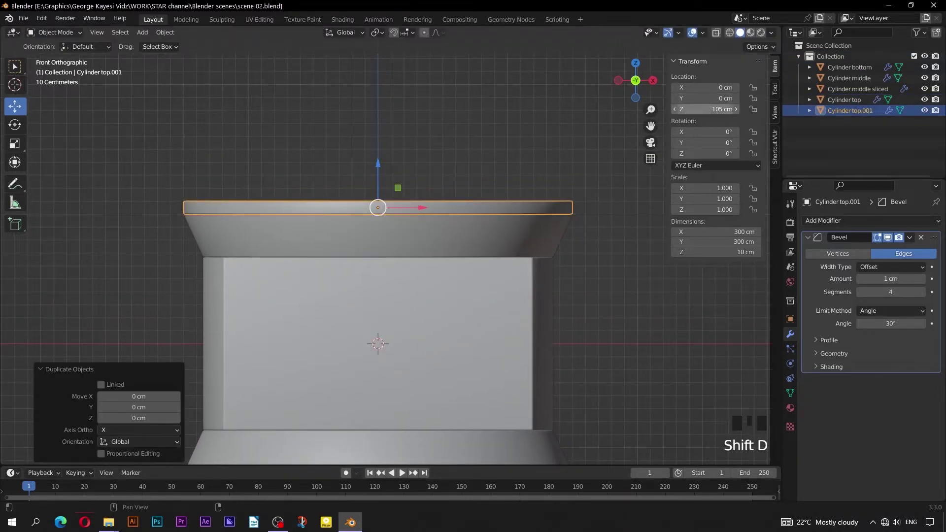
click(707, 109)
text(115)
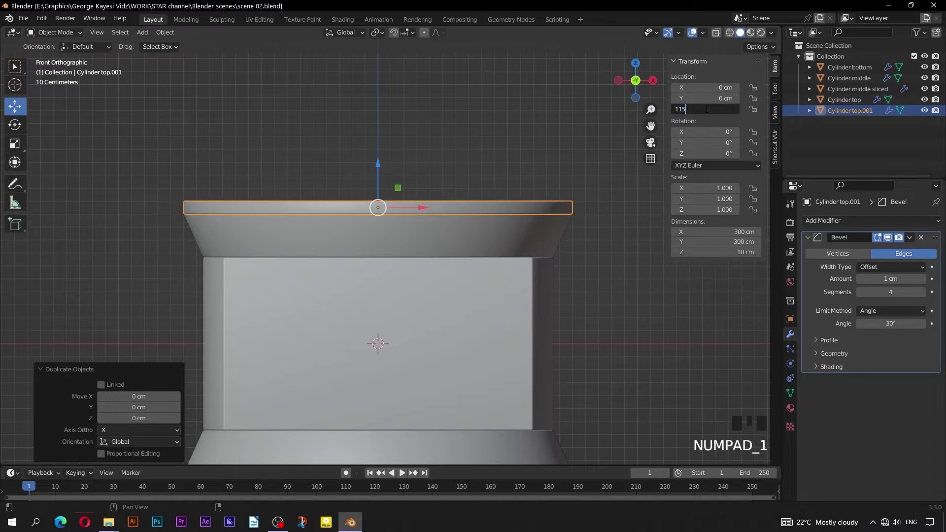
key(Return)
Set the duplicated disc's X and Y dimensions to 290 cm and apply its scale.
click(627, 264)
click(534, 194)
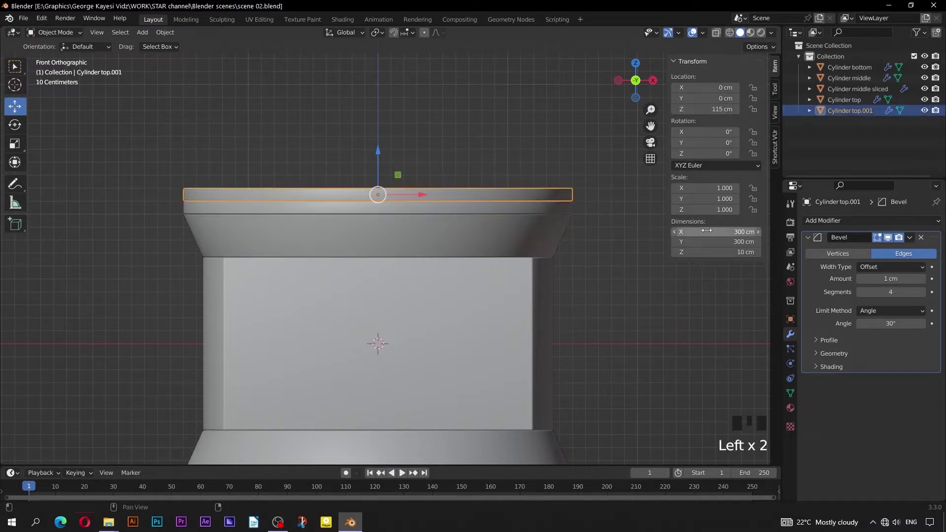
drag(709, 232, 710, 239)
key(Return)
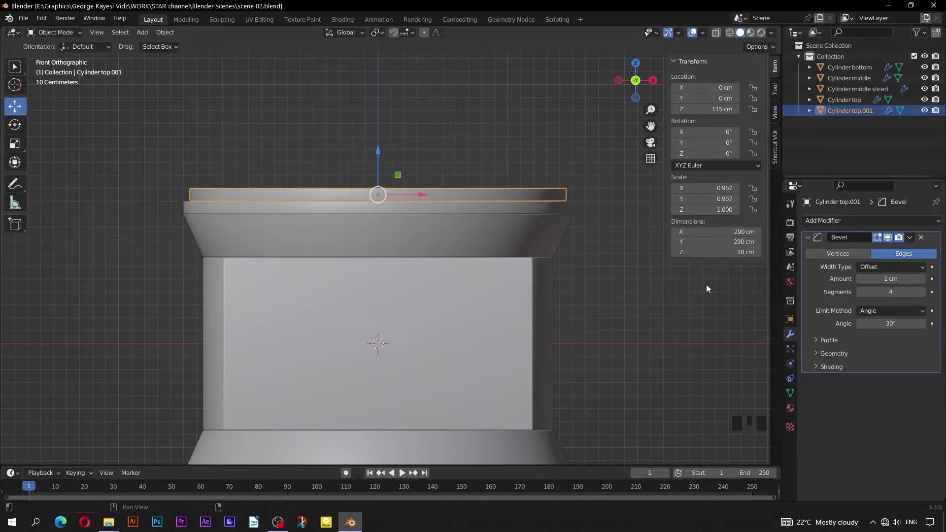
key(ctrl+a)
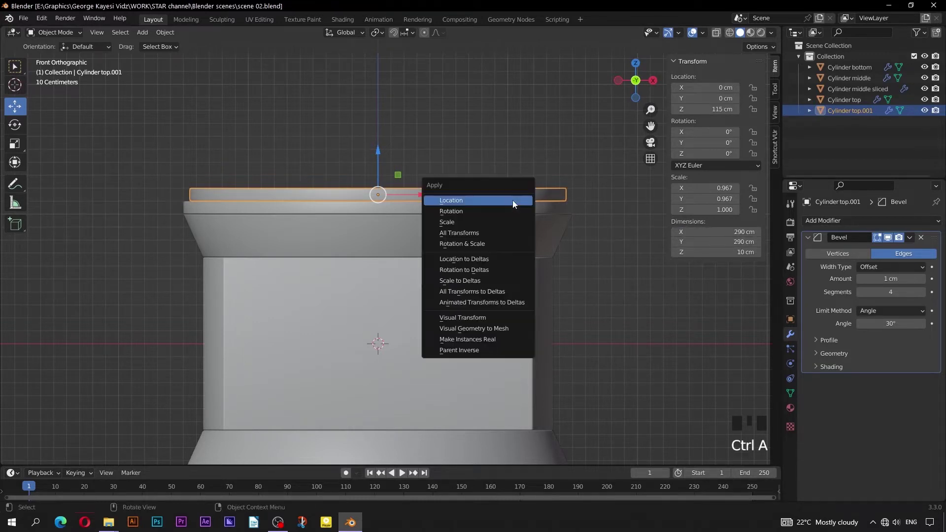
click(499, 221)
Inset the upper face of the duplicated disc with a thickness of 110 cm.
middle_drag(382, 196, 413, 252)
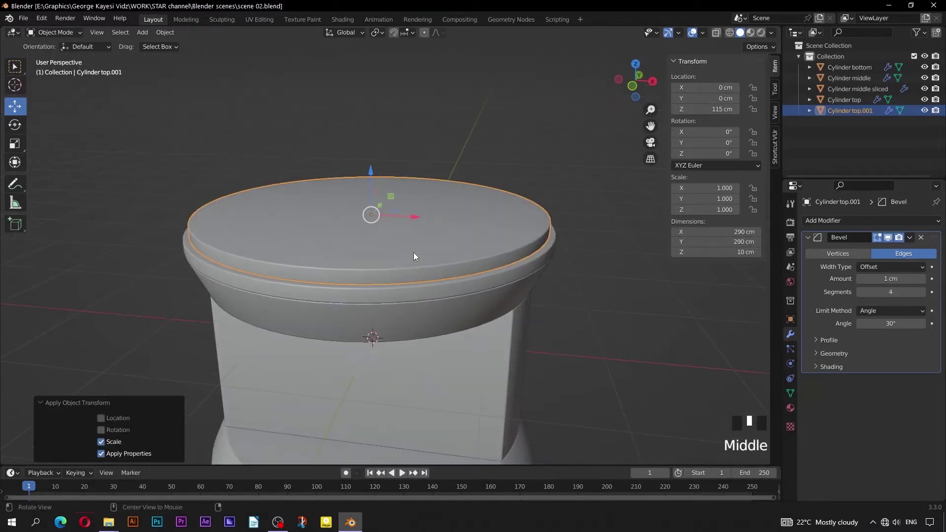
key(Tab)
click(391, 230)
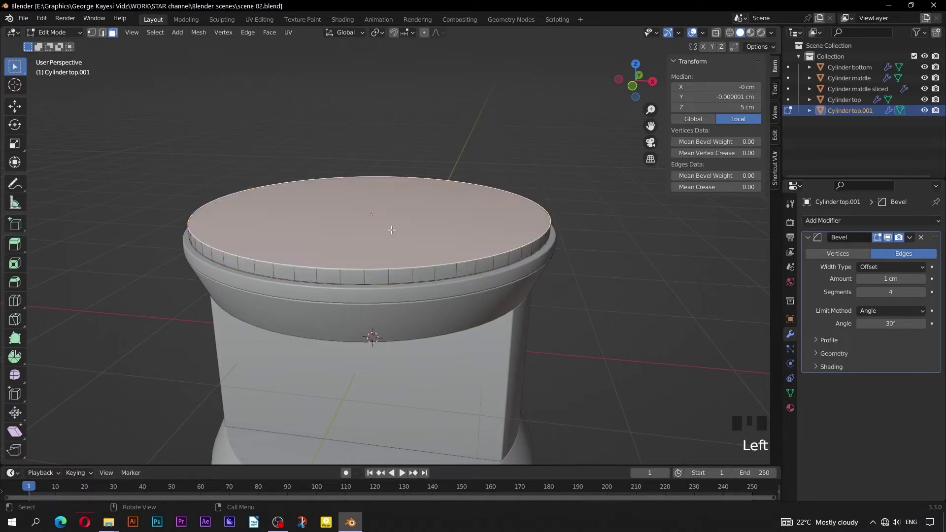
key(i)
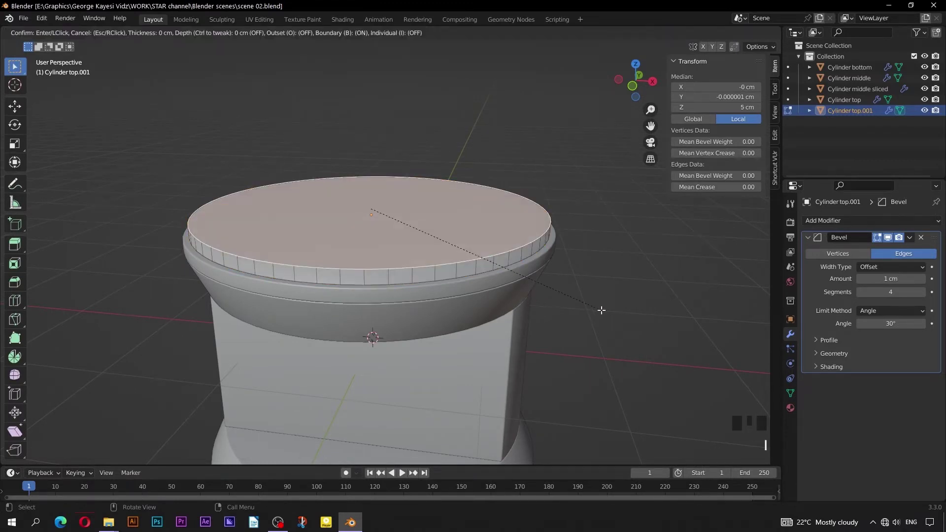
click(508, 268)
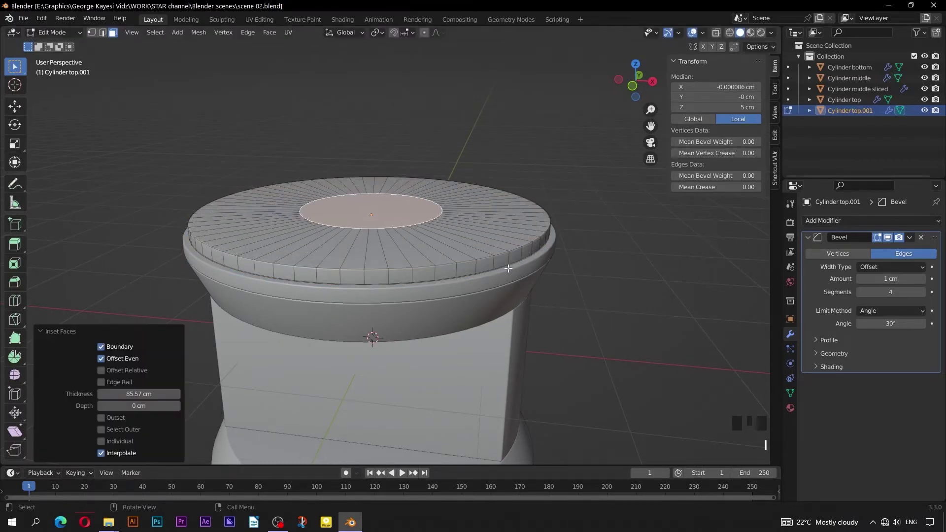
click(131, 395)
text(11)
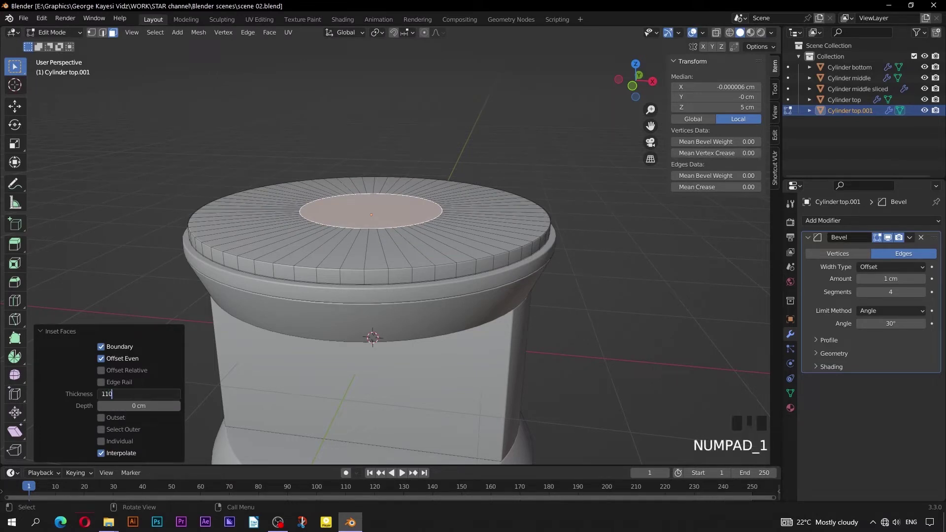
text(0)
key(Return)
click(41, 331)
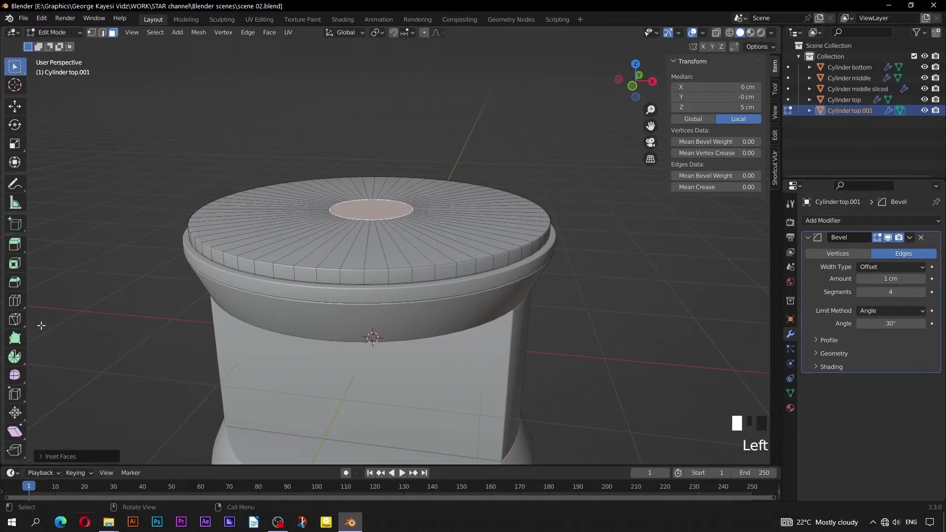
Move the inset face up 50 cm along Z to shape a conical roof.
click(15, 106)
drag(370, 167, 370, 107)
click(43, 457)
click(127, 418)
text(50)
key(Return)
Bevel the edge around the roof's raised top face with a width of 5 cm and 3 segments.
scroll(389, 221, down, 2)
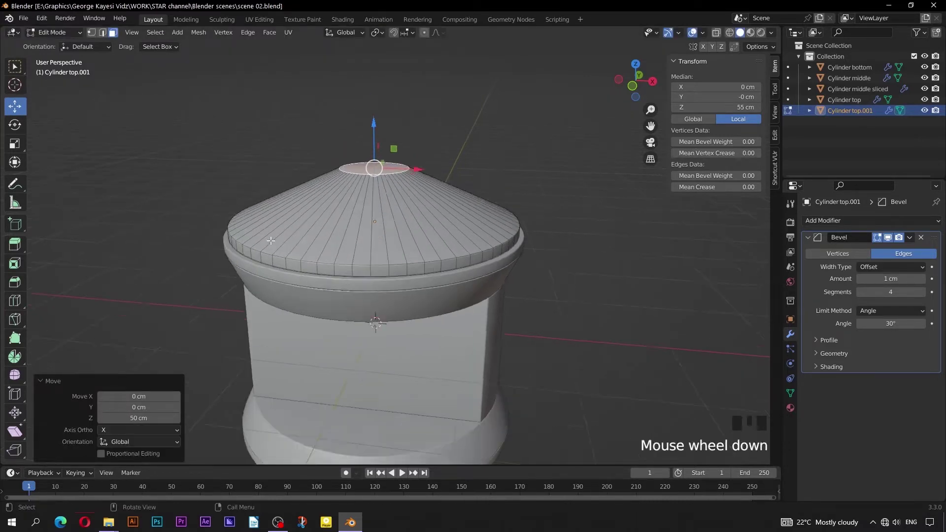
scroll(389, 222, up, 3)
key(ctrl+b)
click(391, 230)
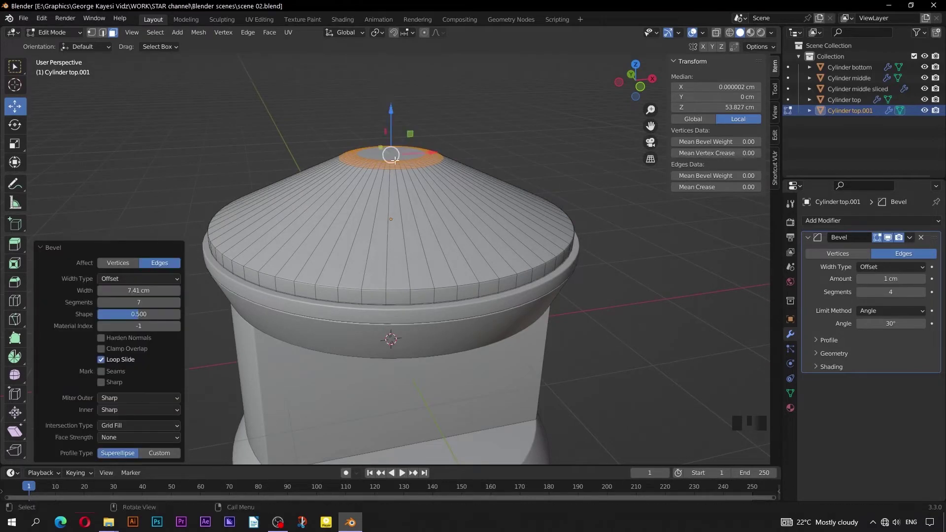
scroll(387, 237, up, 3)
click(141, 290)
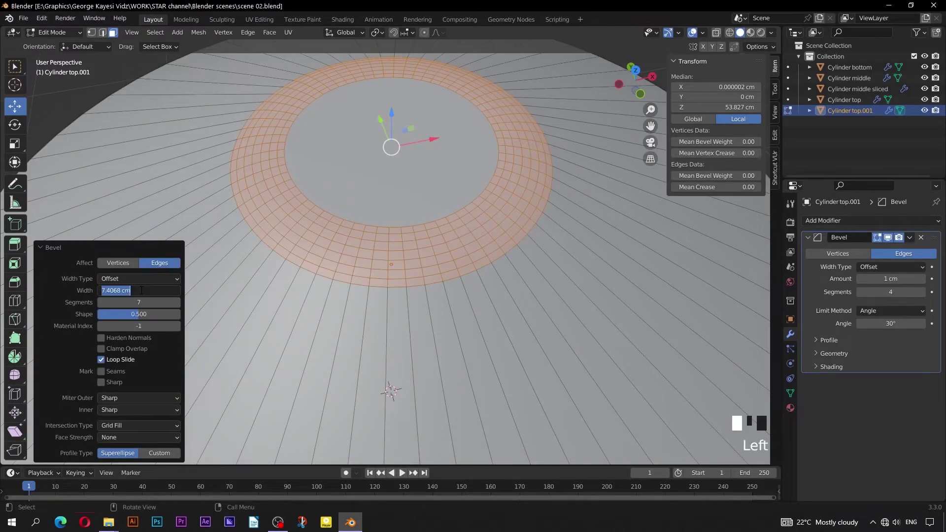
text(5)
click(140, 302)
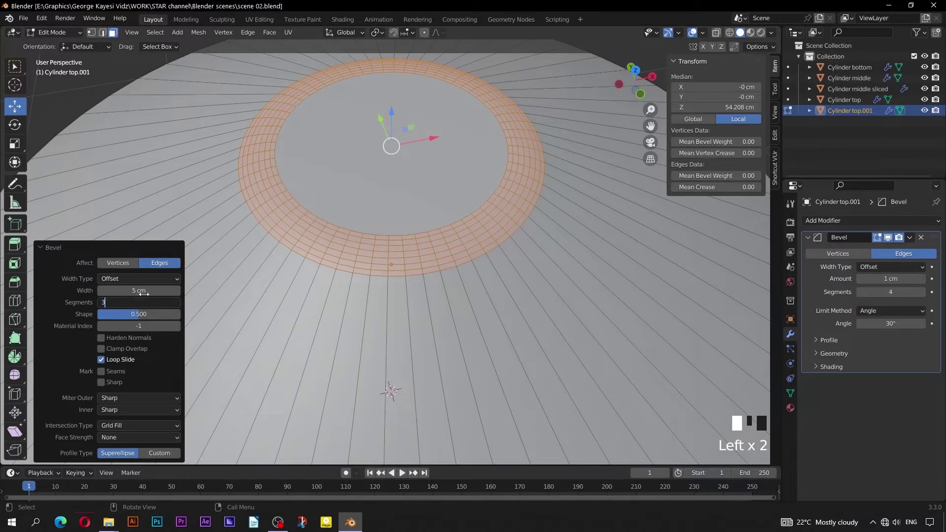
key(Return)
scroll(415, 264, down, 5)
scroll(415, 263, down, 3)
middle_drag(409, 261, 215, 97)
scroll(415, 264, up, 1)
key(Tab)
Snap the 3D cursor to the flat face at the roof's peak and return to Object Mode.
scroll(215, 97, up, 2)
click(357, 138)
key(shift+s)
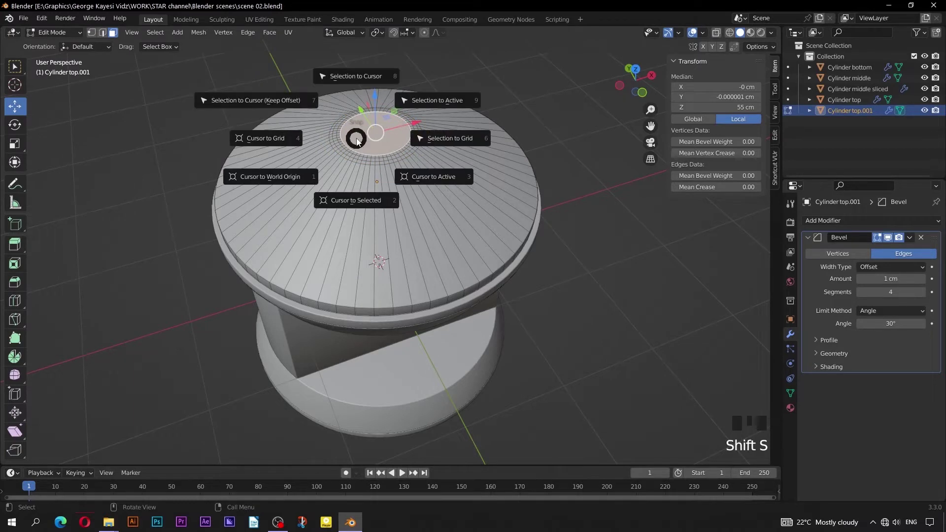
click(358, 202)
middle_drag(365, 223, 325, 223)
key(Tab)
Add a UV sphere with a 15 cm radius at the roof's peak.
scroll(329, 216, up, 2)
click(142, 33)
mouse_move(155, 46)
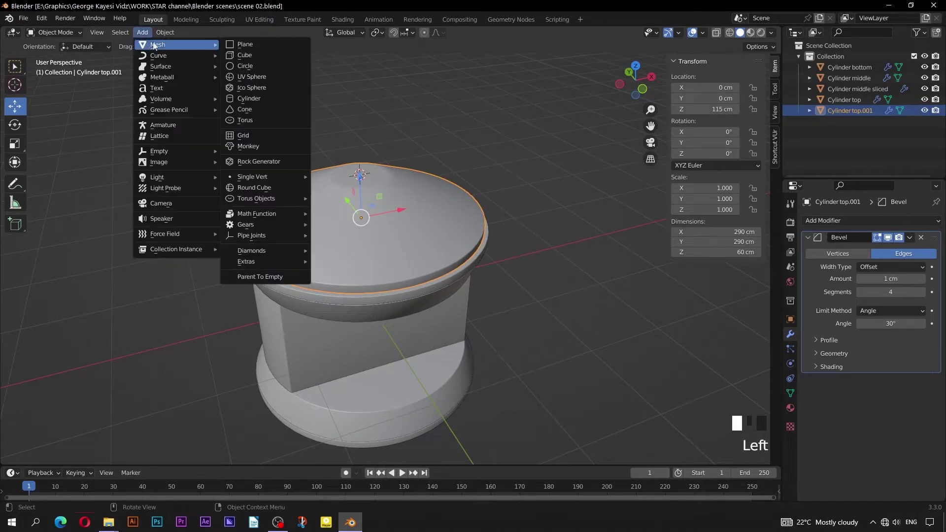
click(238, 76)
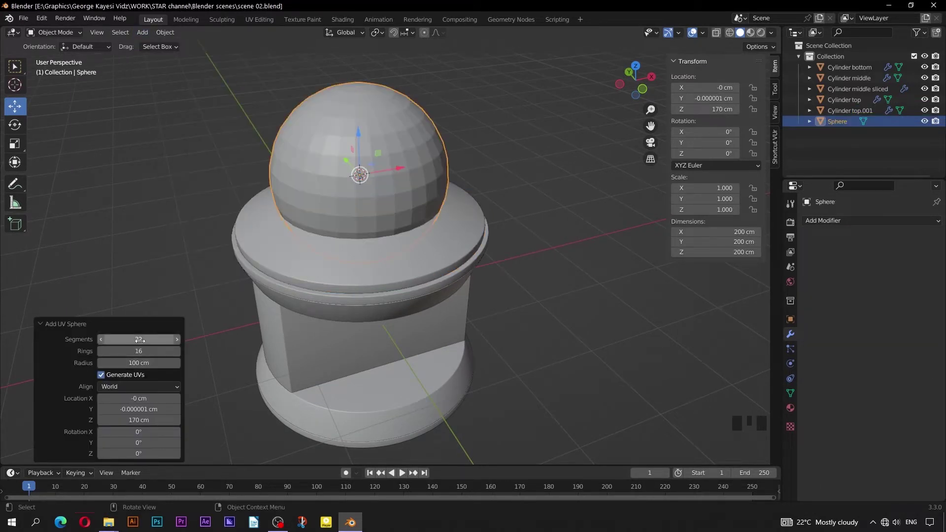
click(140, 363)
text(15)
key(Return)
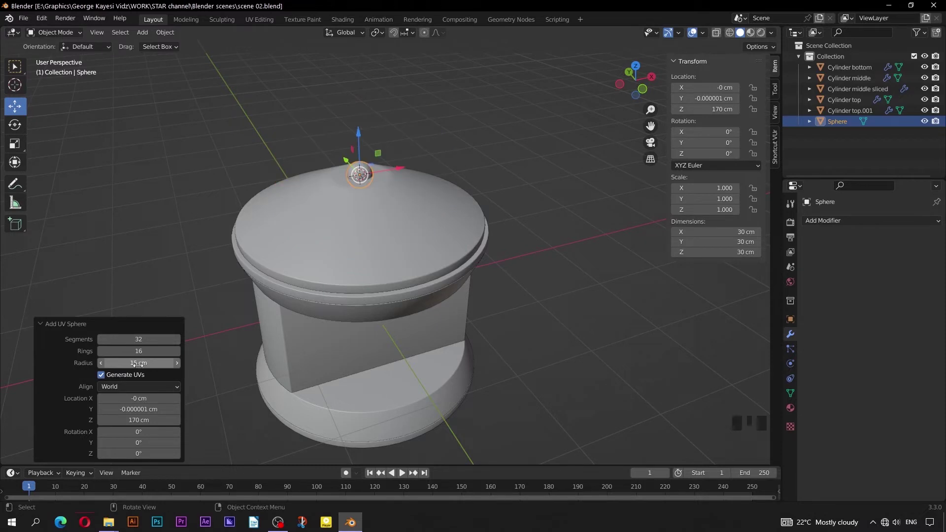
click(42, 324)
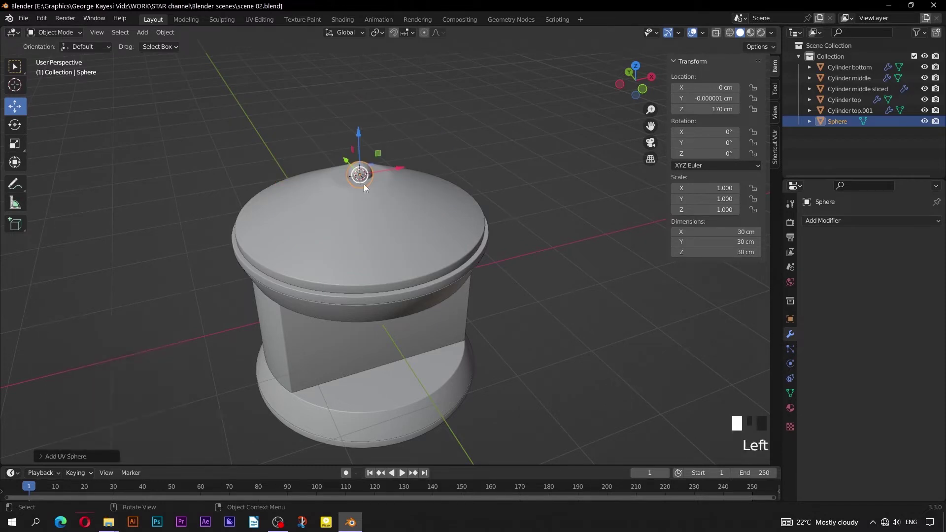
Open the sphere at the roof's peak in Edit Mode from the front with X-ray on, enable proportional editing, and clear the selection.
key(KP_1)
shift+middle_drag(363, 184, 385, 253)
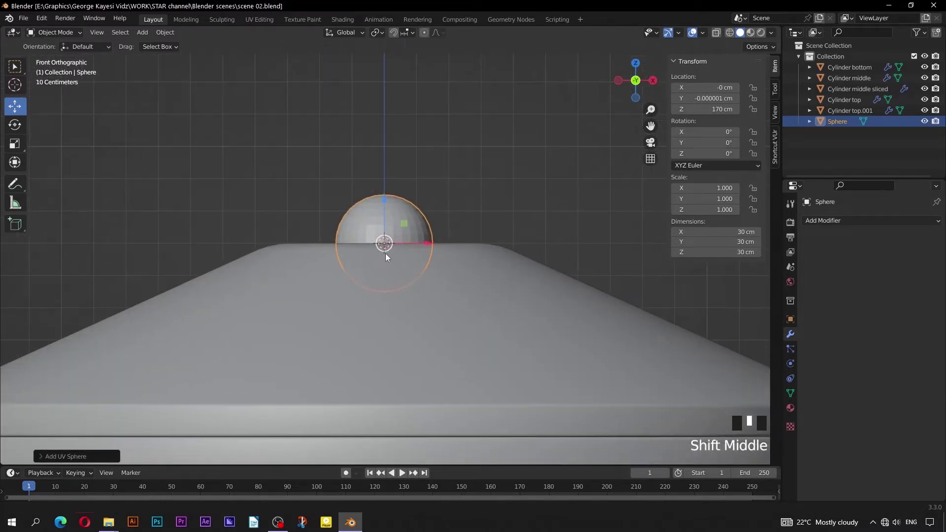
key(Tab)
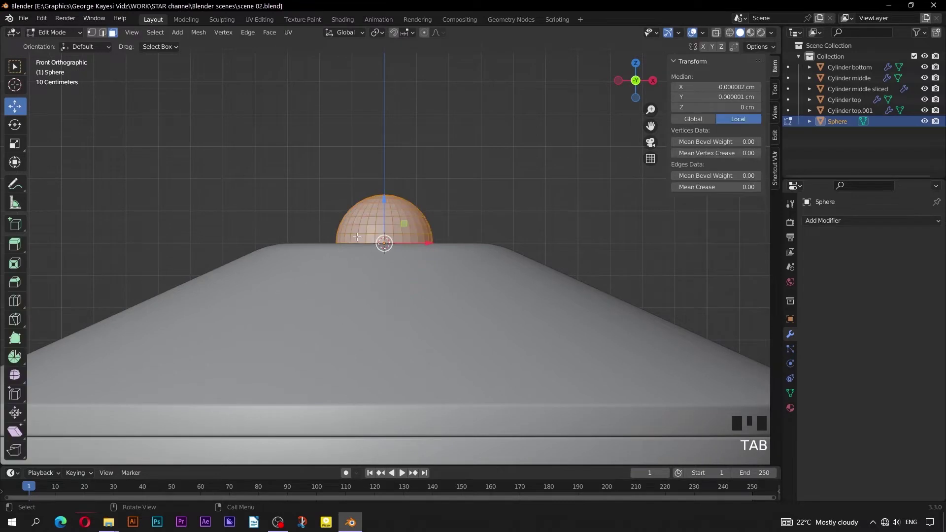
key(alt+slash)
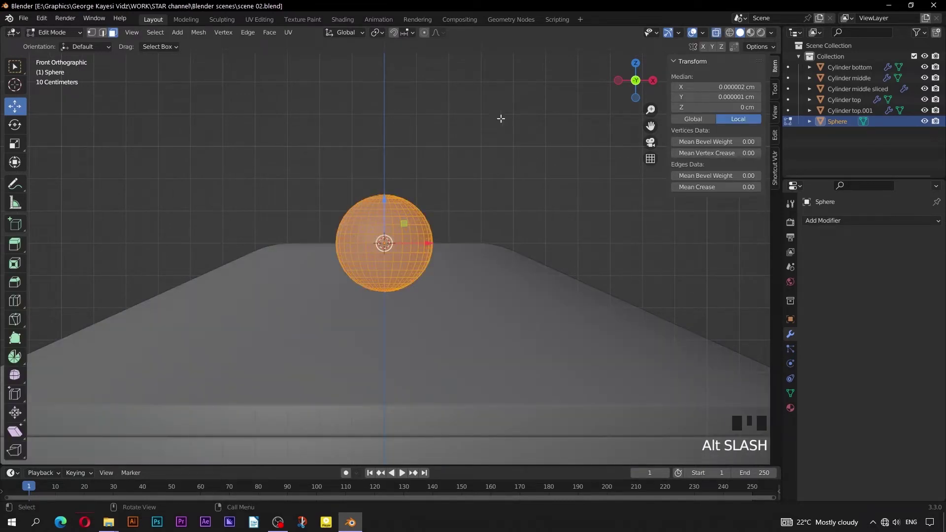
click(427, 33)
click(477, 127)
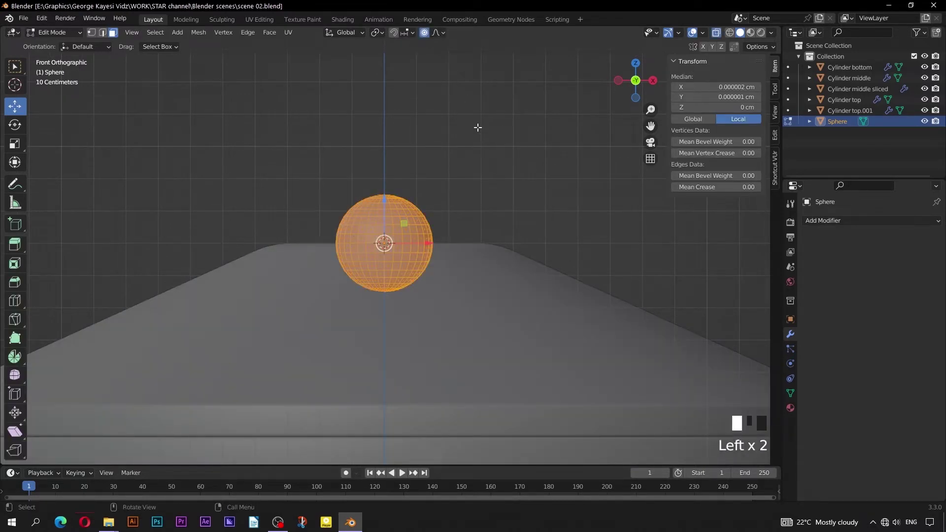
Move the sphere's upper faces up along Z with proportional falloff into an egg shape about 42 cm tall, and return to Object Mode.
drag(448, 162, 340, 217)
drag(384, 172, 364, 107)
scroll(382, 148, down, 6)
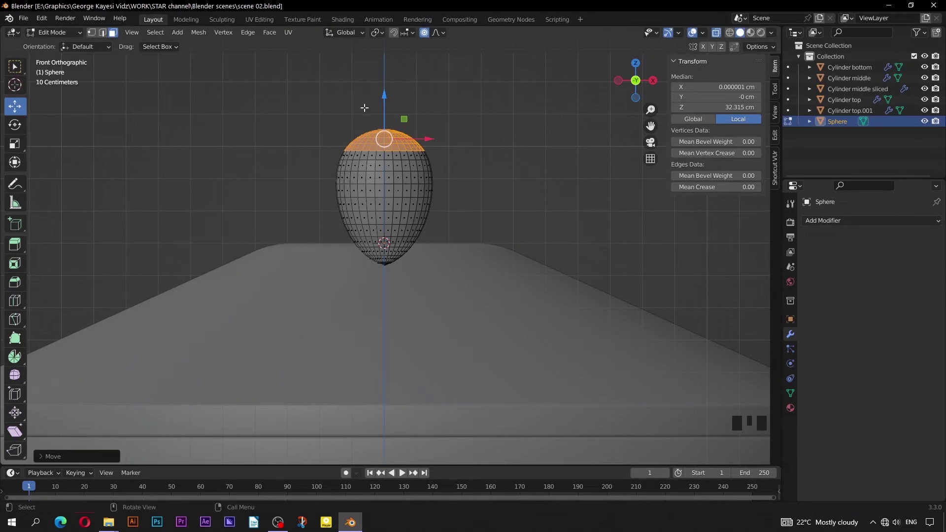
scroll(376, 172, up, 2)
key(Tab)
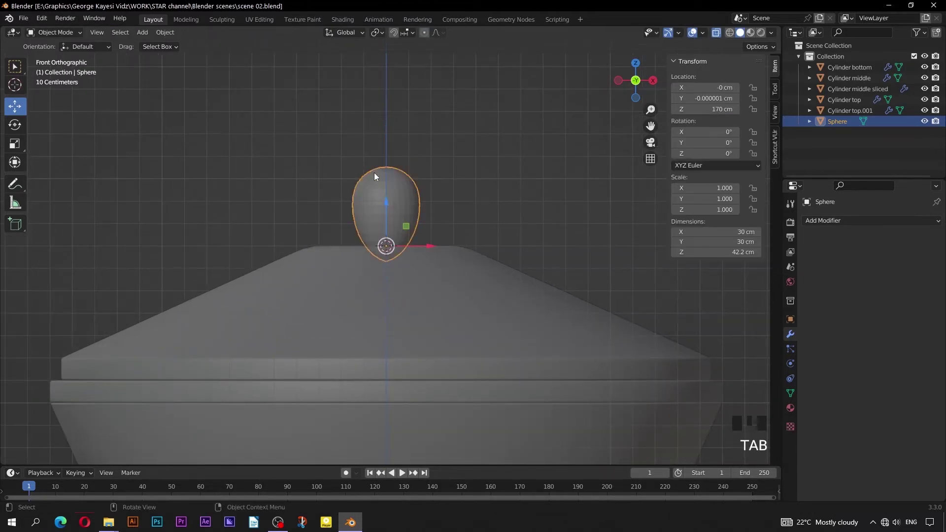
Turn off X-ray and apply smooth shading to the egg-shaped finial.
key(alt+slash)
middle_drag(386, 183, 409, 226)
right_click(436, 219)
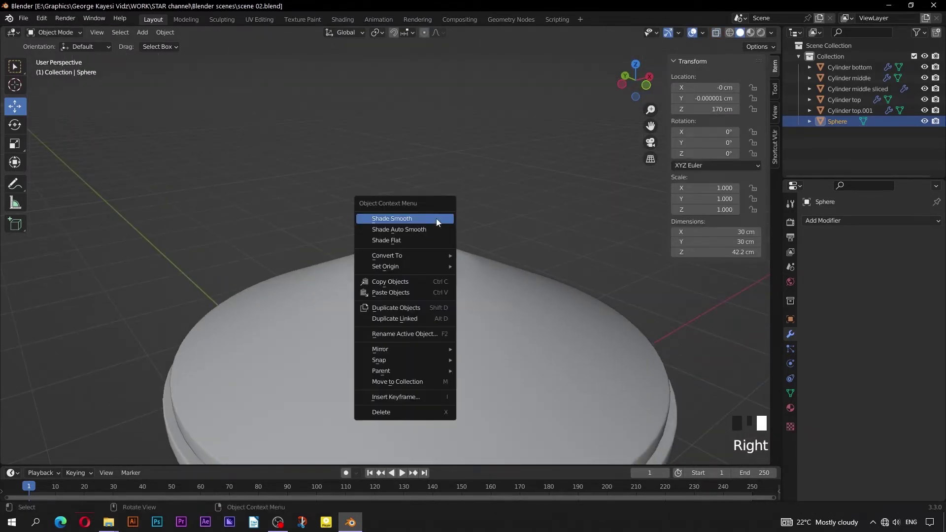
click(436, 219)
Snap the 3D cursor to the flat underside face of the rounded base and return to Object Mode.
scroll(445, 230, down, 7)
shift+middle_drag(444, 229, 365, 239)
click(365, 238)
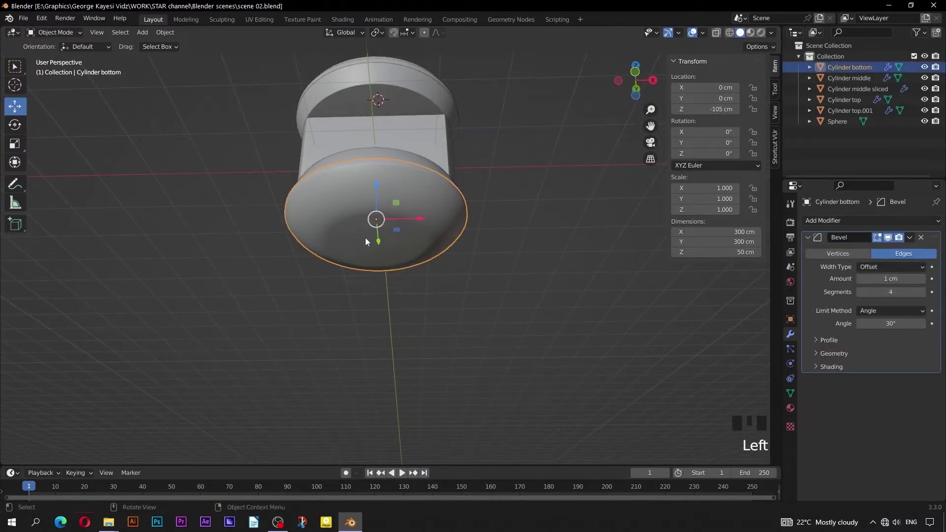
key(Tab)
click(365, 238)
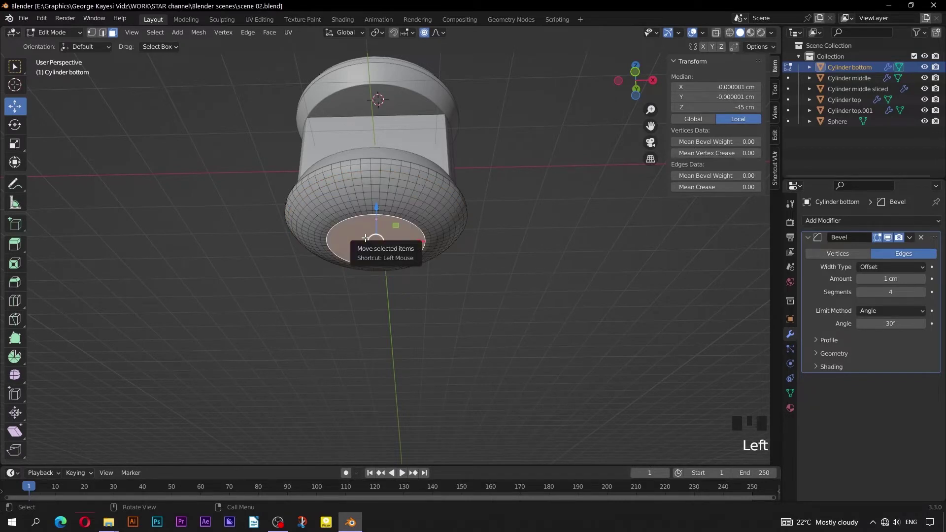
key(shift+s)
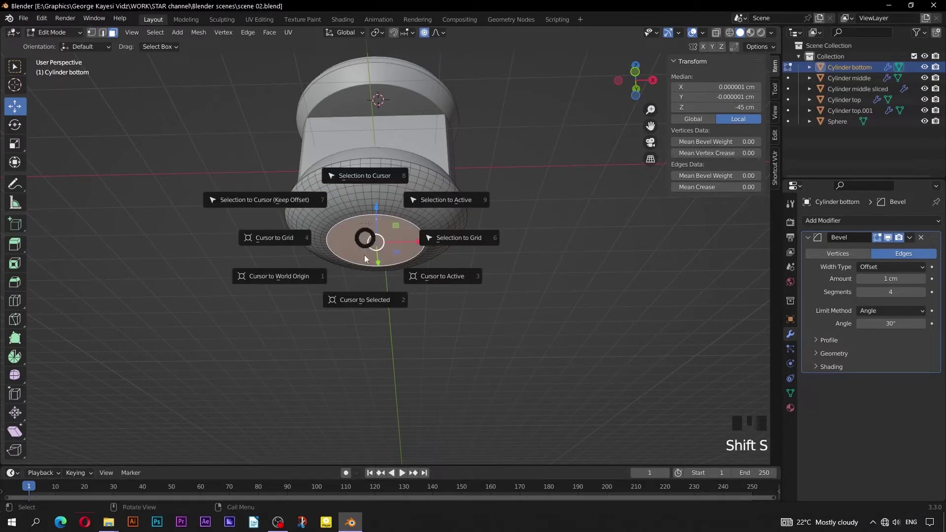
click(365, 304)
key(Tab)
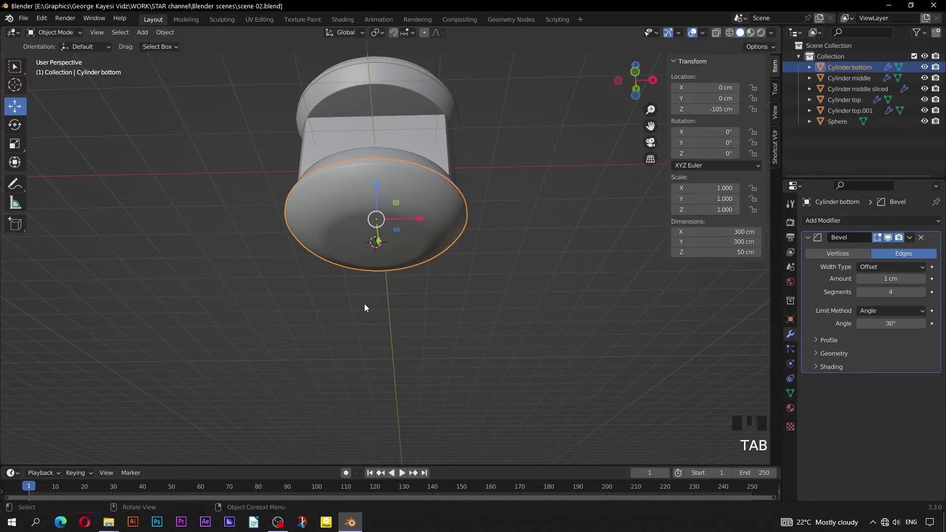
Add a cylinder at the base's underside with a 15 cm radius and 100 cm depth.
key(KP_1)
scroll(364, 304, up, 2)
shift+middle_drag(360, 282, 364, 316)
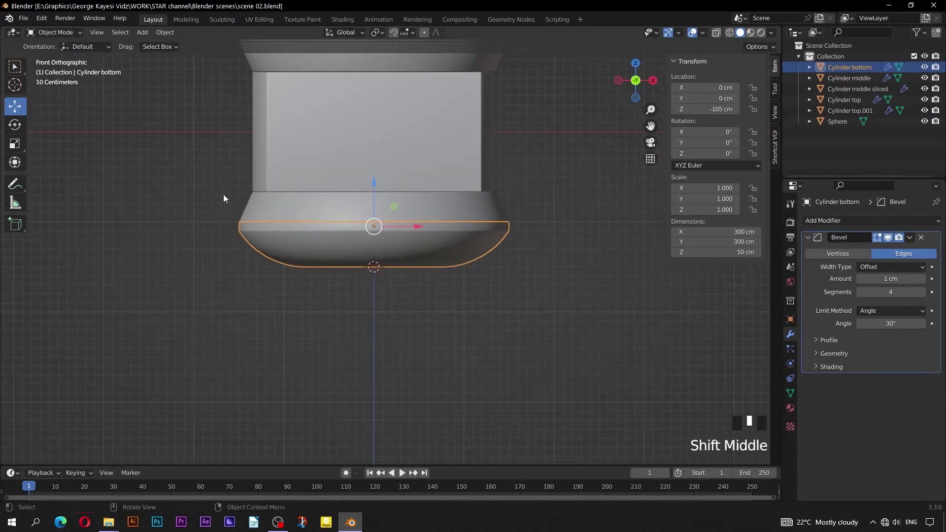
click(144, 35)
mouse_move(147, 43)
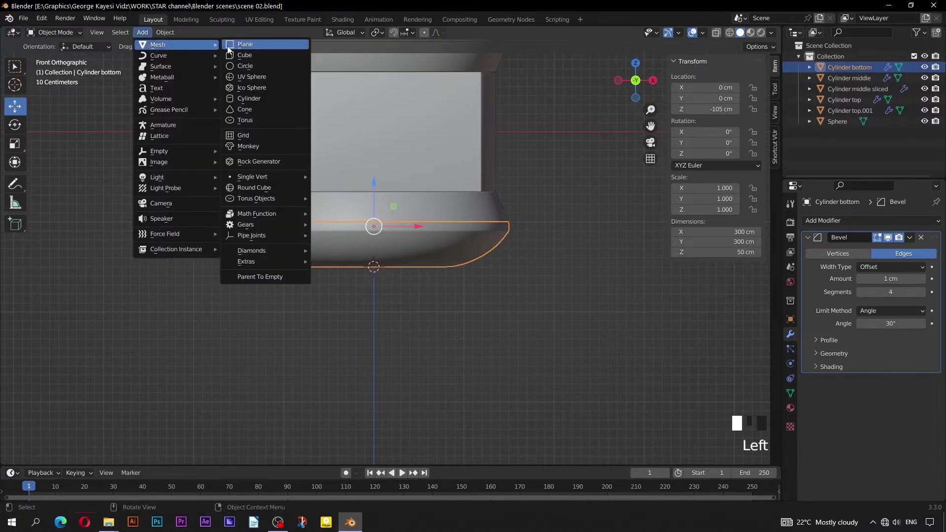
click(240, 101)
click(63, 456)
click(128, 340)
text(15)
key(Return)
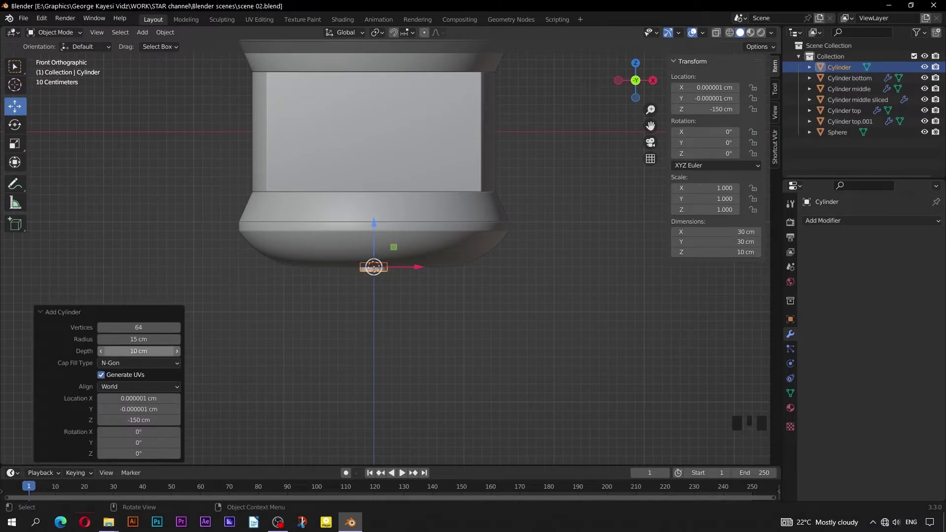
click(131, 350)
text(100)
key(Return)
click(40, 312)
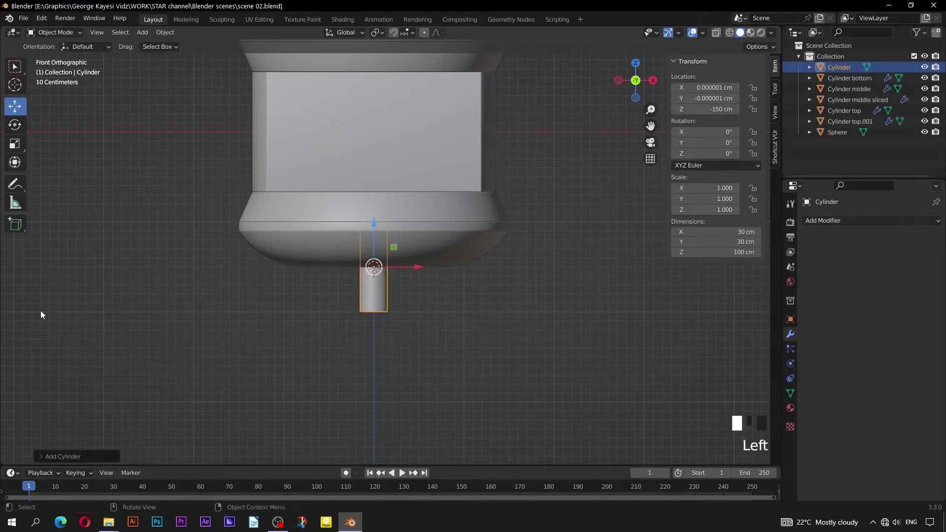
Set the new cylinder's X and Y location to 0 and move it down to about Z -195 cm, just under the base.
drag(719, 88, 719, 99)
text(0)
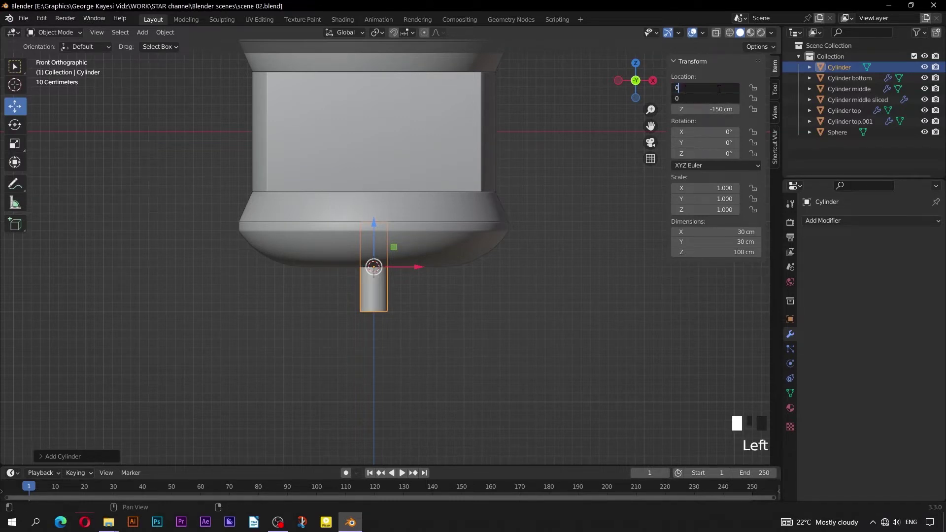
key(Return)
drag(373, 233, 371, 267)
click(363, 385)
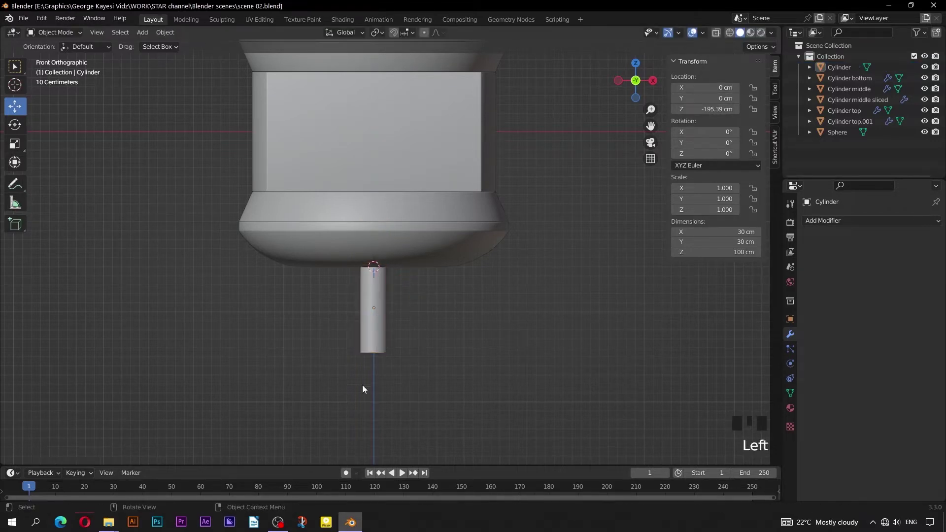
Open the narrow cylinder in Edit Mode and cut a horizontal edge loop around its middle.
scroll(362, 389, up, 3)
shift+middle_drag(362, 389, 372, 292)
click(372, 292)
key(Tab)
key(ctrl+r)
click(357, 266)
click(356, 266)
Lower the new edge loop on the narrow cylinder to a local Z of -15 cm.
drag(355, 189, 358, 228)
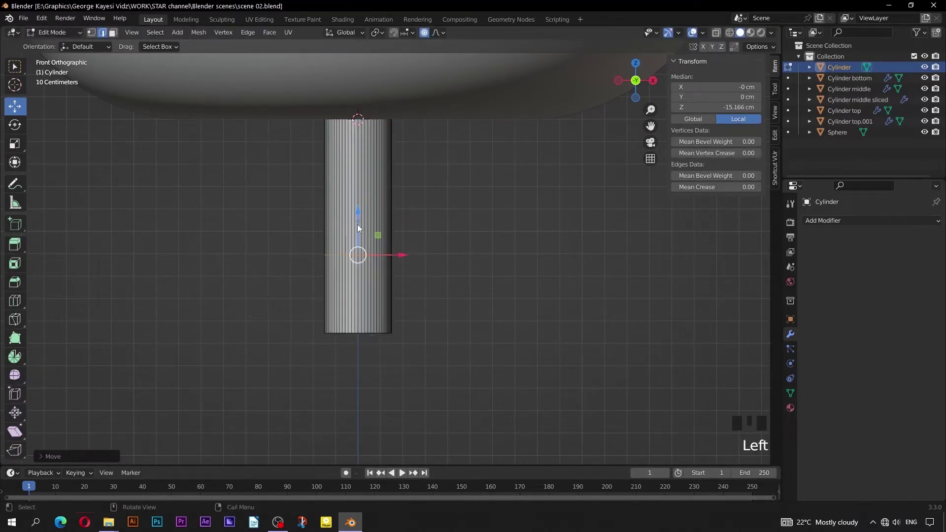
key(ctrl+z)
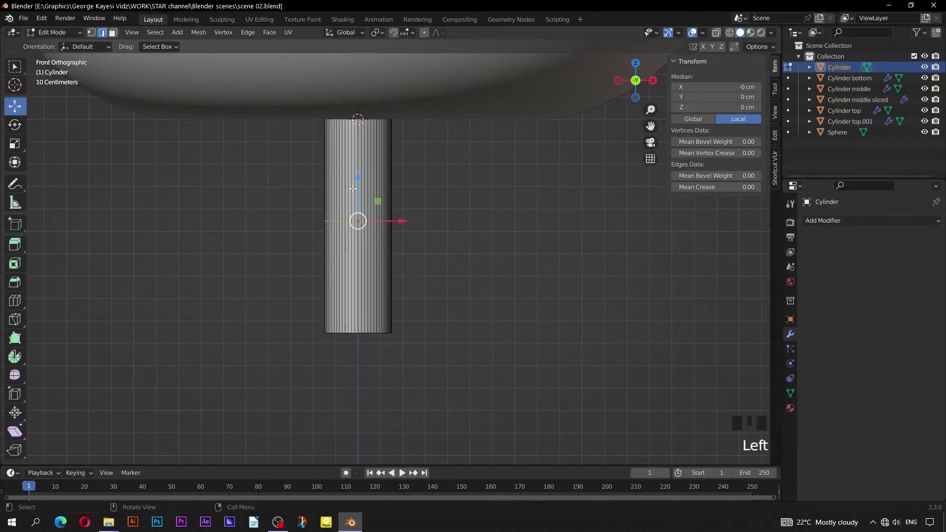
drag(352, 189, 358, 213)
click(698, 109)
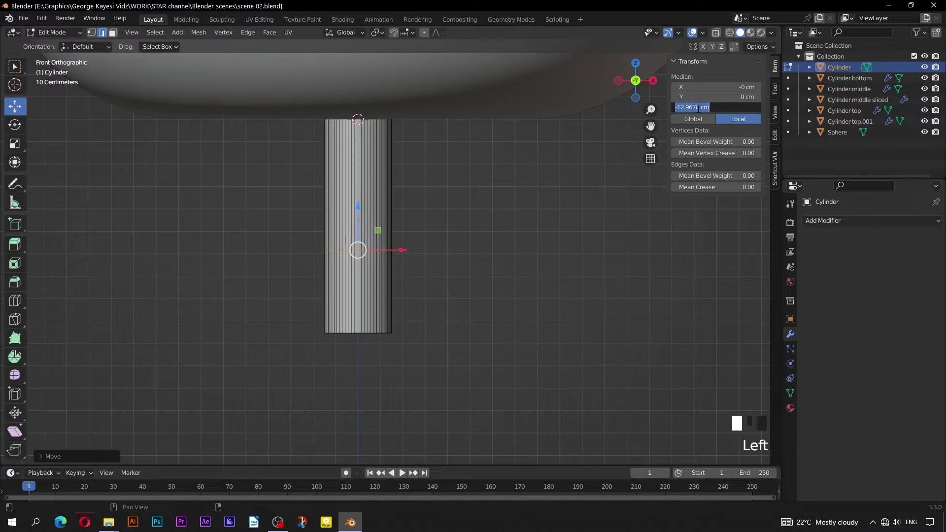
text(-15)
key(Return)
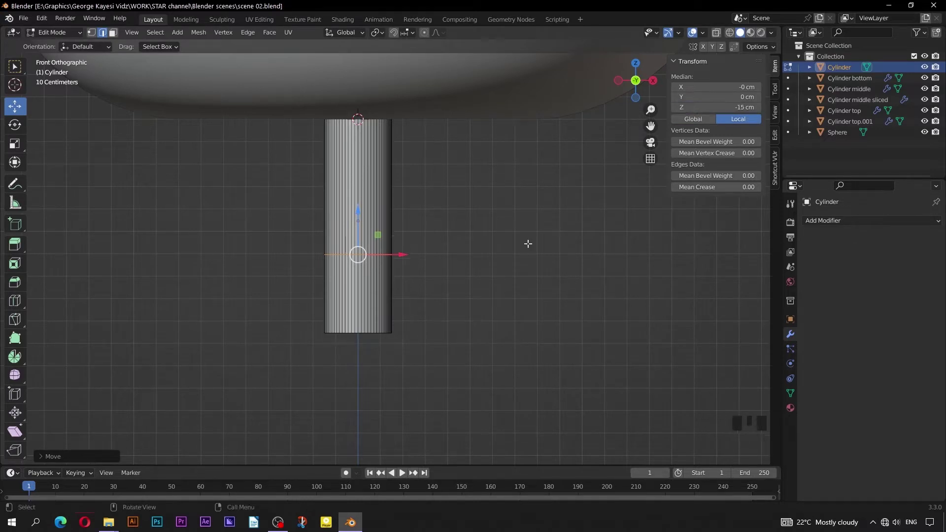
Cut a second edge loop halfway between the lowered loop and the cylinder's lower end.
key(ctrl+r)
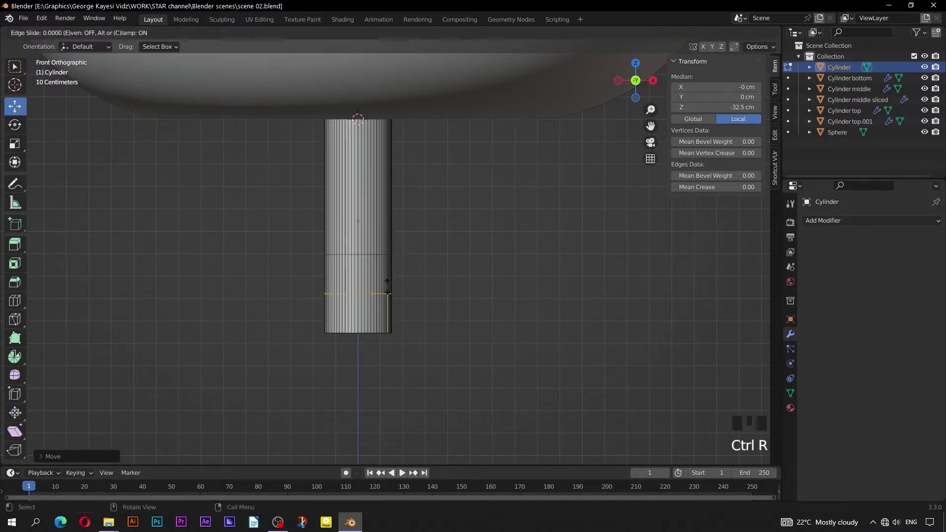
click(388, 287)
right_click(388, 286)
Turn on X-ray, select the cylinder's lowest band of faces and extrude it outward along normals by 30 cm.
key(alt+slash)
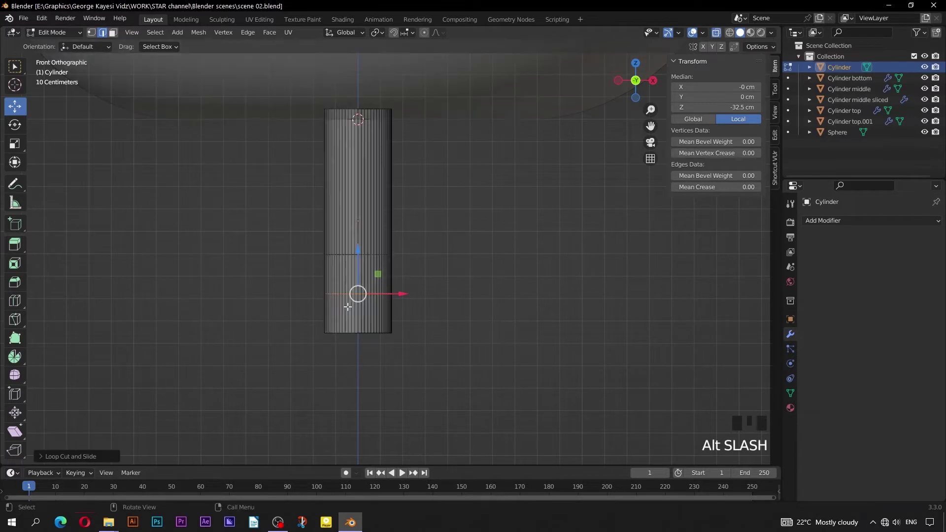
click(262, 195)
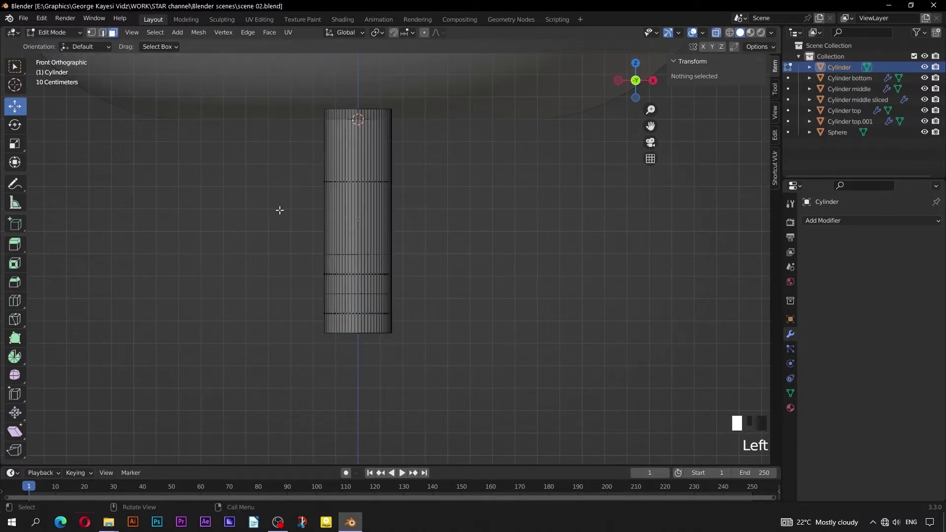
drag(404, 309, 308, 322)
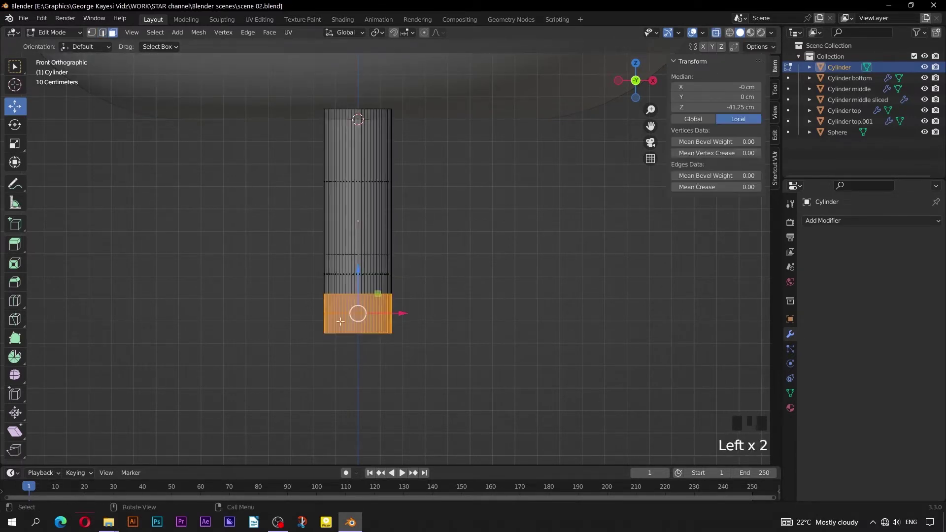
key(alt+e)
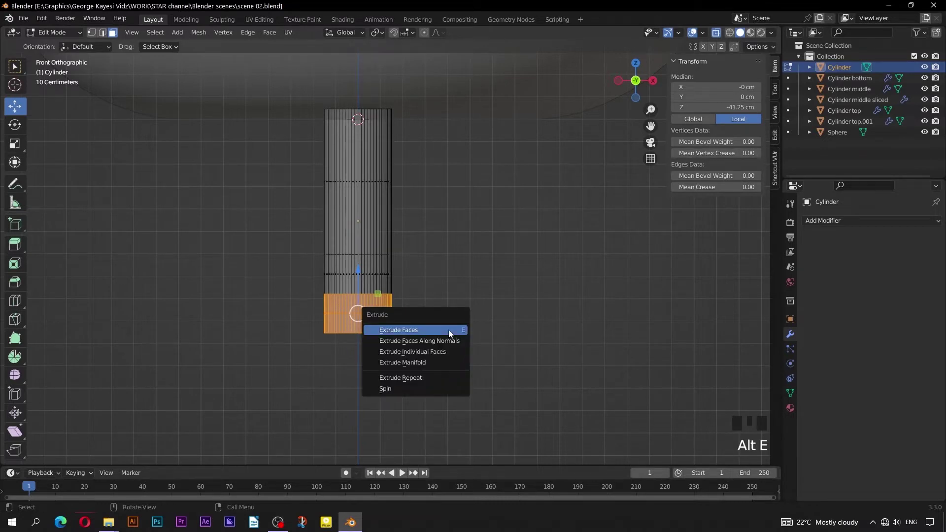
click(443, 340)
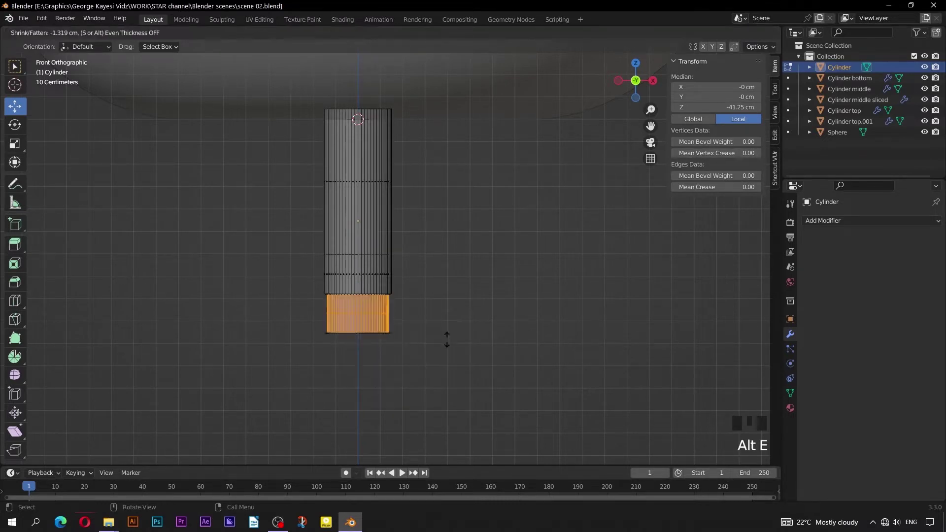
click(464, 274)
click(41, 456)
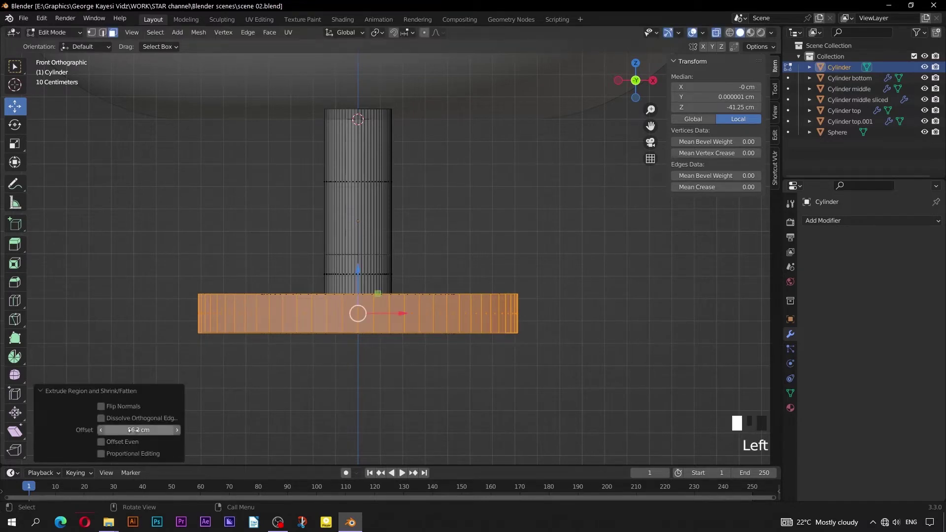
double_click(118, 431)
text(30)
key(Return)
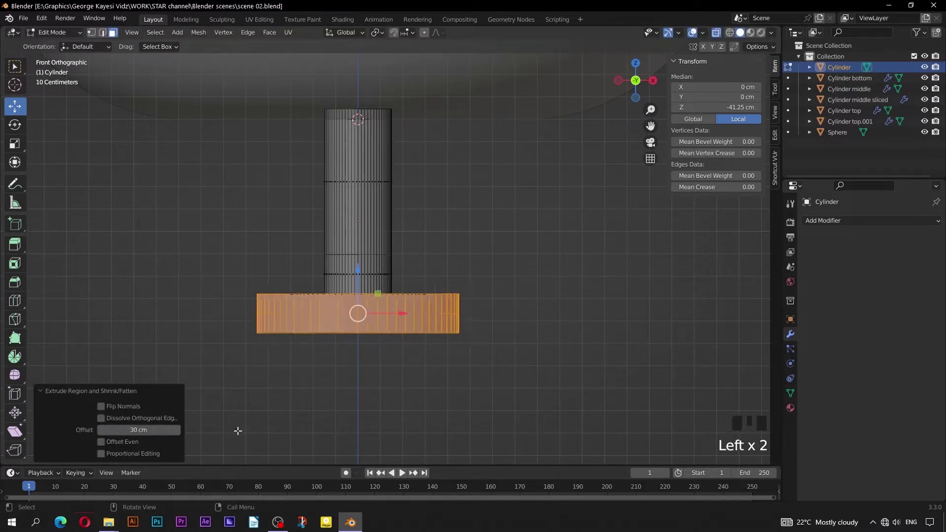
click(40, 391)
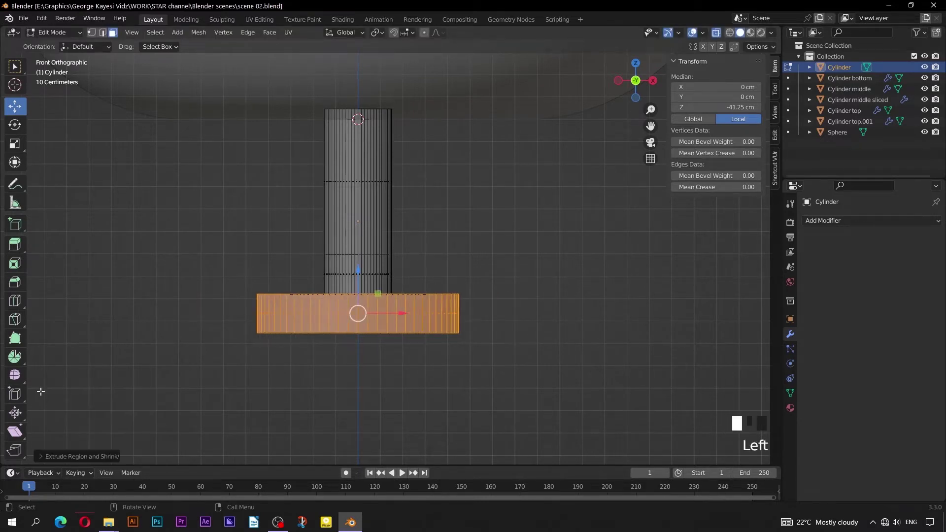
Cut a loop around the middle of the flange and extrude the faces below it outward along normals by 30 cm.
key(ctrl+r)
click(344, 317)
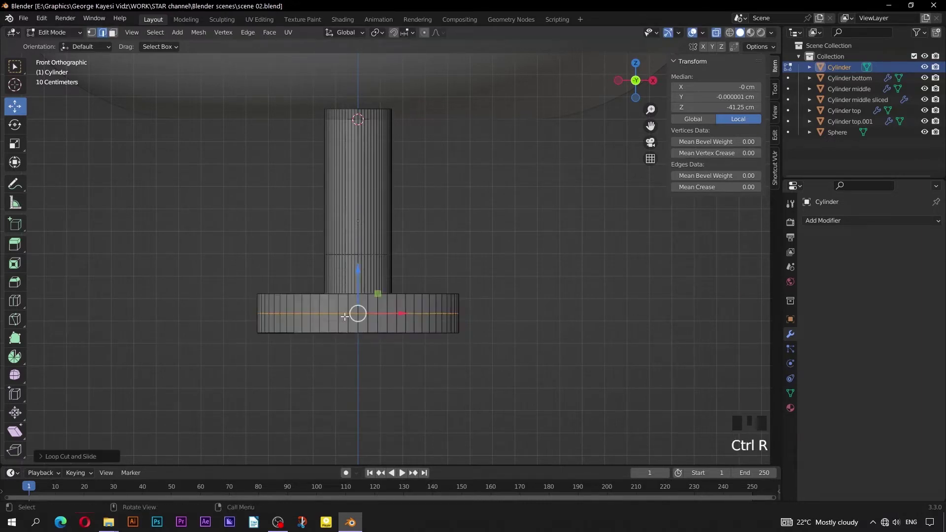
click(114, 33)
drag(468, 323, 240, 326)
key(alt+e)
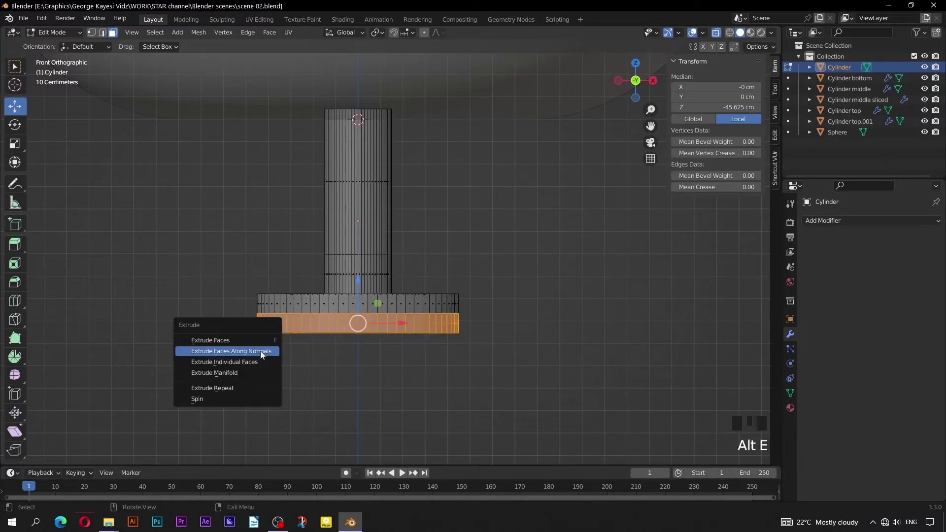
click(260, 351)
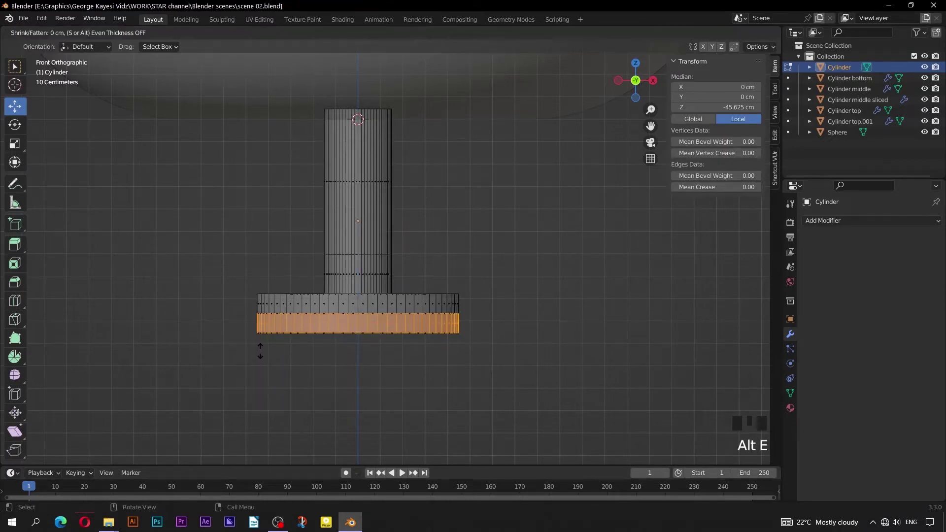
click(278, 313)
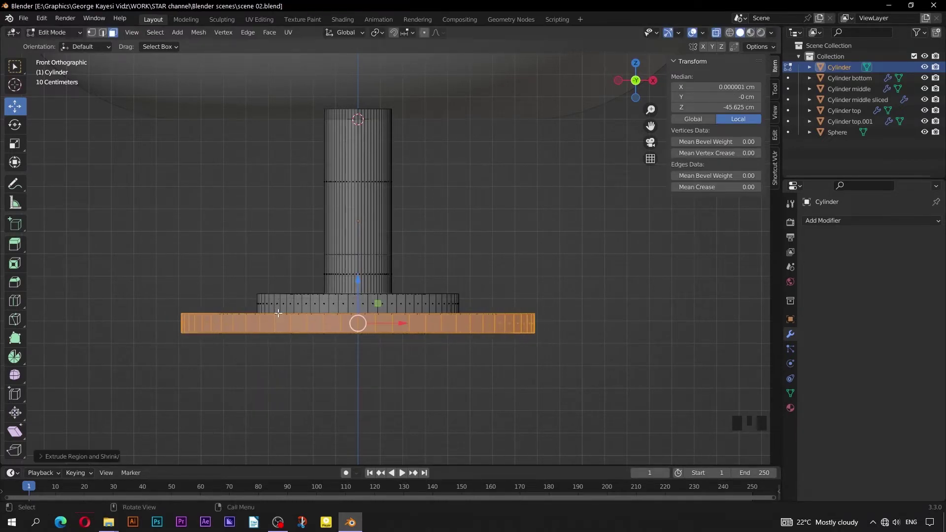
click(41, 458)
double_click(119, 429)
key(Left)
key(Left)
key(Return)
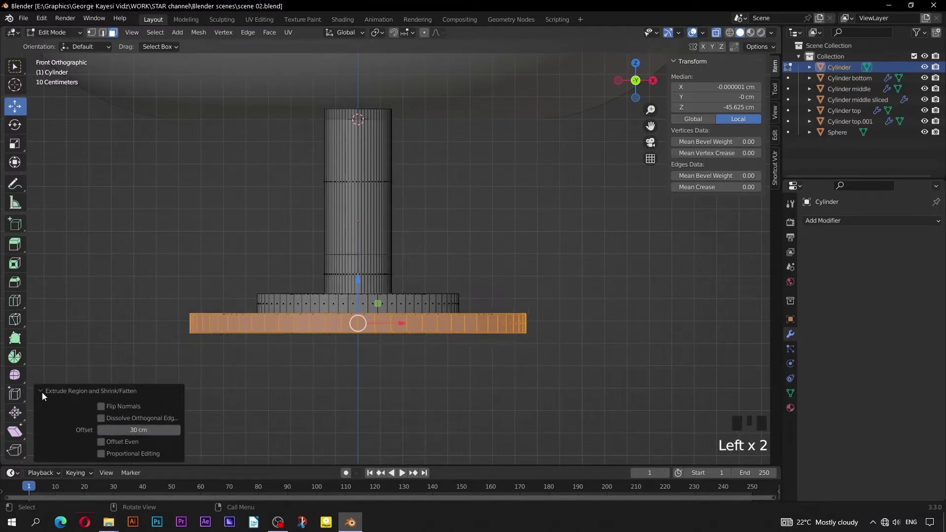
Bevel the edge loop where the narrow stem meets the upper flange, flaring the stem's foot outward with 5 segments.
click(41, 391)
key(alt+slash)
middle_drag(354, 288, 373, 334)
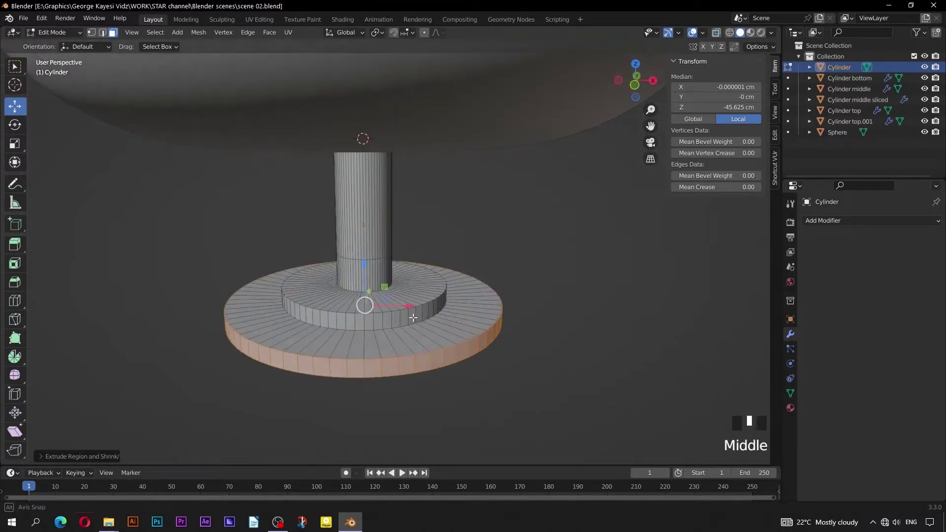
scroll(373, 334, up, 4)
scroll(373, 334, up, 1)
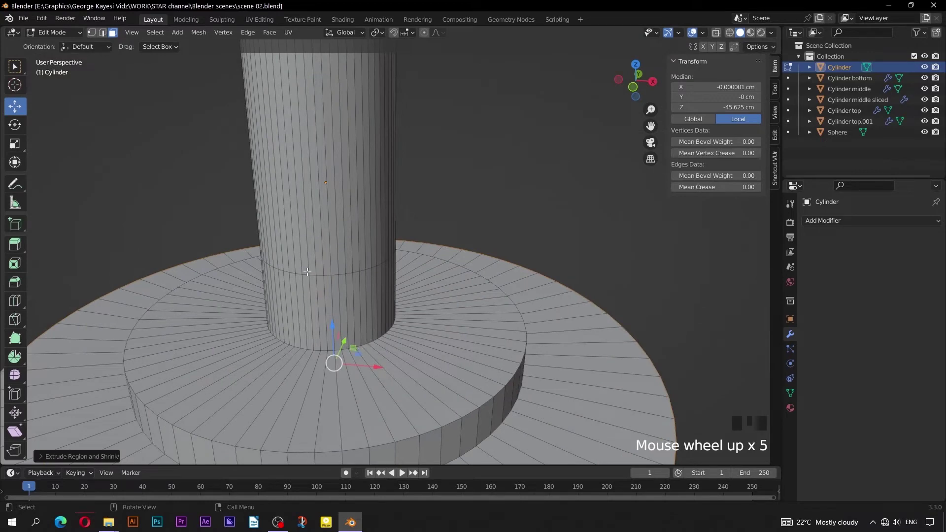
click(103, 33)
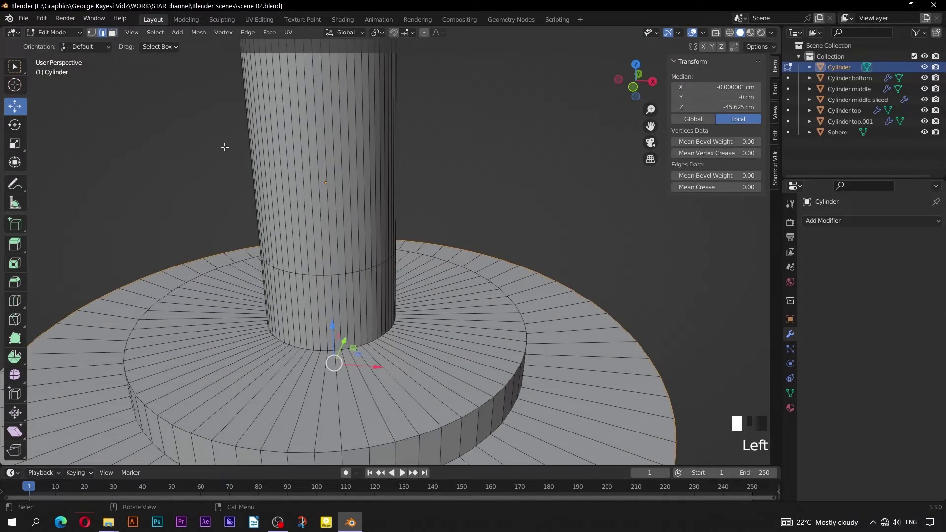
click(365, 346)
double_click(365, 345)
scroll(381, 354, down, 5)
middle_drag(370, 355, 394, 325)
key(KP_1)
scroll(395, 330, up, 3)
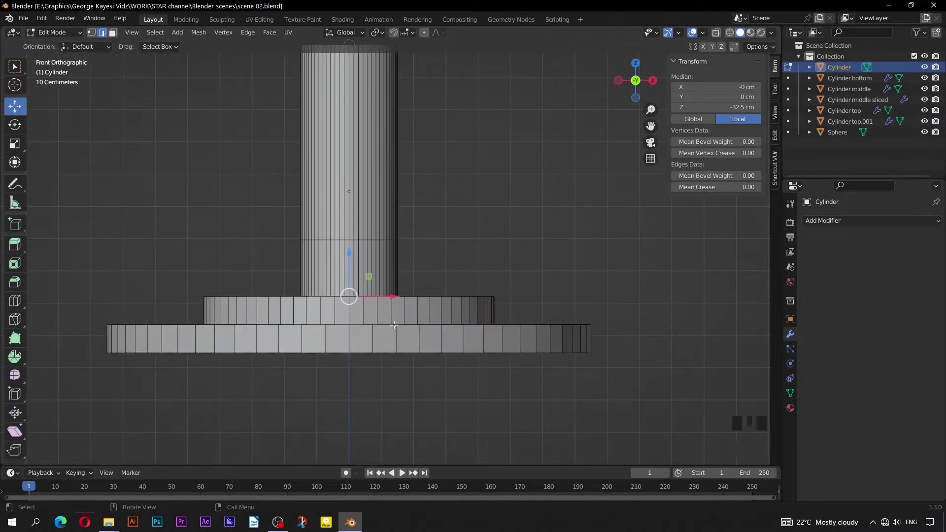
key(ctrl+b)
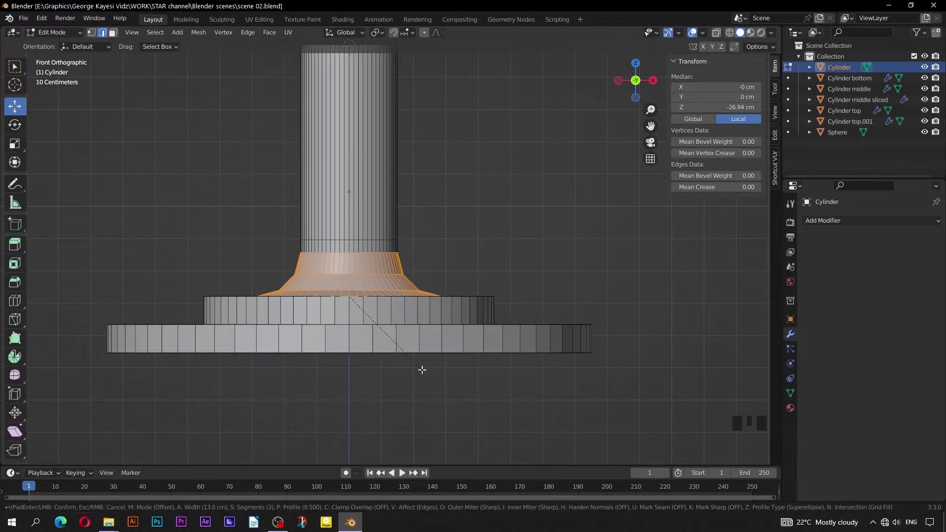
click(422, 369)
Set the stem foot bevel's width to 15 cm and its segments to 10.
click(42, 456)
click(146, 290)
text(15)
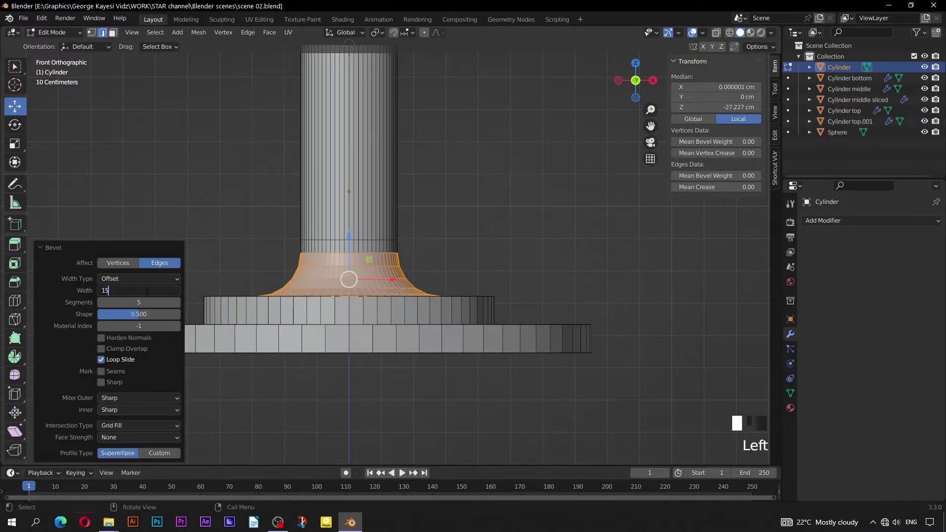
click(147, 300)
key(Return)
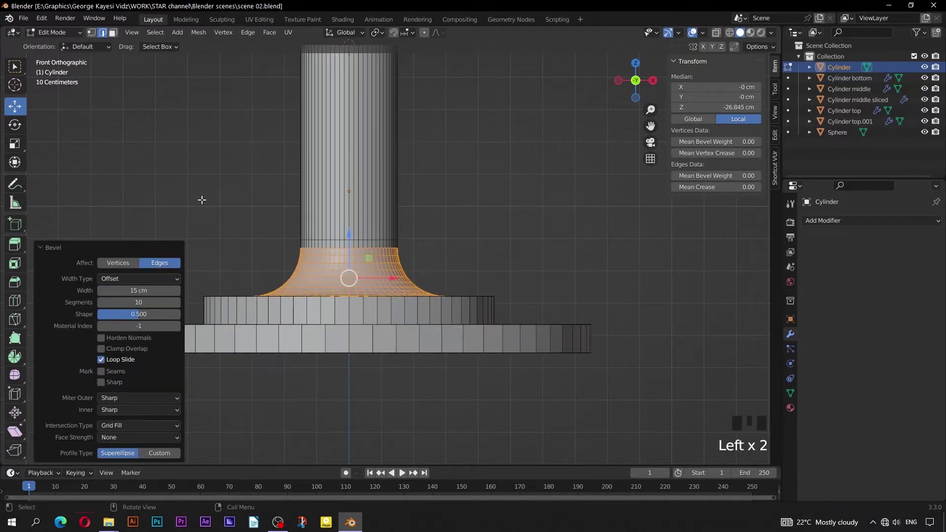
Bevel the upper rim edge loops of both flanges with a 4 cm width and 4 segments, and leave Edit Mode.
scroll(398, 300, down, 2)
middle_drag(411, 279, 436, 289)
double_click(450, 310)
shift+click(496, 381)
shift+double_click(496, 382)
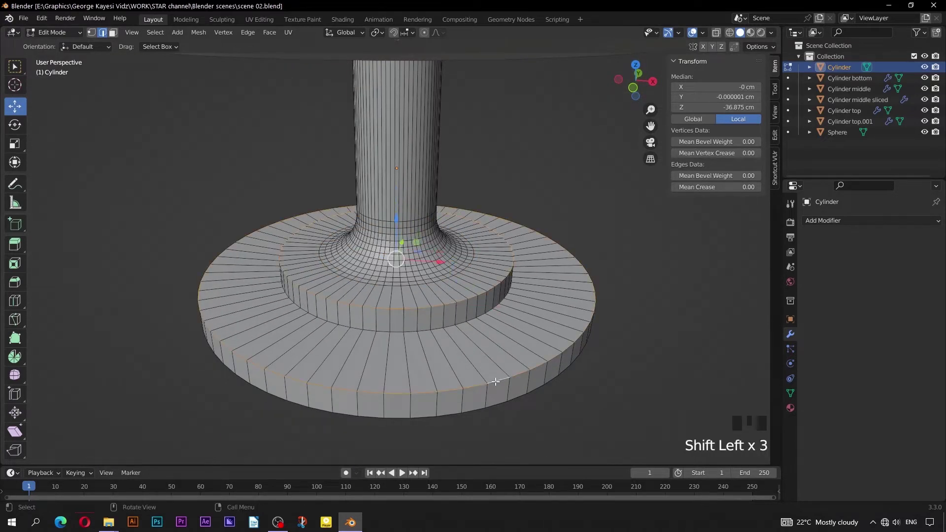
key(ctrl+b)
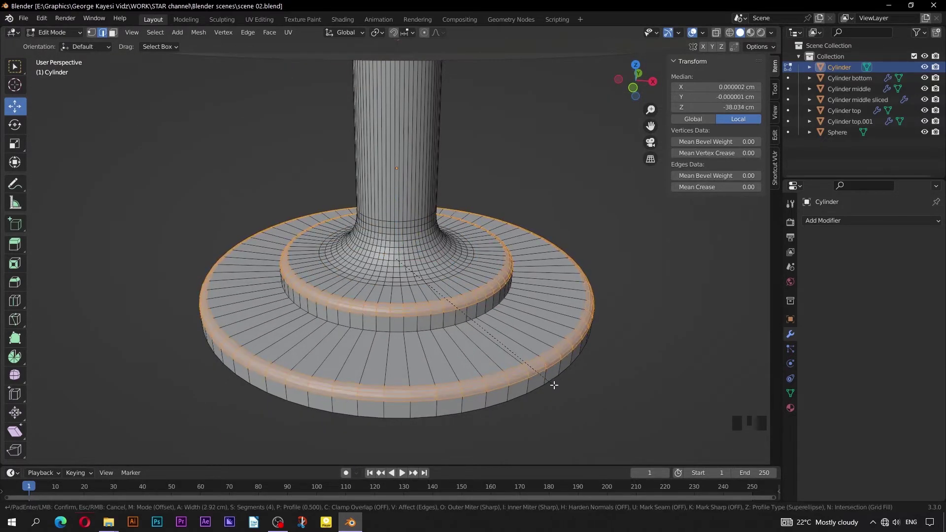
click(242, 346)
click(138, 290)
text(4)
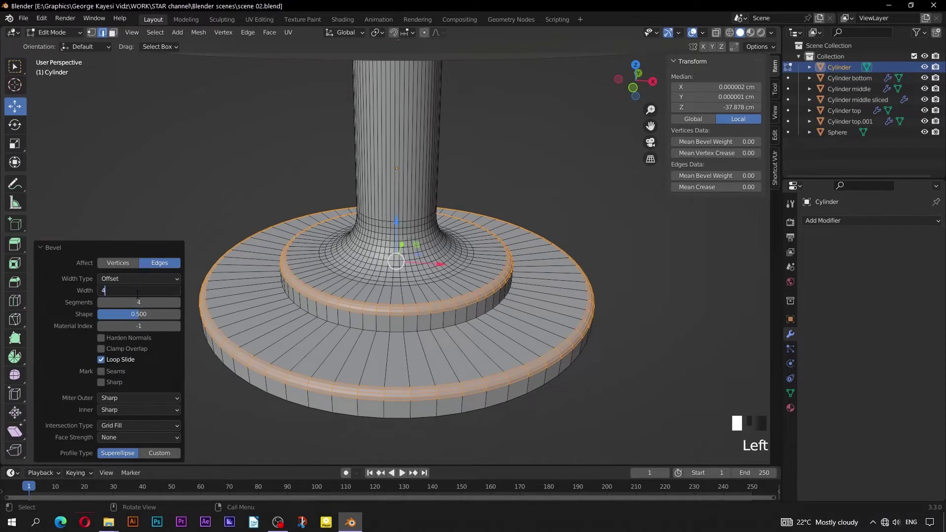
key(Return)
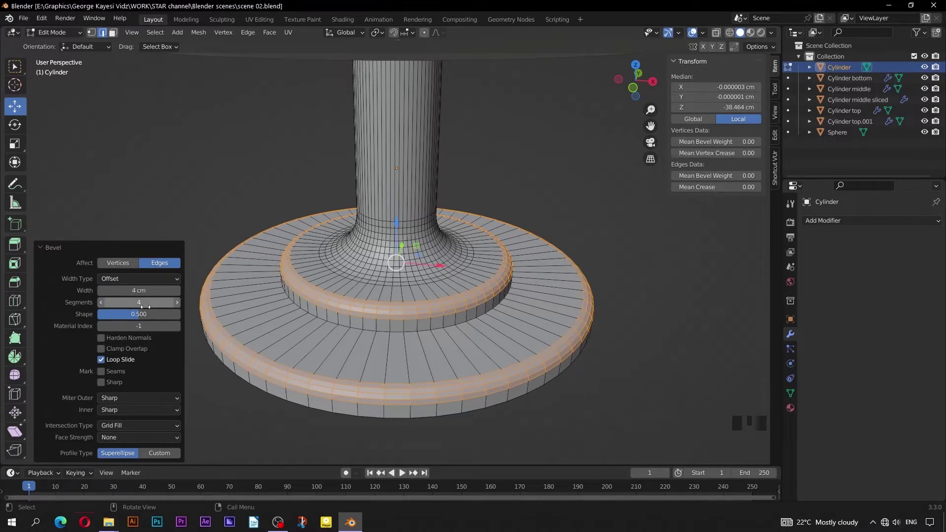
click(201, 291)
scroll(387, 302, down, 5)
middle_drag(389, 301, 400, 300)
key(KP_1)
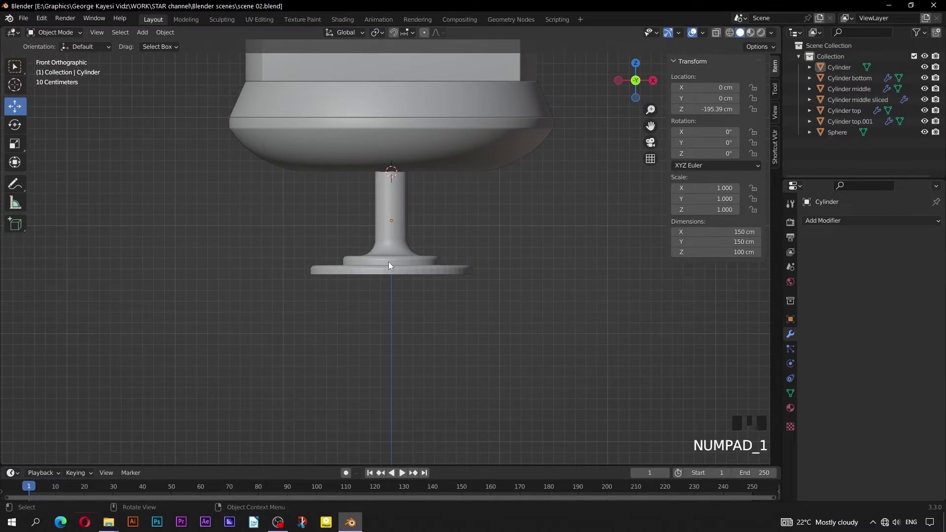
Add a UV sphere with a 30 cm radius at the 3D cursor, where the stem meets the rounded base.
click(374, 197)
click(324, 256)
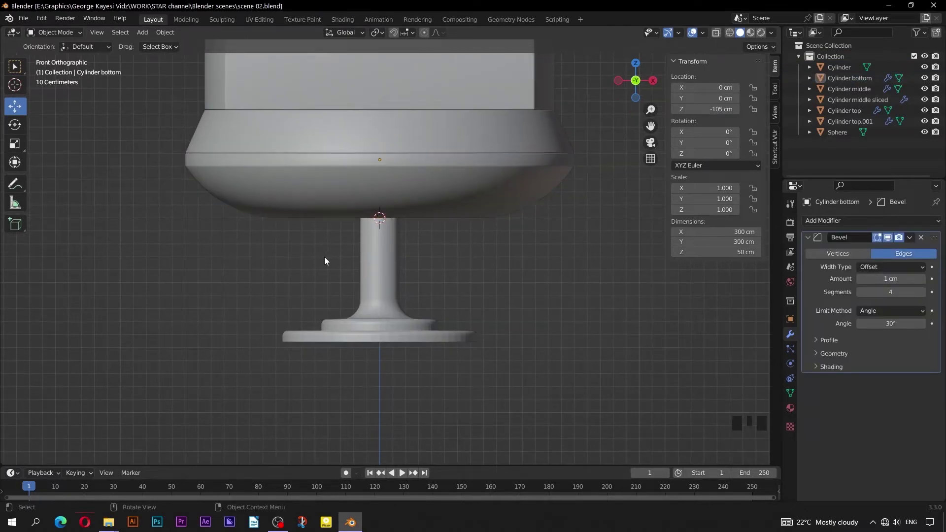
click(142, 32)
mouse_move(158, 44)
click(232, 77)
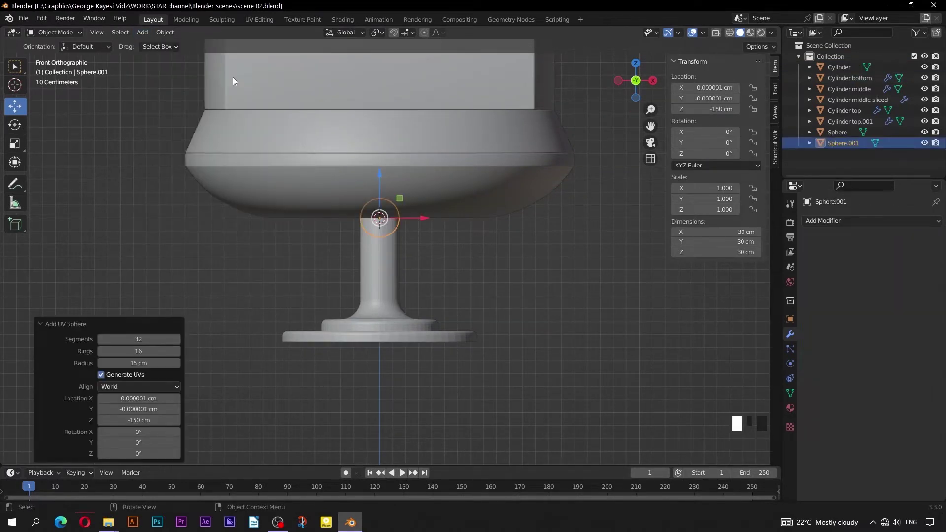
drag(141, 363, 165, 368)
click(138, 363)
text(30)
key(Return)
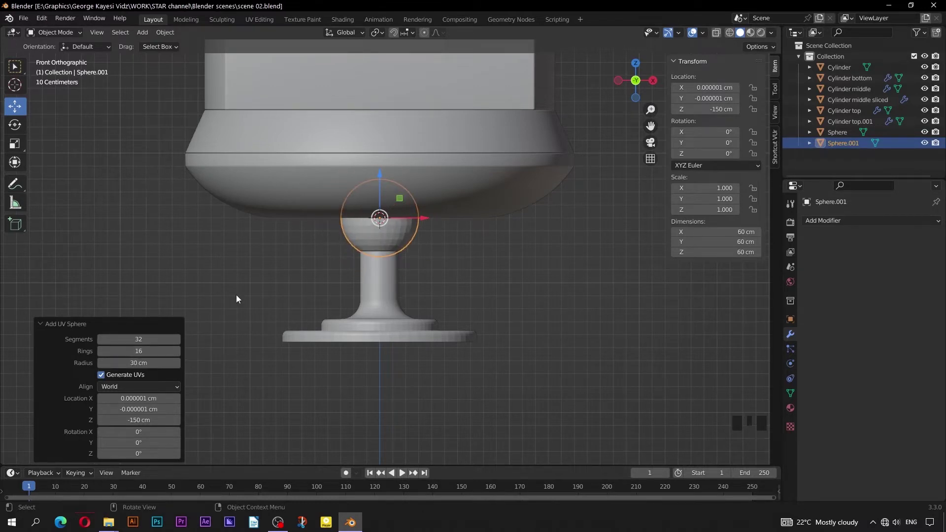
Lower the stem along Z to about -217 cm so that the sphere's underside shows above it.
click(377, 274)
drag(377, 237, 376, 267)
scroll(445, 284, down, 5)
middle_drag(446, 284, 487, 300)
scroll(415, 292, up, 2)
key(KP_1)
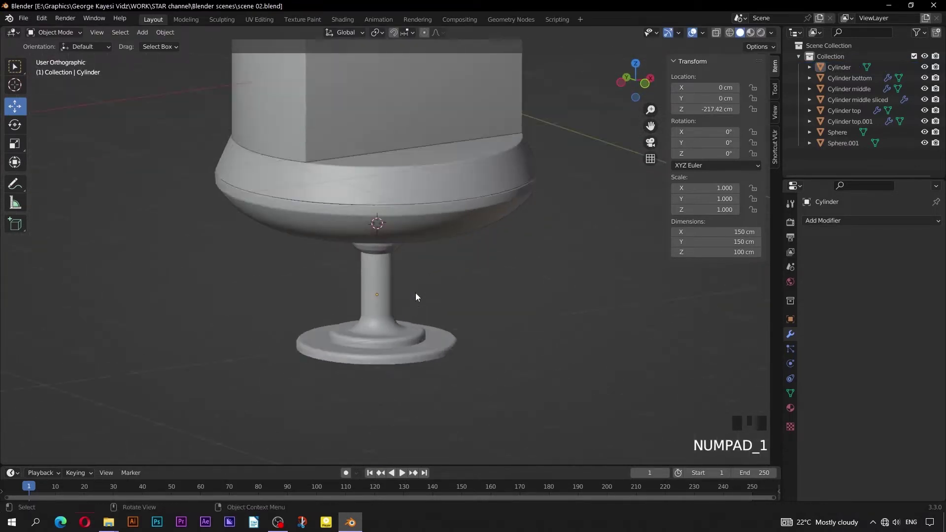
Shade the new sphere and the stem smooth.
scroll(379, 234, up, 1)
click(379, 232)
right_click(380, 232)
right_click(380, 232)
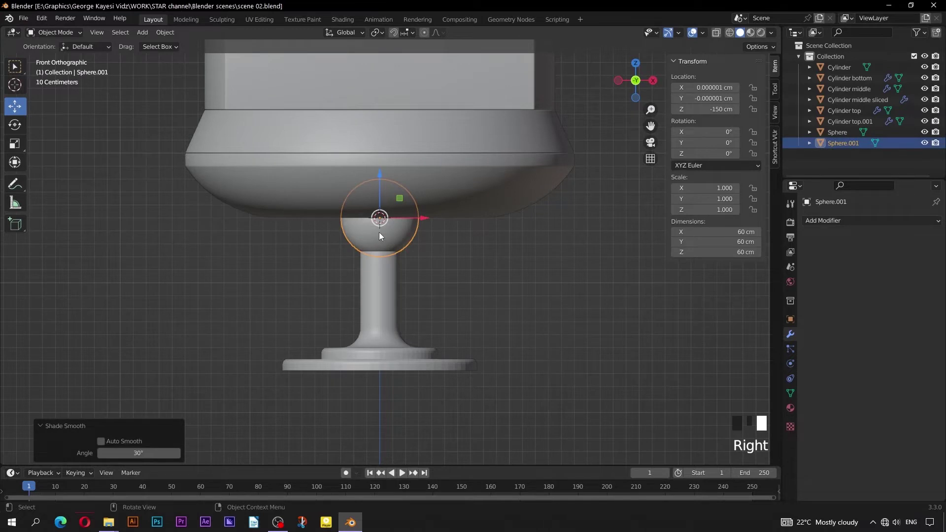
click(380, 295)
right_click(380, 295)
right_click(379, 295)
click(439, 301)
Enable Auto Smooth at 30° in the normals settings of the stem's mesh.
middle_drag(439, 302, 430, 333)
scroll(428, 333, up, 2)
click(426, 331)
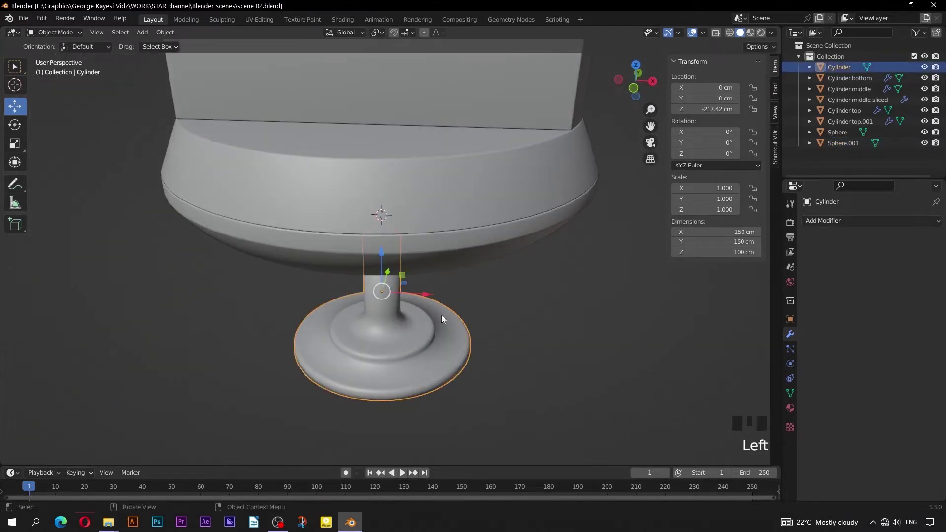
click(790, 393)
click(808, 439)
scroll(814, 424, down, 1)
click(860, 434)
click(634, 408)
scroll(473, 358, down, 4)
middle_drag(473, 359, 477, 315)
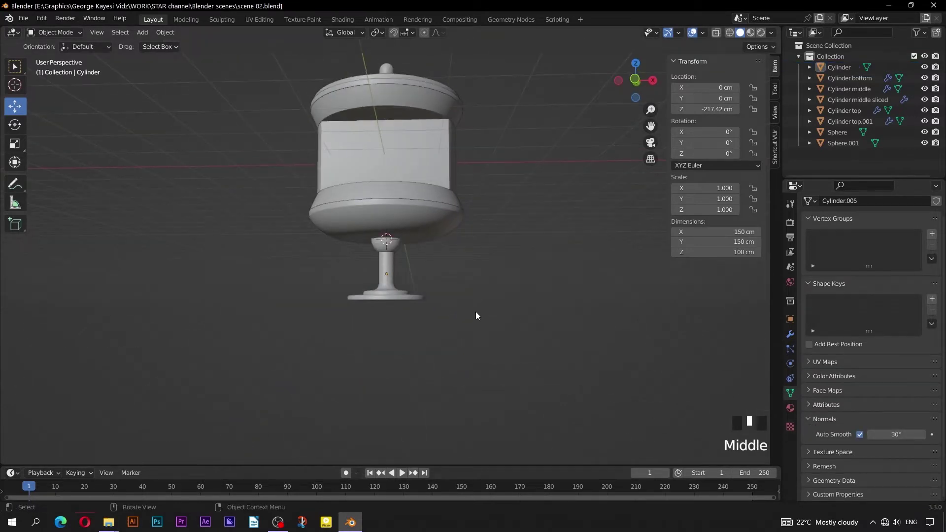
key(KP_1)
Add a text object at the 3D cursor and rotate it 90° about the X axis so it stands upright.
click(391, 155)
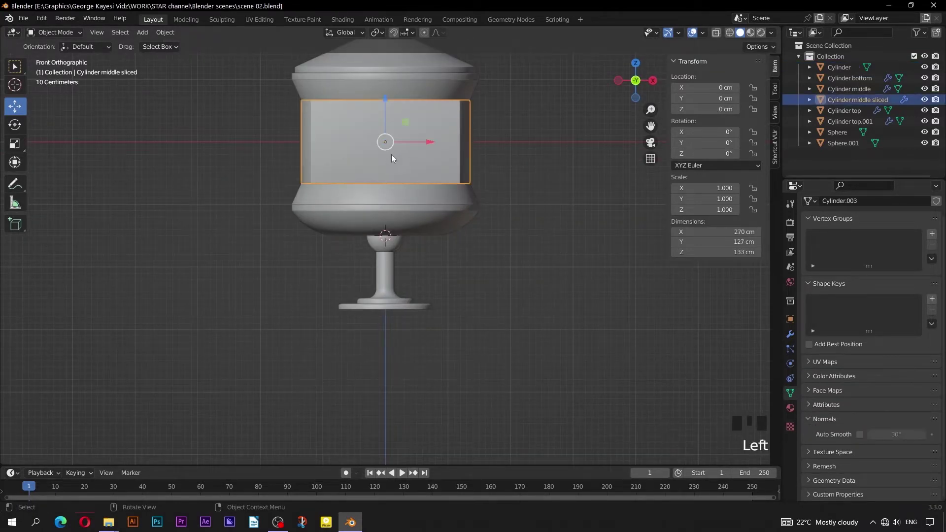
click(484, 287)
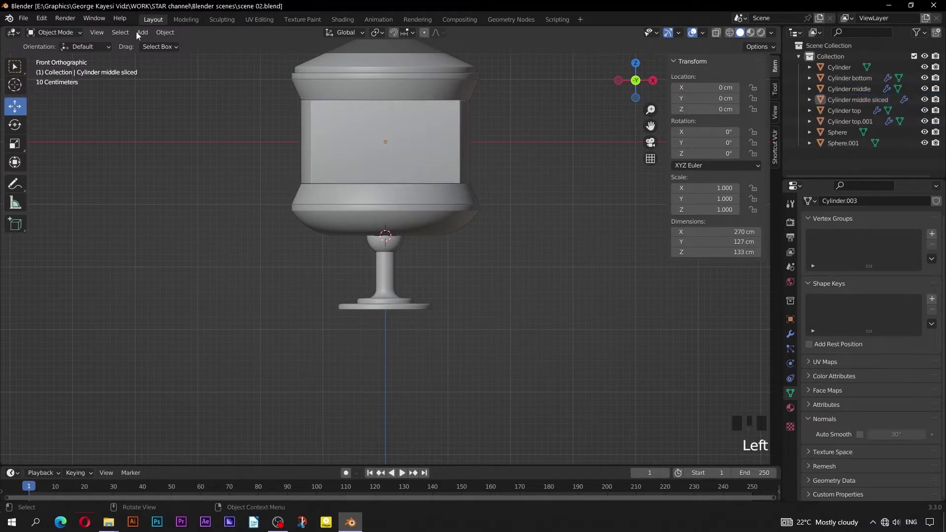
click(138, 32)
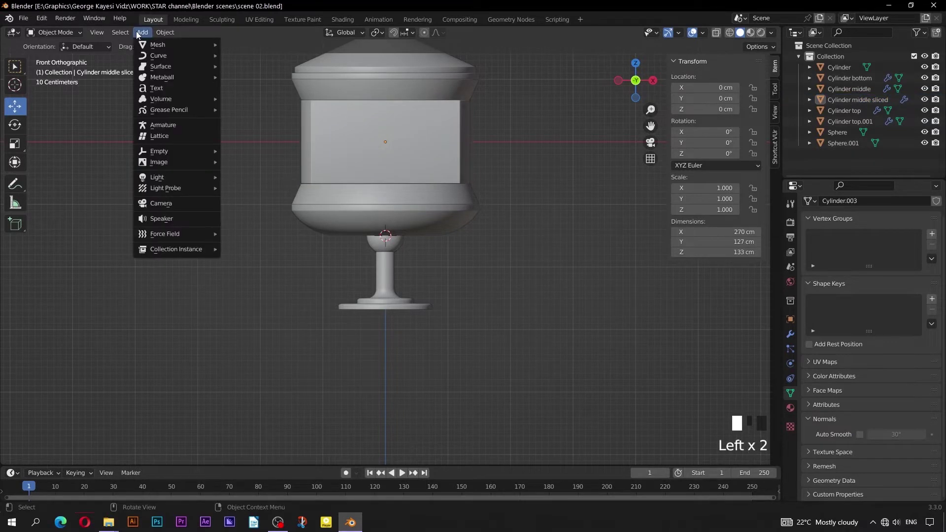
click(155, 88)
text(rx)
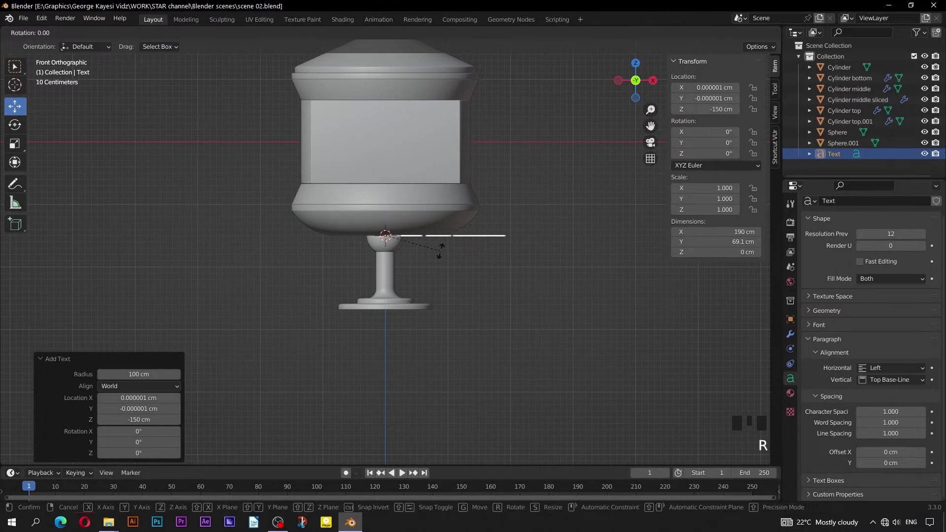
text(90)
key(Return)
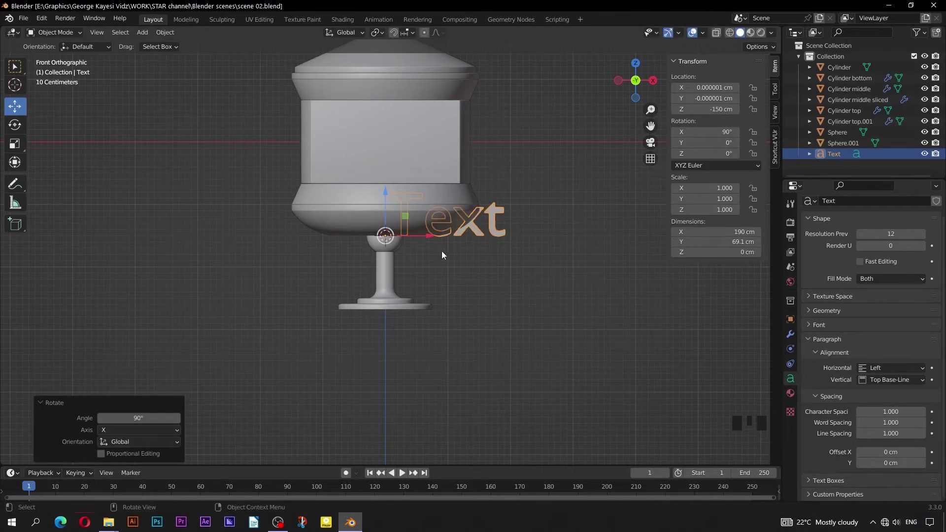
Replace the text object's default content with SPORTS.
key(Tab)
key(BackSpace)
key(BackSpace)
key(BackSpace)
key(BackSpace)
key(BackSpace)
key(BackSpace)
key(BackSpace)
key(BackSpace)
key(BackSpace)
key(BackSpace)
key(BackSpace)
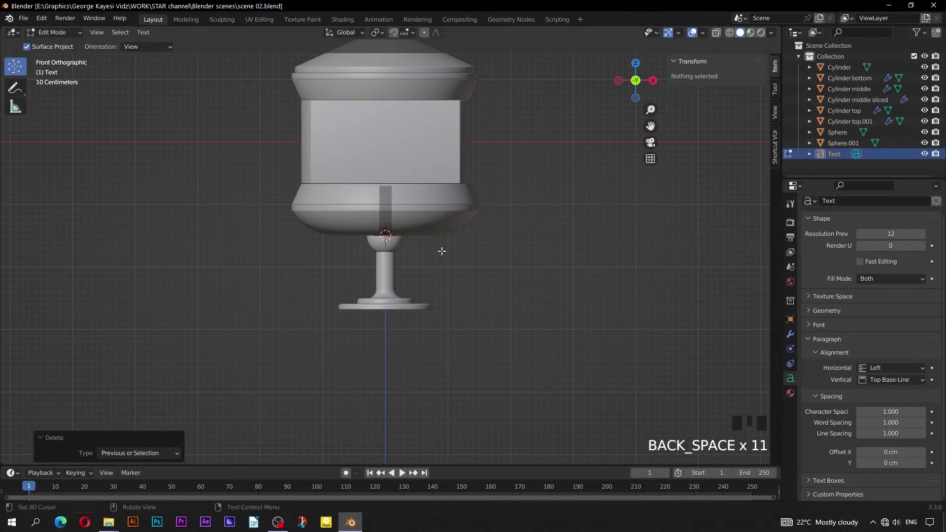
text(SPORTS)
key(Tab)
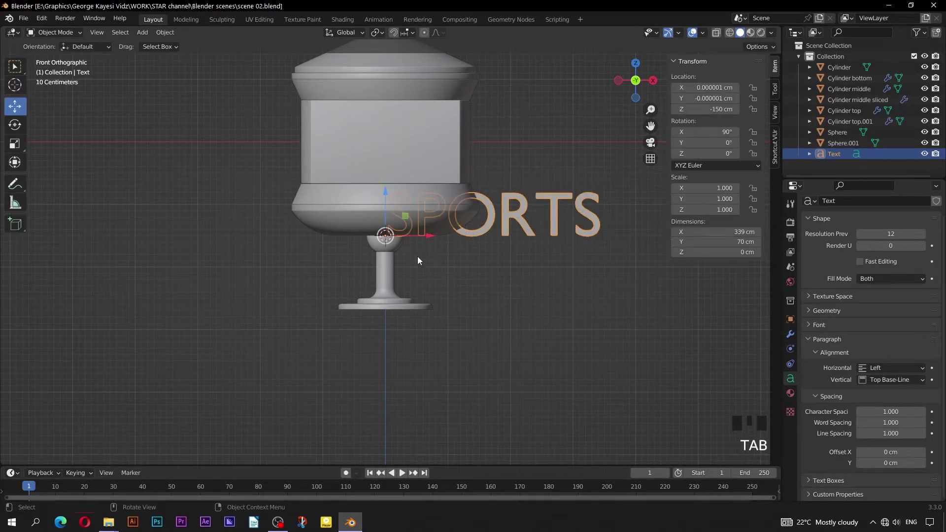
Set the SPORTS text's horizontal and vertical alignment to Center.
click(871, 368)
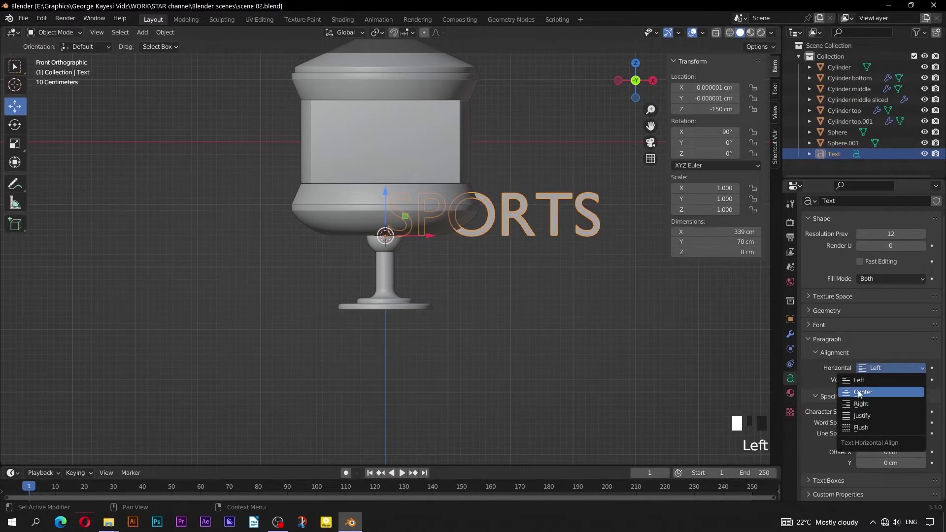
click(858, 393)
click(869, 380)
click(872, 418)
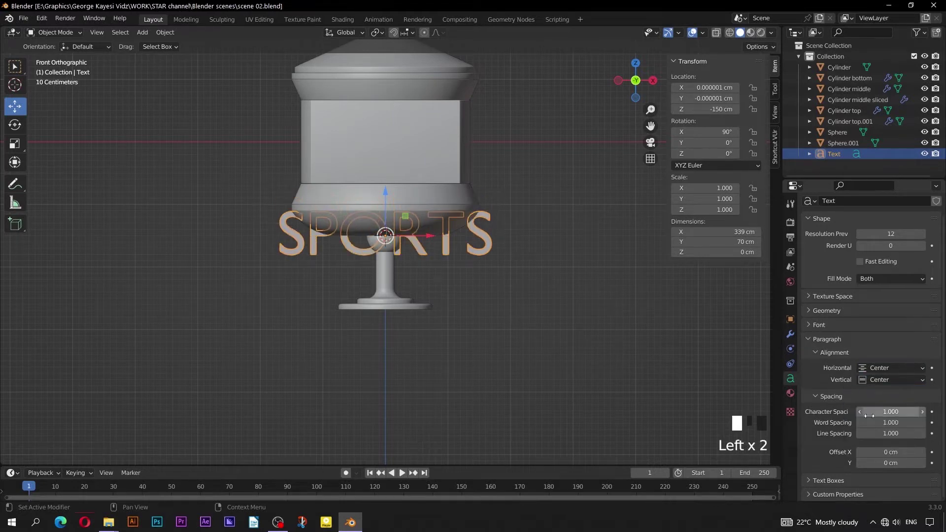
Search the system fonts for ARIAL and load Arial Bold Italic as the text's regular font.
click(819, 324)
click(921, 341)
click(610, 121)
text(A)
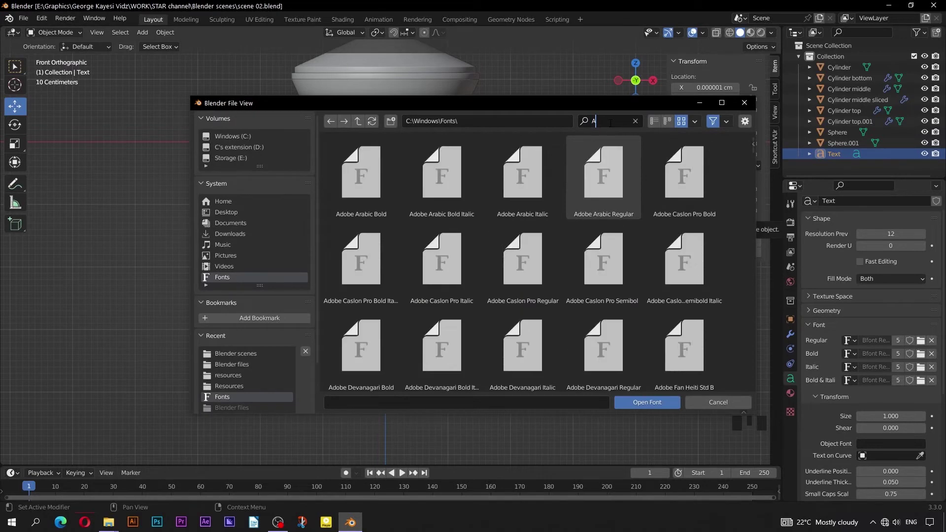
text(RIAL)
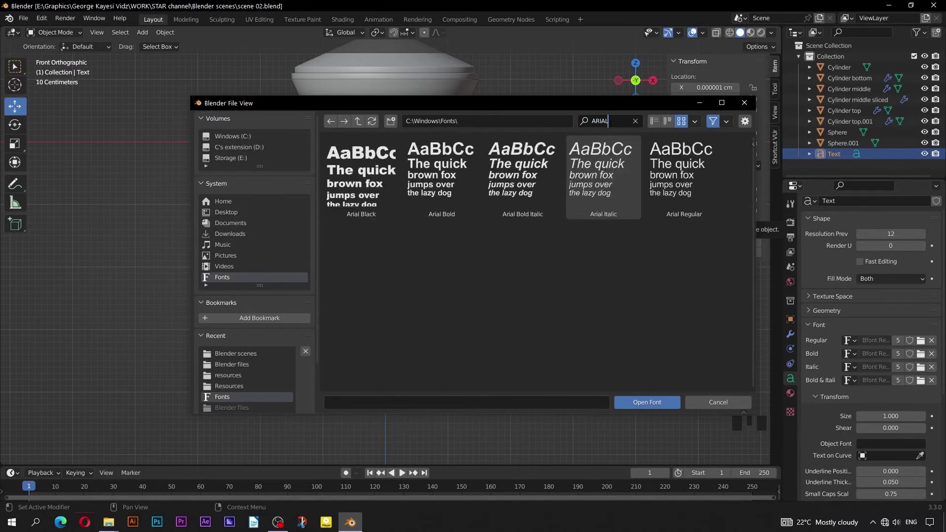
double_click(522, 168)
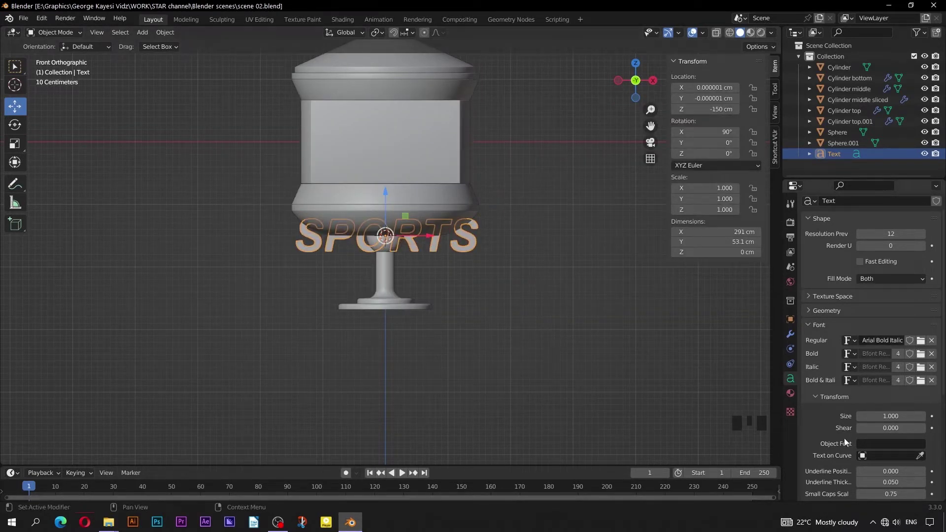
Raise the SPORTS text to about Z 29 cm, level with the middle block, and set its font size to 0.8.
scroll(814, 438, down, 1)
drag(384, 193, 381, 85)
double_click(891, 396)
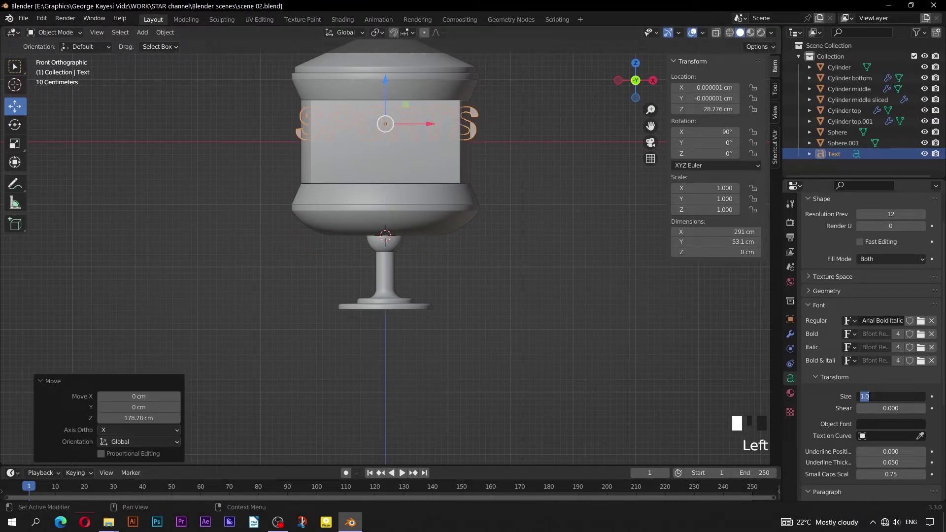
text(0.8)
key(Return)
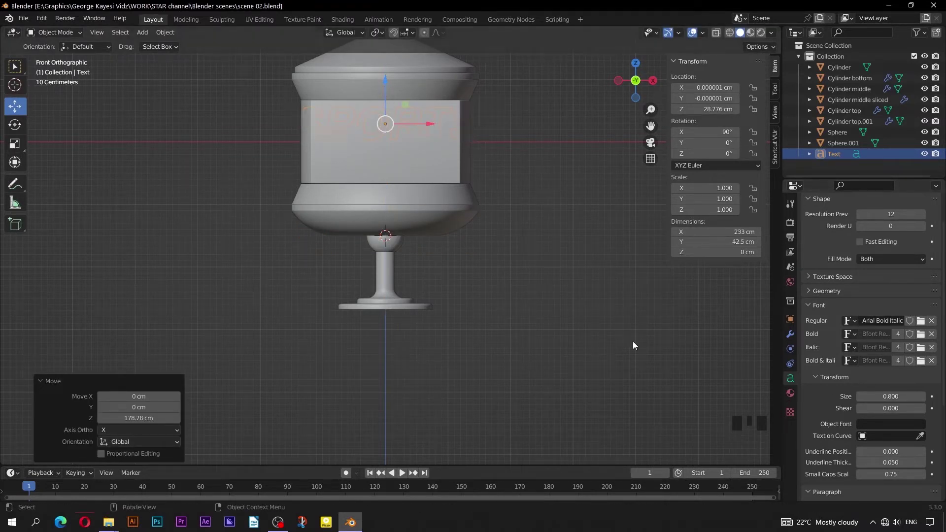
Move the SPORTS text out in front of the middle block's flat face, setting its Y location to -75 cm.
key(KP_3)
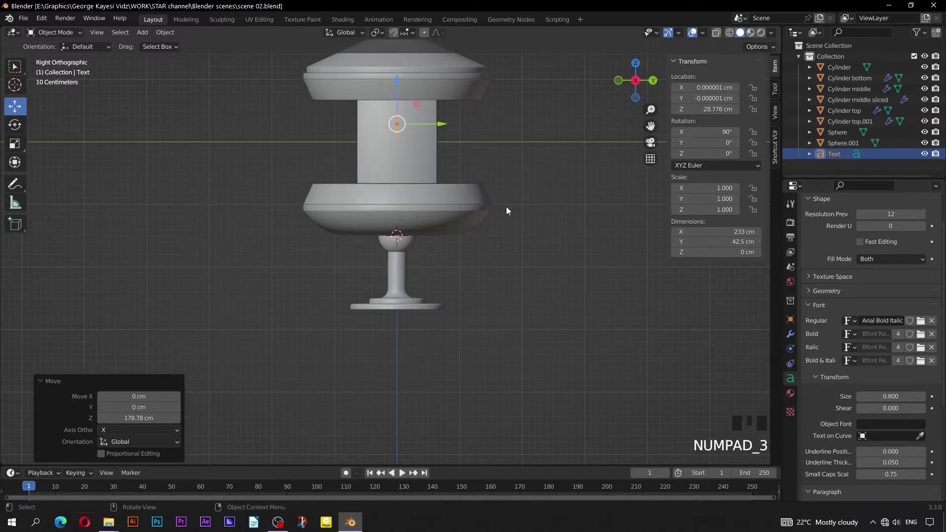
drag(437, 124, 385, 134)
click(702, 101)
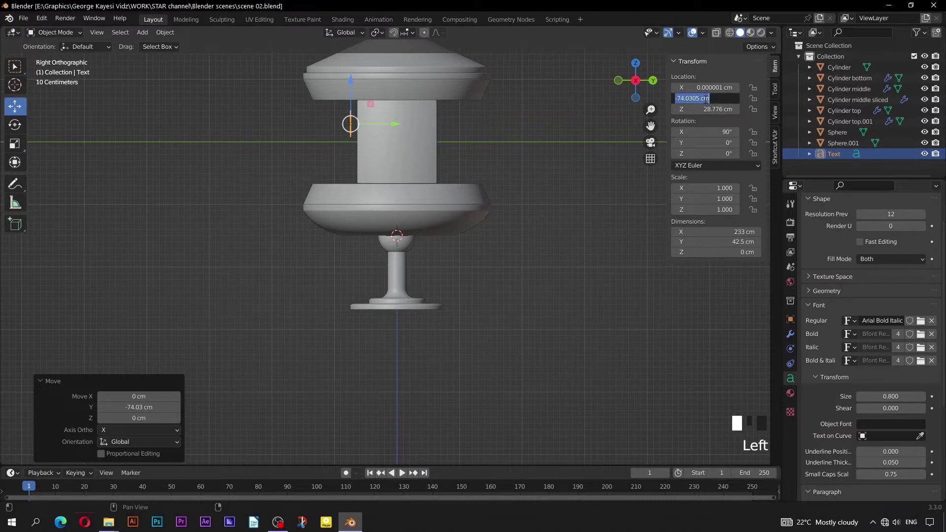
key(BackSpace)
key(Return)
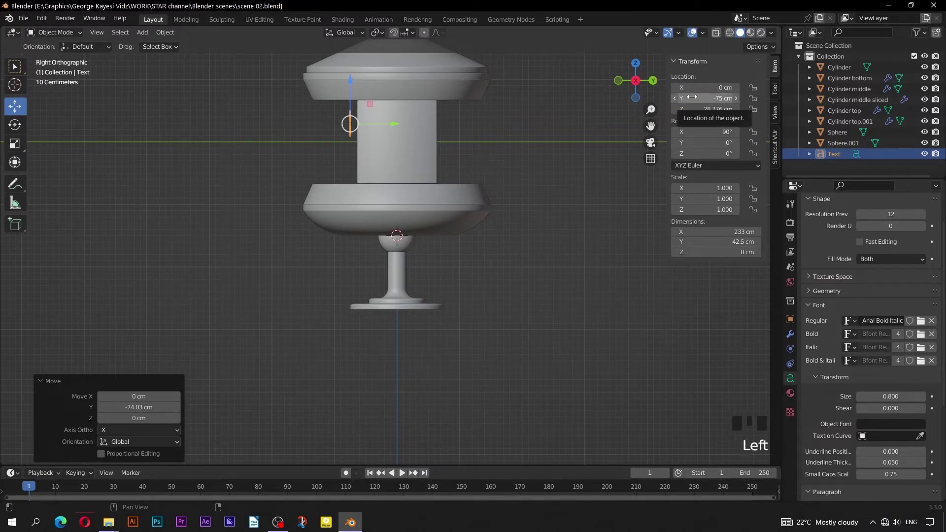
Add a Solidify modifier to the SPORTS text and set its thickness to 12 cm.
middle_drag(309, 138, 380, 141)
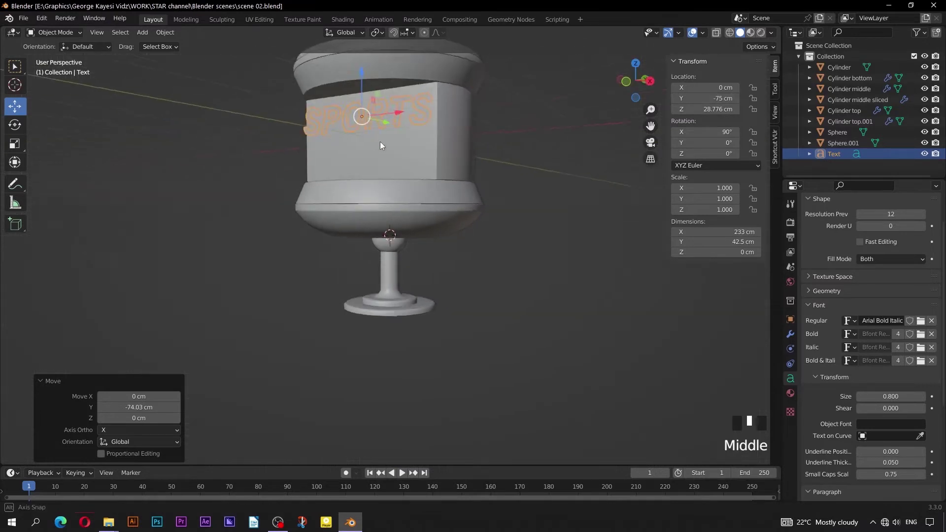
scroll(381, 141, up, 3)
click(791, 334)
click(833, 221)
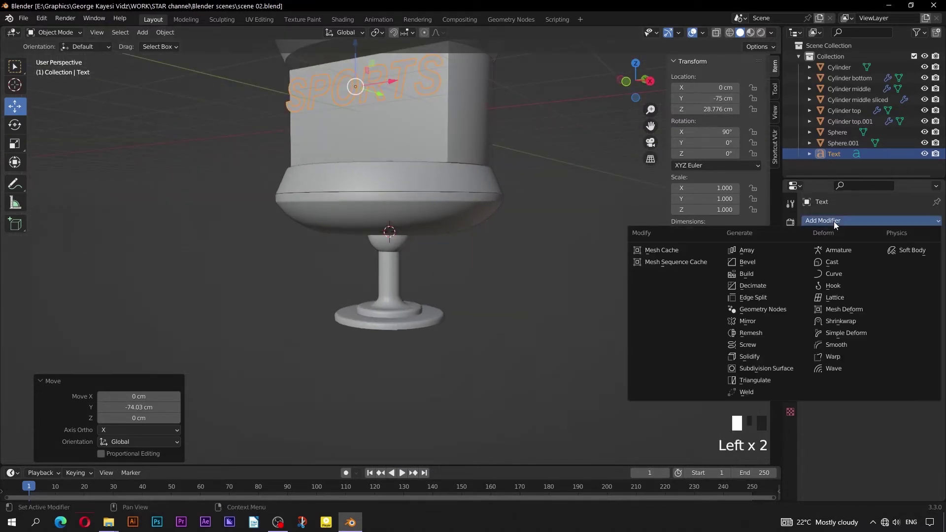
click(749, 356)
middle_drag(547, 239, 525, 250)
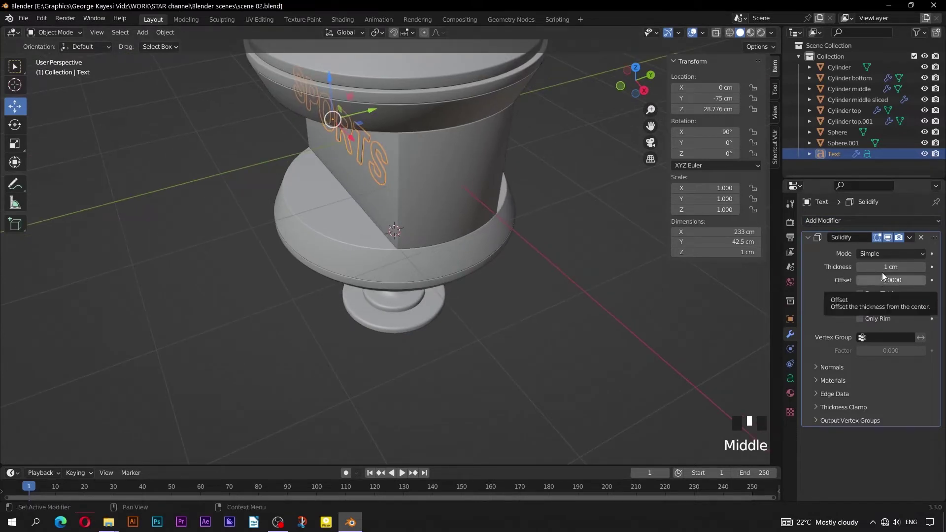
click(882, 267)
text(12)
key(Return)
Raise the SPORTS text slightly to about Z 31.8 cm.
middle_drag(463, 238, 462, 203)
click(519, 227)
middle_drag(518, 228, 557, 248)
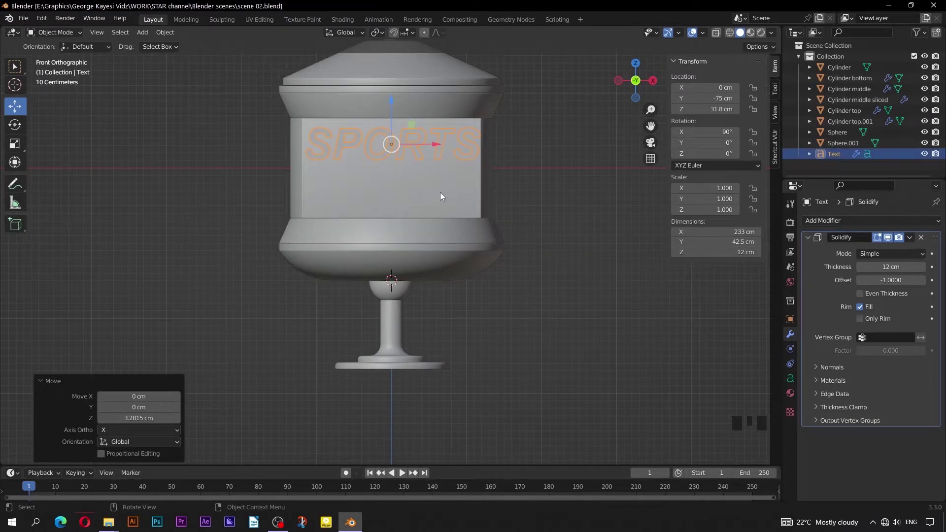
Snap the 3D cursor to the flat-sided middle block and add a cube at that point.
click(440, 193)
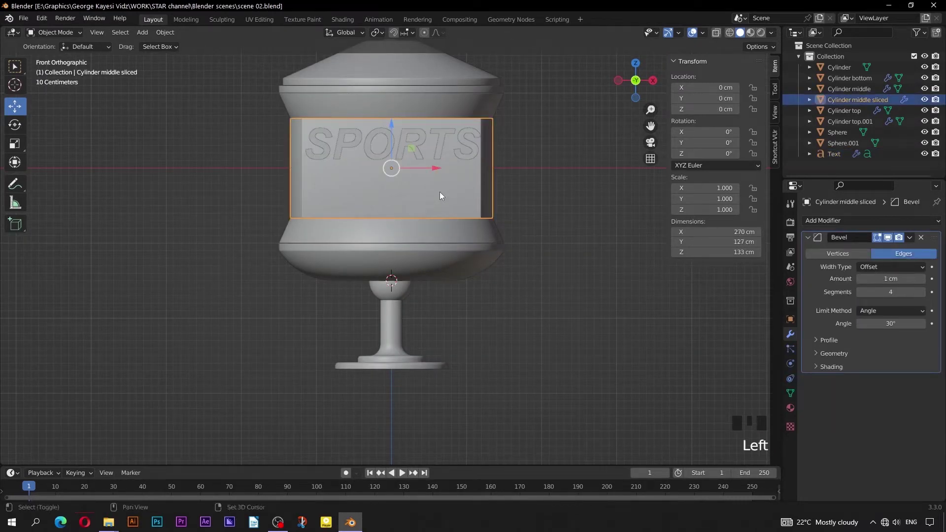
key(shift+s)
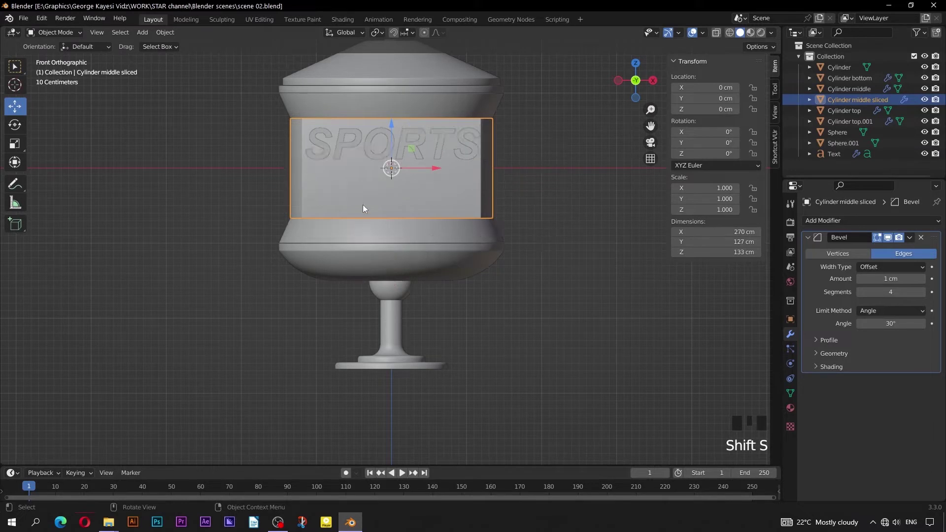
click(142, 32)
mouse_move(146, 44)
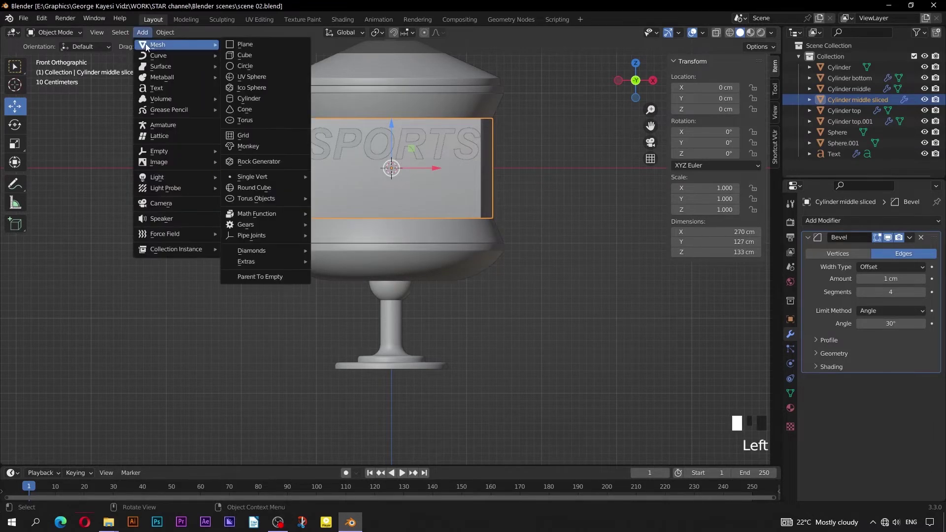
click(238, 56)
Shape the new cube into a thin horizontal bar with dimensions X 237 cm, Y 12 cm and Z 10 cm.
click(725, 231)
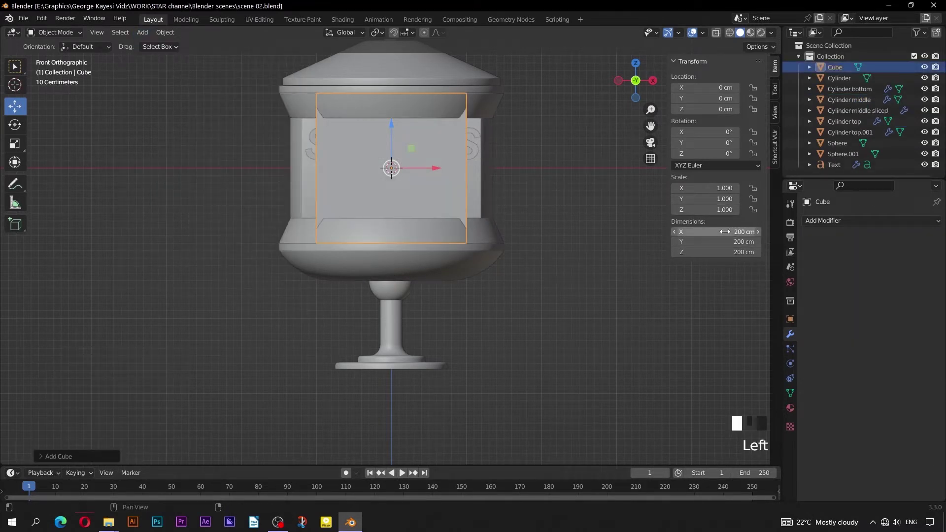
text(237)
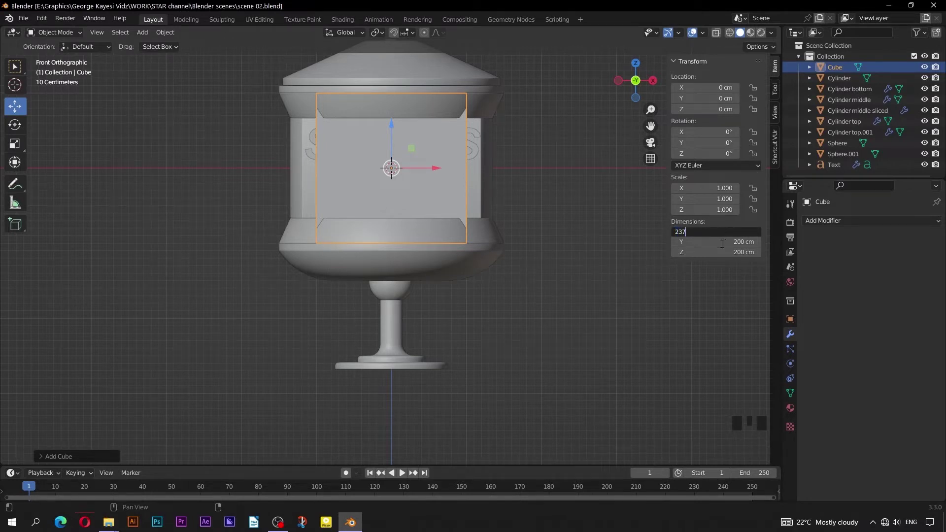
key(Return)
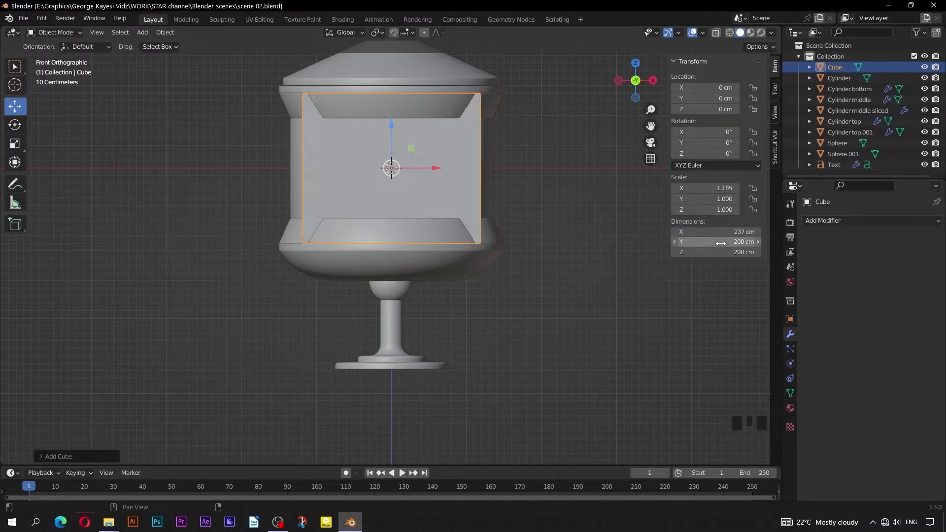
click(720, 242)
text(12)
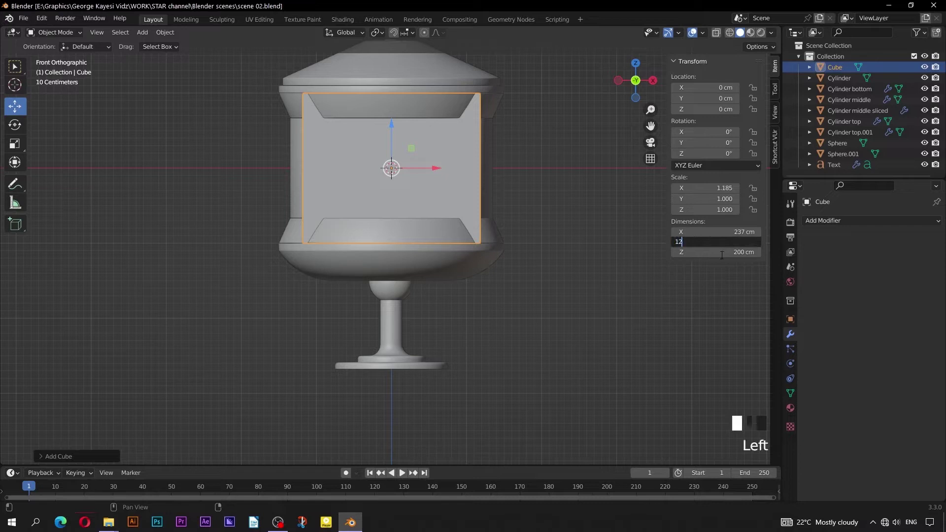
click(722, 254)
text(10)
key(Return)
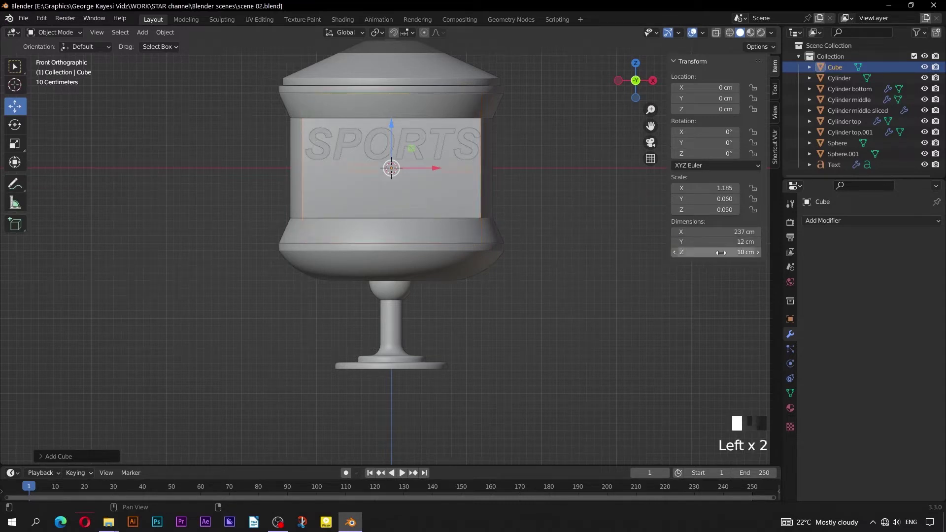
Move the bar forward to the block's flat face and set its Y location to -69 cm.
middle_drag(482, 206, 432, 233)
drag(418, 164, 379, 187)
key(KP_3)
scroll(340, 170, up, 3)
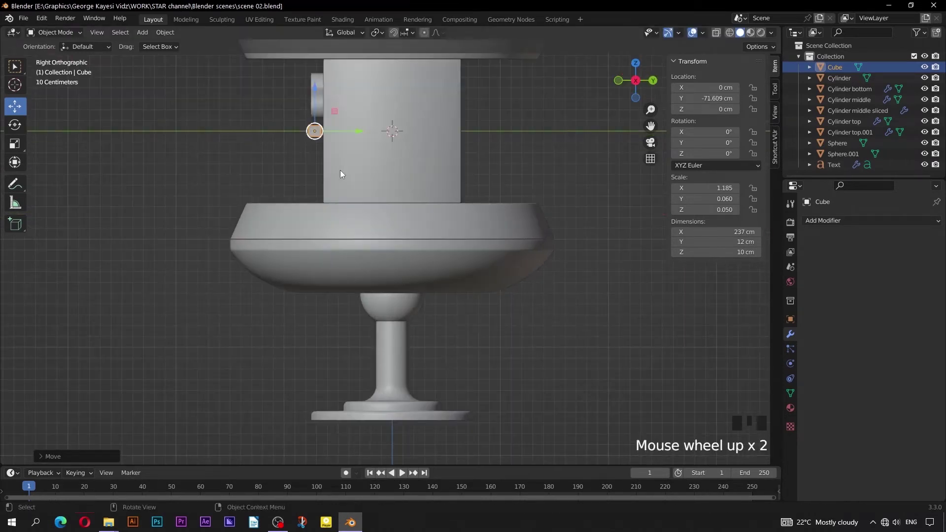
drag(430, 213, 435, 217)
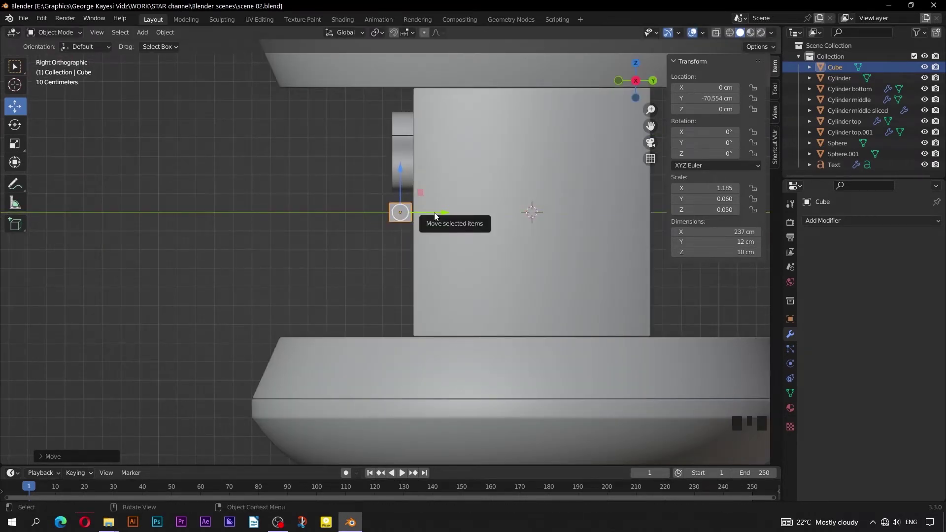
click(707, 98)
key(BackSpace)
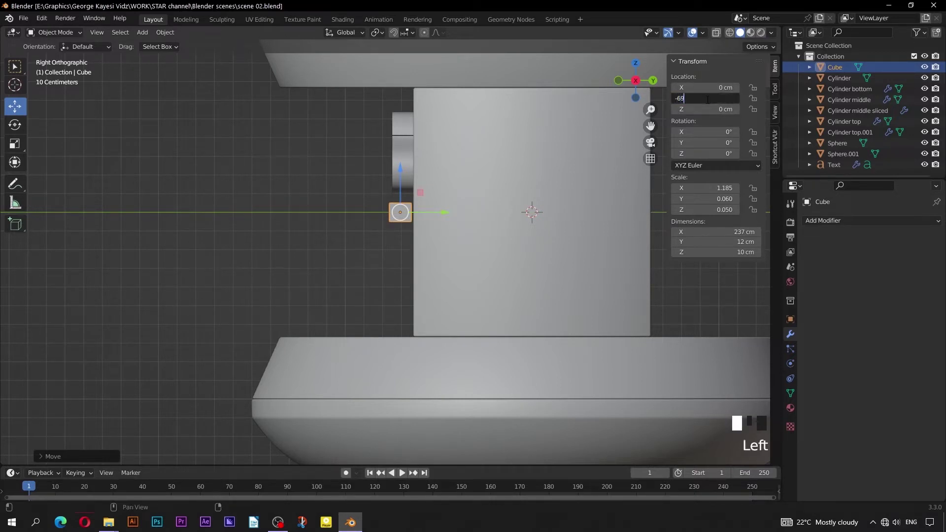
key(Return)
Snap the 3D cursor to the bar, then add a cube there scaled down to about 54.6 cm per side.
scroll(385, 404, down, 3)
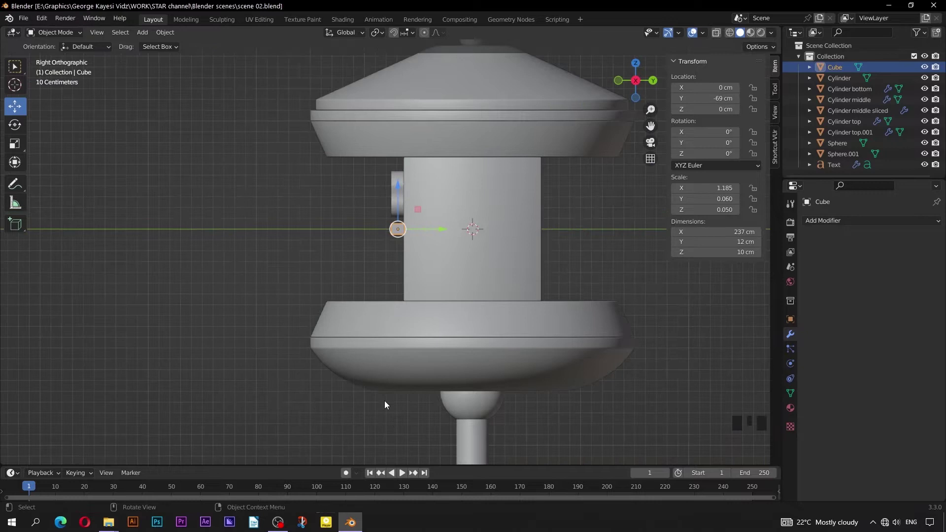
key(shift+s)
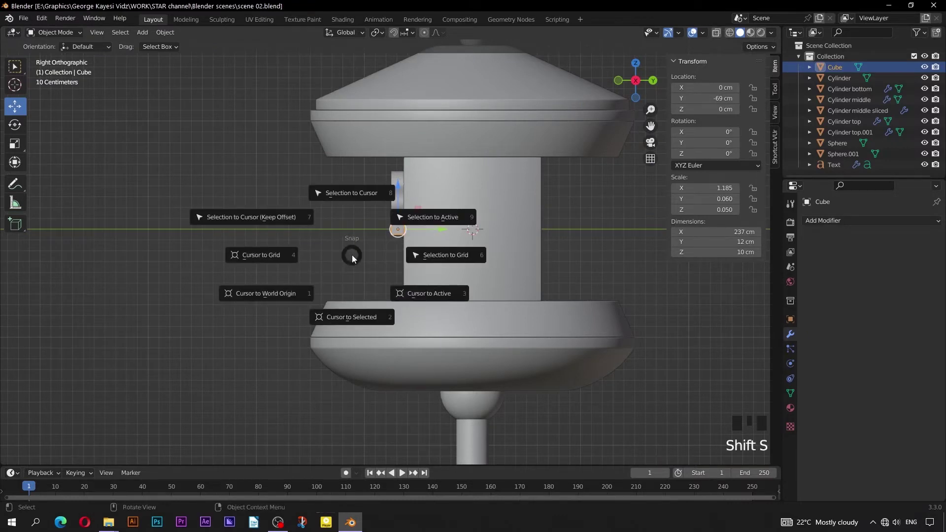
click(364, 321)
middle_drag(364, 320, 339, 257)
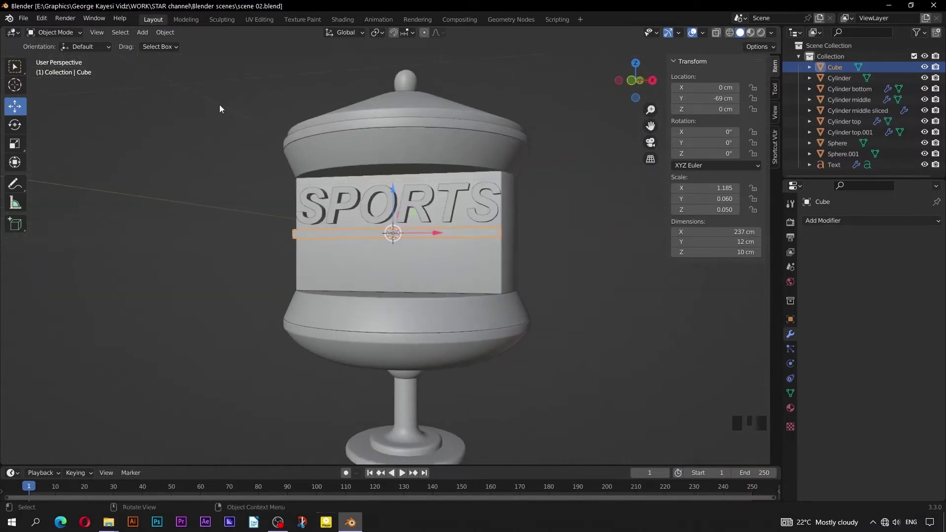
click(143, 32)
mouse_move(163, 44)
click(245, 55)
key(s)
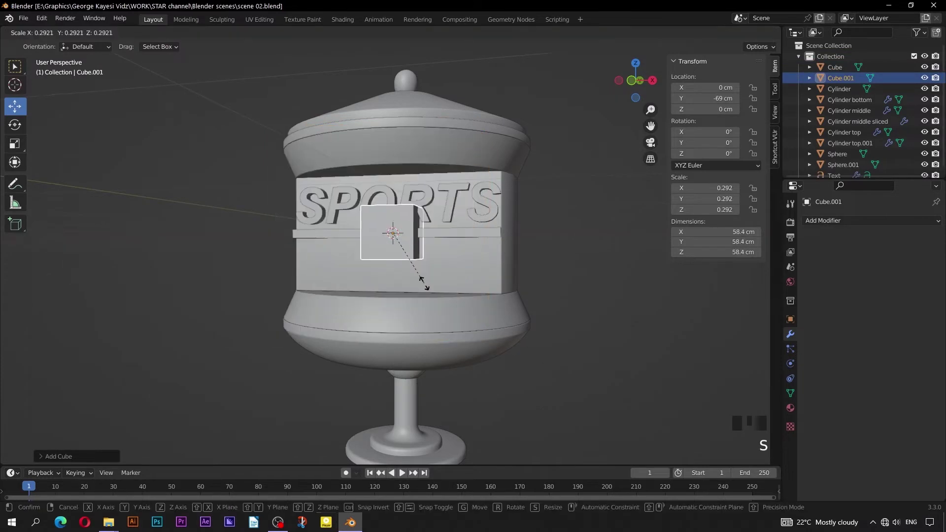
click(424, 283)
Set the small cube's Y dimension to 5 cm and lower it below the bar to about Z -34.3 cm.
middle_drag(435, 277, 389, 286)
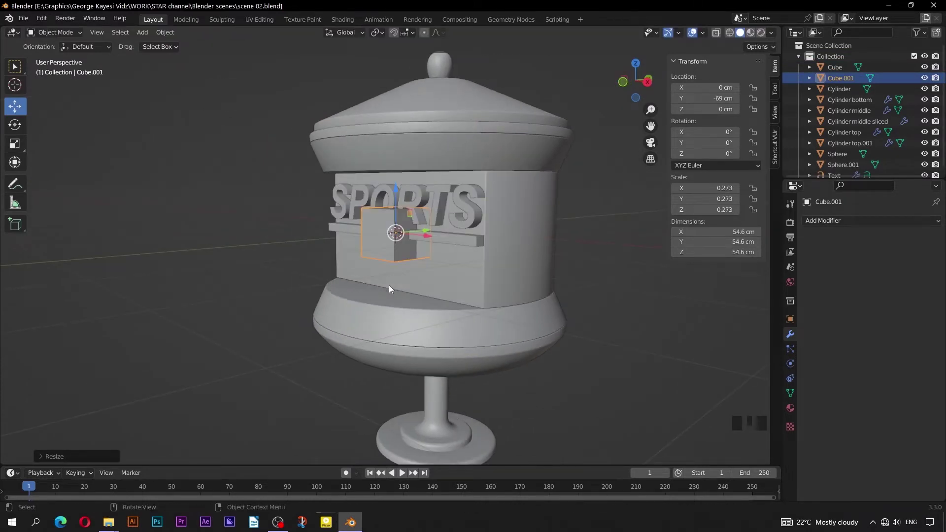
click(720, 241)
text(5)
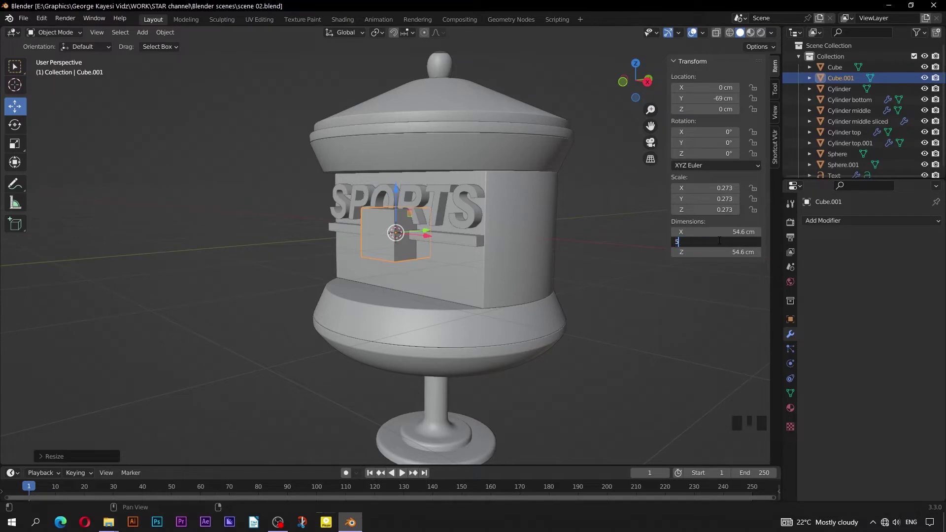
key(Return)
drag(395, 199, 395, 244)
middle_drag(396, 244, 394, 268)
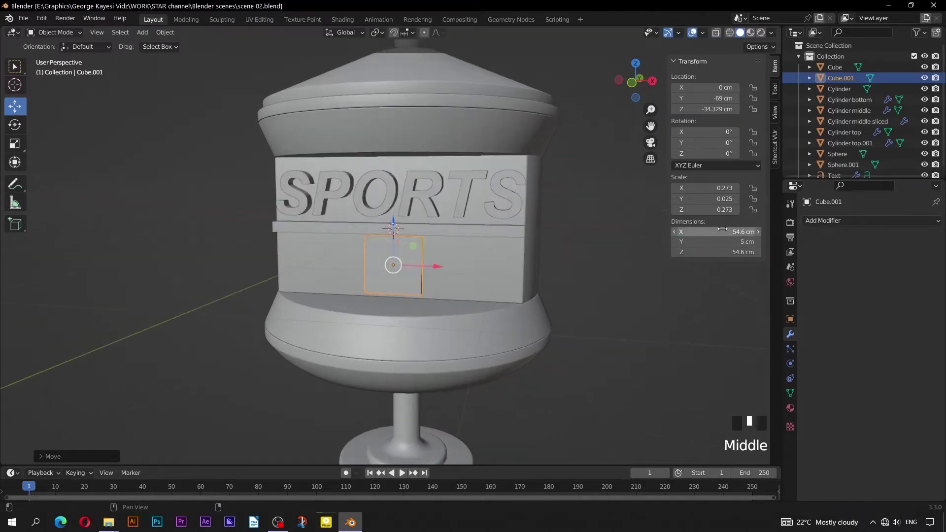
Set the thin panel's X and Z dimensions to 43.8 cm each.
click(723, 231)
text(43.8)
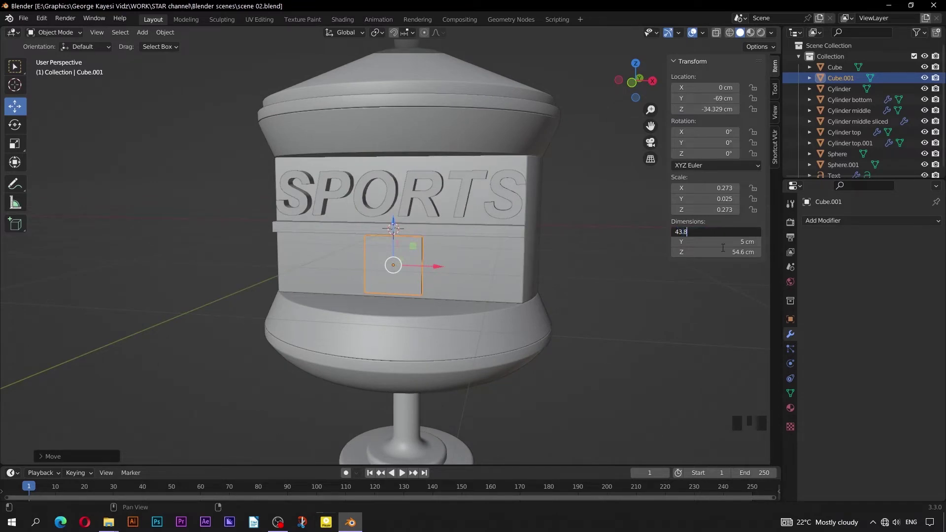
key(Return)
click(723, 250)
text(43.8)
key(Return)
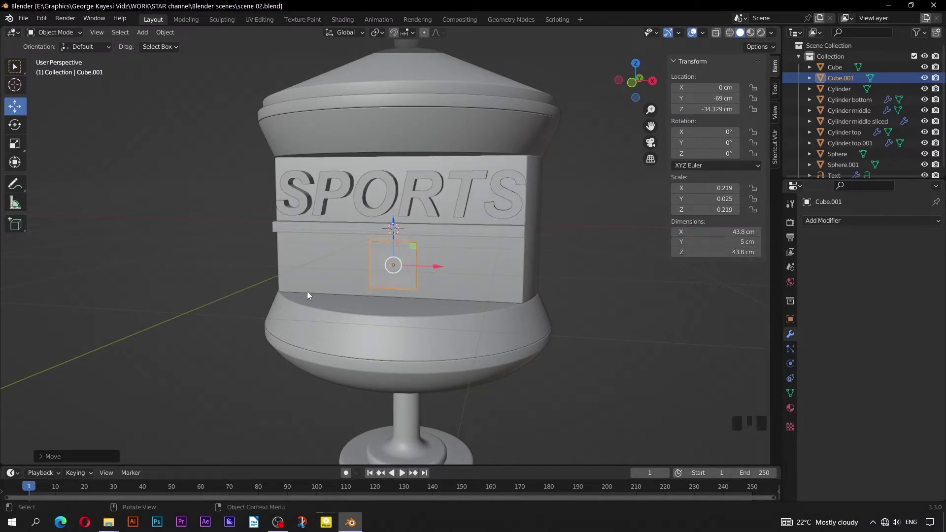
Shift the square panel sideways in front view to about X -69 cm.
key(KP_1)
scroll(330, 269, up, 2)
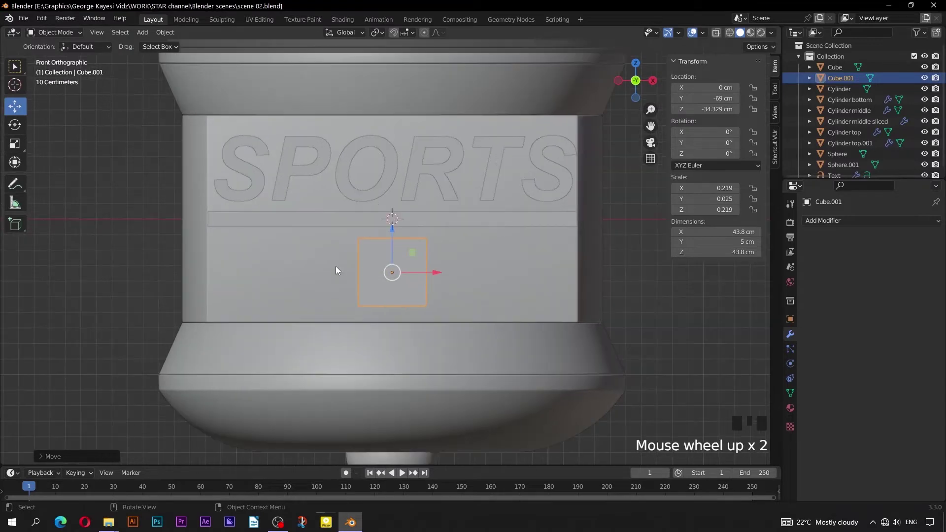
drag(431, 274, 320, 273)
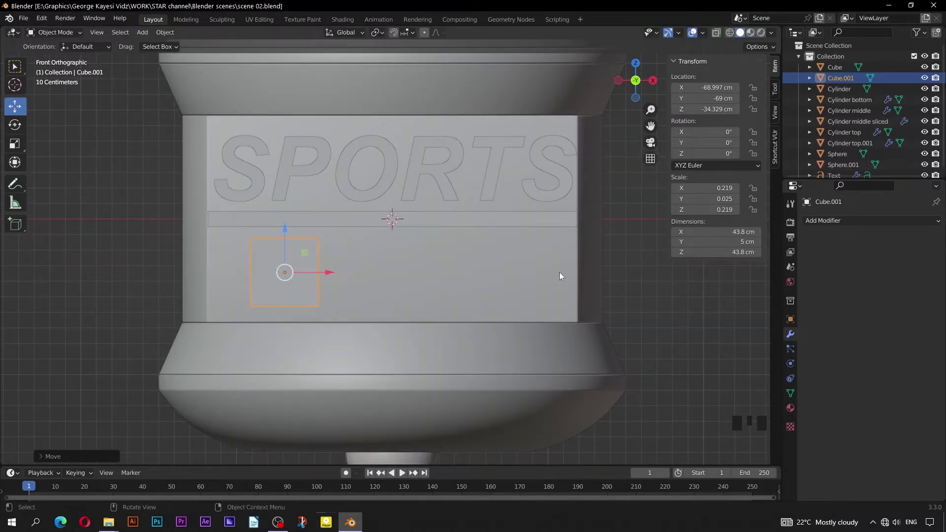
Add an Array modifier to the square panel with a count of 5 and a relative X offset factor of 1.1.
click(819, 221)
click(749, 252)
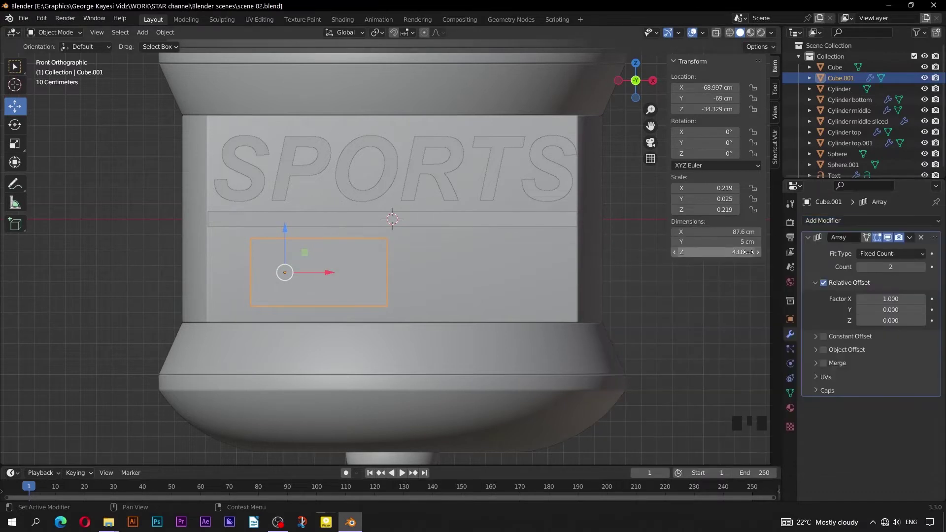
click(893, 267)
text(5)
key(Return)
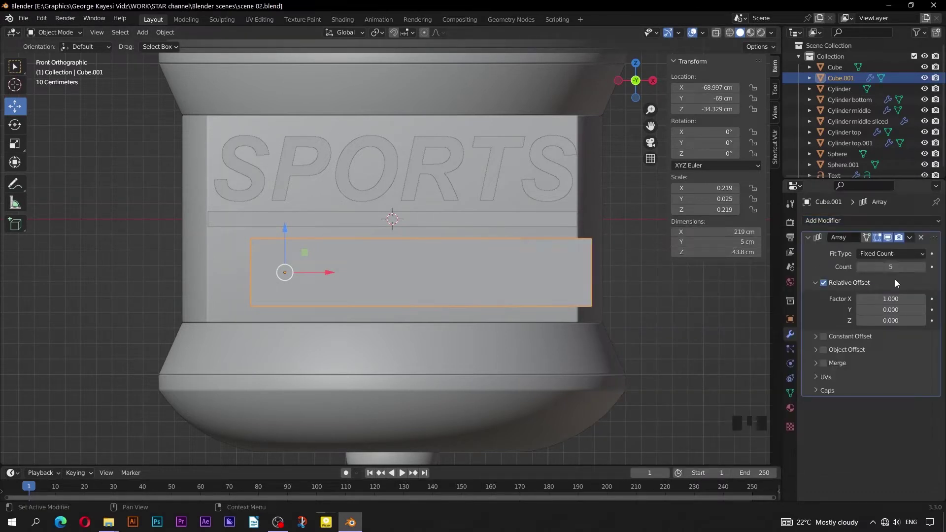
click(923, 299)
Align the row of five panels with the bar's width by setting its X location to -96.5 cm.
drag(328, 276, 273, 281)
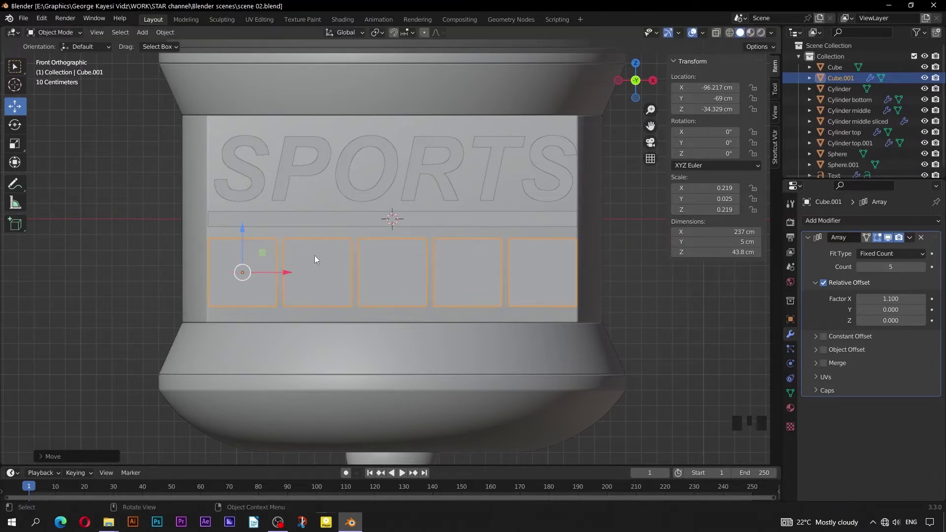
click(697, 87)
key(BackSpace)
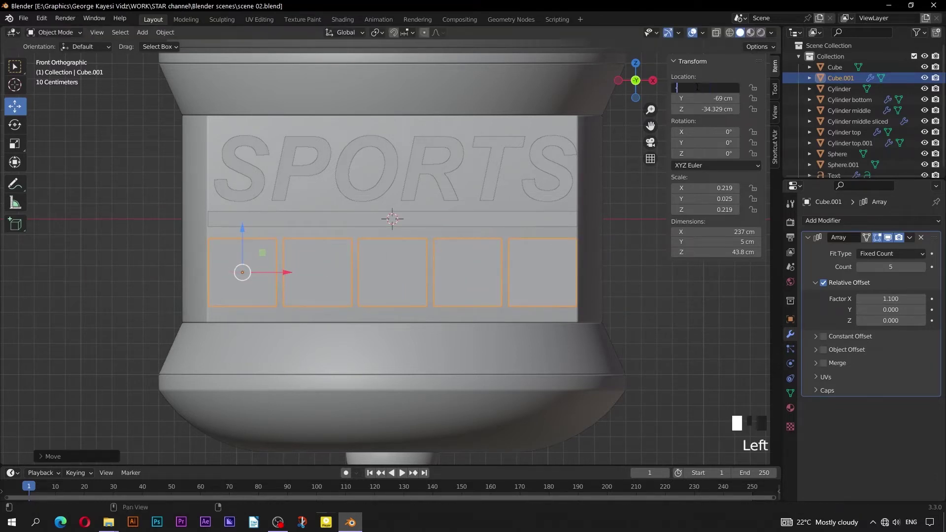
text(-96.5)
key(Return)
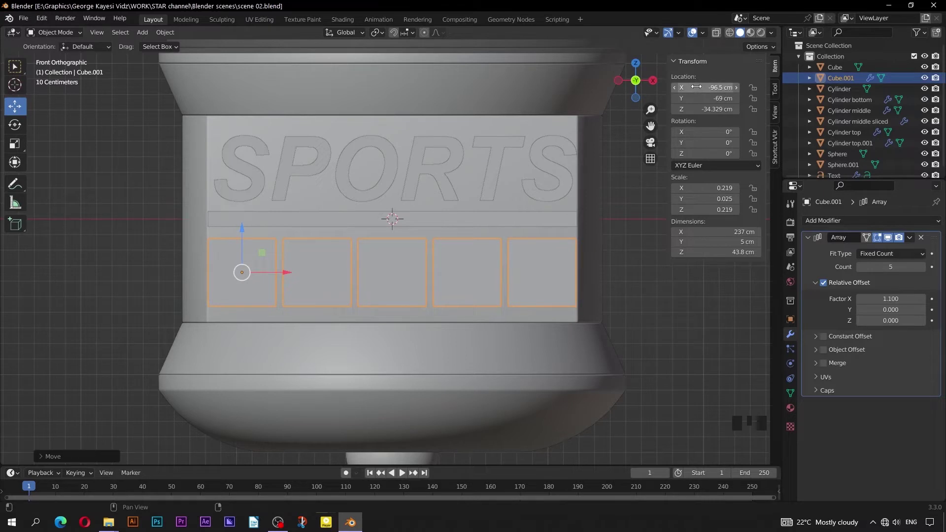
Lower the row of square panels to Z about -36.2 cm and the bar above it to Z about -7.3 cm.
drag(242, 238, 241, 233)
click(262, 221)
drag(392, 183, 391, 194)
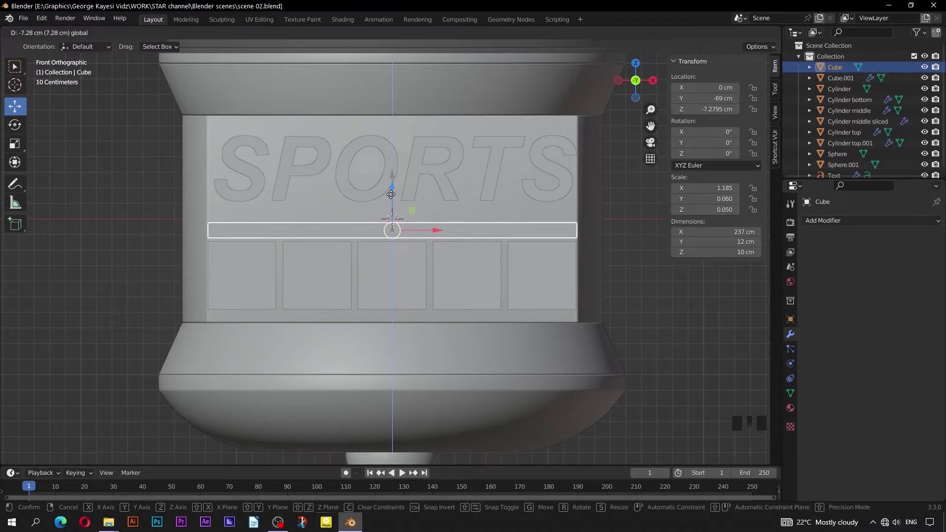
drag(390, 196, 391, 195)
Lower the raised SPORTS lettering slightly to Z about 31 cm.
click(389, 163)
drag(394, 134, 393, 137)
scroll(442, 193, down, 3)
middle_drag(441, 193, 397, 224)
click(458, 305)
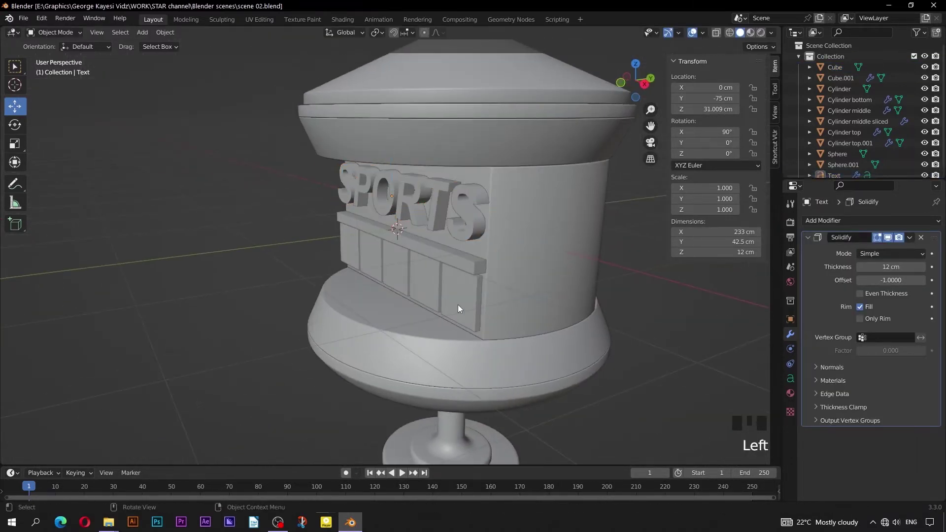
click(459, 304)
middle_drag(460, 304, 467, 259)
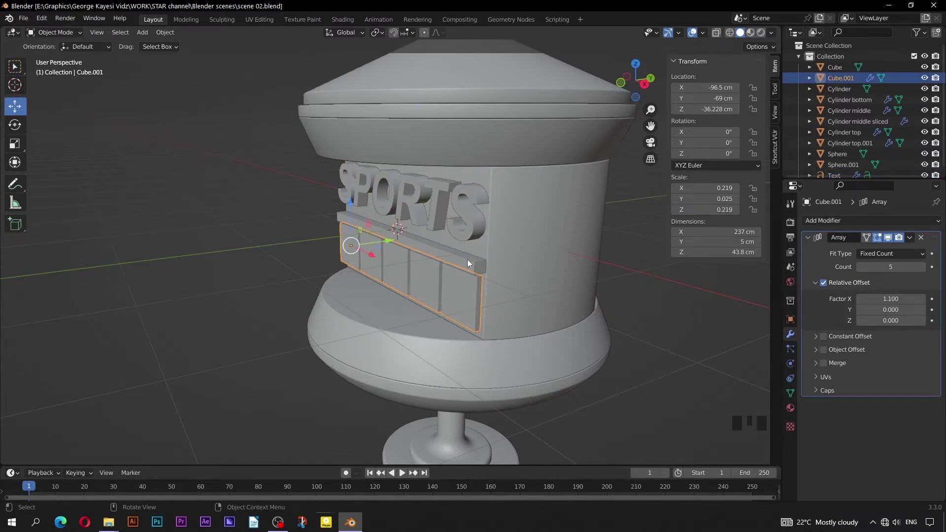
Snap the 3D cursor to the origin of the flat-sided middle block.
click(427, 243)
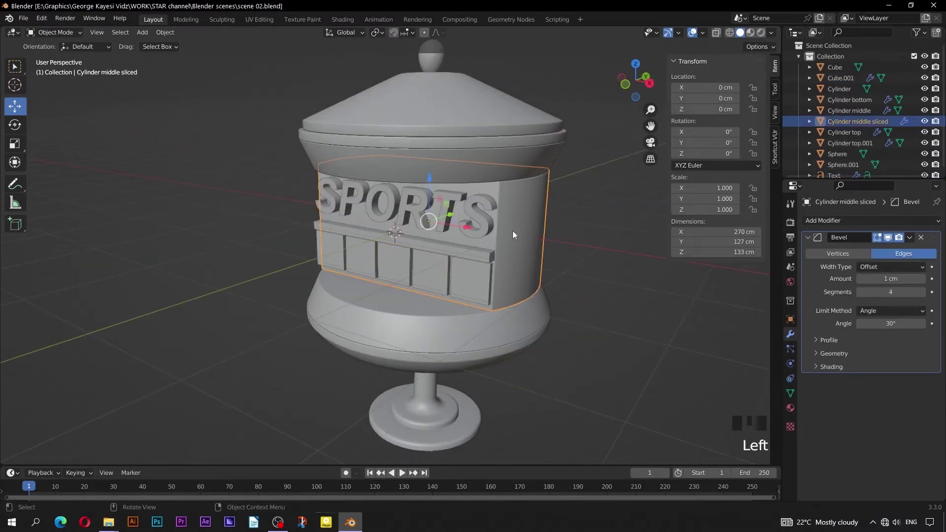
key(shift+s)
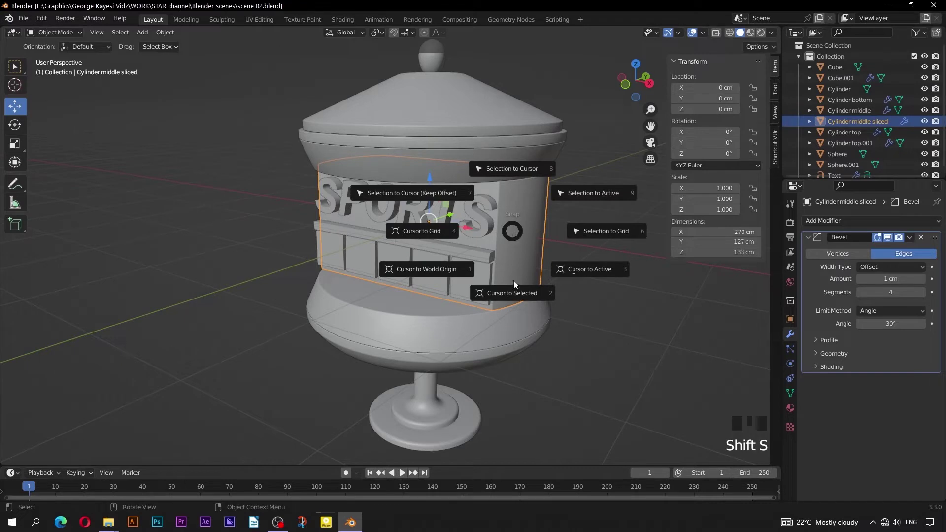
click(512, 292)
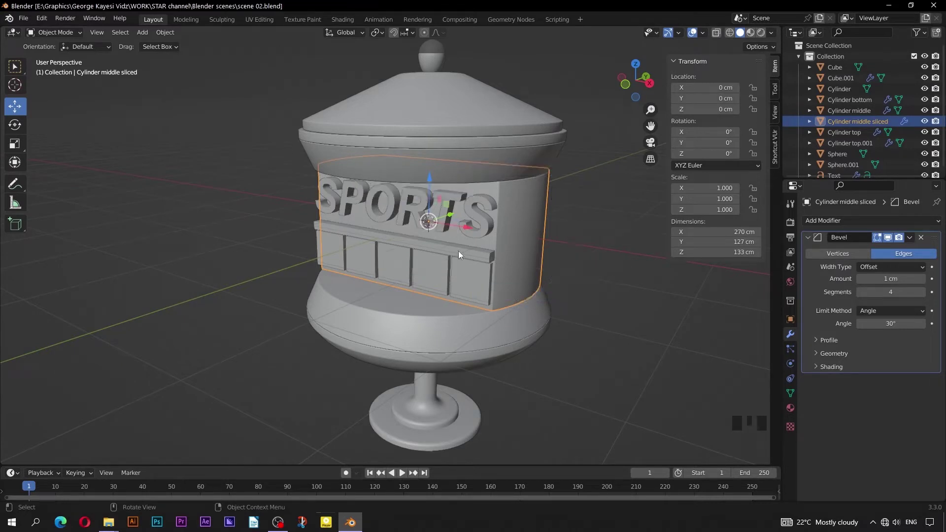
Add a cylinder with 64 vertices at the 3D cursor, viewing the structure from the back.
key(KP_1)
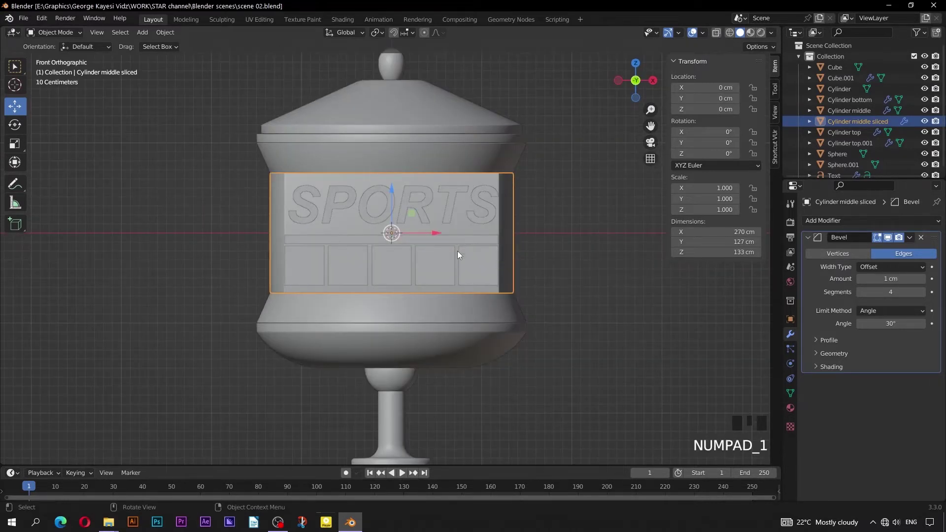
key(KP_9)
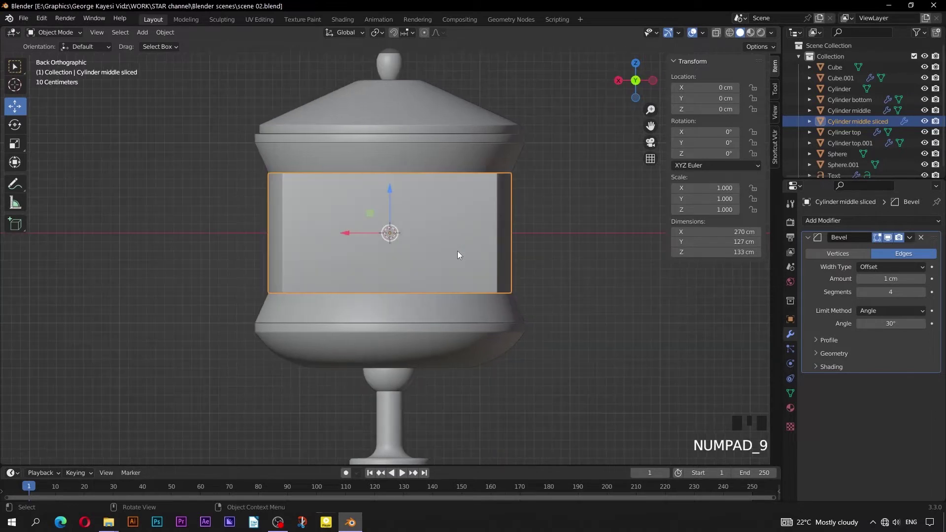
click(143, 32)
mouse_move(157, 44)
click(249, 99)
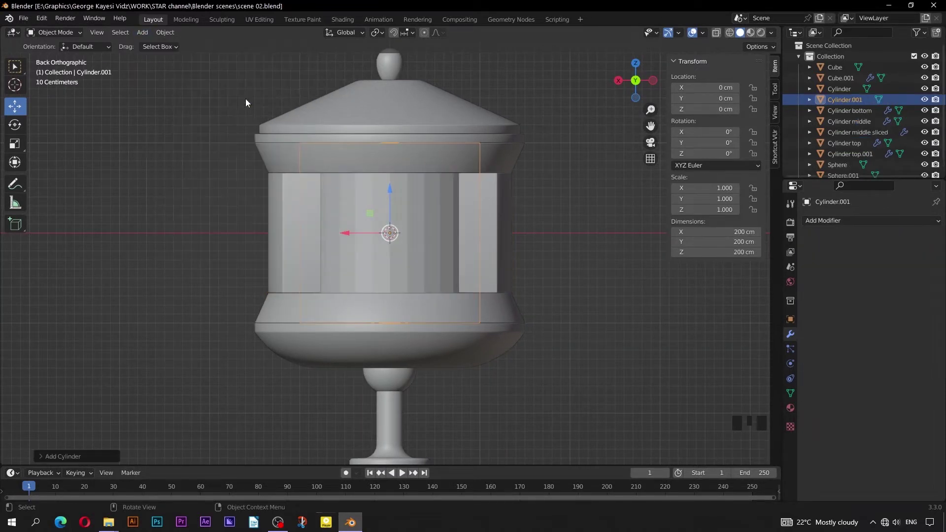
click(40, 456)
click(130, 328)
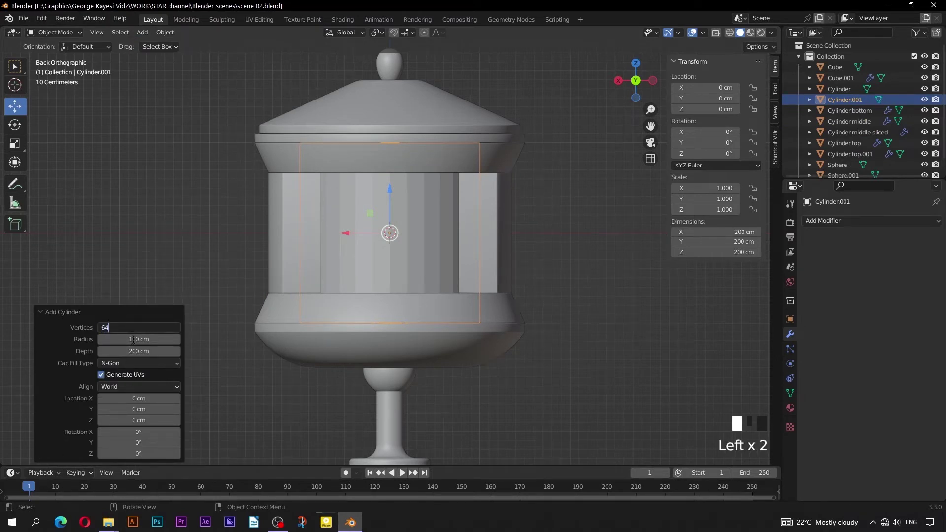
key(Return)
Set the new cylinder's radius to 130 cm and its depth to 120 cm.
click(133, 339)
text(130)
key(Return)
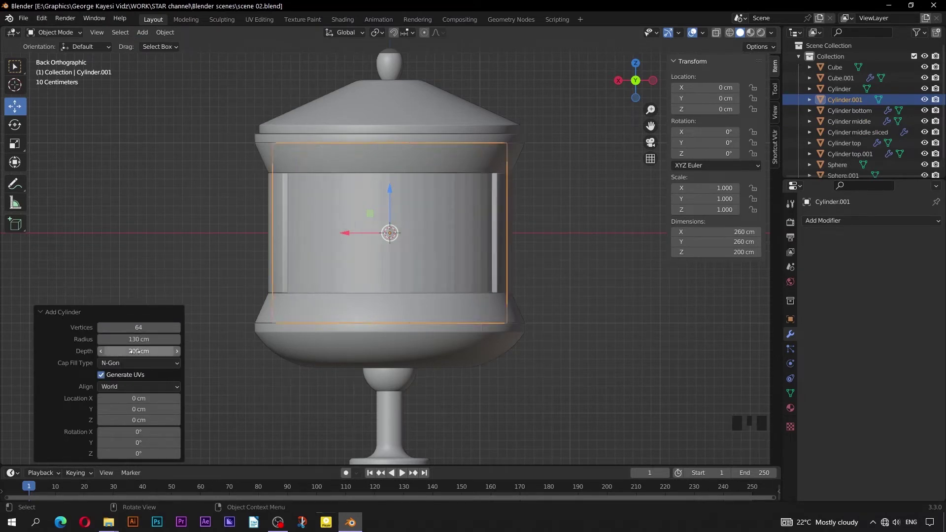
click(135, 351)
text(1)
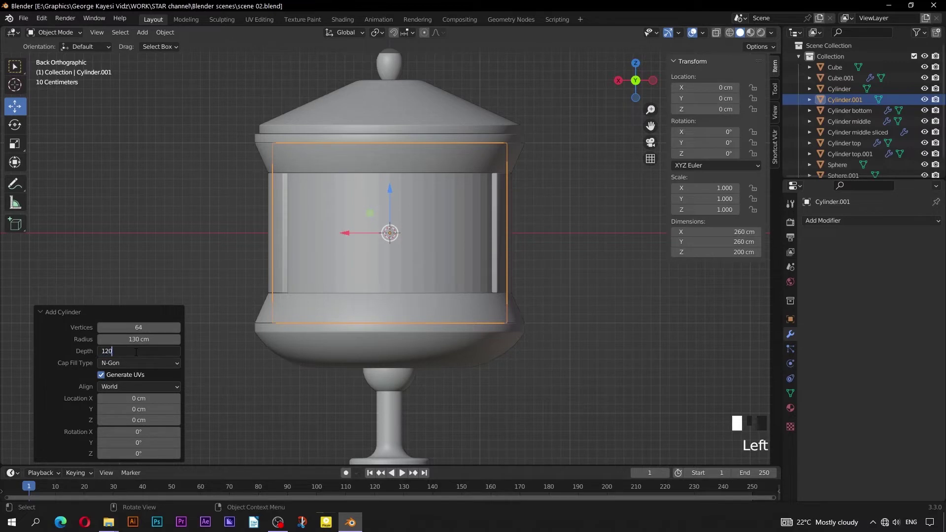
text(20)
key(Return)
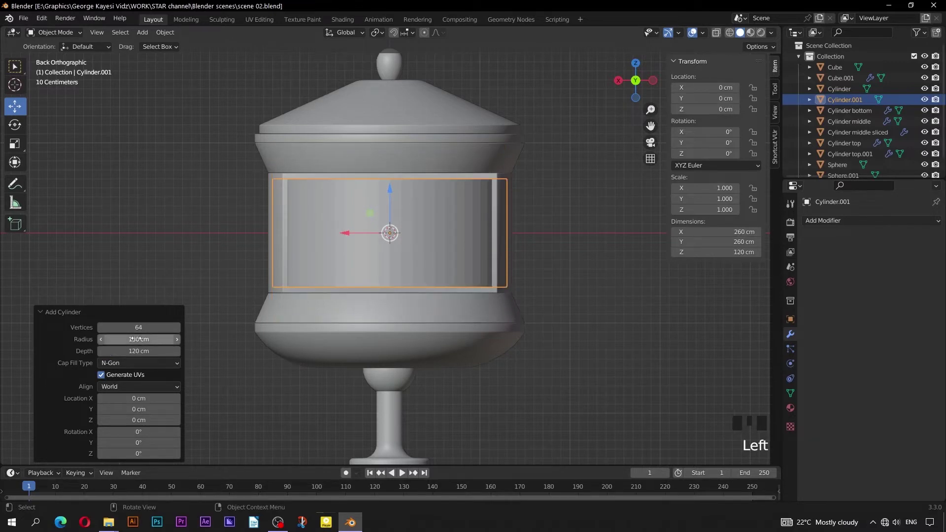
click(44, 312)
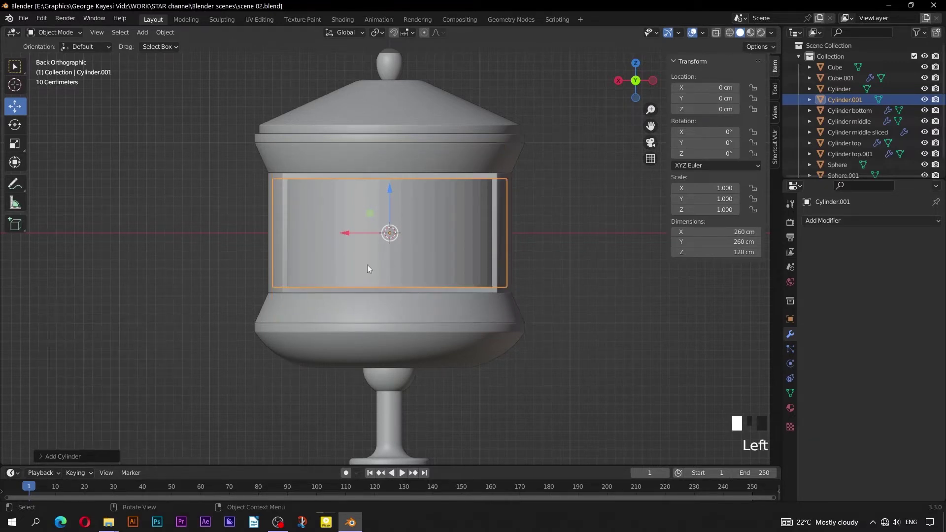
Isolate the new cylinder and knife-cut it in half from the top view, along the X axis and through its full depth.
key(slash)
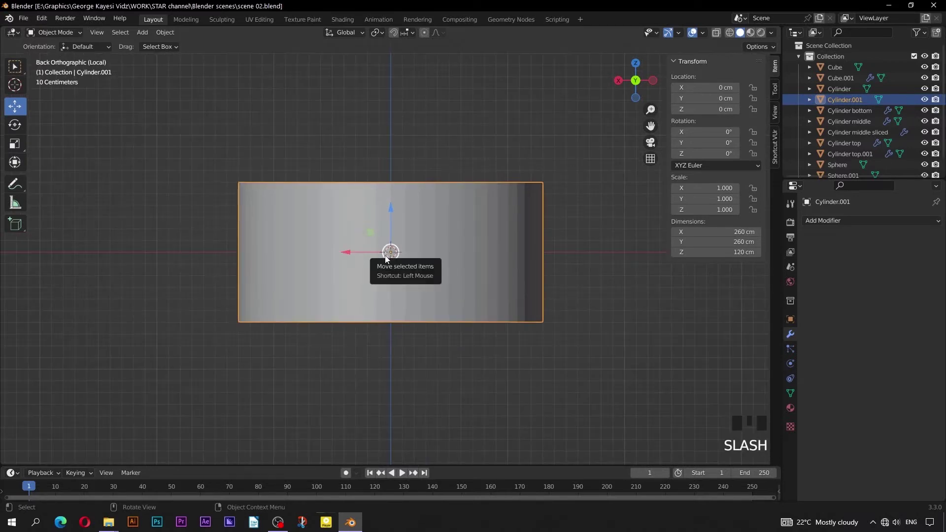
key(Tab)
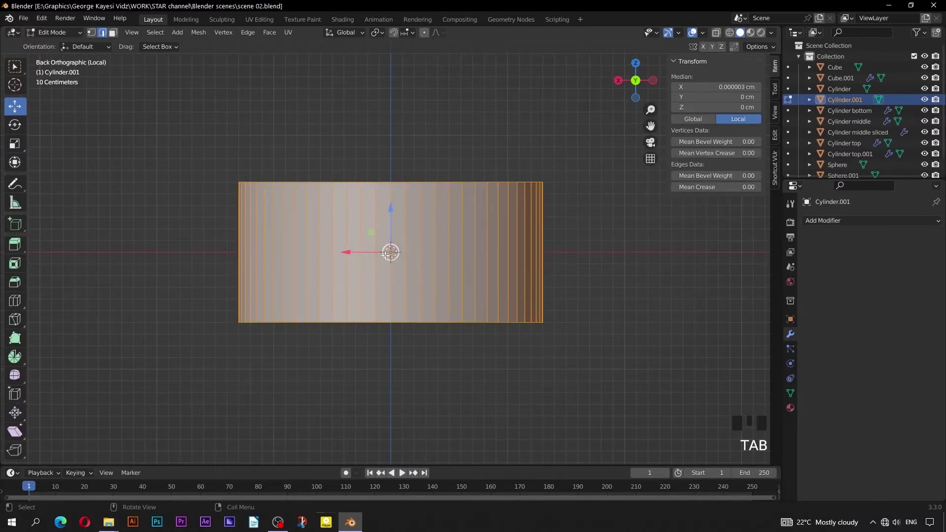
key(KP_7)
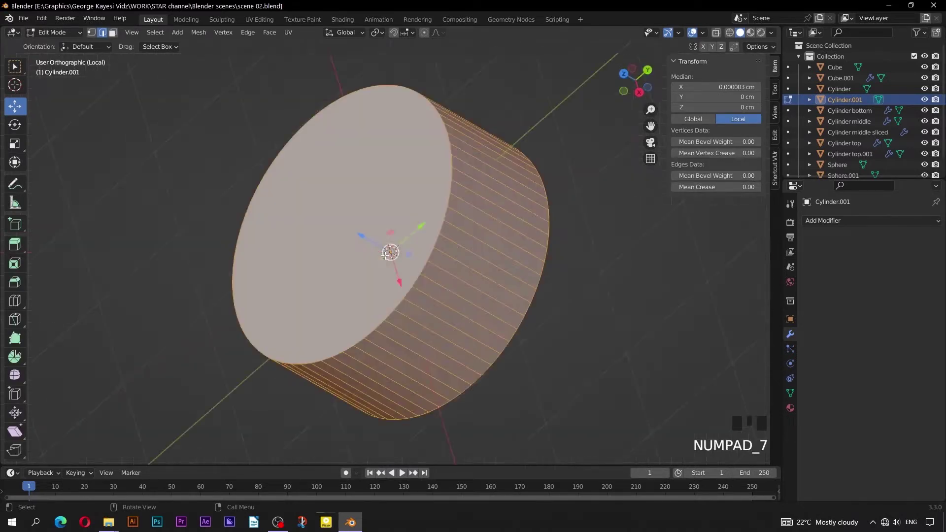
click(229, 161)
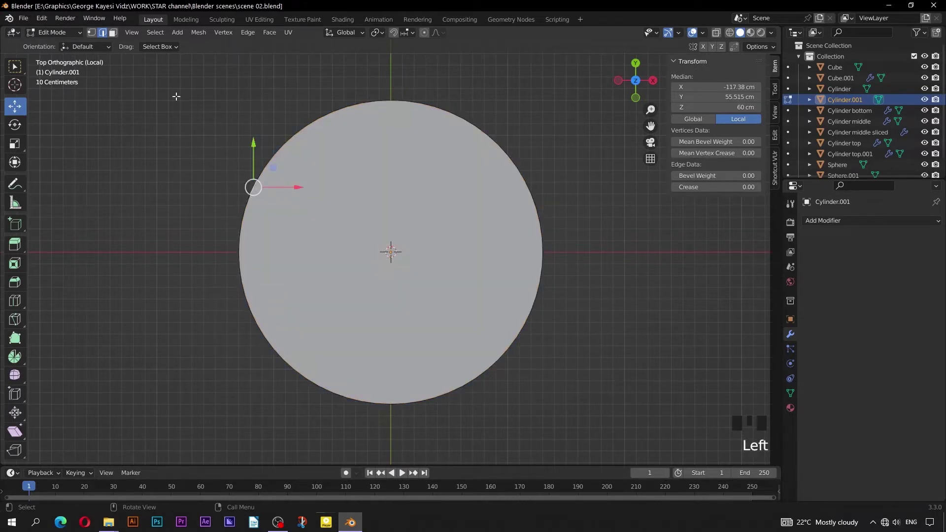
click(91, 32)
key(KP_7)
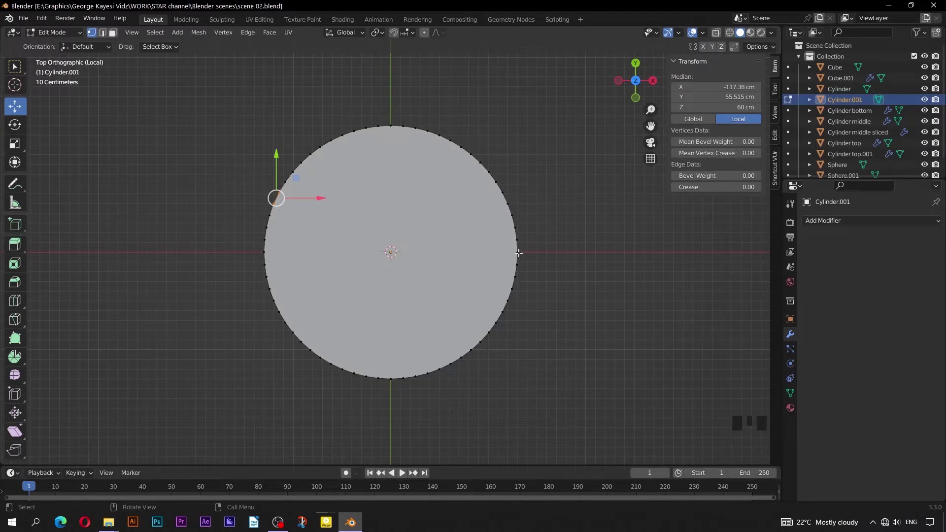
key(k)
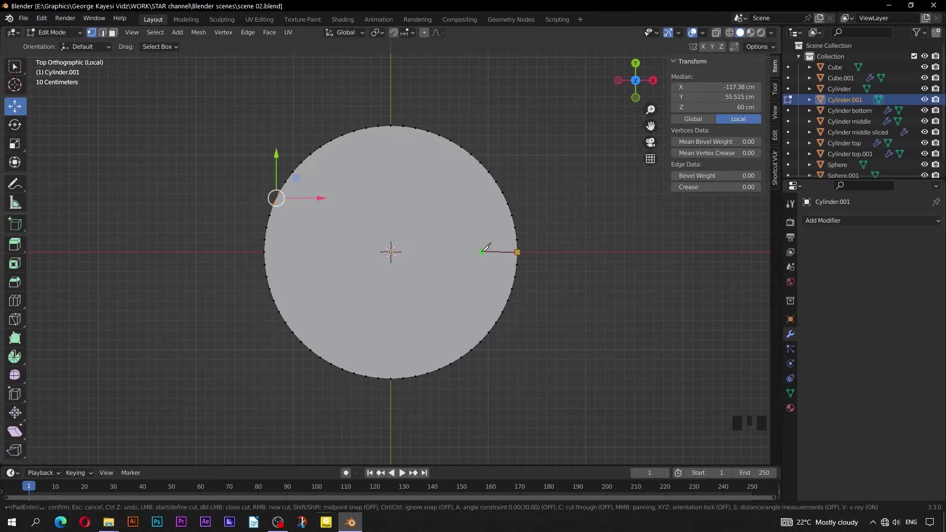
key(x)
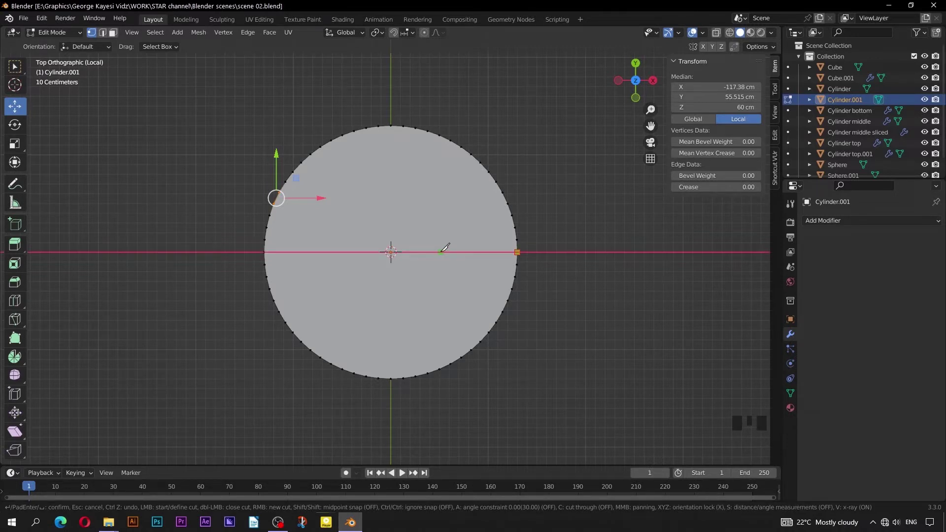
key(c)
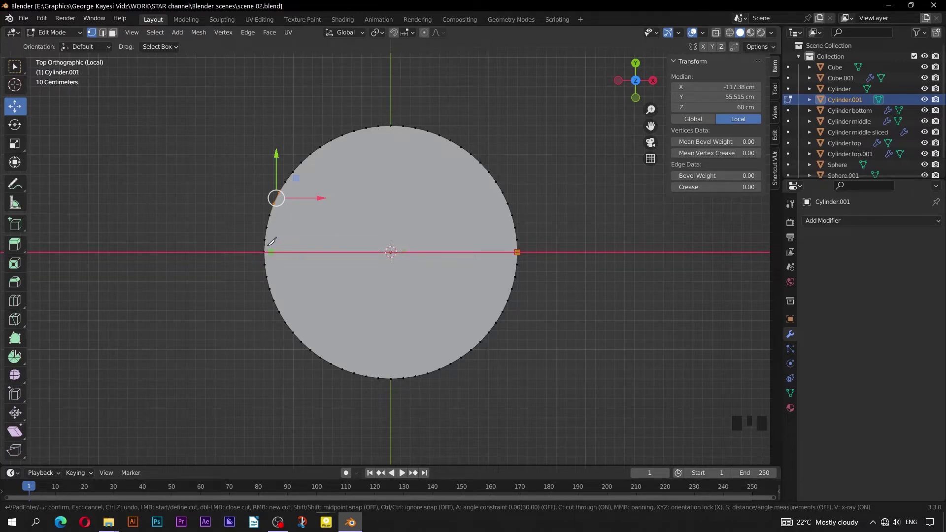
key(Return)
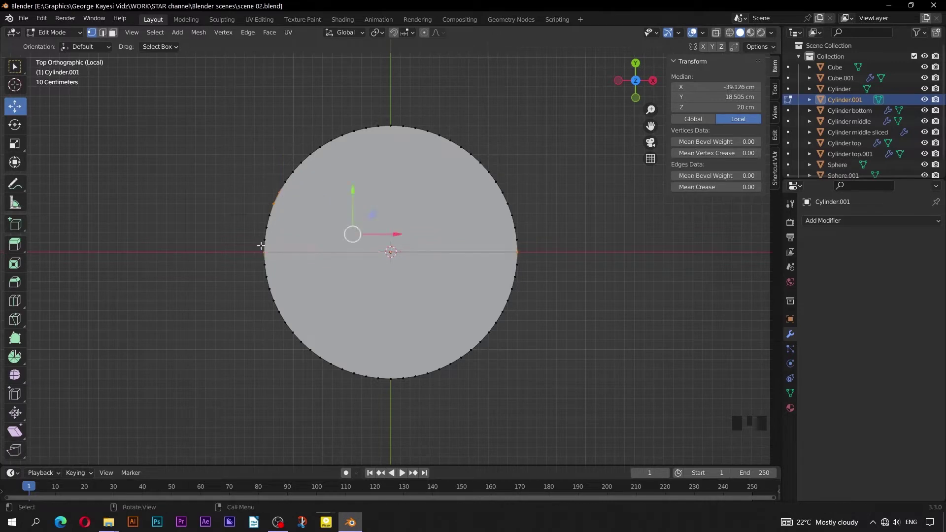
Delete the faces of the cylinder's front half on the negative Y side of the cut.
scroll(361, 264, down, 2)
middle_drag(361, 264, 464, 309)
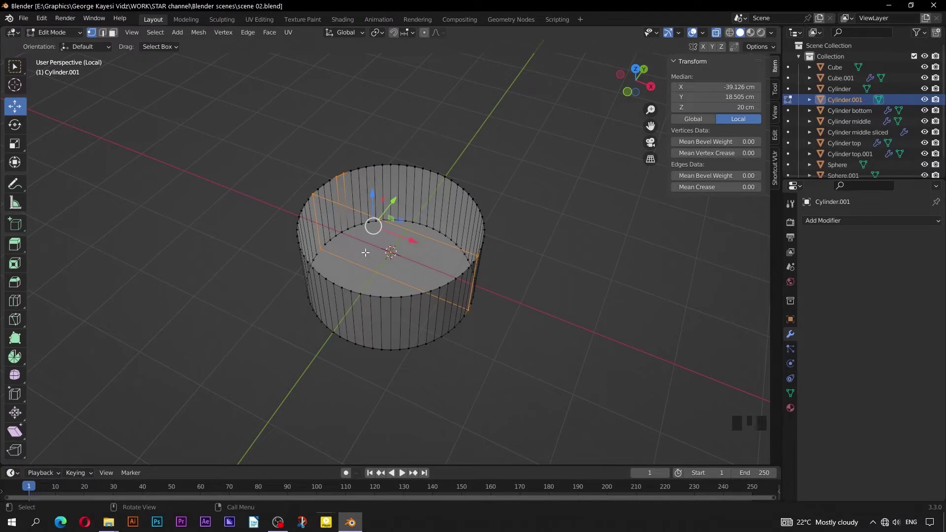
key(KP_7)
click(498, 369)
scroll(357, 285, up, 2)
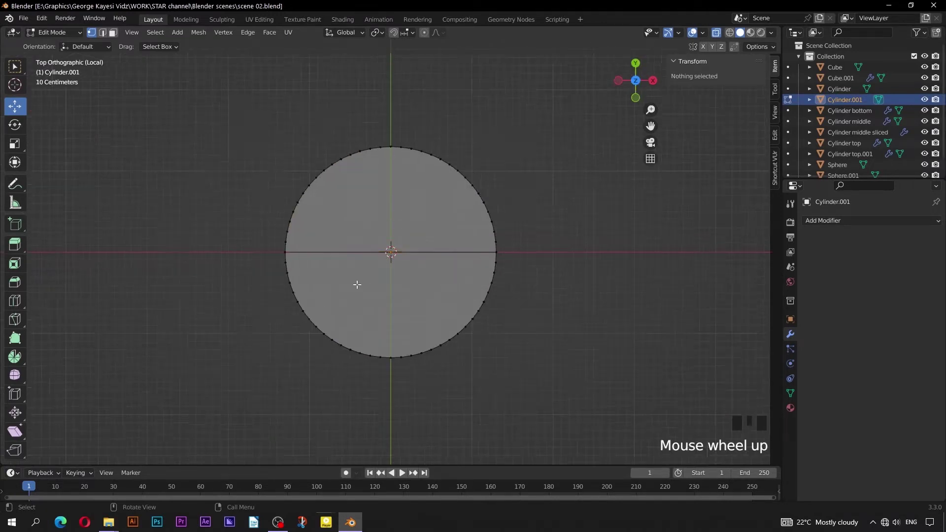
drag(567, 423, 230, 244)
key(Delete)
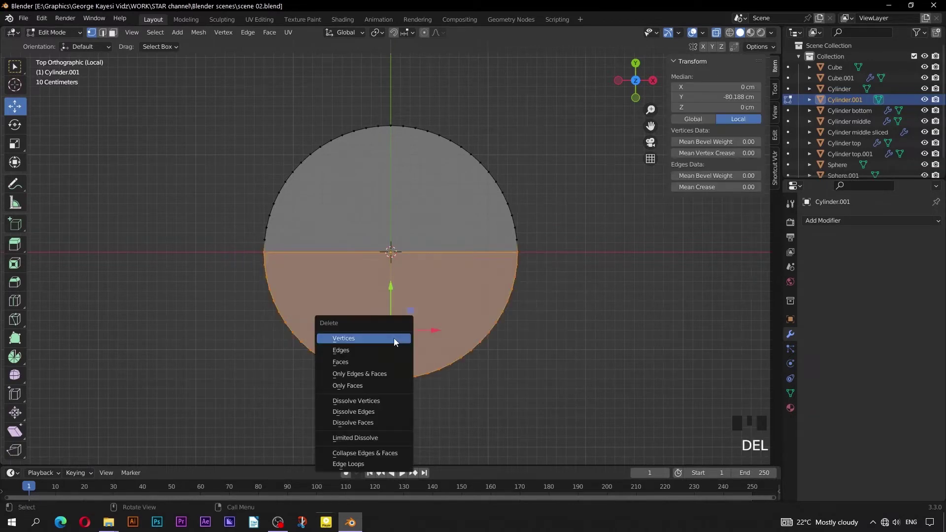
click(394, 360)
mouse_move(395, 359)
middle_down()
mouse_move(397, 290)
mouse_move(365, 273)
middle_up()
key(alt+slash)
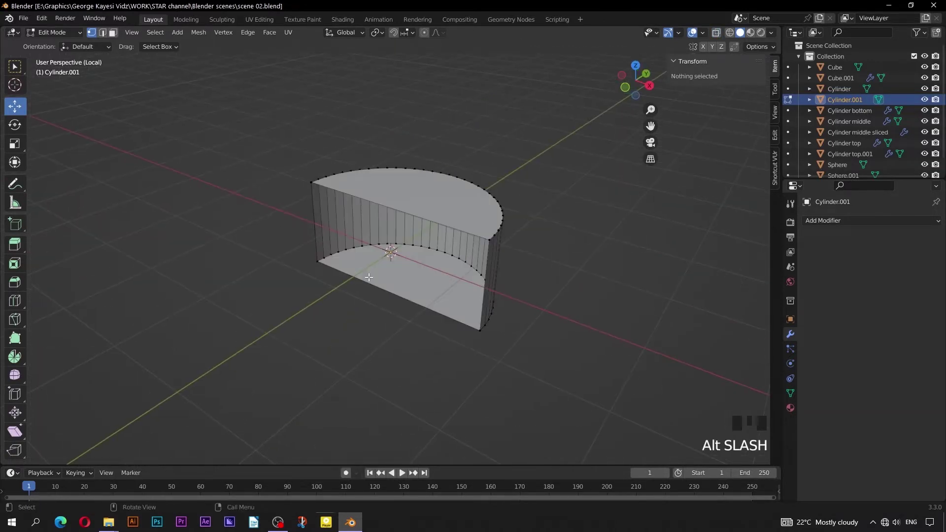
Fill the half-cylinder's open flat side with a face and return to Object Mode with the whole structure shown.
click(102, 32)
double_click(361, 197)
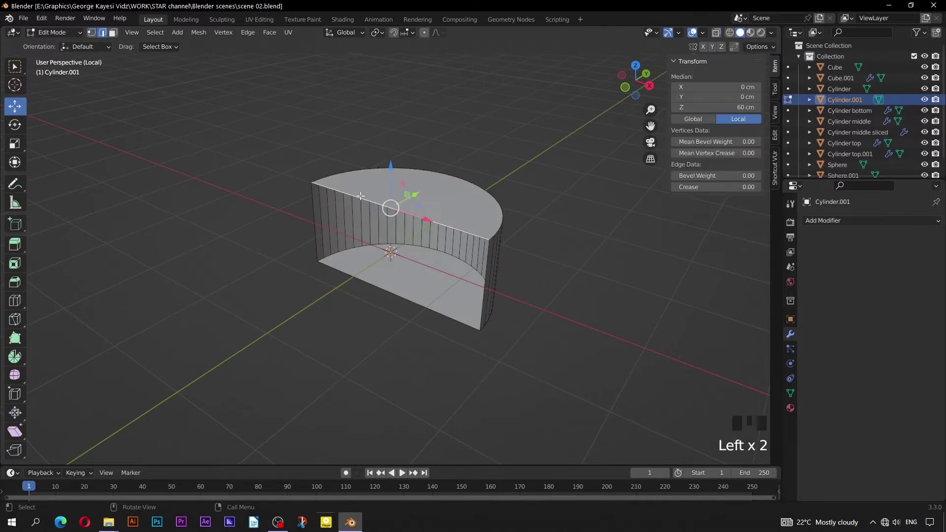
key(f)
middle_drag(486, 265, 388, 286)
key(slash)
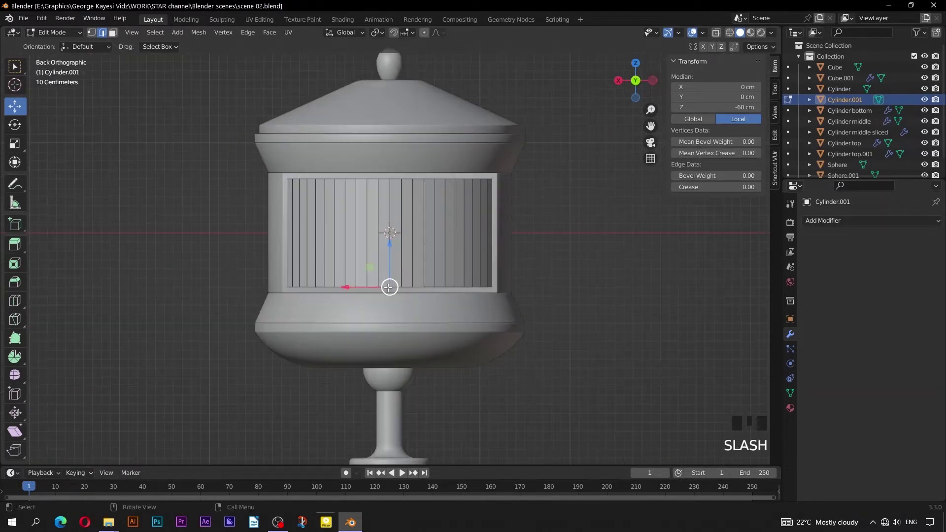
scroll(389, 286, down, 3)
middle_drag(389, 285, 425, 276)
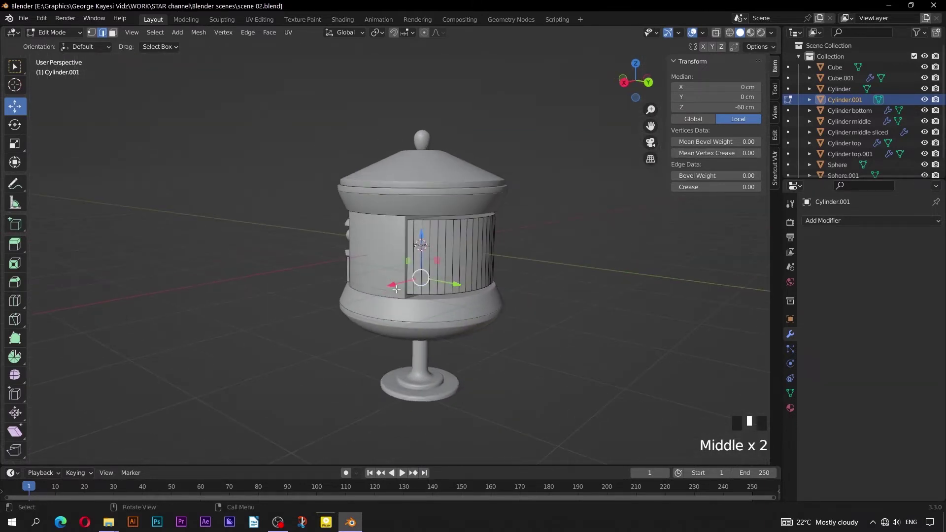
key(Tab)
Copy the Bevel modifier from the flat-sided middle block to the half-cylinder.
scroll(424, 276, up, 2)
click(451, 285)
click(452, 285)
shift+click(341, 227)
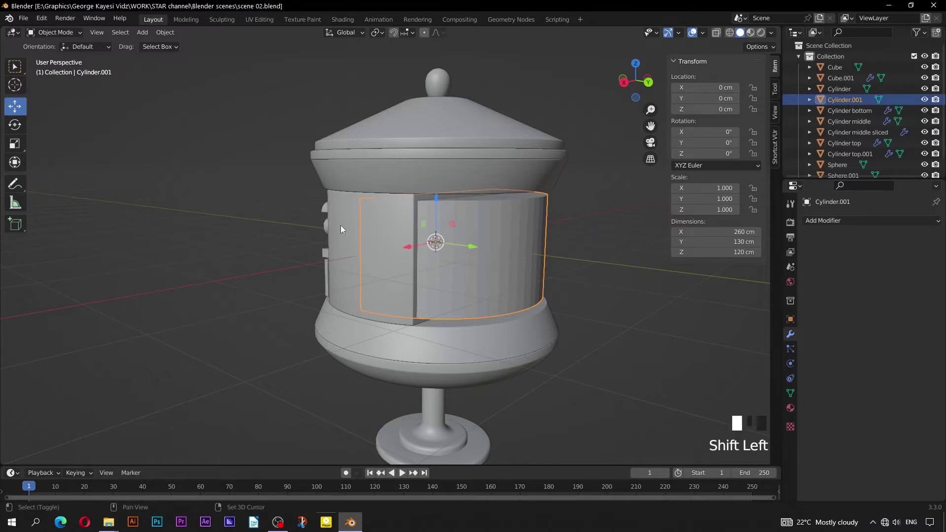
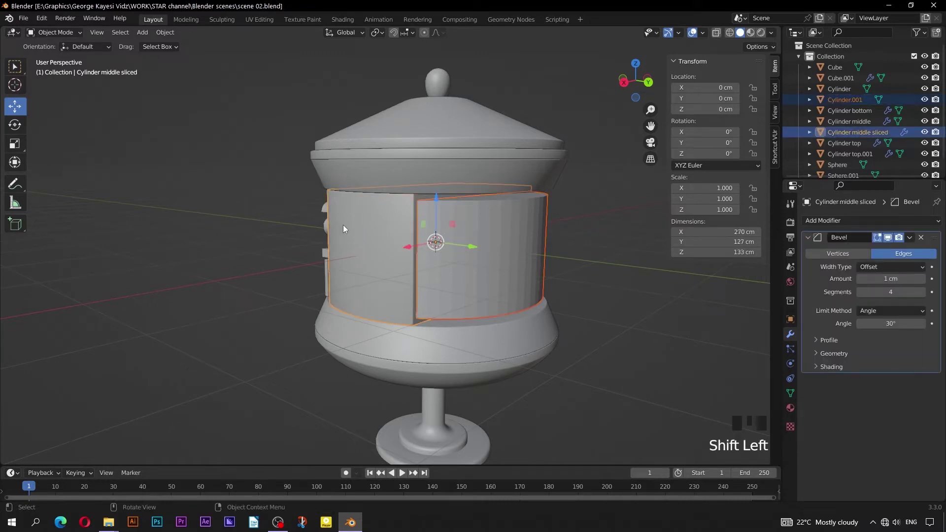
click(910, 238)
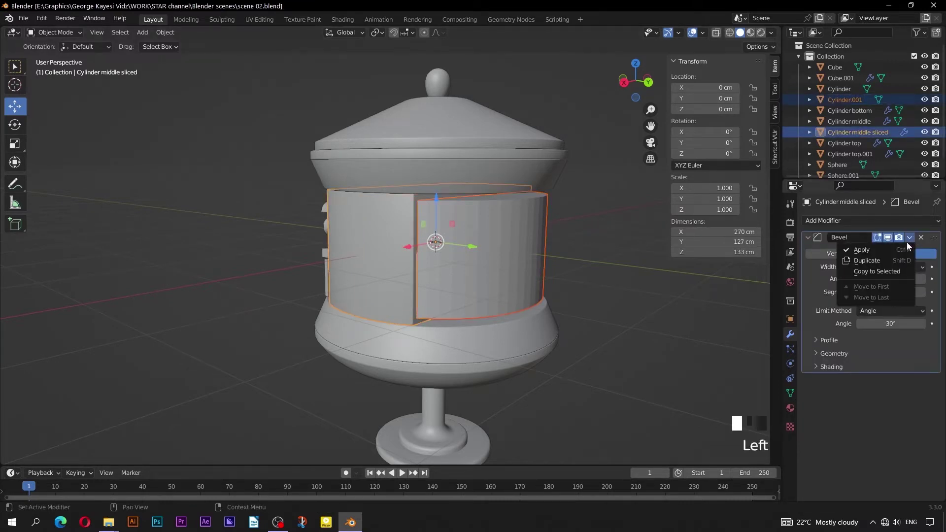
click(890, 271)
Apply smooth shading to the half-cylinder and deselect it.
click(500, 241)
right_click(501, 241)
click(500, 241)
click(619, 296)
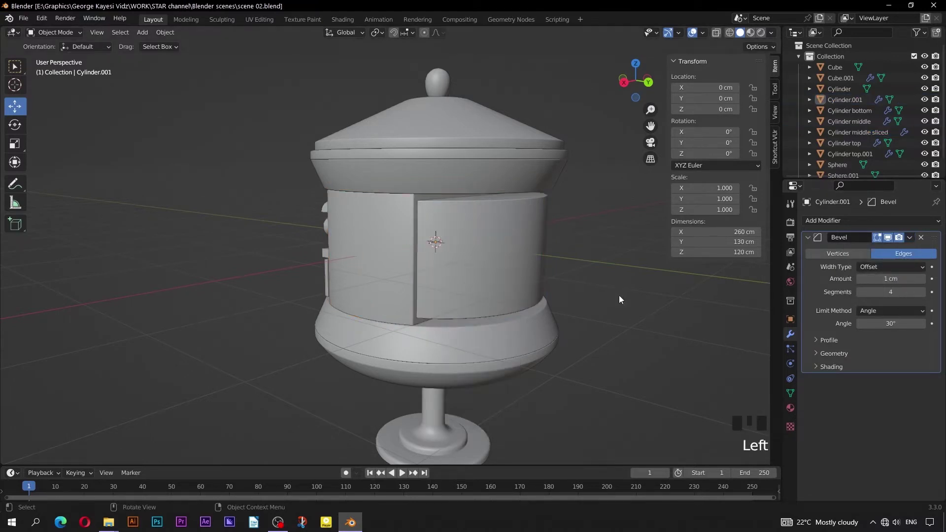
key(KP_1)
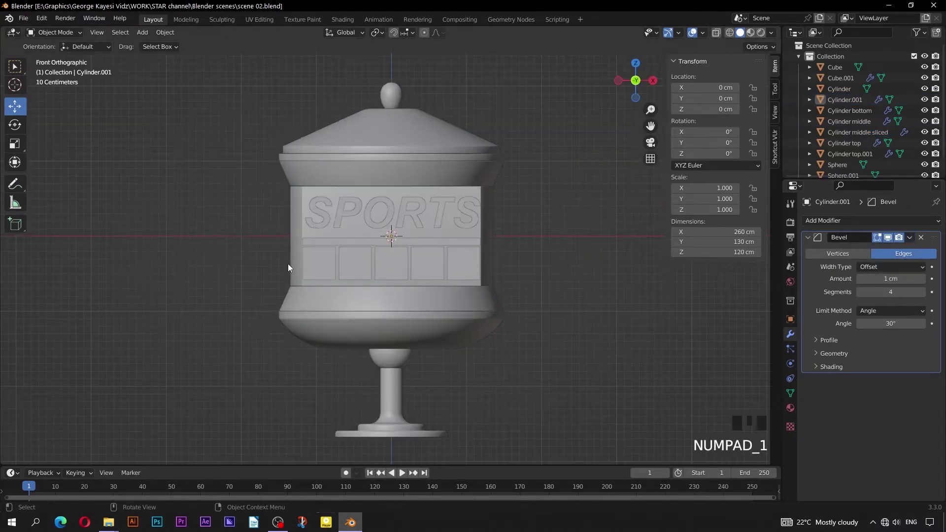
Add a plain axes empty and move it straight down to about Z -282 cm, just below the pedestal base.
shift+middle_drag(312, 274, 321, 255)
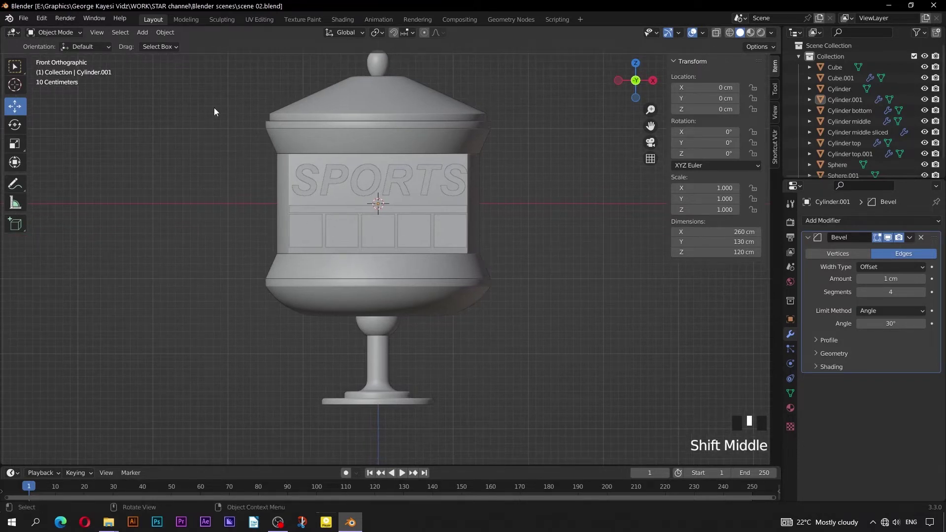
click(142, 33)
mouse_move(180, 150)
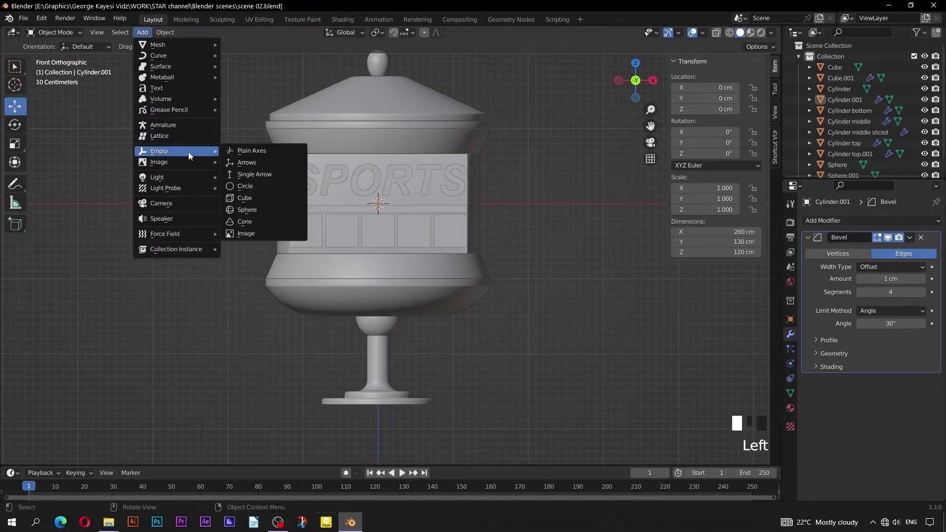
click(231, 151)
drag(378, 162, 392, 375)
shift+middle_drag(499, 402, 509, 316)
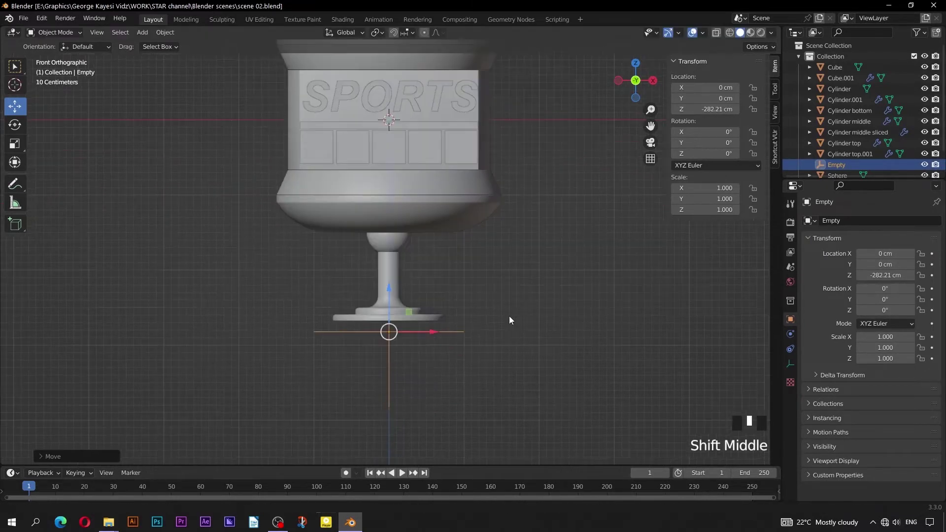
Snap the 3D cursor to the empty and add a UV sphere there with 20 segments and 10 rings.
key(shift+s)
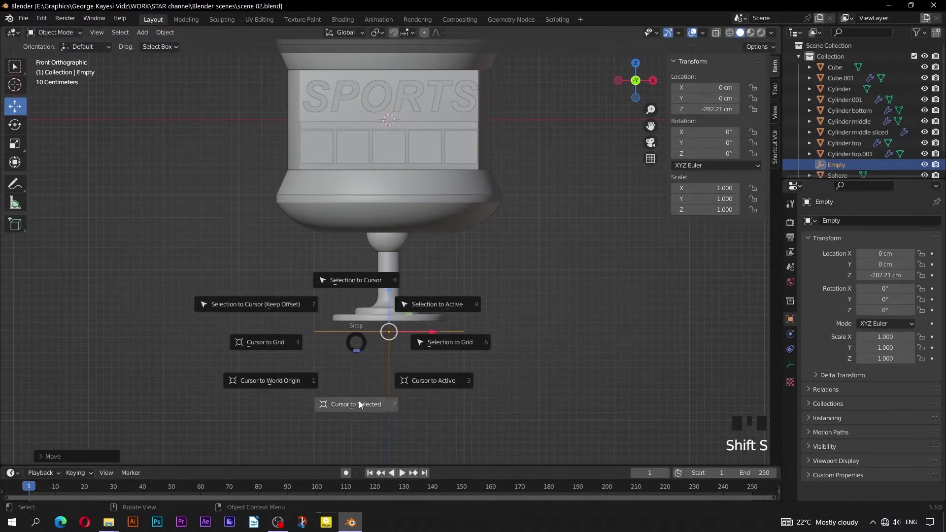
click(360, 405)
click(142, 32)
mouse_move(151, 42)
click(238, 75)
click(39, 456)
click(133, 339)
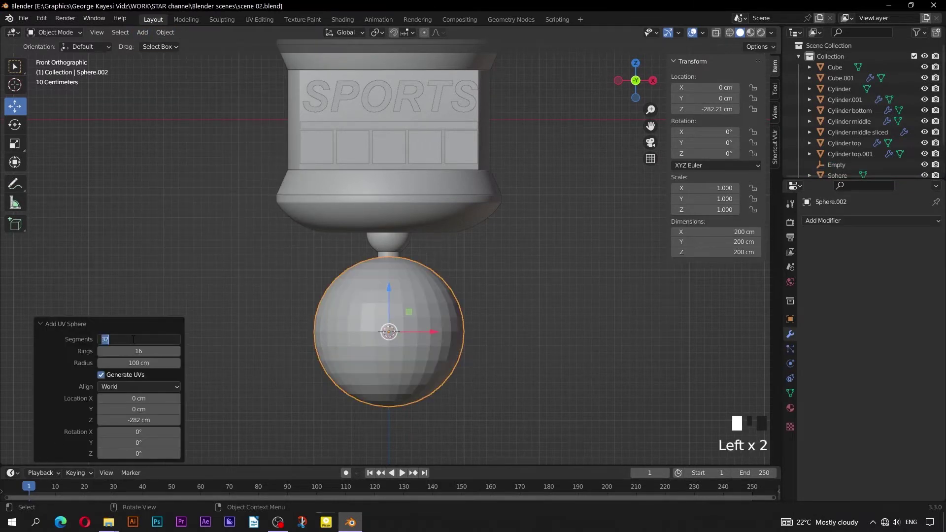
click(143, 351)
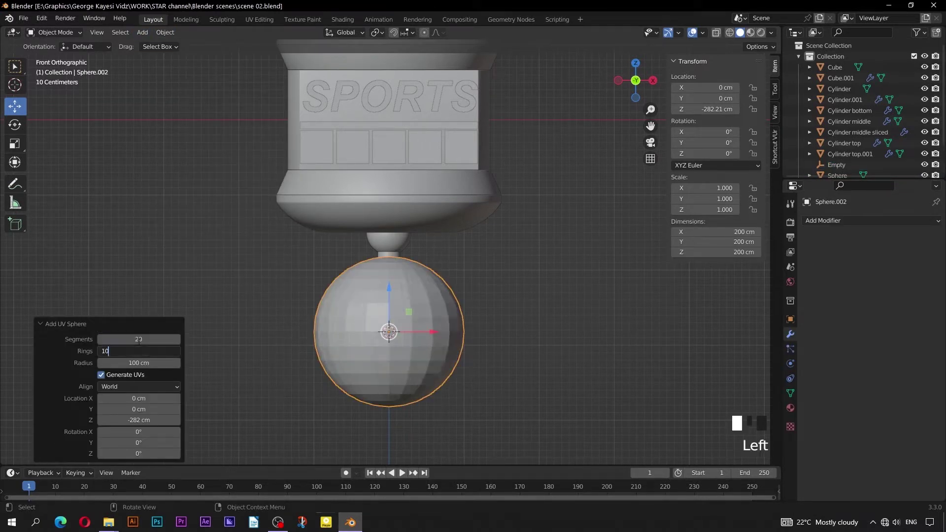
text(10)
key(Return)
click(59, 323)
In Edit Mode, shrink the sphere's mesh to a small ball and move it to the upper flared section's negative X side.
shift+middle_drag(273, 348, 306, 375)
key(Tab)
key(s)
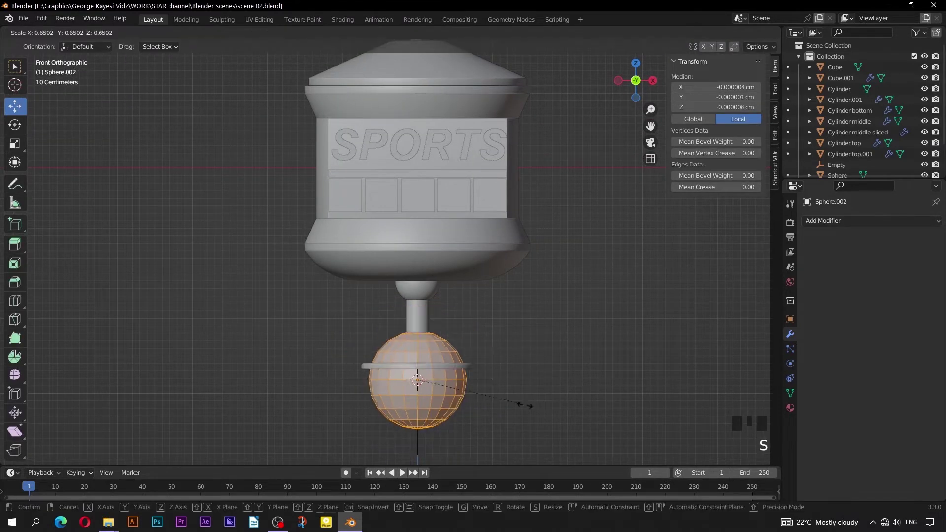
click(437, 381)
key(g)
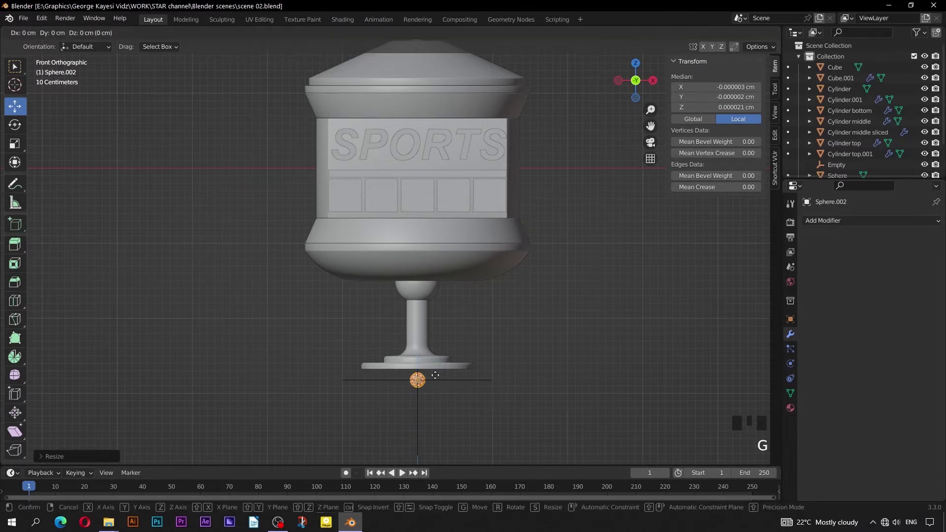
click(332, 107)
Scale the ball down to about 6.5 cm across, seat it on the slope just under the upper rim, and return to Object Mode.
scroll(332, 108, up, 1)
key(KP_Decimal)
scroll(493, 294, down, 6)
key(s)
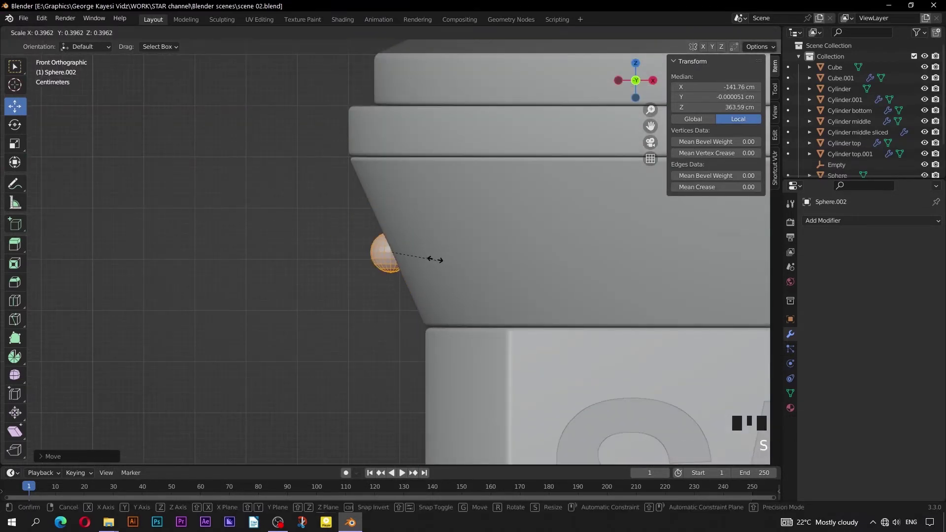
click(435, 260)
key(g)
click(393, 203)
key(s)
click(415, 231)
scroll(350, 241, down, 7)
scroll(350, 241, down, 2)
shift+middle_drag(319, 264, 283, 203)
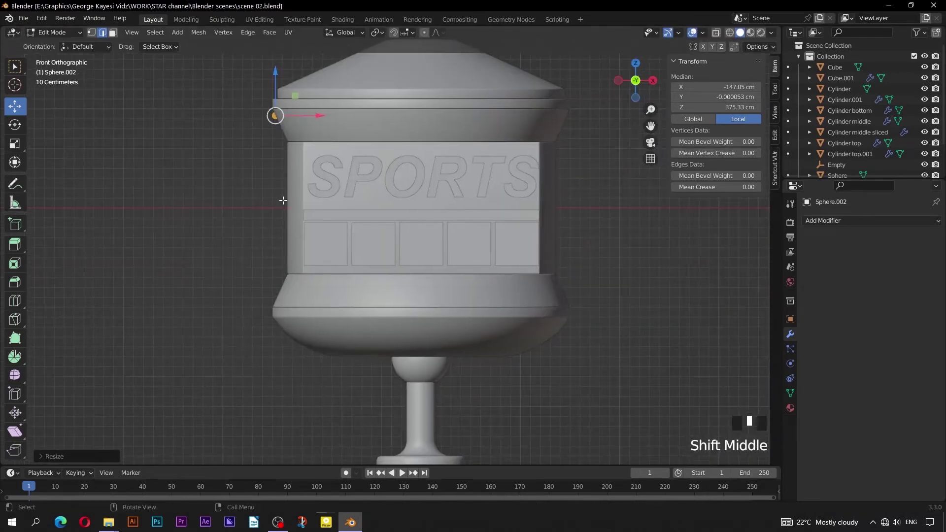
key(Tab)
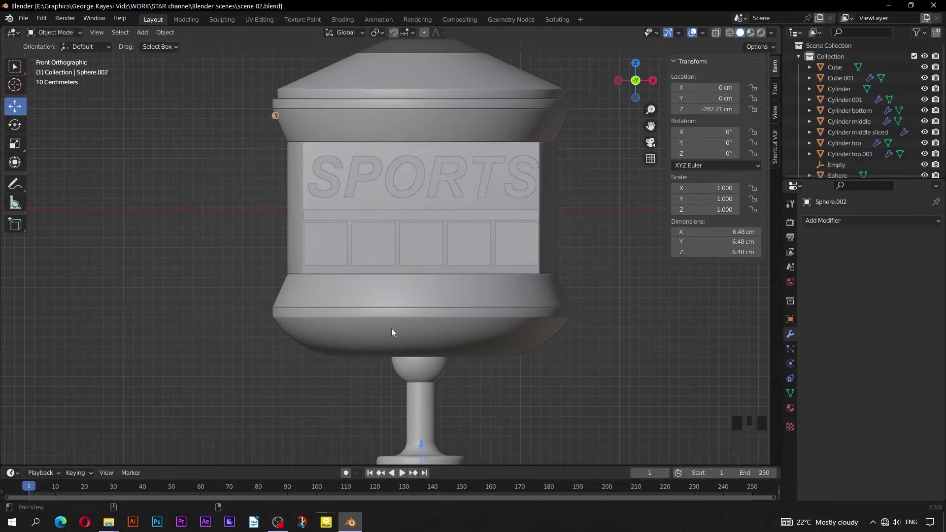
Add an Array modifier to the small ball and set its count to 60.
shift+middle_drag(392, 328, 410, 387)
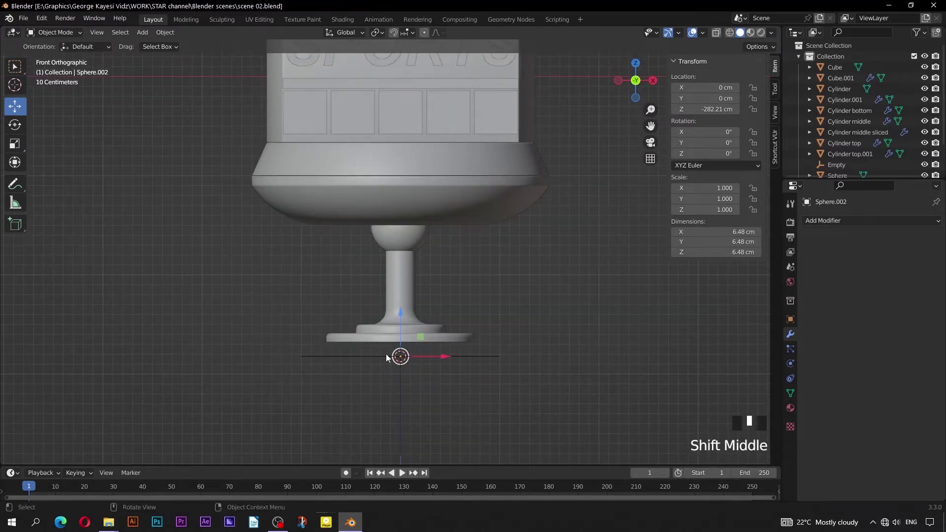
click(820, 221)
click(740, 249)
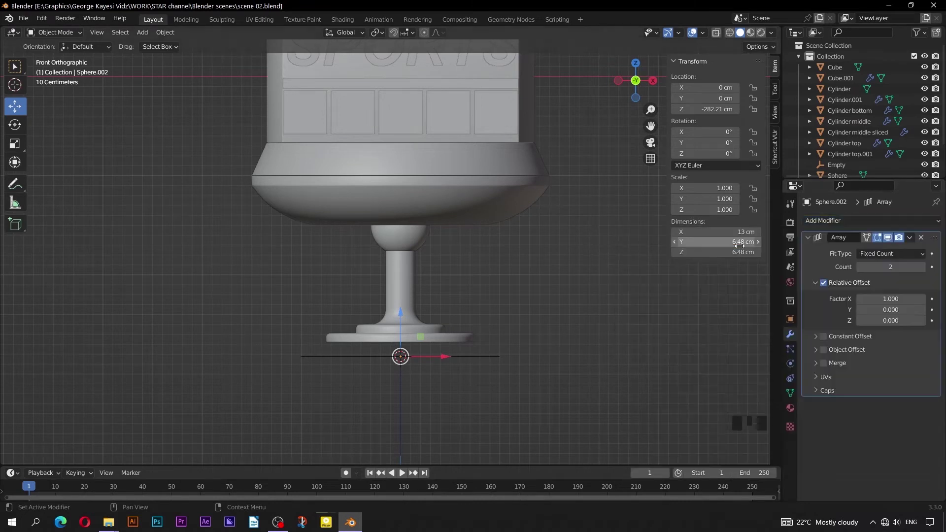
shift+middle_drag(312, 292, 318, 254)
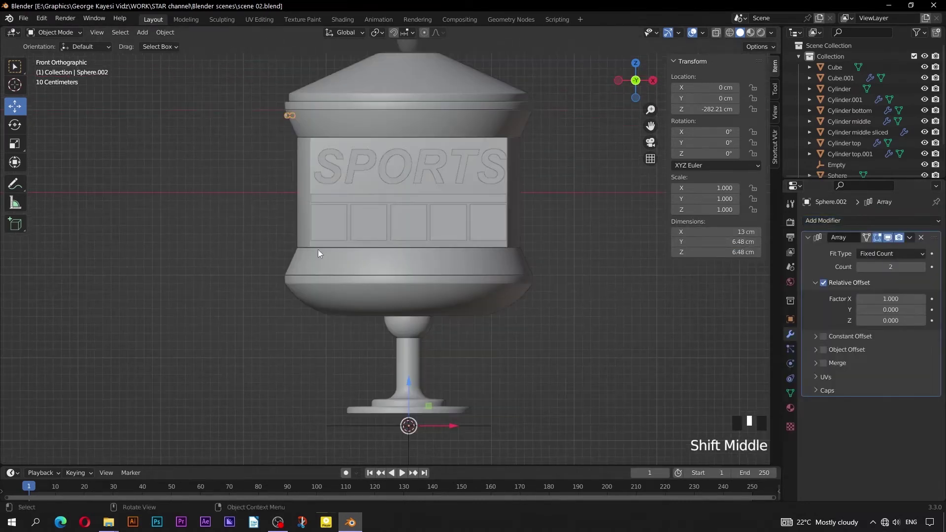
click(894, 267)
text(60)
key(Return)
Set the array's relative X offset to 0 and enable Object Offset using the Empty as the offset object.
click(890, 299)
text(0)
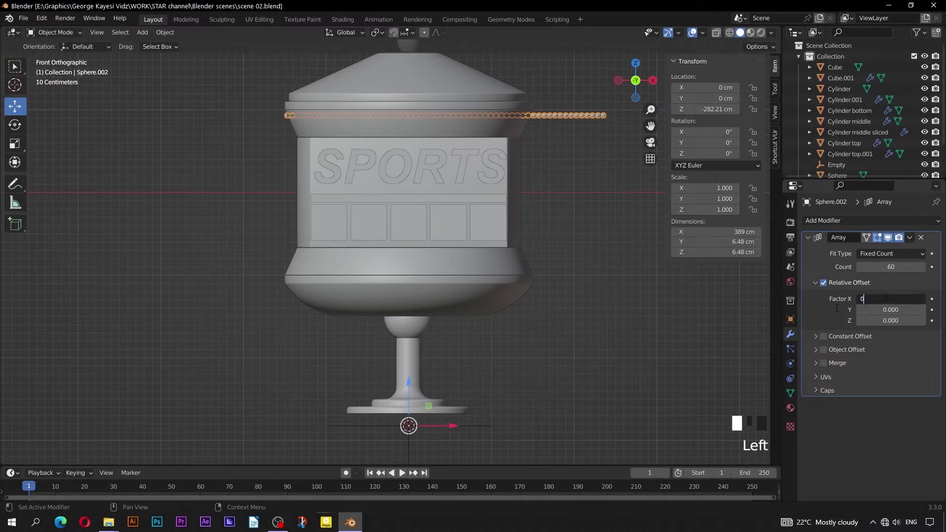
key(Return)
click(823, 349)
click(815, 350)
click(919, 366)
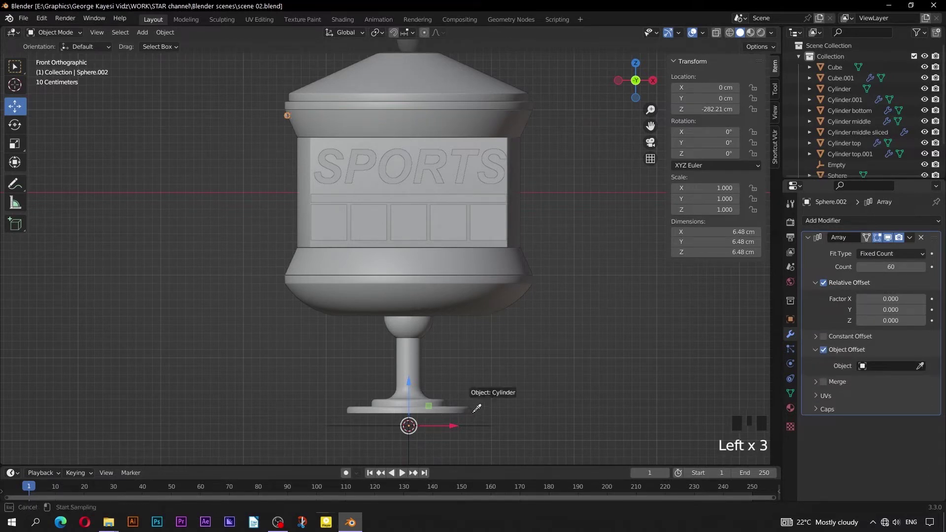
click(480, 427)
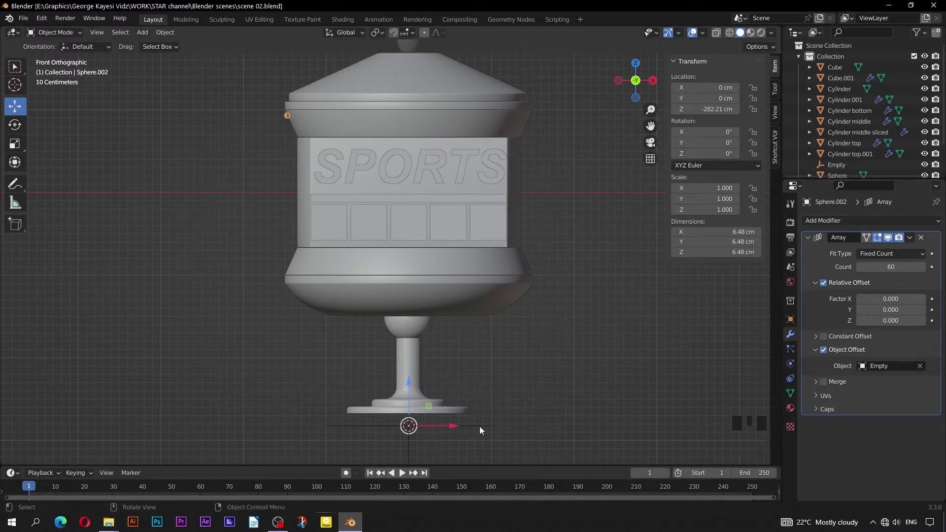
Rotate the empty 6° around Z to spread the balls in a full circle.
click(480, 427)
click(708, 154)
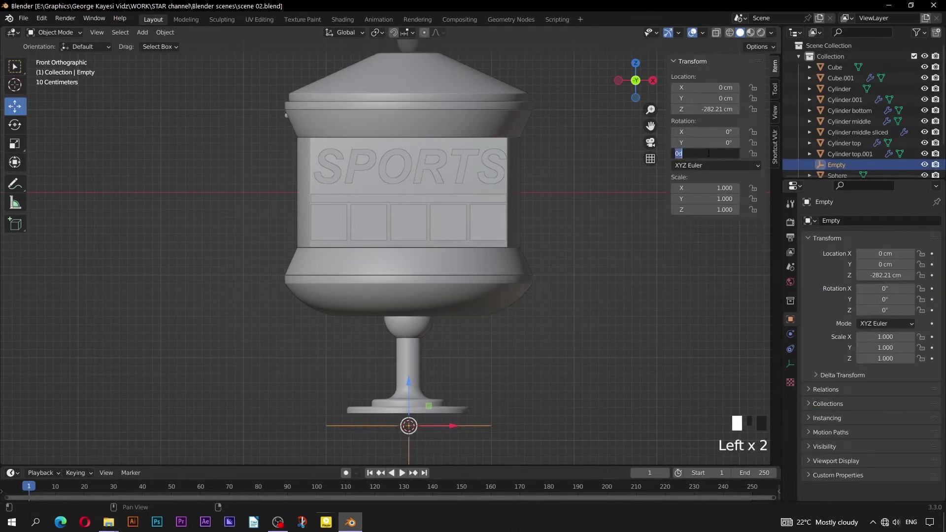
text(6)
key(Return)
Hide the ball's array in Edit Mode, scale the ball down slightly and nudge it inward against the slope.
click(285, 117)
right_click(285, 118)
click(285, 117)
key(Tab)
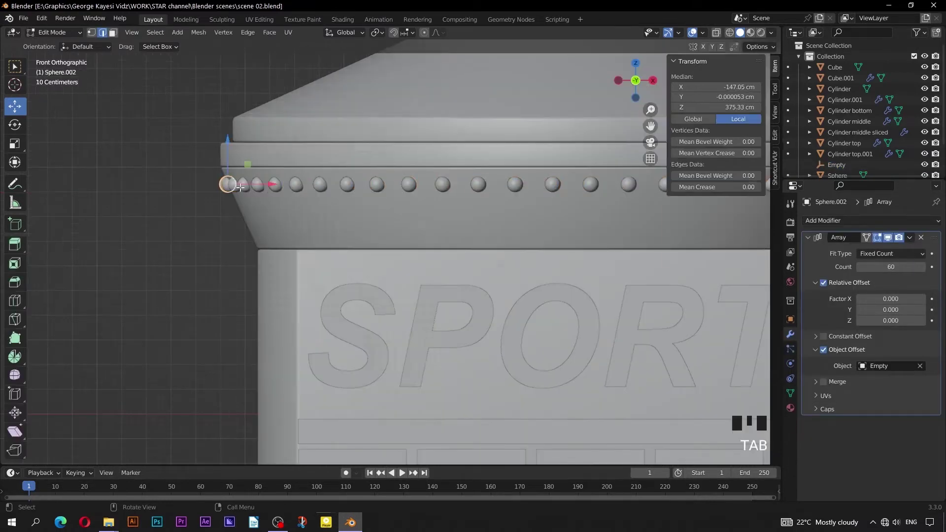
scroll(191, 198, up, 2)
shift+middle_drag(127, 160, 302, 192)
scroll(303, 192, up, 2)
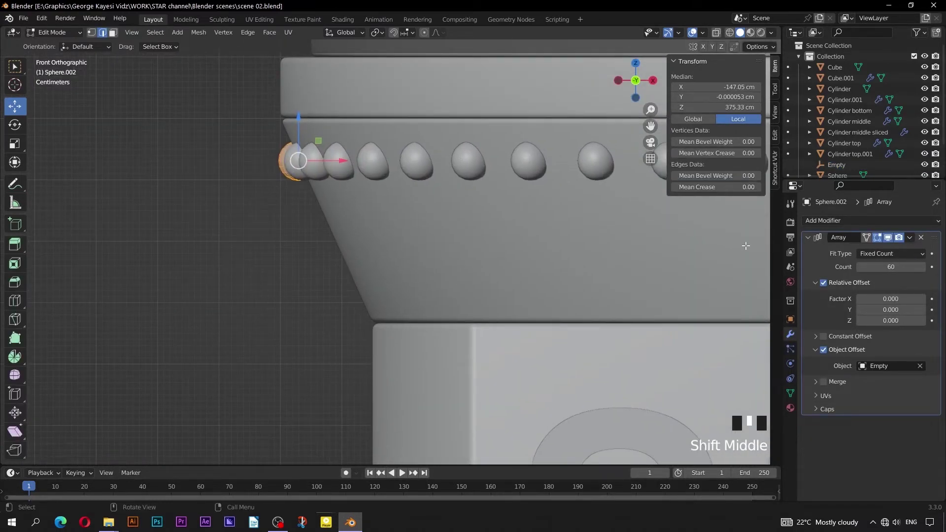
click(877, 238)
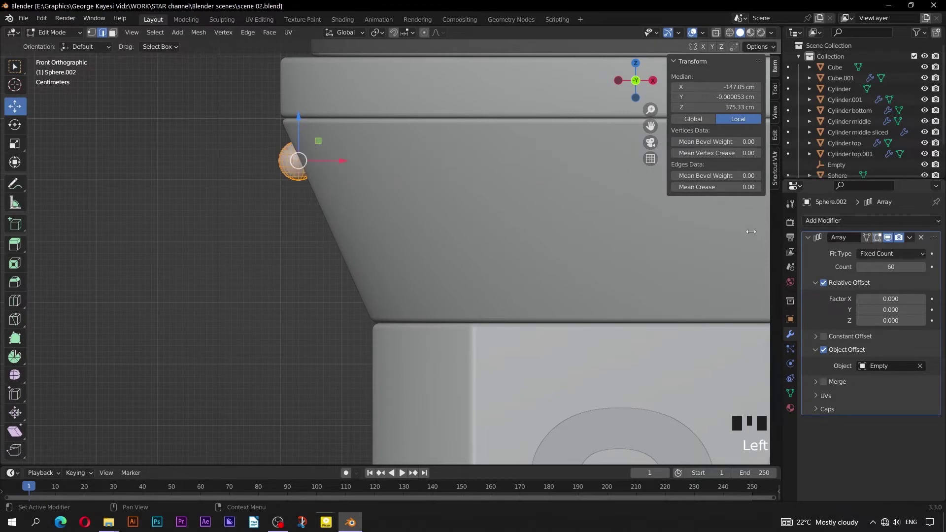
key(s)
click(393, 206)
drag(335, 158, 337, 158)
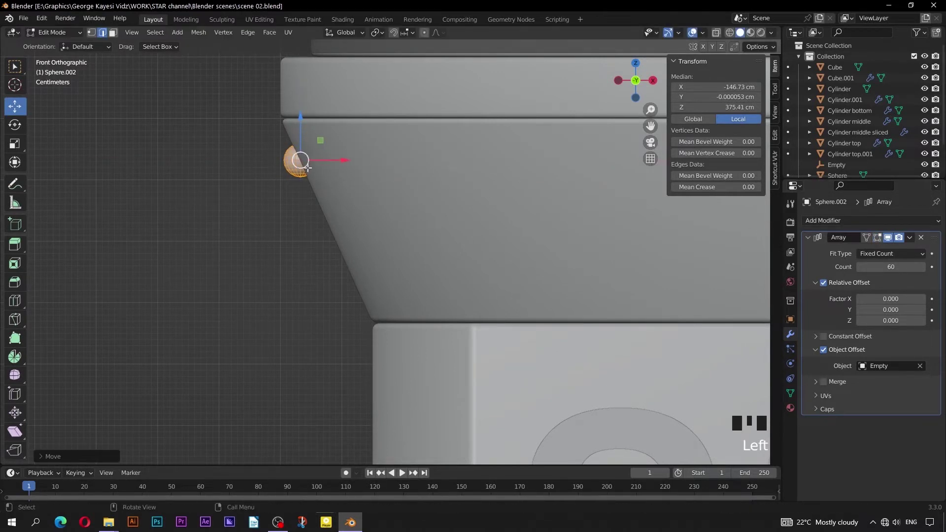
Duplicate the ball onto the upper rim band at about local Z 387 cm, scale the copy down and adjust its X position.
shift+middle_drag(323, 158, 330, 251)
key(shift+d)
click(314, 179)
key(s)
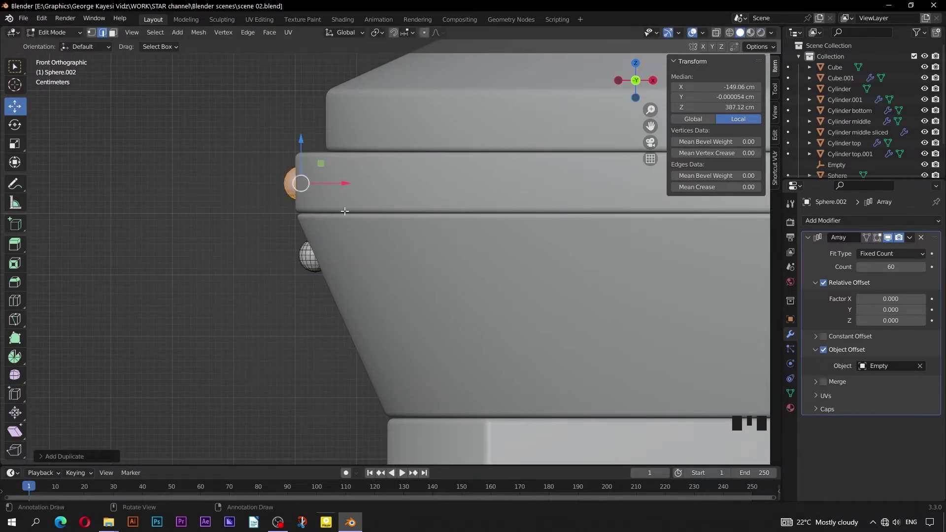
click(346, 211)
drag(335, 184, 334, 184)
Duplicate the ball on the upper slope to the slope's lower edge, scale the copy down and seat it against the surface.
scroll(315, 244, down, 2)
shift+middle_drag(315, 245, 332, 250)
scroll(333, 253, down, 1)
click(309, 197)
key(l)
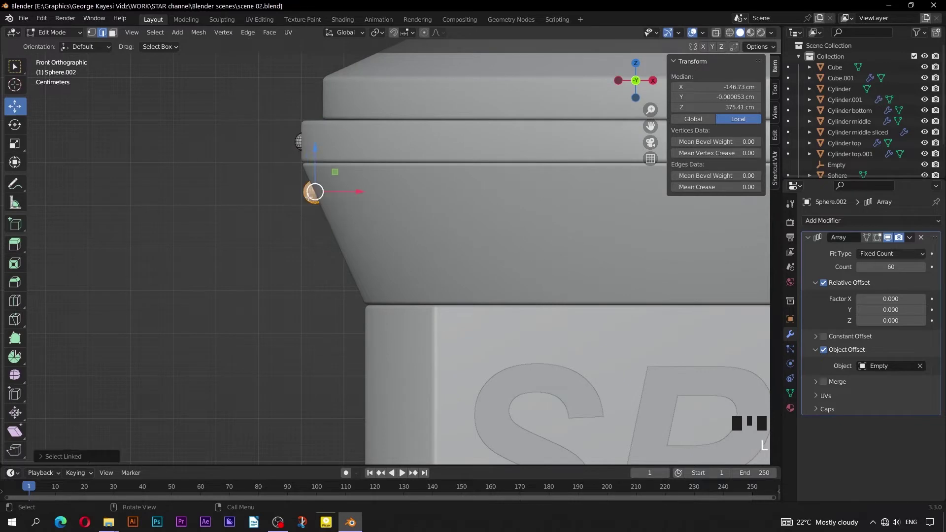
key(shift+d)
click(356, 285)
key(s)
click(378, 295)
drag(374, 285, 356, 270)
drag(373, 290, 375, 290)
Duplicate the larger ball on the upper slope and move the copy down to the lower flared section, about local Z 190 cm.
scroll(362, 300, down, 2)
shift+middle_drag(362, 301, 344, 187)
click(336, 182)
key(l)
scroll(361, 268, down, 5)
key(shift+d)
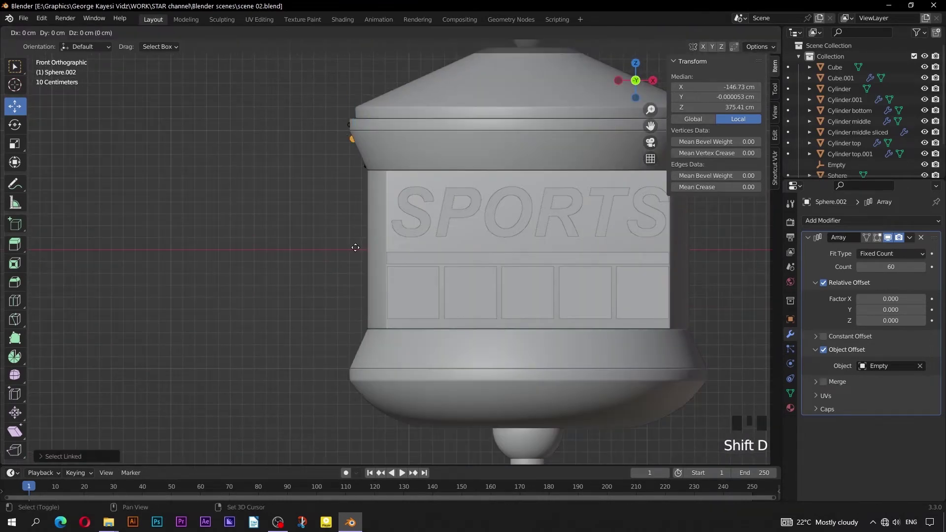
click(355, 247)
drag(352, 105, 353, 327)
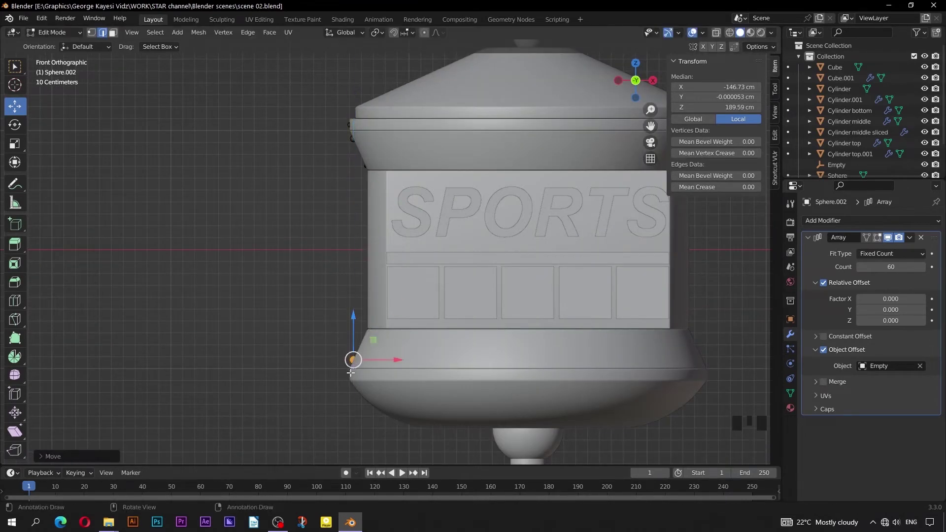
Seat the copied ball on the lower section's slope just above its rim, at about local X -147 cm and Z 188 cm.
scroll(359, 333, up, 3)
shift+middle_drag(360, 335, 377, 286)
scroll(367, 381, up, 5)
shift+middle_drag(367, 381, 382, 291)
scroll(382, 290, up, 3)
drag(303, 325, 307, 325)
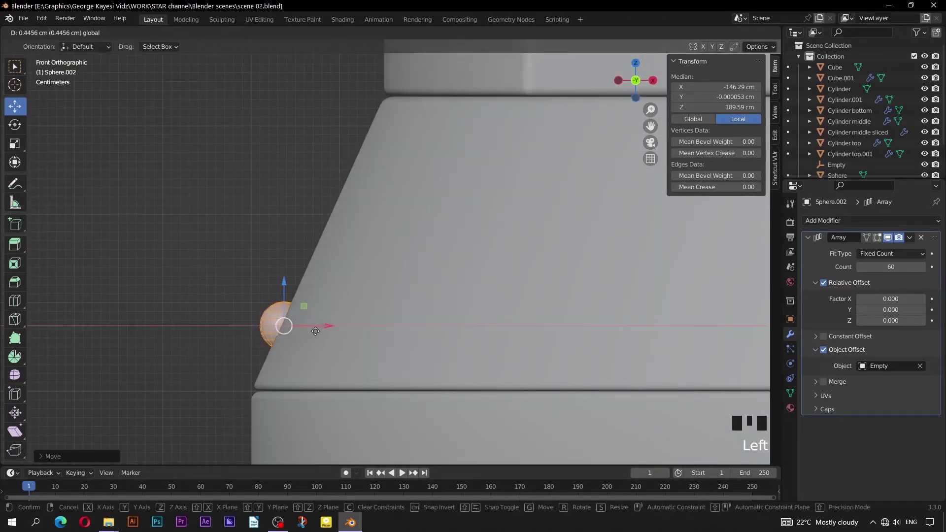
shift+middle_drag(331, 361, 360, 275)
key(g)
click(319, 270)
Duplicate the ball onto the lower rim band at about local Z 177 cm and scale the copy down.
key(shift+d)
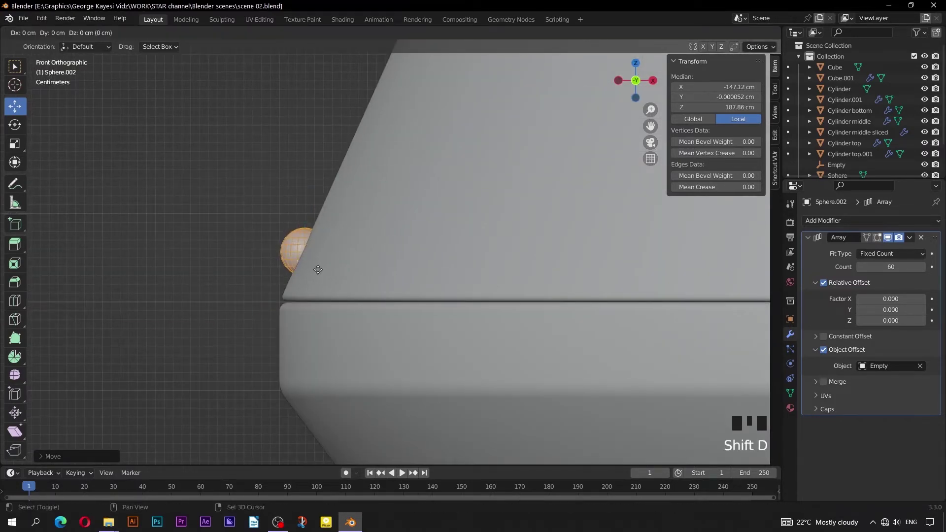
click(301, 363)
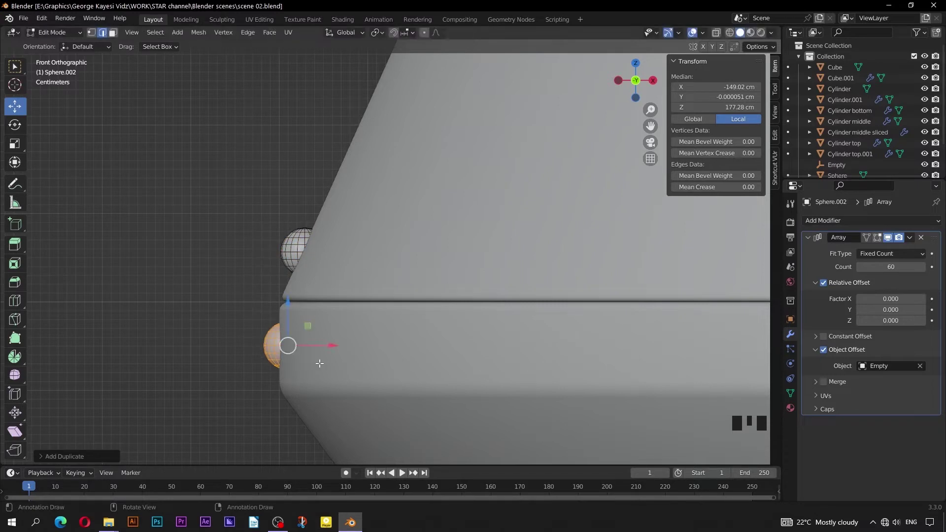
key(s)
click(312, 364)
Duplicate the lower rim ball to the top of the slope at about local Z 212 cm, shrinking it and centring it on the edge in X-ray view.
scroll(304, 336, down, 1)
shift+middle_drag(304, 337, 298, 359)
key(shift+d)
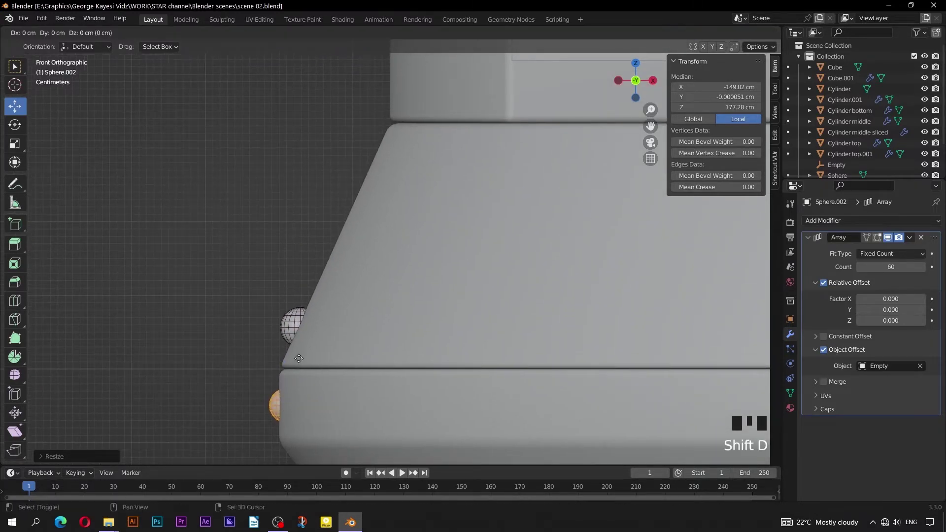
key(s)
click(414, 167)
key(alt+slash)
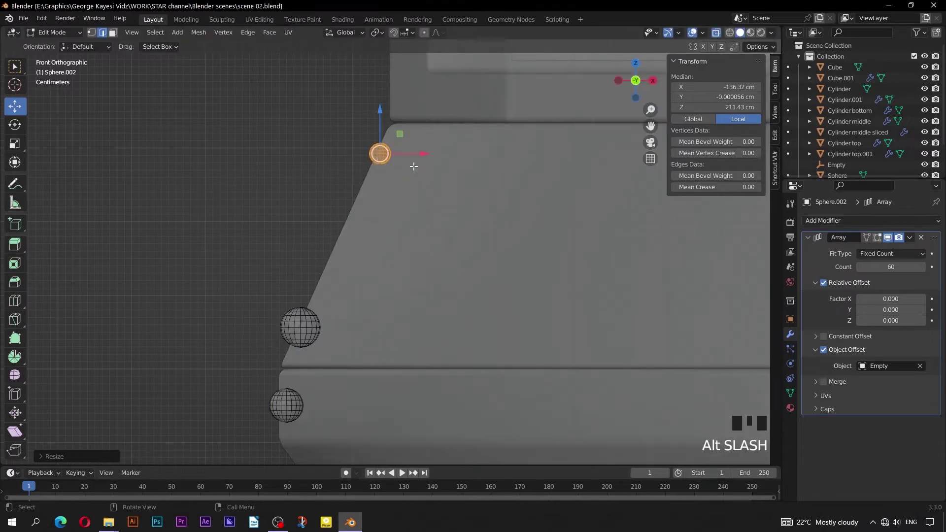
key(g)
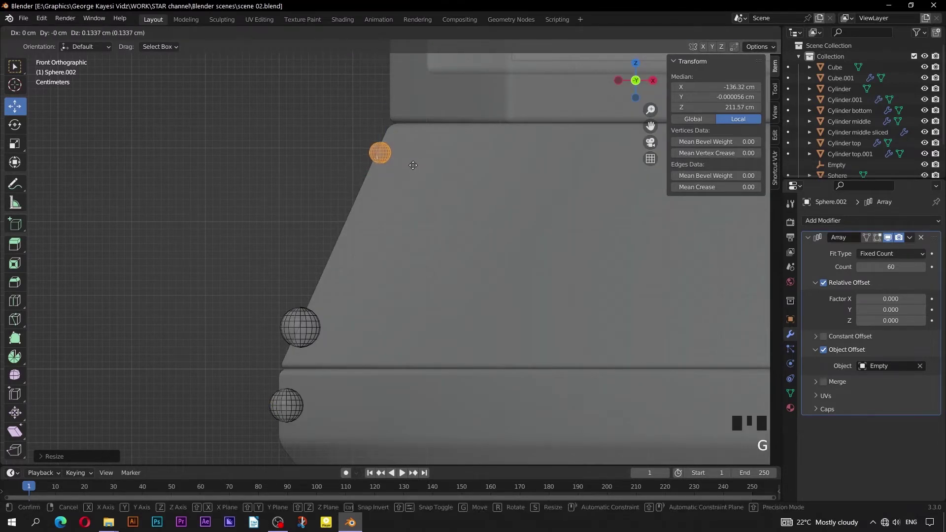
click(414, 150)
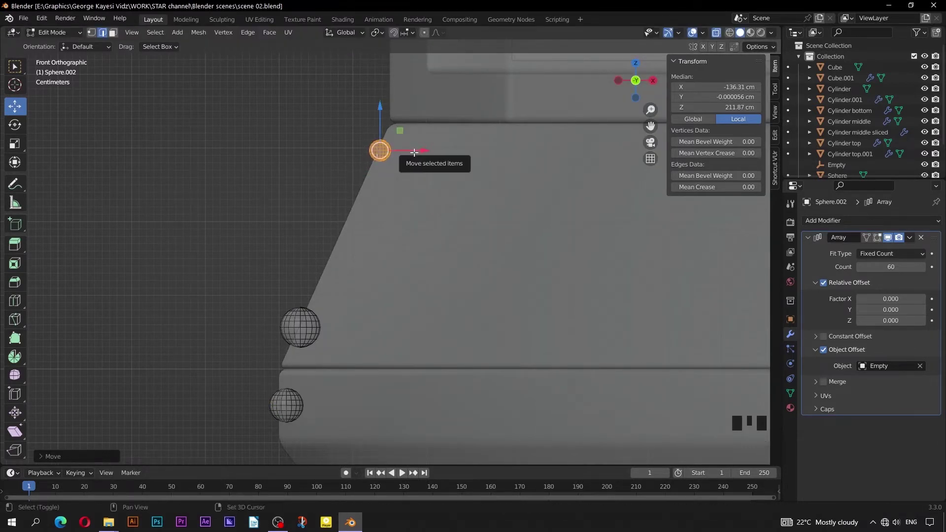
Duplicate the topmost ball on the lower slope to just beneath it, scale the copy down and align it with the slope edge.
key(shift+d)
click(402, 178)
key(s)
click(411, 198)
drag(413, 176, 396, 176)
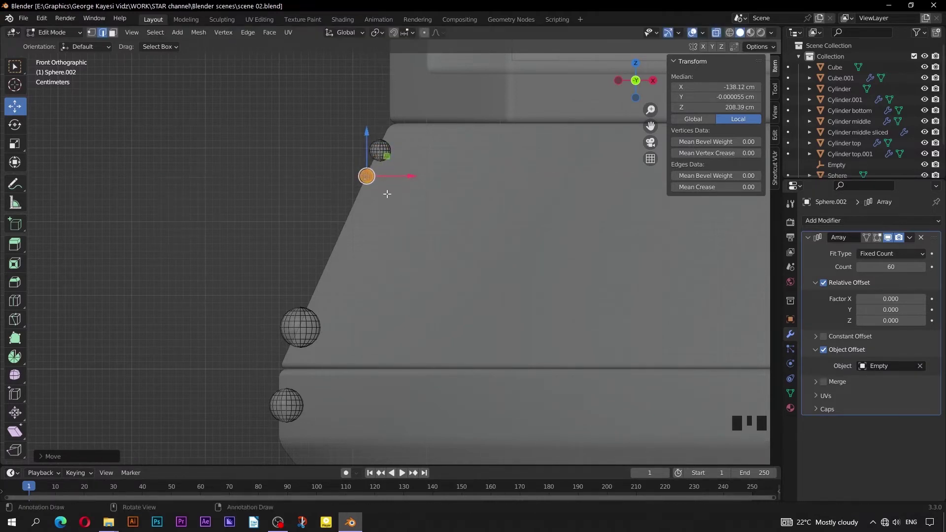
scroll(396, 176, down, 3)
shift+middle_drag(319, 208, 331, 291)
scroll(302, 314, down, 3)
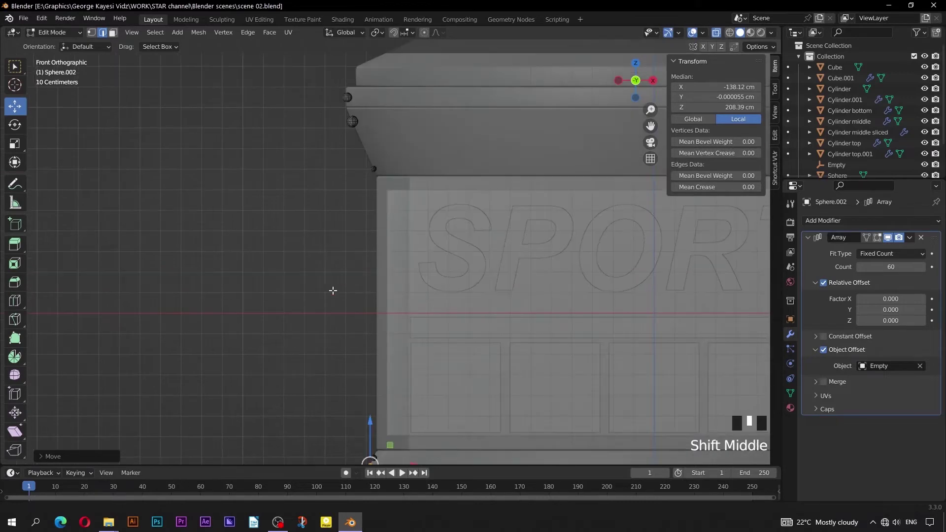
Shift the large ball on the upper flared section's slope slightly up along the slope edge.
scroll(347, 163, up, 3)
shift+middle_drag(346, 163, 367, 215)
scroll(344, 180, up, 1)
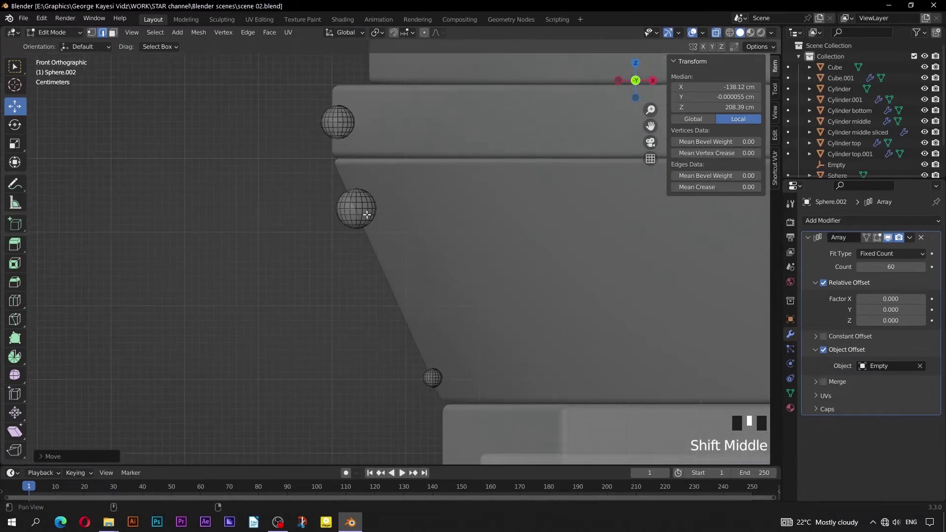
click(367, 213)
key(l)
key(g)
click(365, 208)
Duplicate that ball just beneath it, scale the copy to about half, and centre it on the edge near local X -145 cm, Z 372 cm.
key(shift+d)
click(383, 248)
key(s)
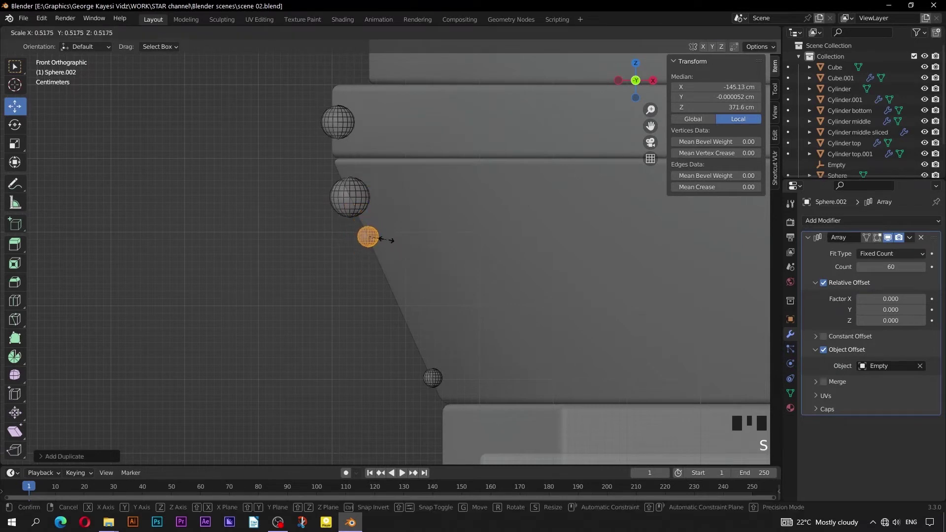
click(377, 241)
key(g)
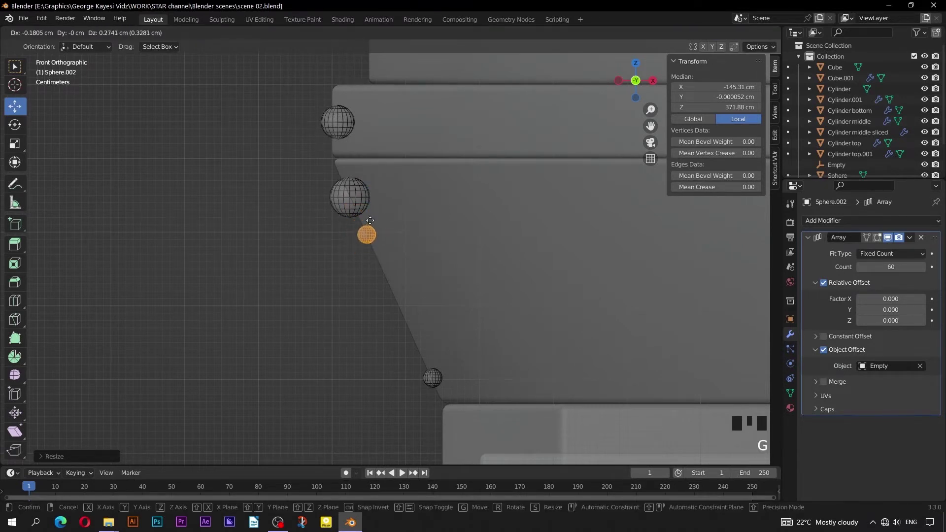
click(366, 215)
scroll(366, 215, down, 4)
shift+middle_drag(366, 215, 338, 250)
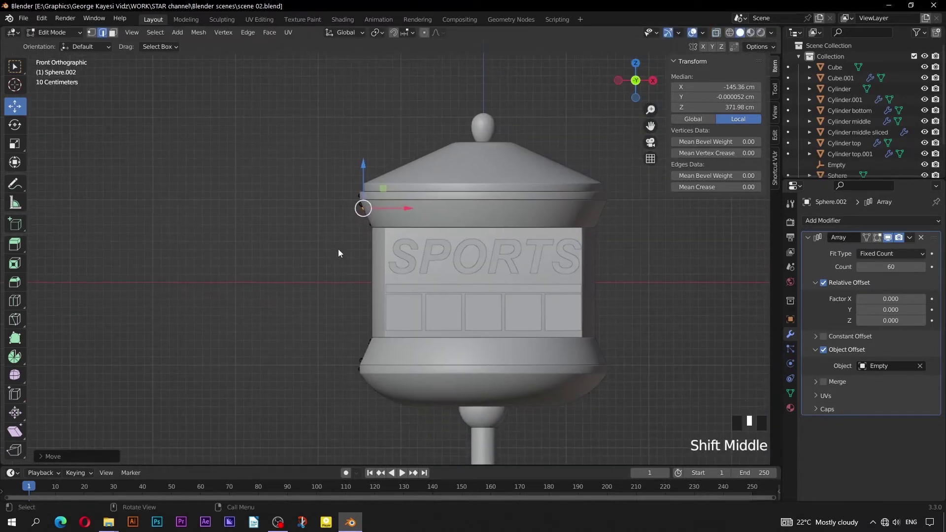
key(Tab)
click(327, 252)
scroll(416, 208, up, 2)
scroll(416, 208, down, 2)
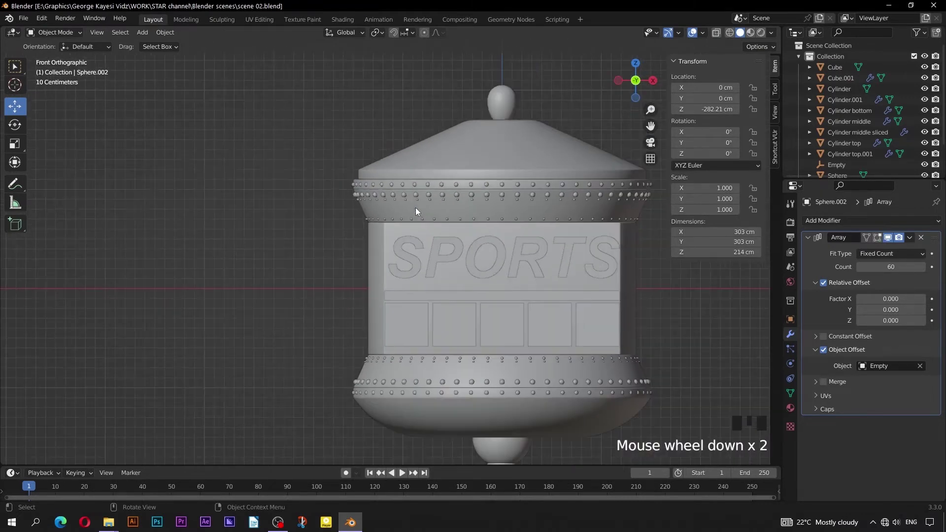
middle_drag(306, 221, 346, 226)
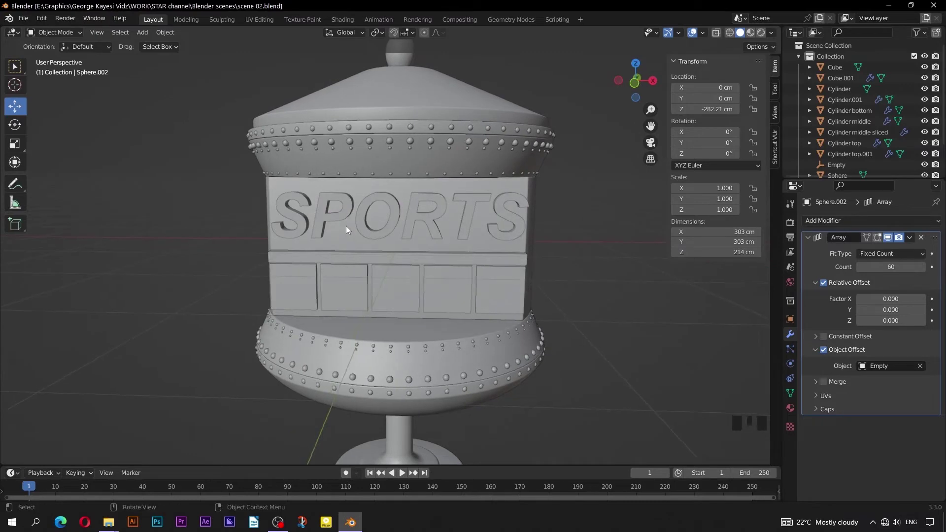
In front-view Edit Mode, snap the 3D cursor to the selected small ball on the upper slope.
key(KP_1)
scroll(278, 186, up, 1)
key(Tab)
scroll(231, 177, up, 5)
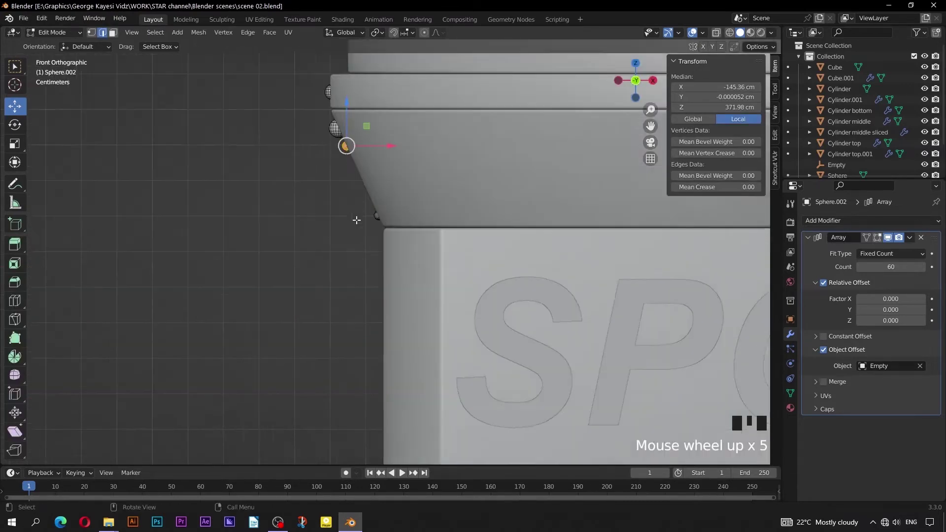
shift+middle_drag(355, 220, 347, 239)
key(shift+s)
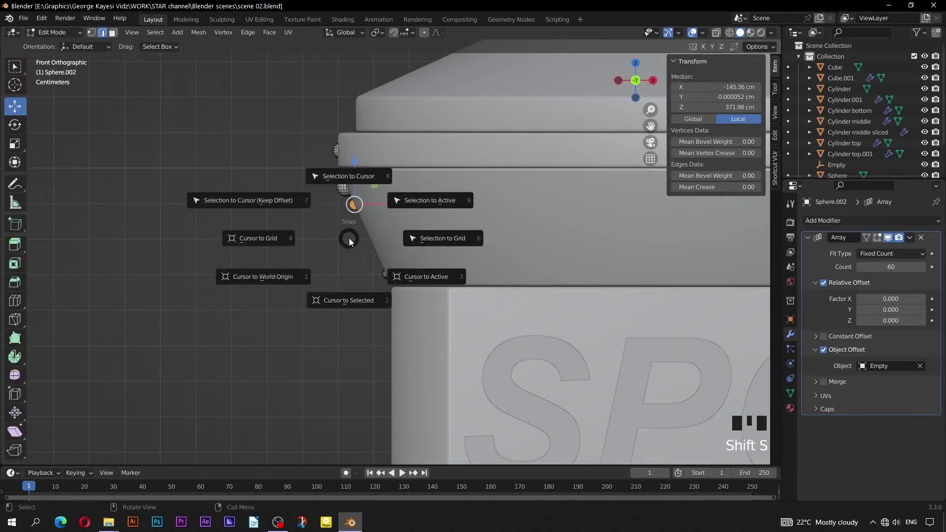
click(349, 300)
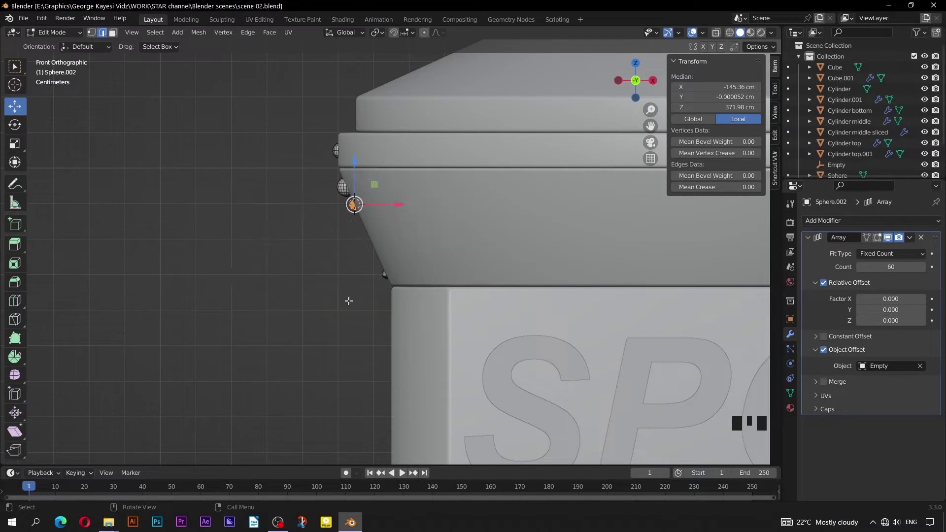
Add a cube at the 3D cursor and, in X-ray view, scale it down to just larger than the small ball.
click(180, 35)
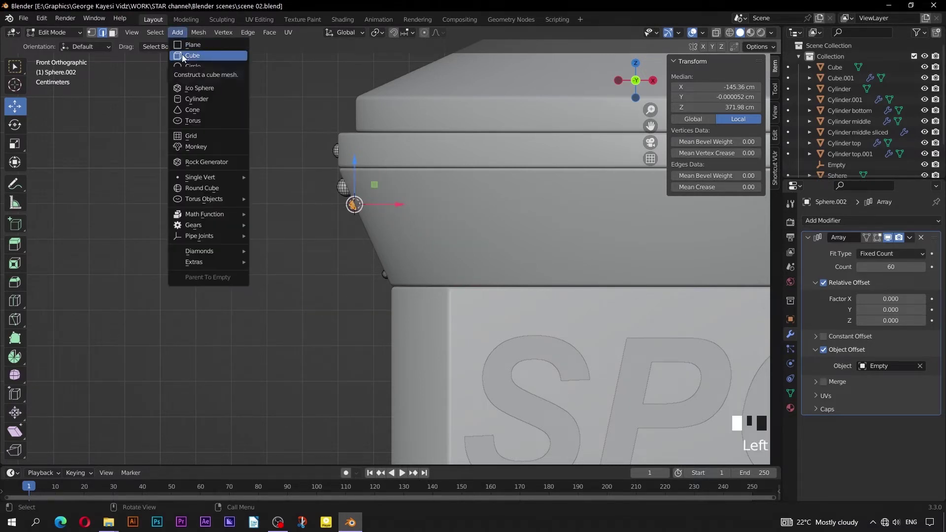
click(182, 55)
key(alt+slash)
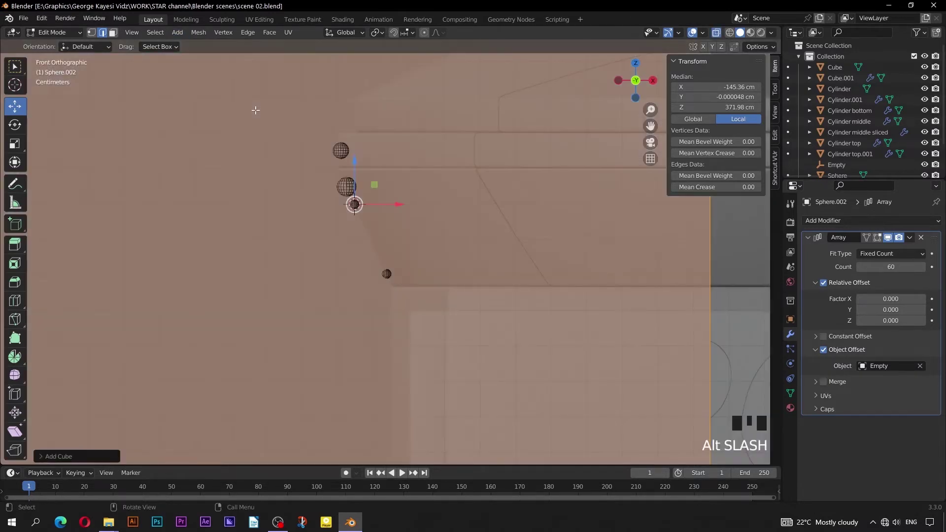
key(s)
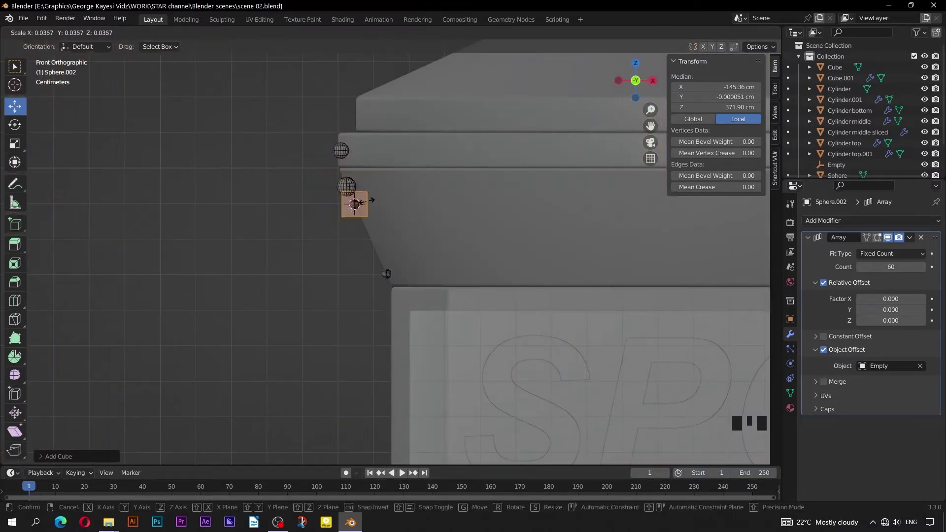
scroll(398, 228, up, 2)
click(366, 197)
key(s)
click(375, 207)
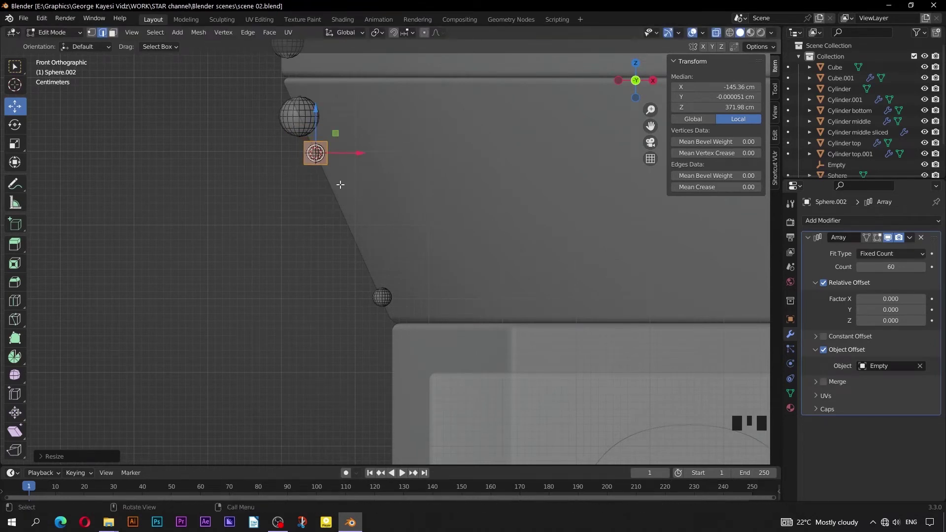
Place the cube just below the small ball and stretch its bottom edges down the slope to about local X -135 cm, Z 354 cm.
key(g)
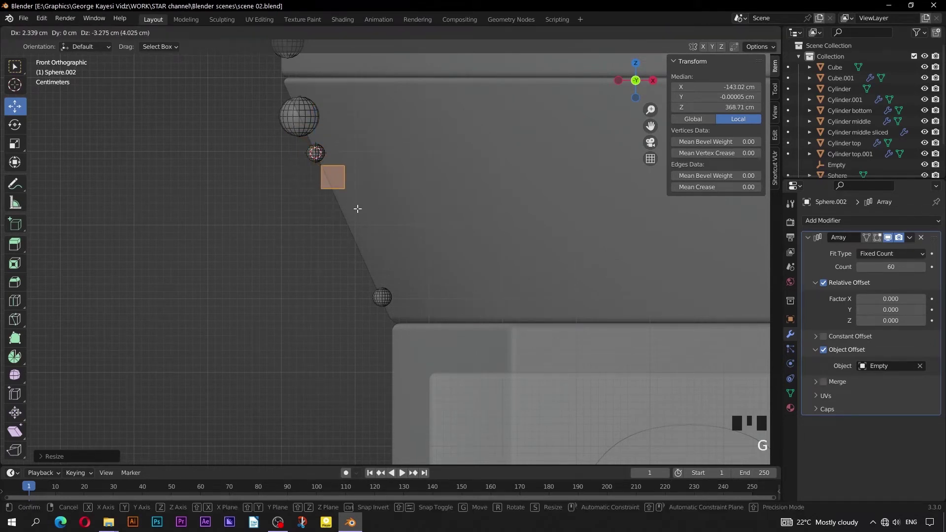
click(358, 208)
drag(397, 224, 301, 182)
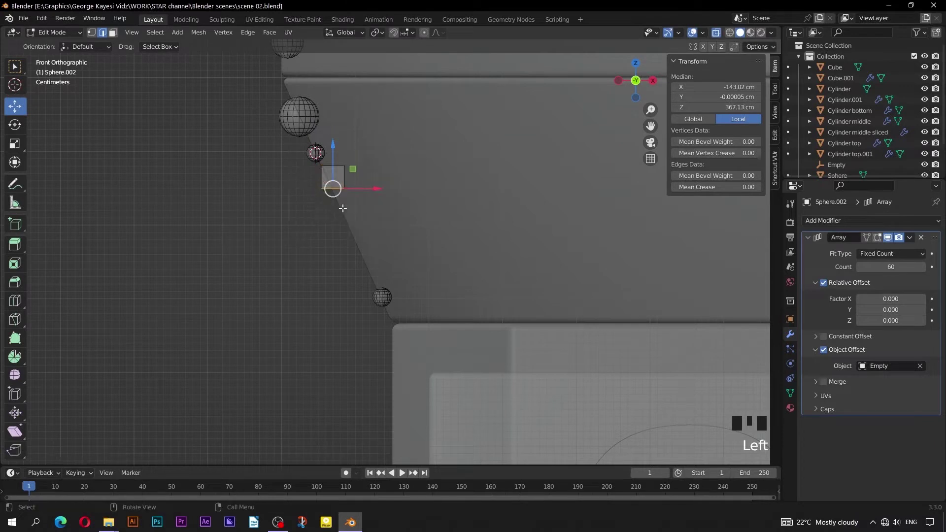
key(g)
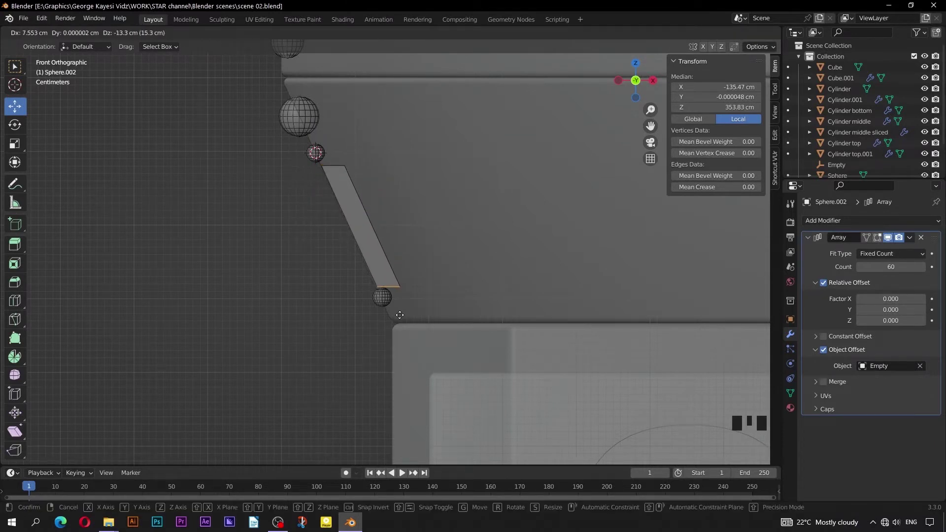
click(399, 315)
key(g)
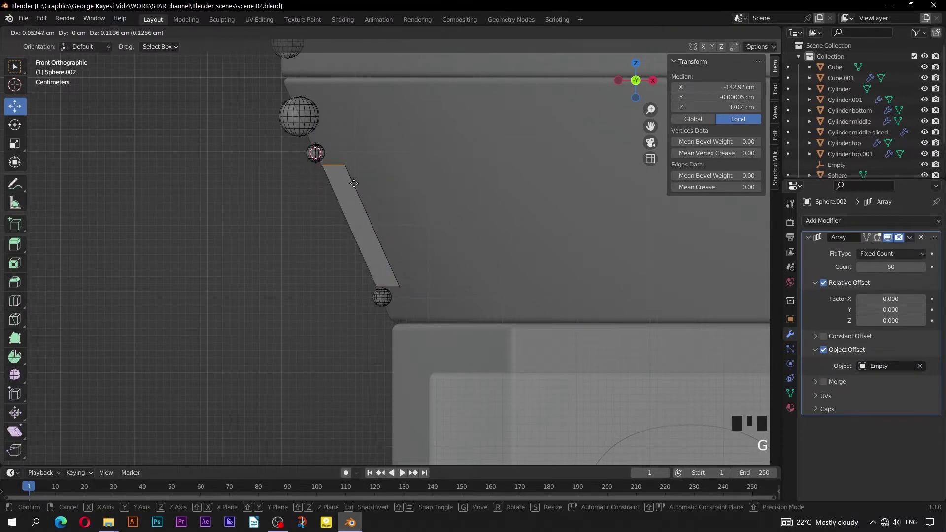
click(345, 184)
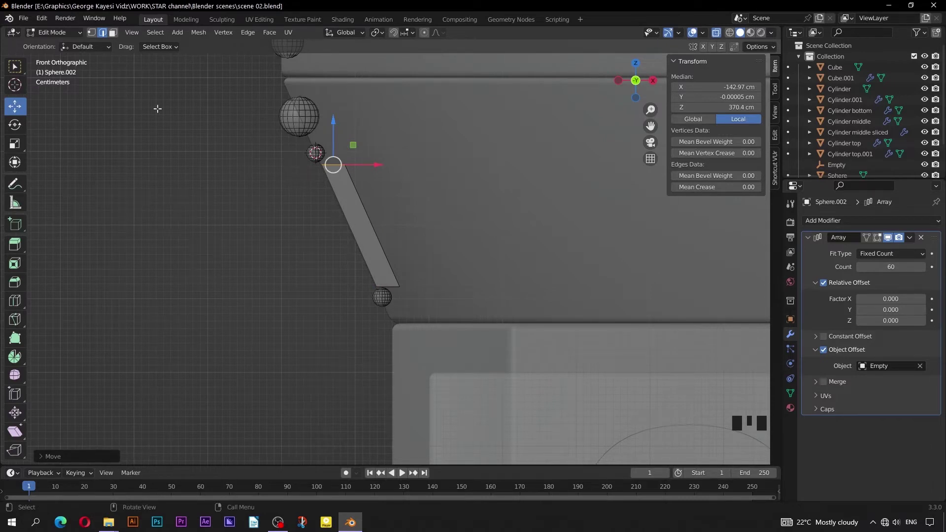
Pull the slanted block's outer face outward along X to about local X -152 cm.
click(113, 32)
drag(313, 212, 286, 237)
click(372, 226)
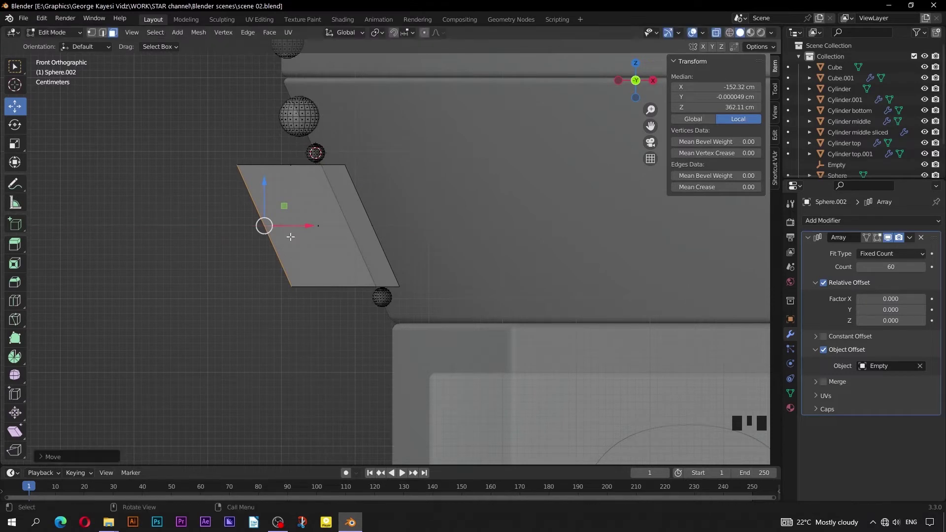
Edge-slide the block's upper outer edge down its outer face to about local X -151 cm, Z 358 cm, forming a wedge.
click(103, 35)
drag(193, 121, 252, 173)
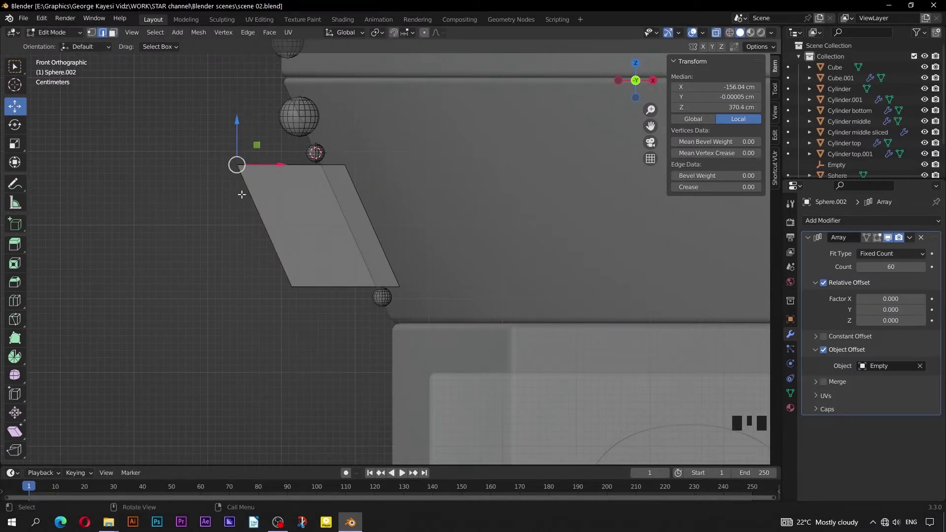
key(g)
key(g)
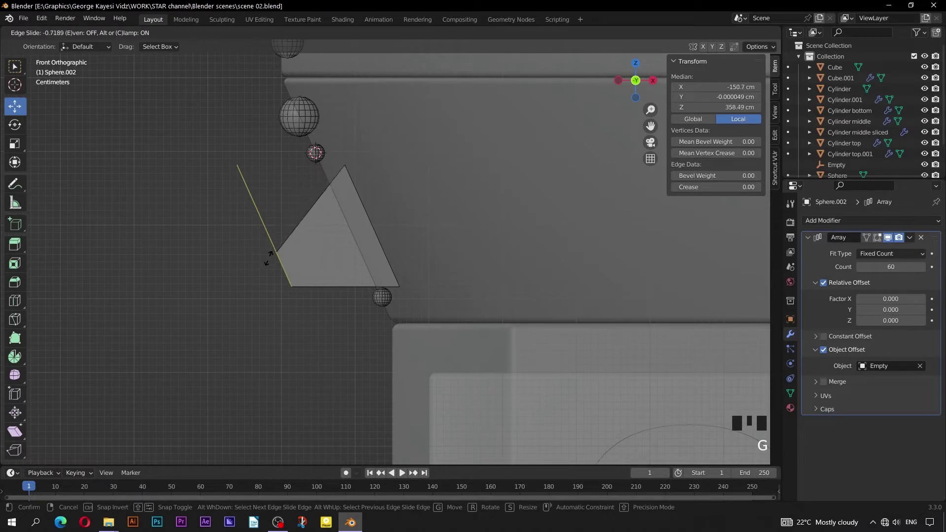
click(269, 257)
Raise the wedge's tip to about local X -143 cm, Z 374 cm, and bring its outer edges in to about X -148 cm.
click(346, 166)
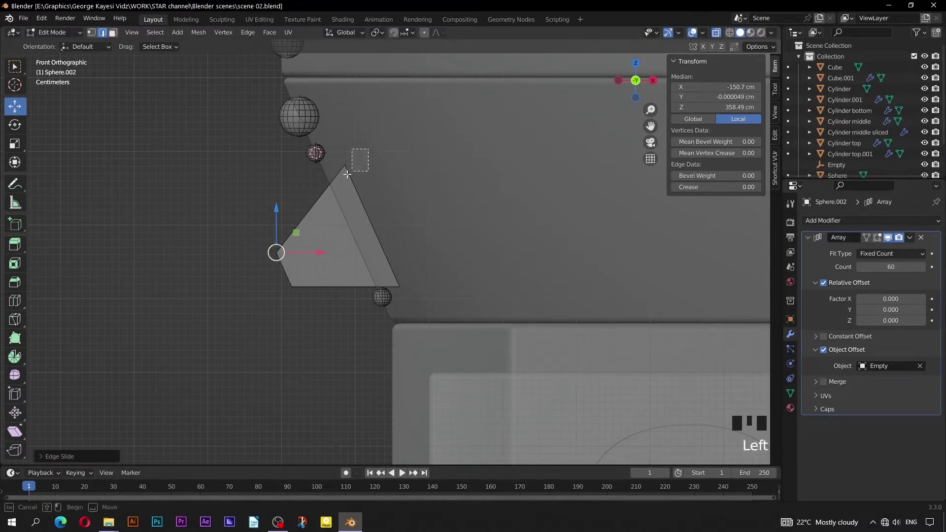
key(g)
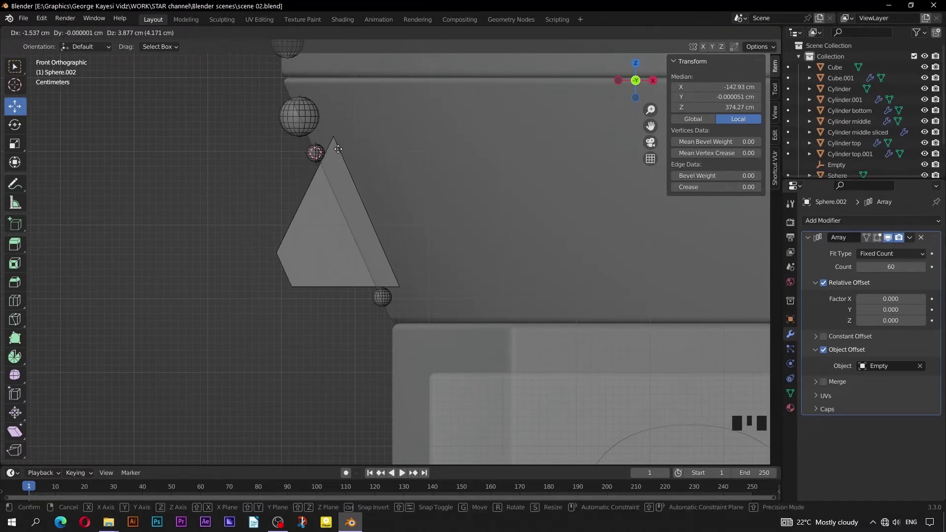
click(334, 138)
click(287, 270)
drag(321, 270, 331, 275)
Duplicate the wedge onto the lower section at about local X -145 cm, Z 199 cm, and rotate the copy to follow that slope.
scroll(333, 276, down, 6)
shift+middle_drag(366, 289, 327, 173)
scroll(325, 266, down, 2)
shift+middle_drag(323, 275, 325, 224)
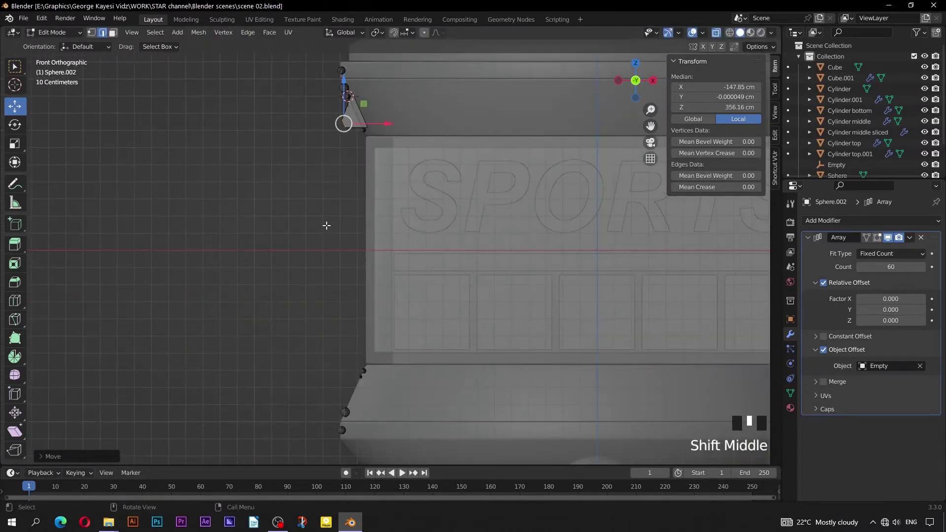
click(359, 115)
key(l)
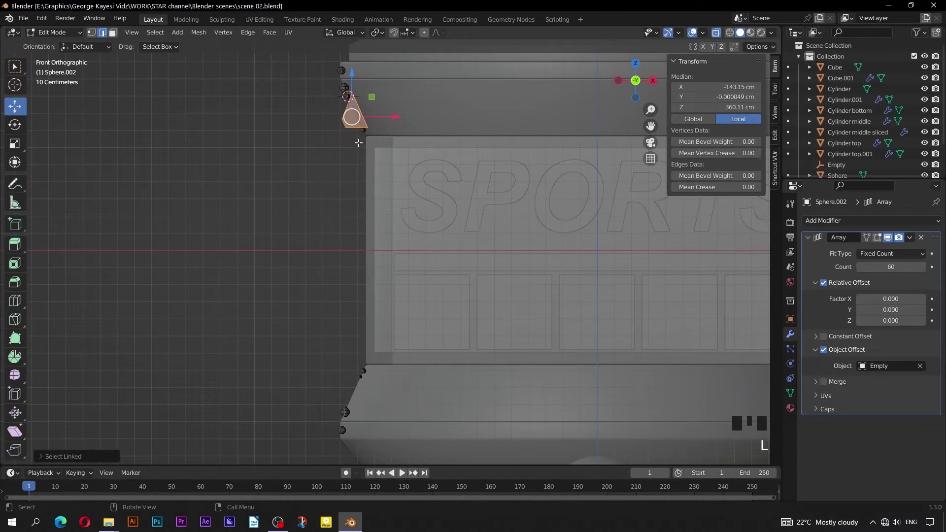
key(shift+d)
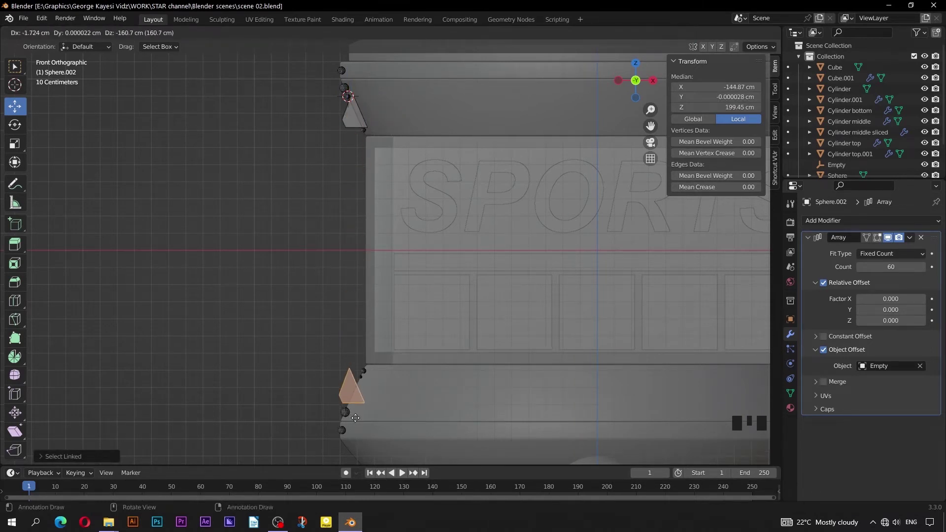
click(353, 394)
scroll(353, 356, up, 2)
shift+middle_drag(352, 357, 368, 262)
key(r)
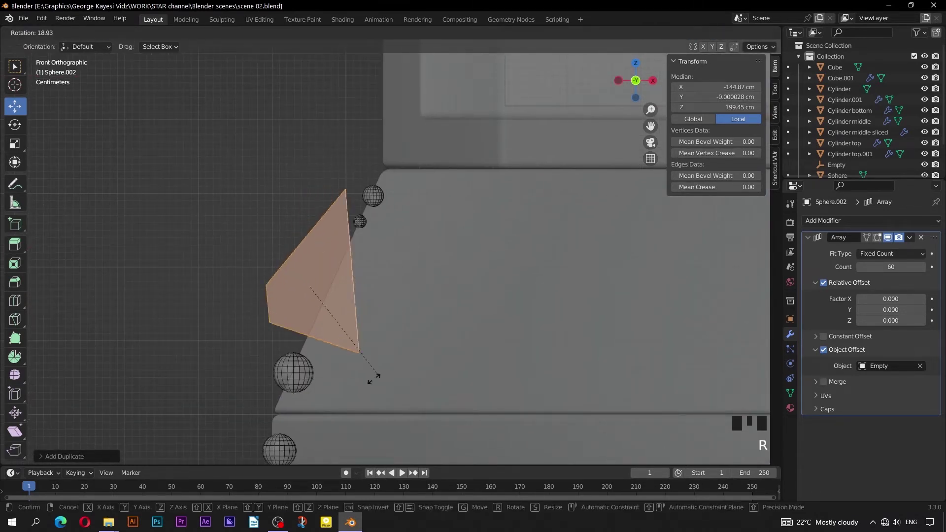
click(306, 385)
scroll(307, 385, up, 1)
shift+middle_drag(307, 385, 342, 370)
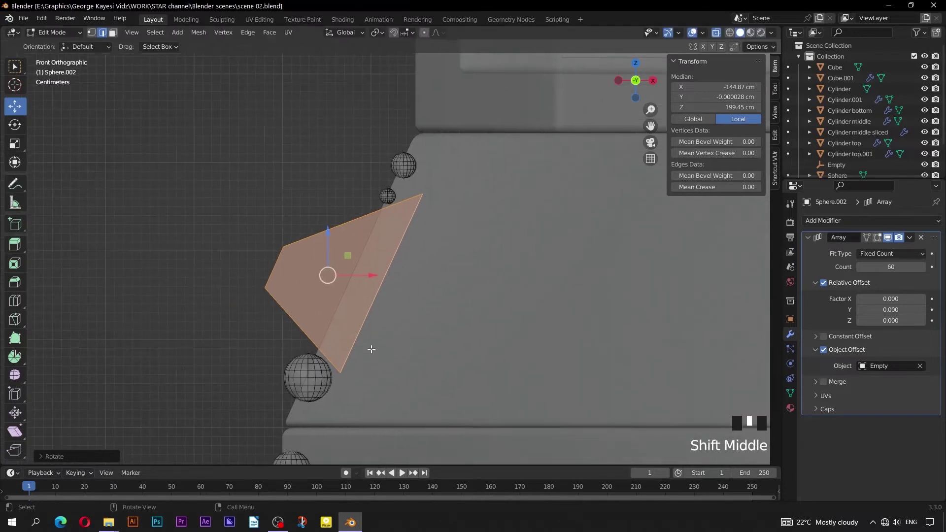
Seat the copied wedge on the lower slope between the balls, repositioning the larger ball beneath it to fit.
key(g)
click(359, 349)
click(317, 385)
key(l)
key(g)
click(335, 396)
click(351, 330)
key(l)
key(g)
click(359, 327)
Deselect everything, turn off X-ray, and enable the Array modifier's display in Edit Mode.
scroll(329, 290, down, 6)
scroll(329, 289, down, 7)
click(329, 290)
shift+middle_drag(329, 289, 311, 304)
key(alt+slash)
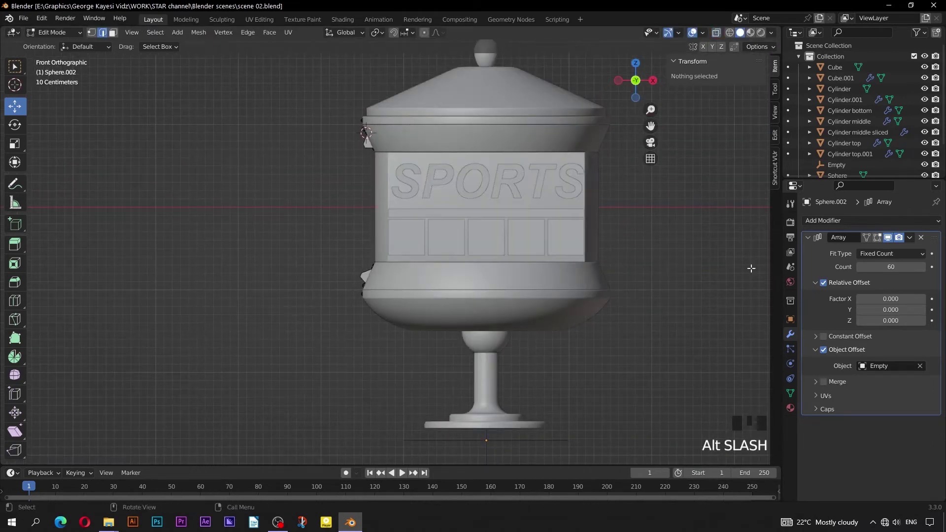
click(877, 238)
middle_drag(364, 276, 372, 147)
scroll(357, 233, up, 3)
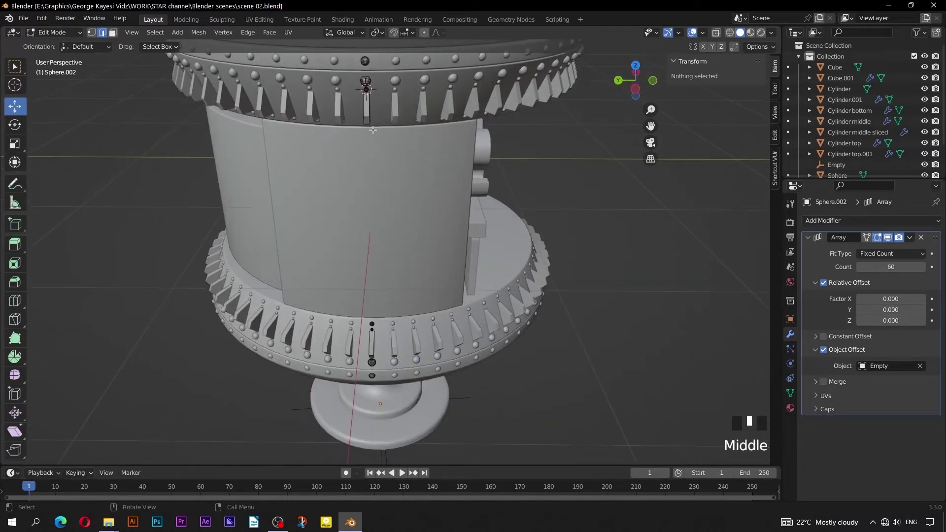
Select both the upper and lower wedges and narrow them along global Y in two scaling passes, leaving Edit Mode when done.
click(366, 116)
key(l)
key(l)
key(s)
key(y)
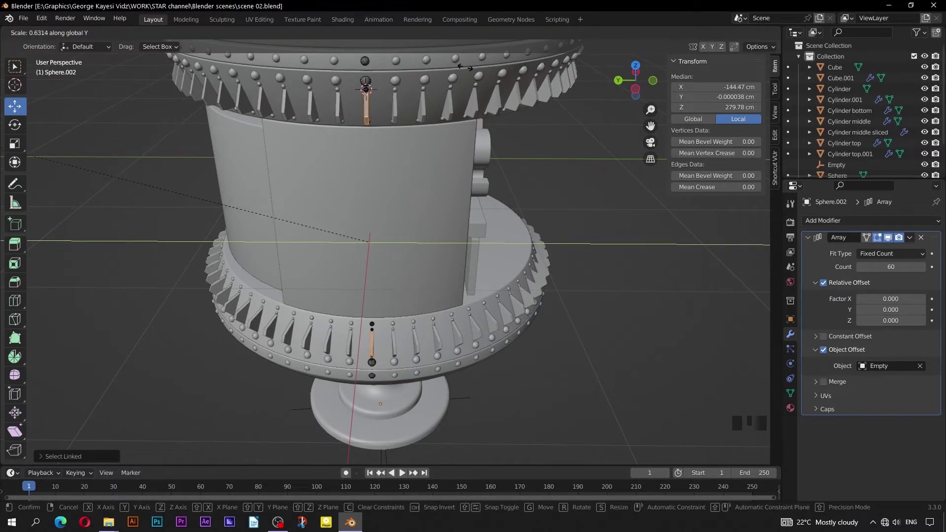
click(356, 50)
key(s)
key(y)
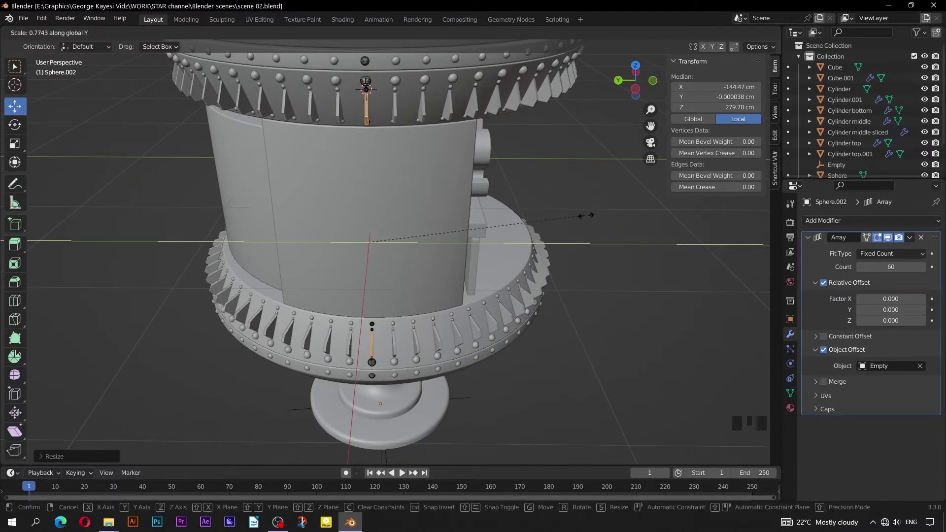
click(572, 212)
scroll(485, 209, down, 3)
middle_drag(486, 208, 370, 186)
shift+middle_drag(432, 258, 361, 252)
key(Tab)
Select the arrayed balls-and-wedges object, enlarge the Outliner, and rename the object "details".
scroll(393, 209, down, 1)
middle_drag(438, 180, 435, 173)
click(435, 173)
drag(805, 180, 804, 278)
double_click(835, 197)
text(detai)
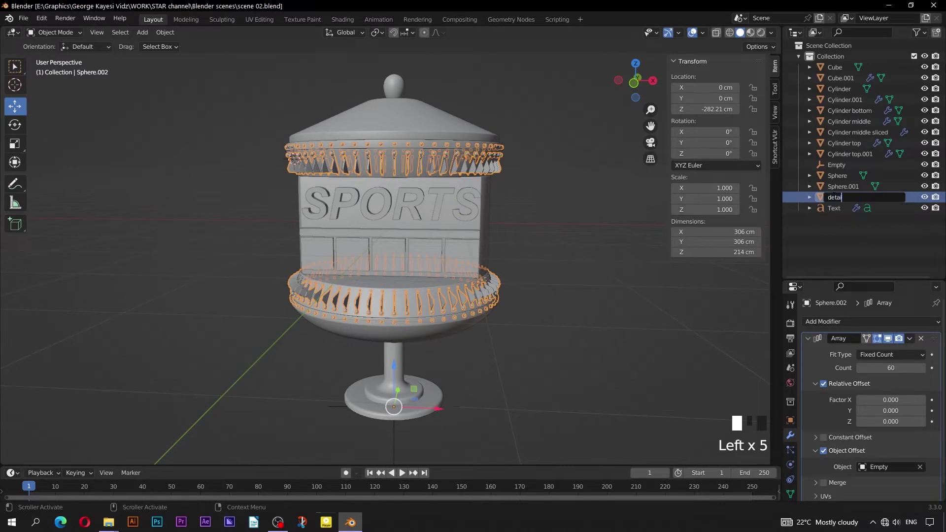
text(ls)
key(Return)
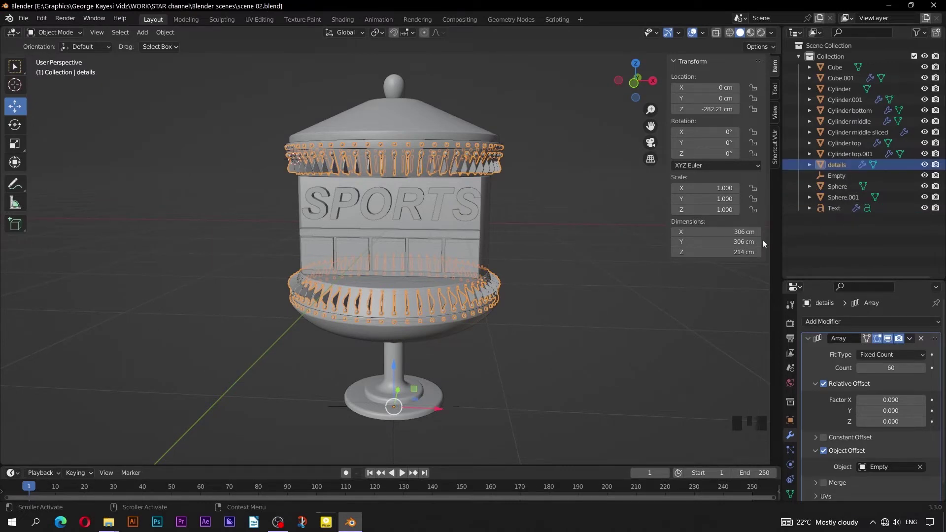
Select the row of five square panels below the SPORTS lettering and rename the object "Cube with ball icons".
click(355, 251)
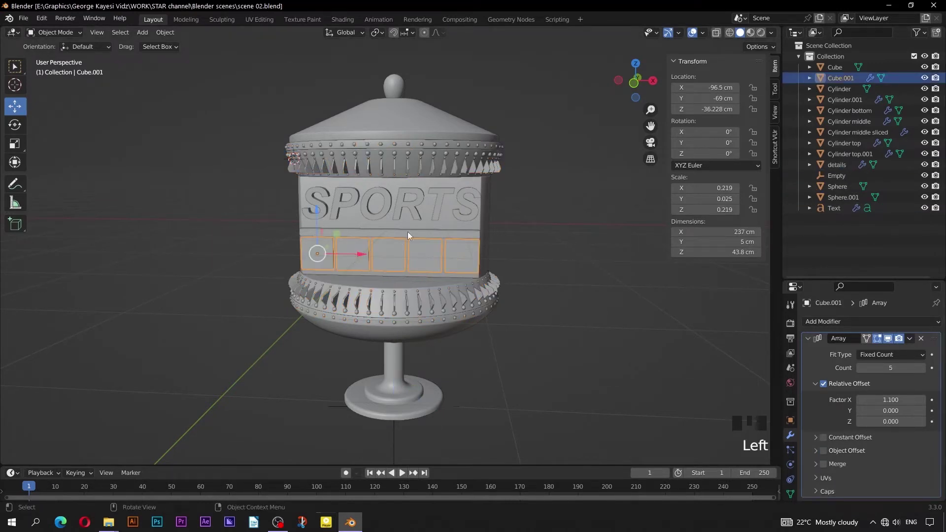
double_click(840, 78)
key(BackSpace)
key(BackSpace)
text(with ba)
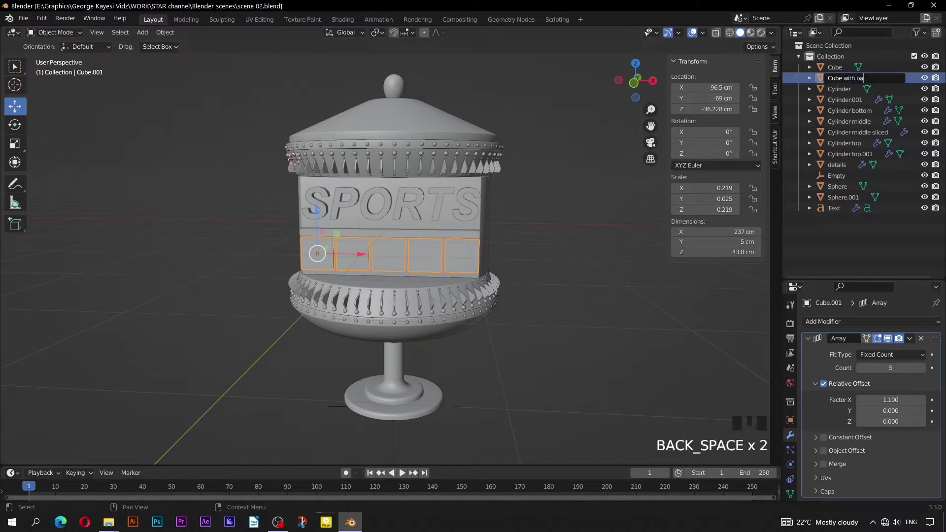
text(lls)
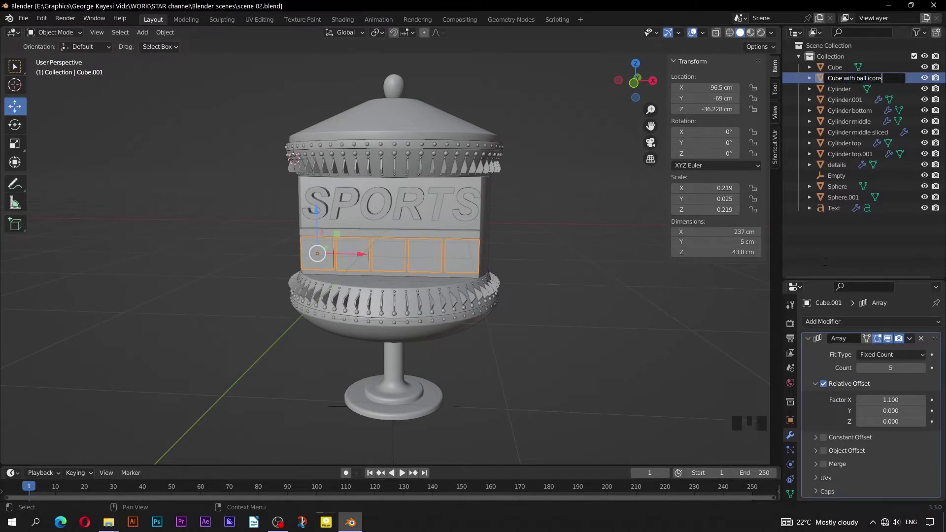
key(Return)
Select the thin horizontal strip between the lettering and the square panels and rename it "Cube bar".
click(469, 234)
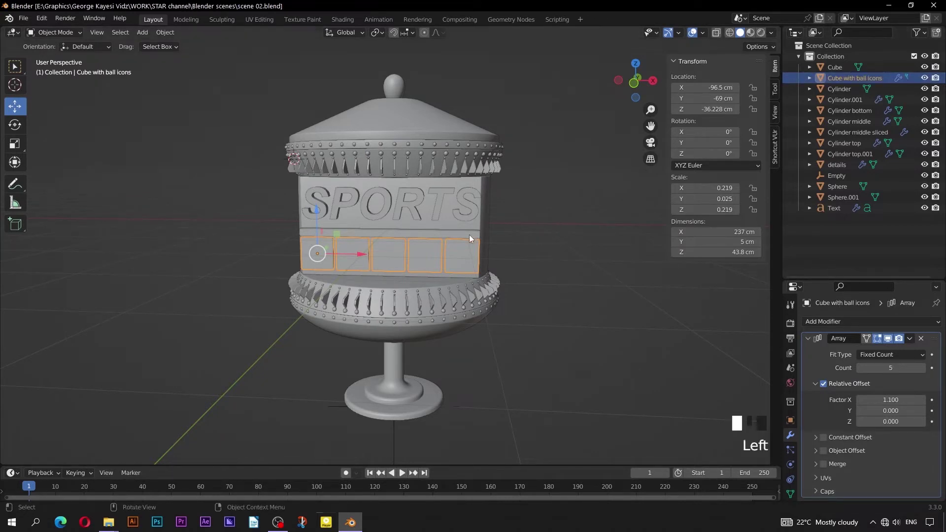
double_click(835, 67)
click(848, 68)
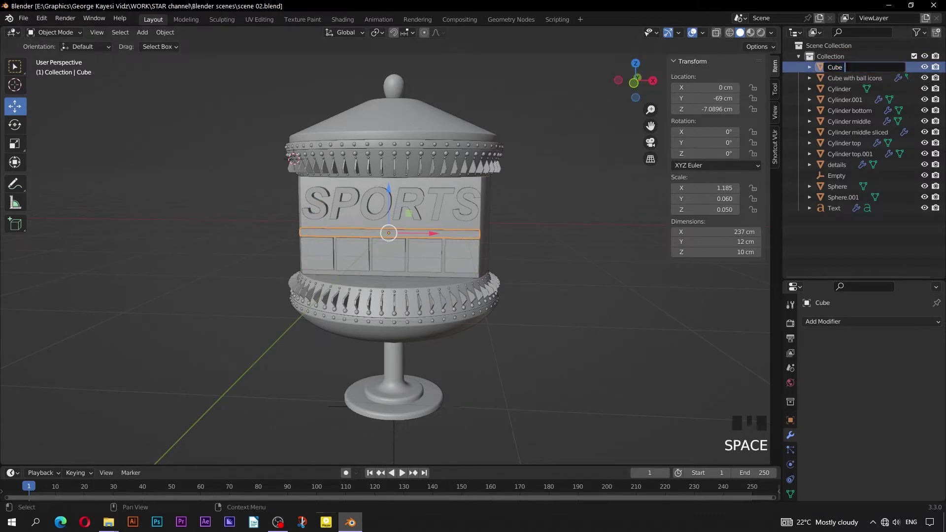
text(bar)
key(Return)
Select the round pedestal under the structure and rename it "Cylinder base".
click(840, 88)
middle_drag(493, 266, 256, 266)
double_click(839, 89)
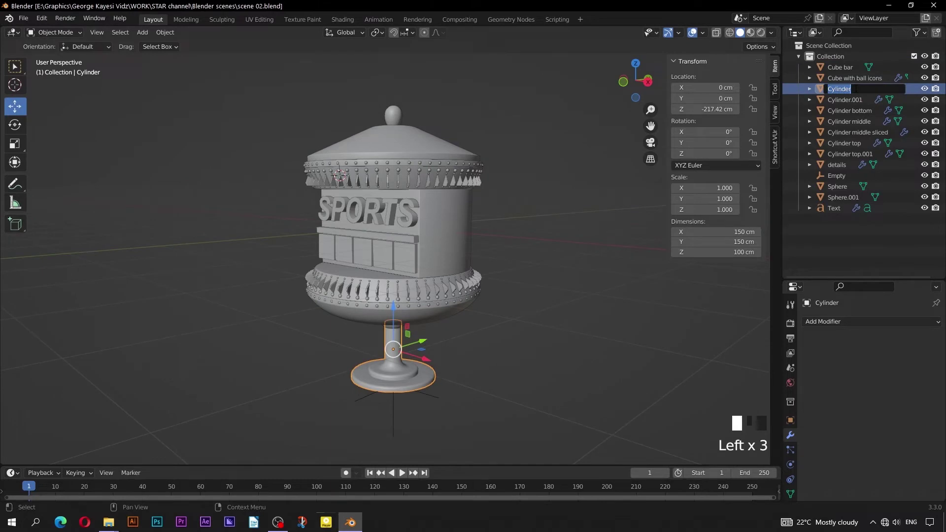
click(855, 89)
key(Return)
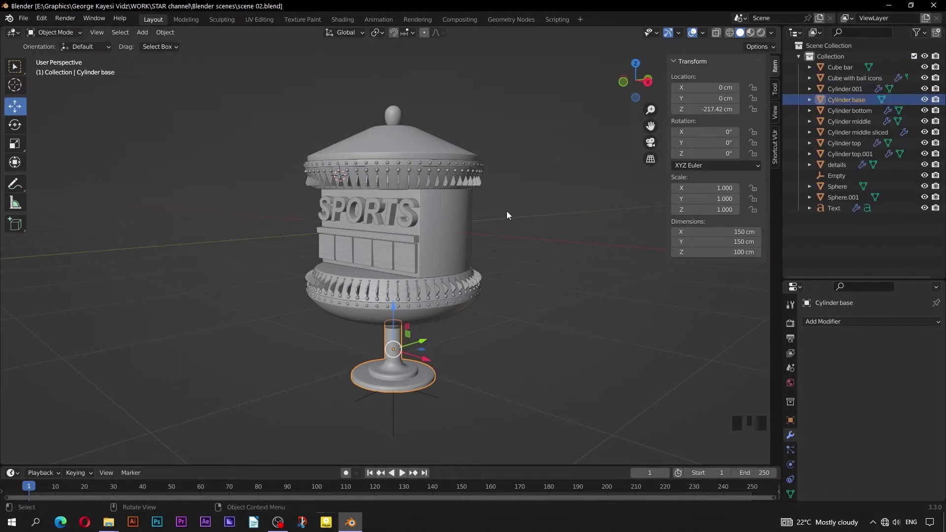
Select the curved half-cylinder wall at the back of the structure's middle section.
middle_drag(405, 215, 369, 210)
click(368, 212)
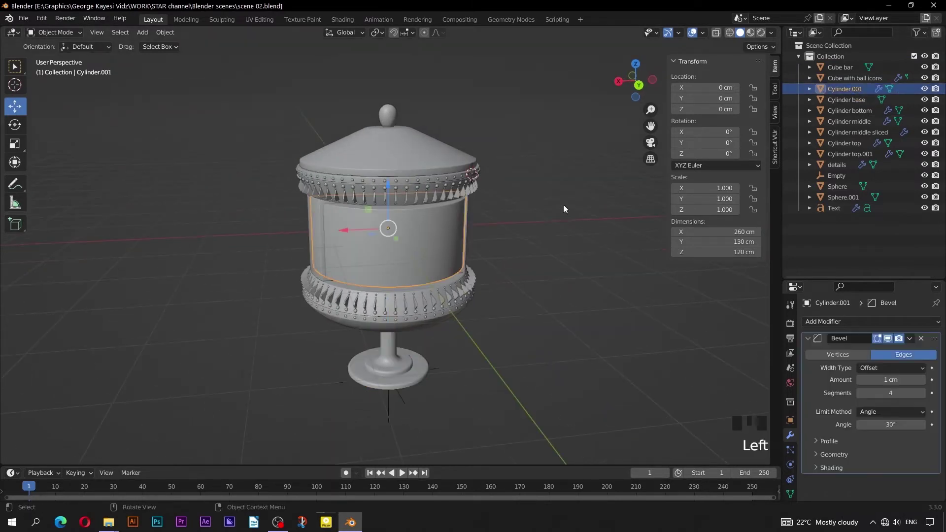
Rename the Cylinder.001 object as "Cylinder with banner".
click(844, 91)
double_click(843, 89)
click(865, 89)
key(BackSpace)
key(BackSpace)
key(BackSpace)
key(BackSpace)
text(with ba)
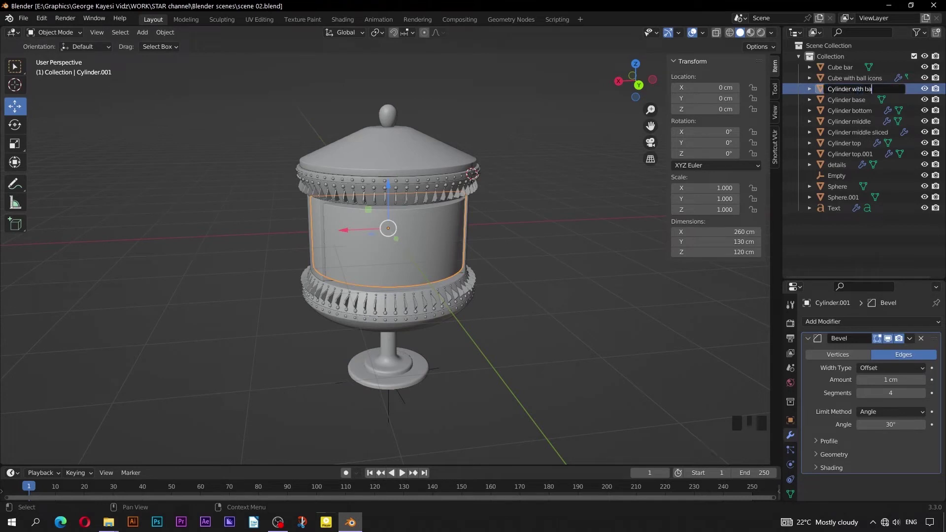
text(nner)
key(Return)
Rename the Sphere object at the peak of the lid as "top".
middle_drag(501, 279, 548, 260)
click(509, 260)
click(838, 187)
double_click(838, 187)
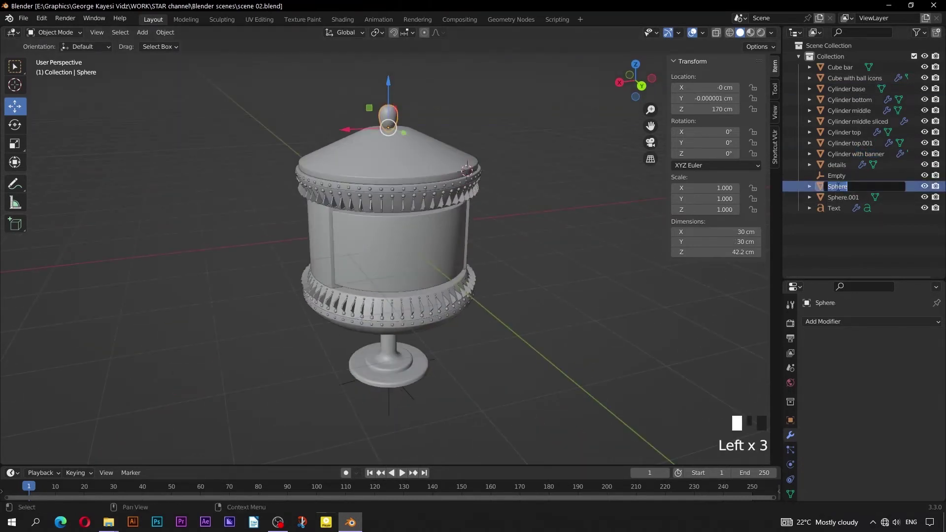
key(Return)
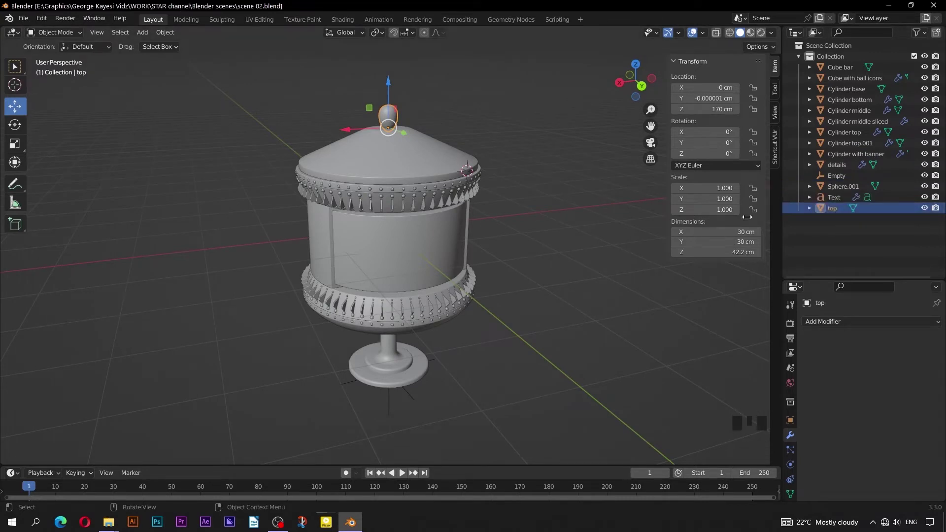
Rename the Sphere.001 object beneath the bowl as "bottom".
click(835, 186)
middle_drag(450, 287, 450, 236)
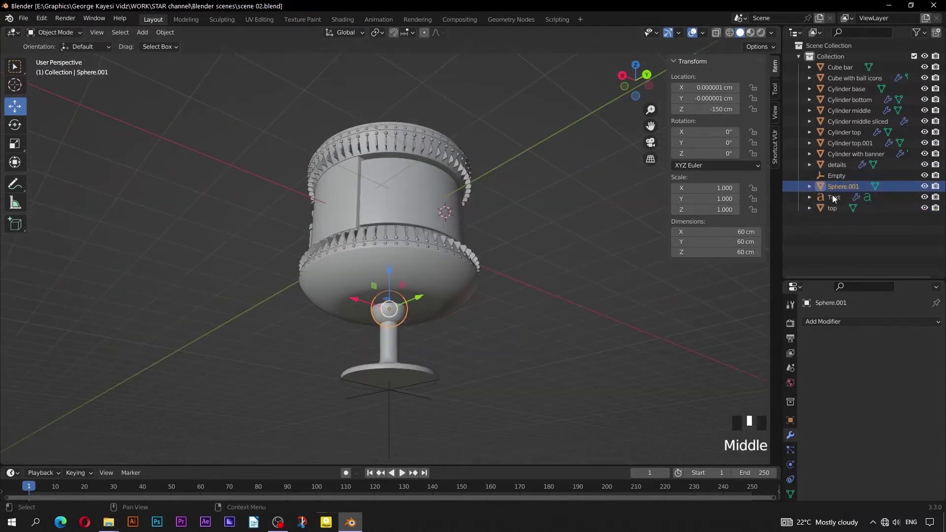
triple_click(837, 187)
text(bottom)
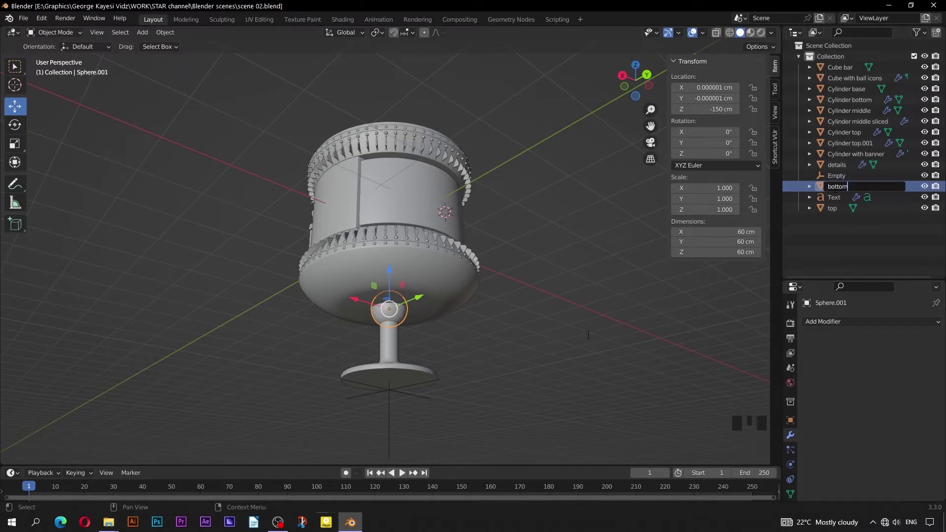
key(Return)
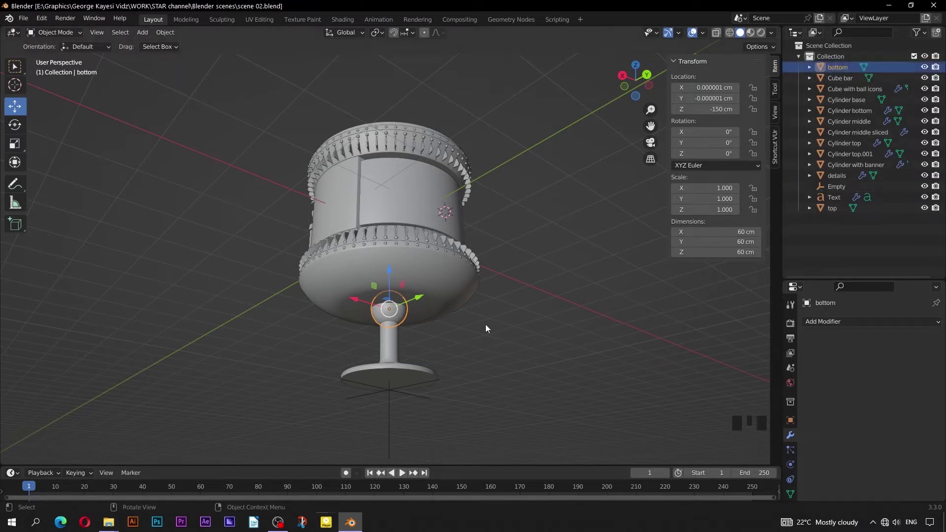
Join the bottom sphere and the Cylinder base into a single object, with Cylinder base as the active object.
middle_drag(480, 349, 404, 318)
click(392, 276)
click(392, 276)
click(392, 277)
click(393, 276)
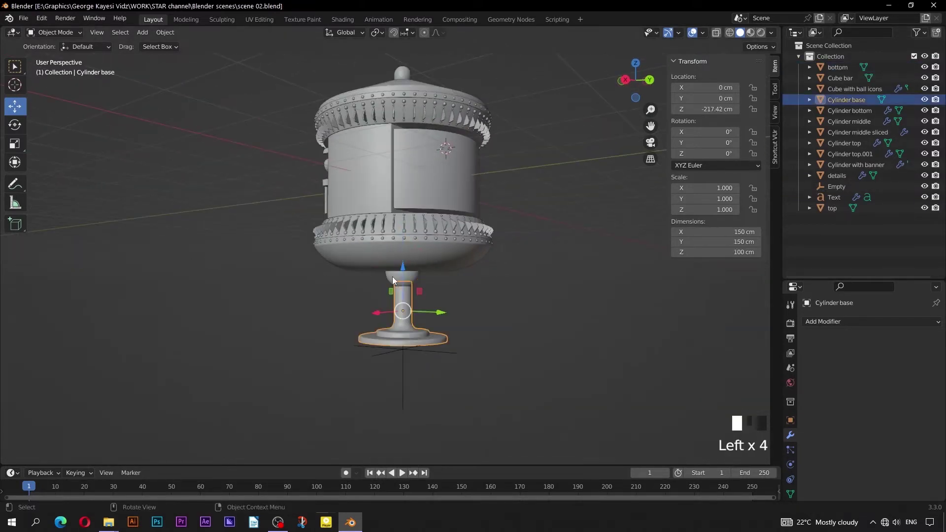
shift+click(399, 303)
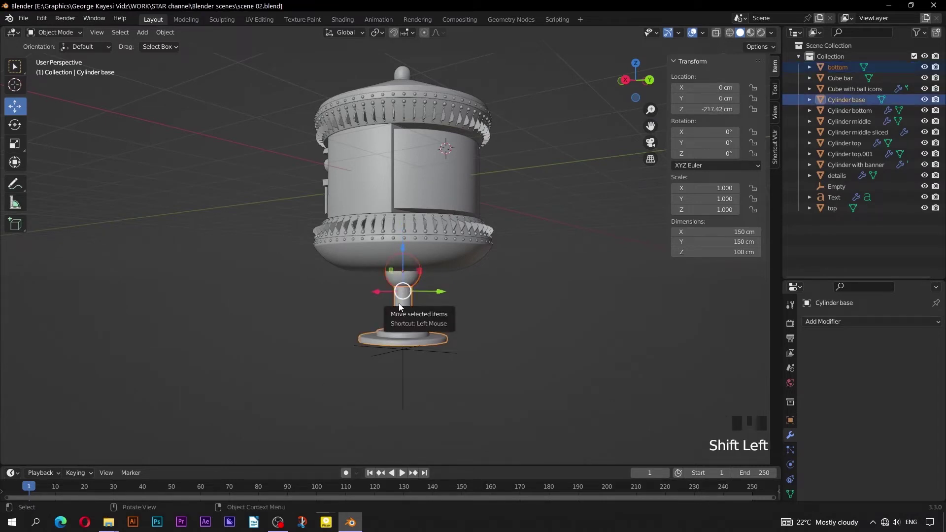
key(ctrl+j)
click(546, 391)
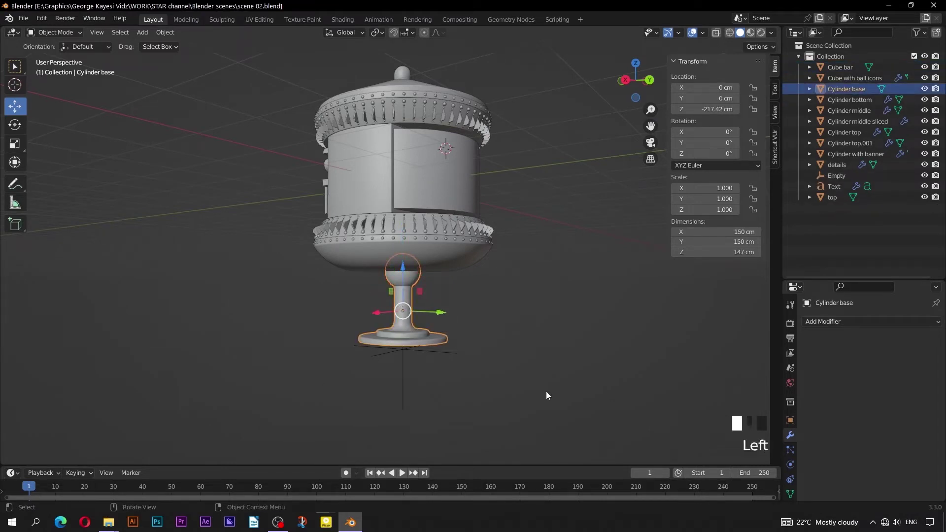
Rename the joined pedestal object Cylinder base as "base" and deselect it.
click(406, 300)
click(854, 89)
double_click(853, 89)
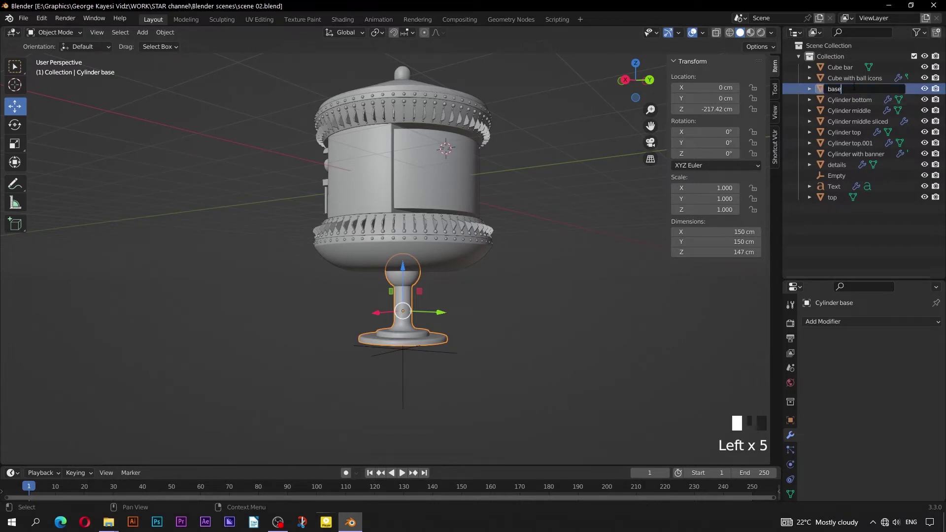
text(base)
key(Return)
middle_drag(328, 281, 465, 299)
click(465, 298)
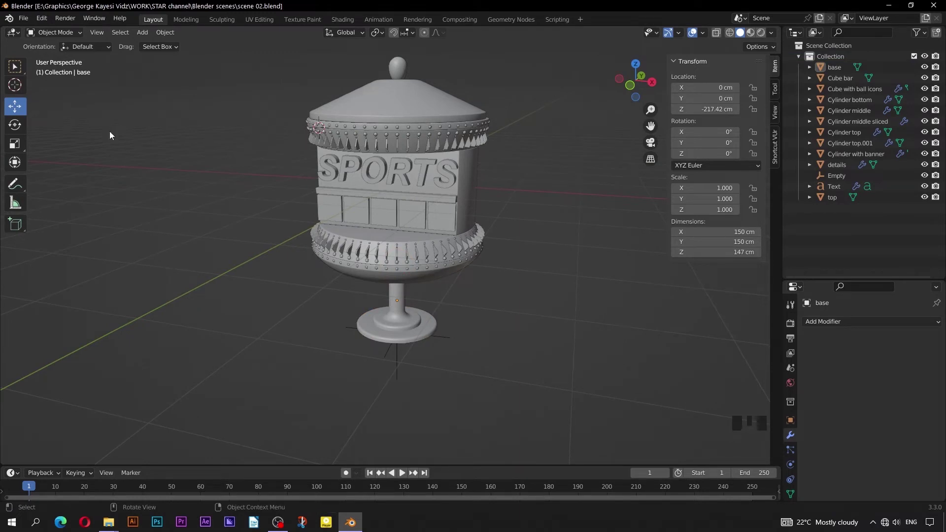
Start appending from scene 01.blend and open its Material folder.
click(24, 18)
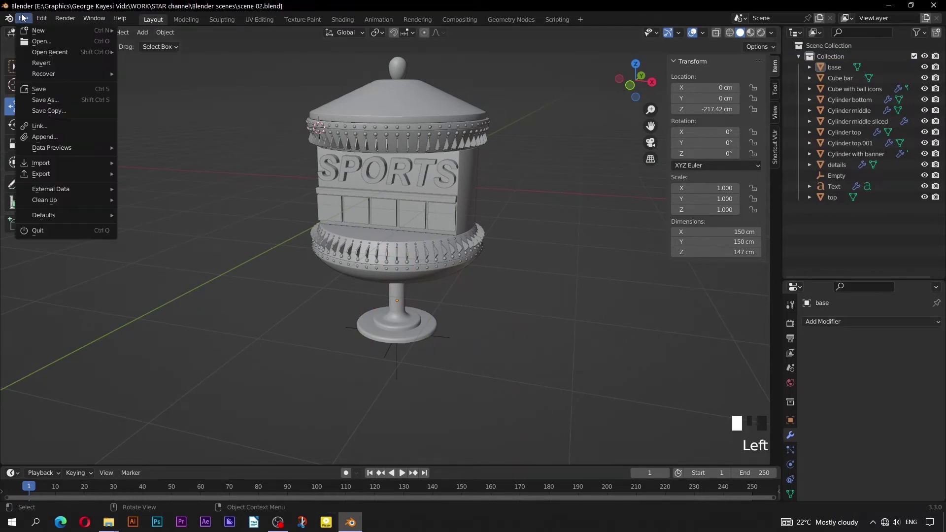
click(46, 137)
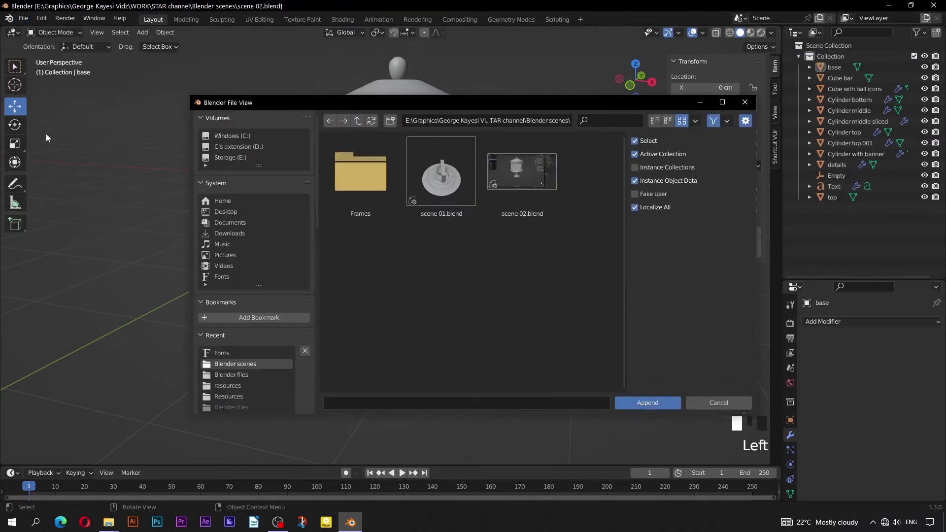
click(436, 179)
click(641, 403)
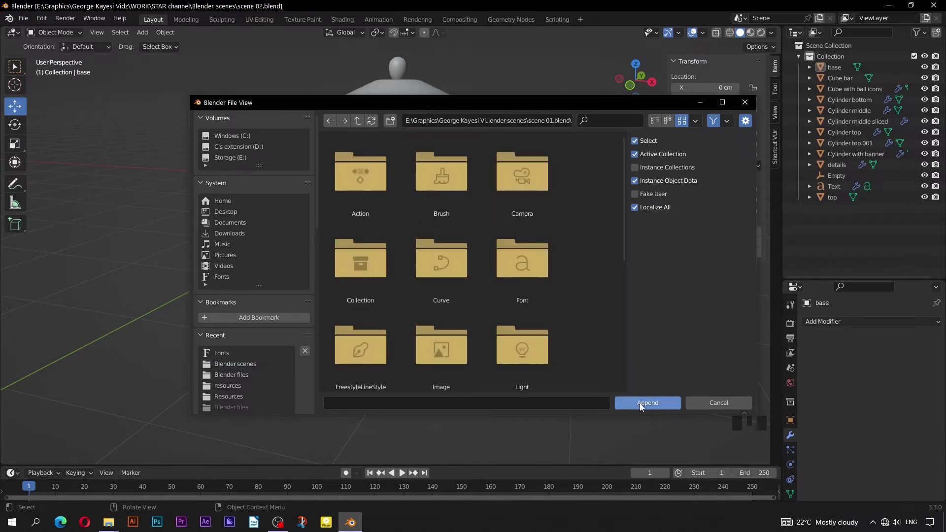
scroll(399, 226, down, 1)
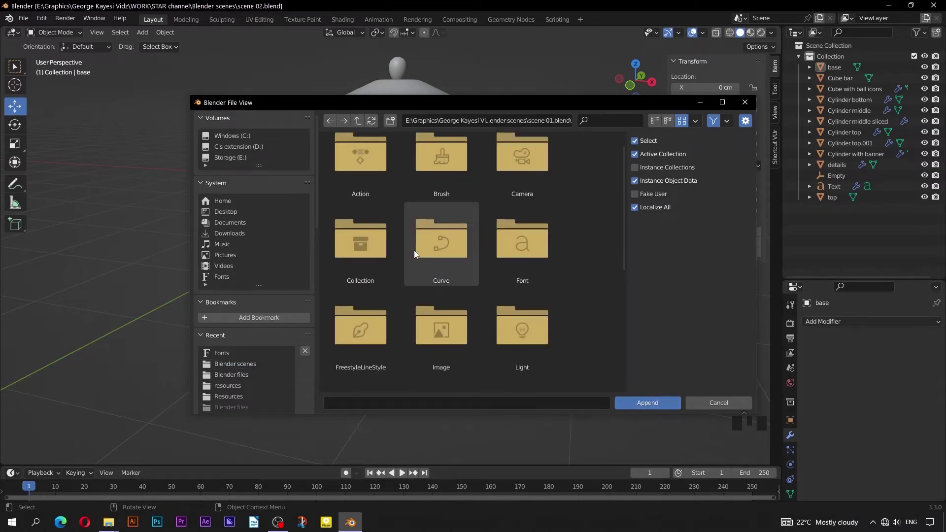
scroll(414, 250, up, 1)
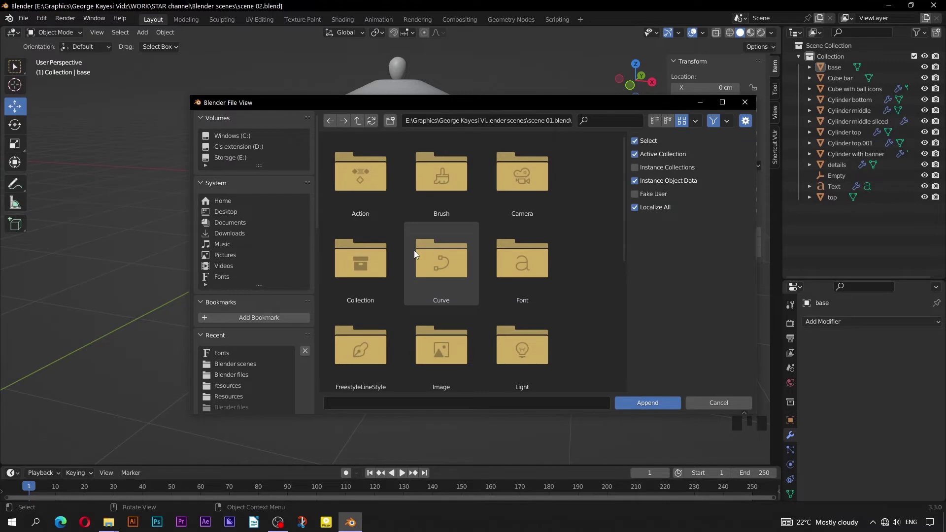
scroll(414, 250, down, 2)
scroll(414, 250, down, 5)
click(363, 300)
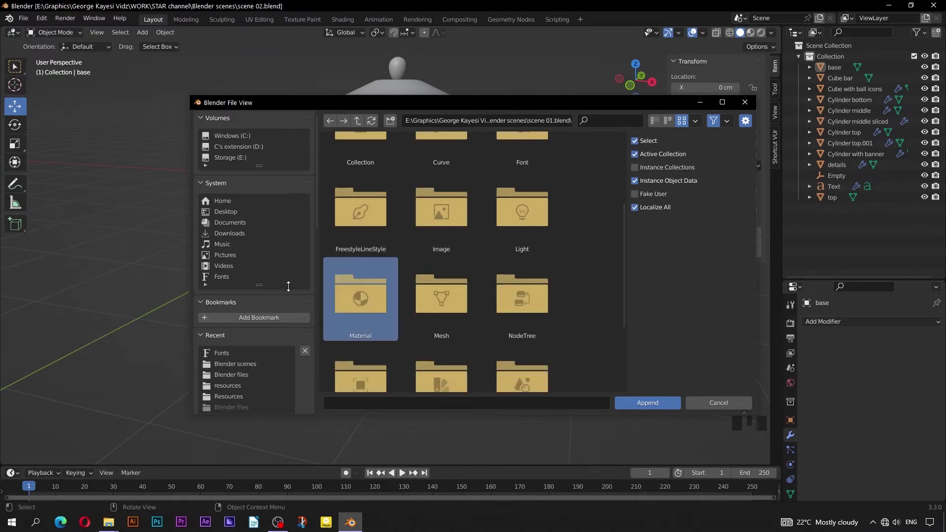
double_click(364, 299)
Append the materials black mat, metal 01, metal 02, red and text, leaving out Dots Stroke.
click(353, 194)
shift+click(522, 179)
shift+click(360, 264)
shift+click(440, 277)
shift+click(516, 279)
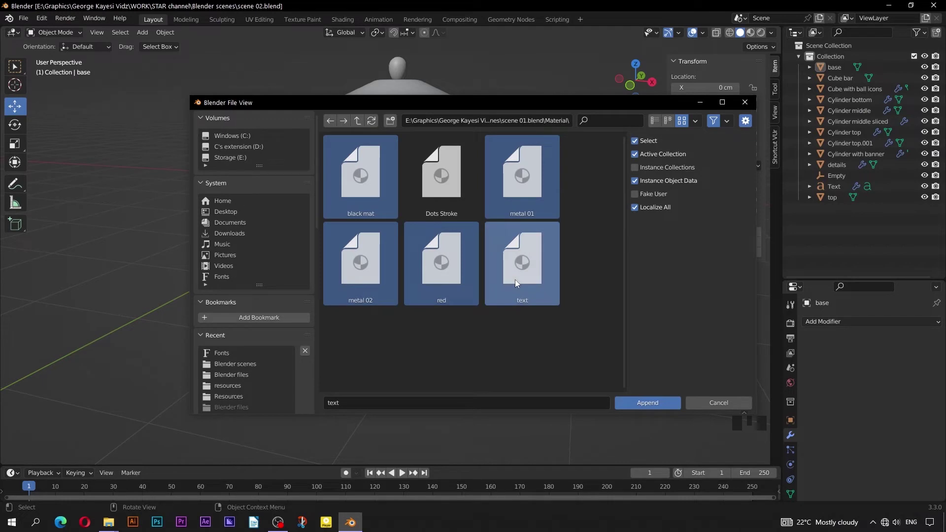
click(637, 404)
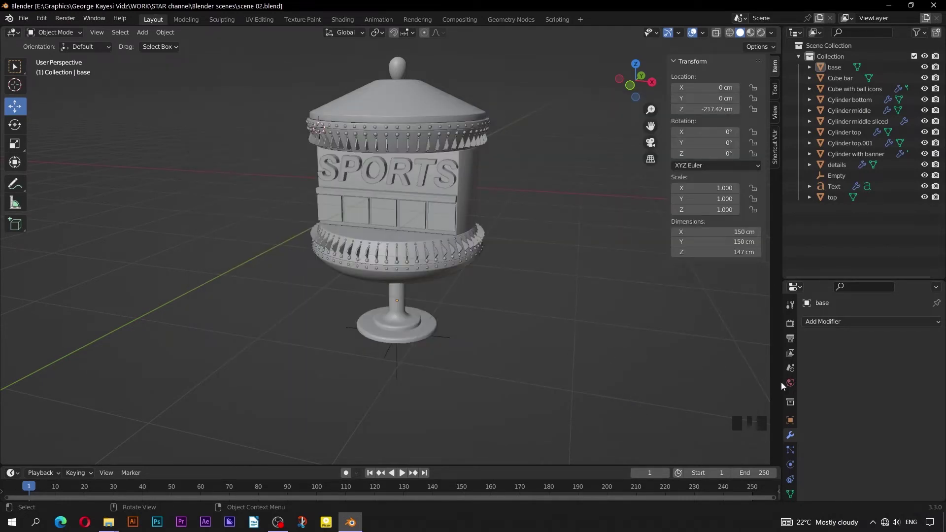
Check the list of available materials for the base object.
scroll(791, 386, down, 5)
click(791, 464)
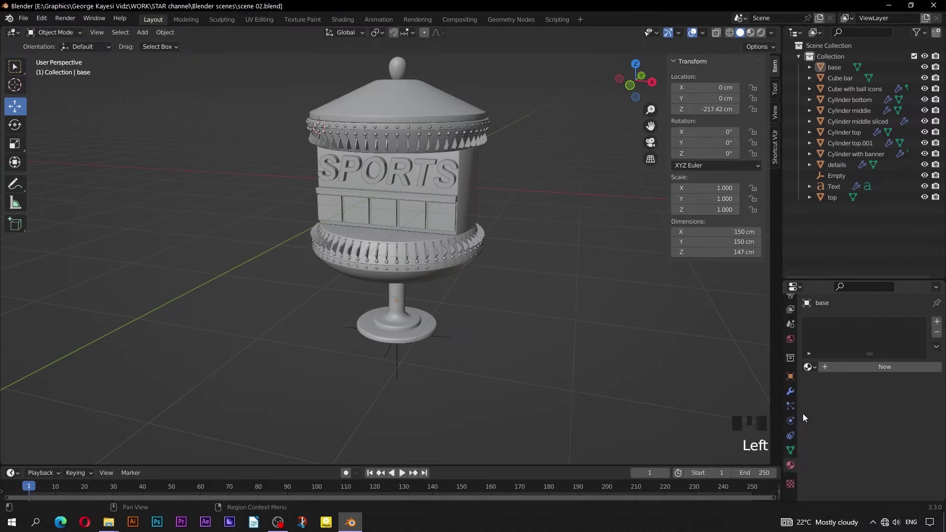
click(807, 369)
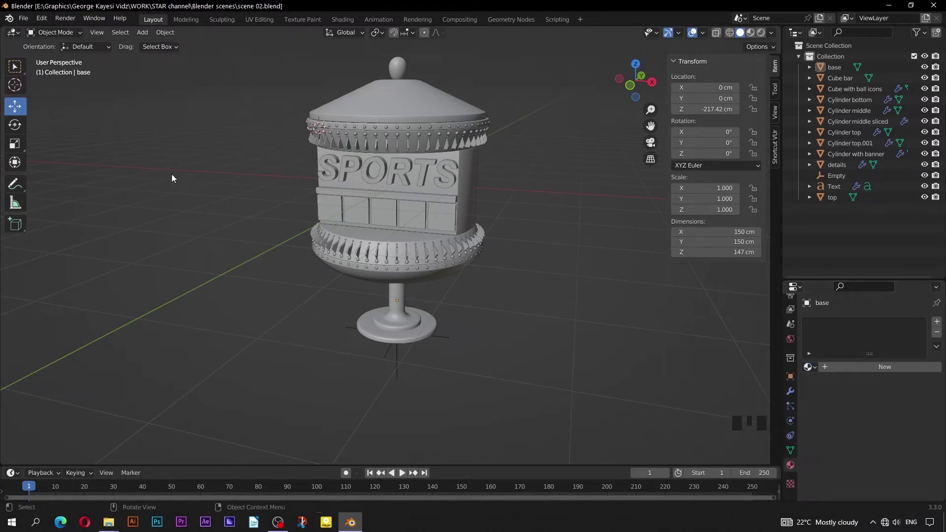
Switch to the Shading workspace and lower the viewport's World Opacity to hide the environment background.
click(340, 21)
scroll(432, 197, up, 2)
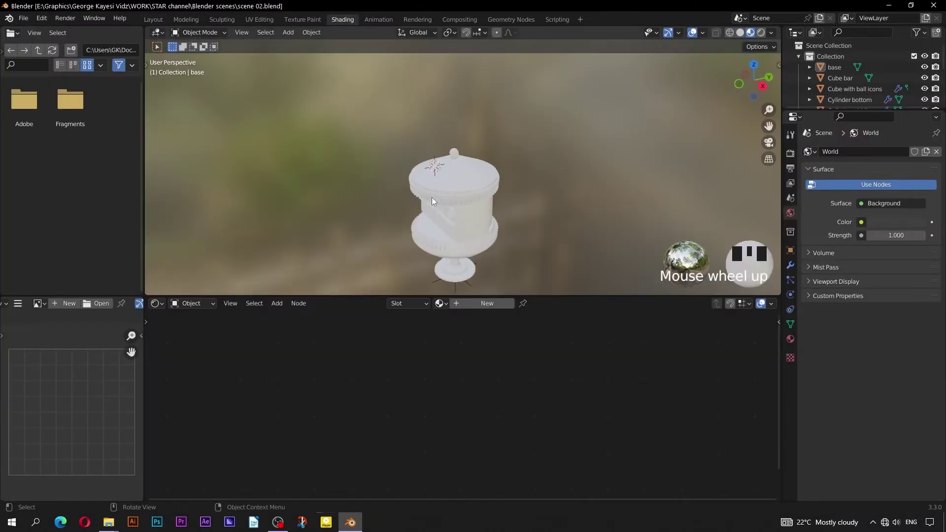
click(771, 32)
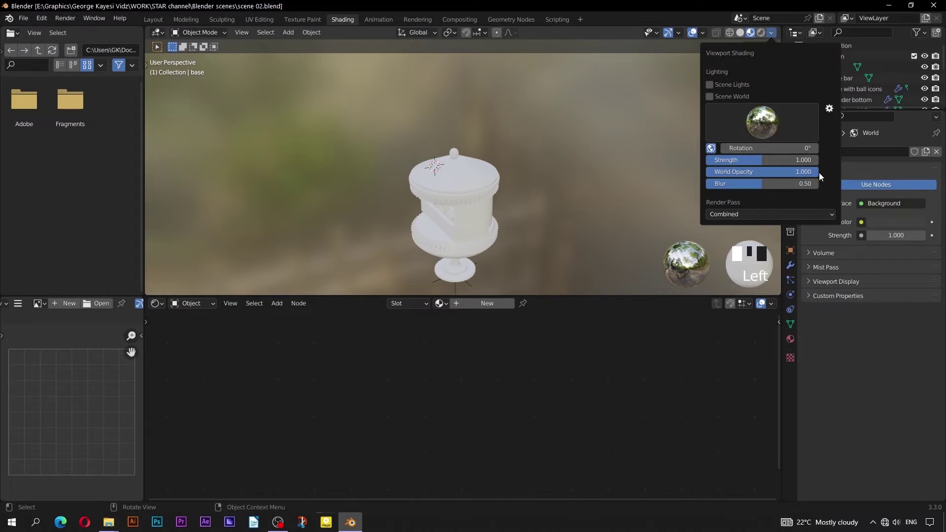
drag(813, 172, 752, 172)
scroll(451, 206, up, 2)
shift+middle_drag(452, 206, 442, 187)
scroll(421, 147, up, 2)
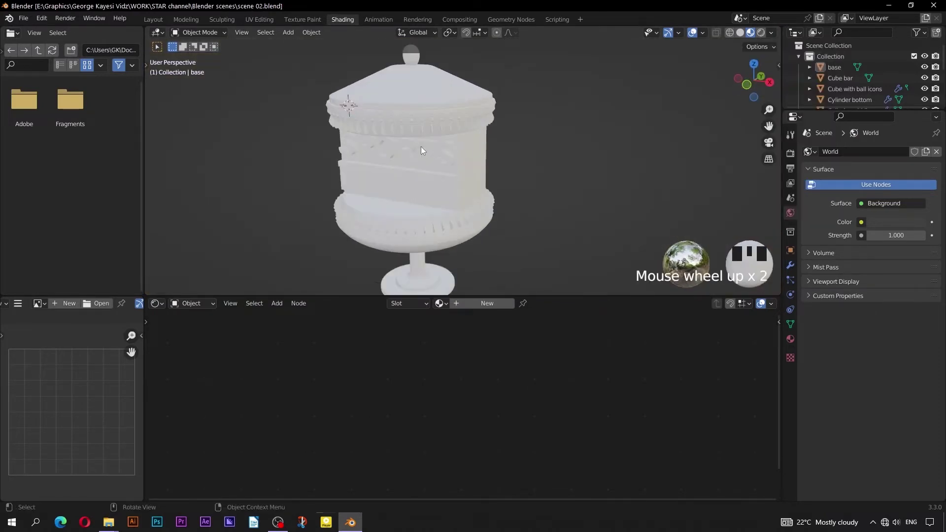
Assign the metal 01 material to the conical lid, Cylinder top.001.
click(406, 88)
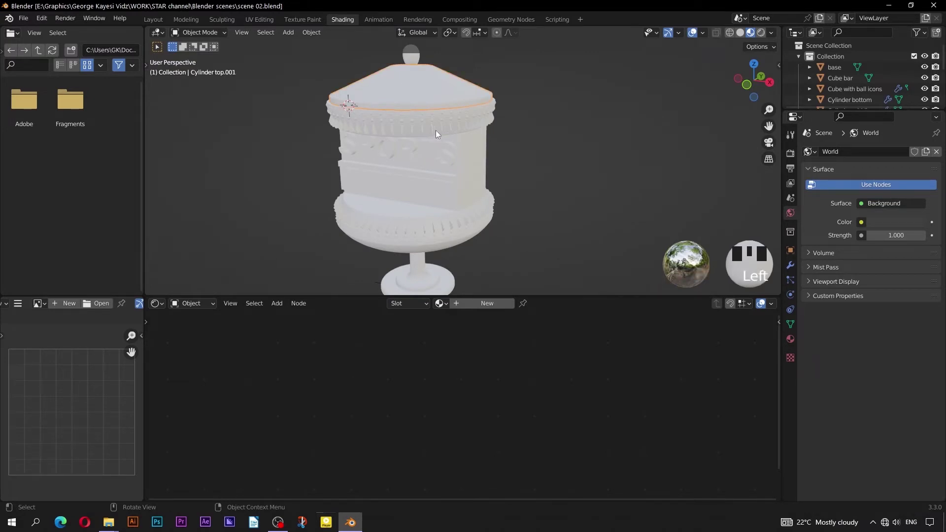
click(790, 339)
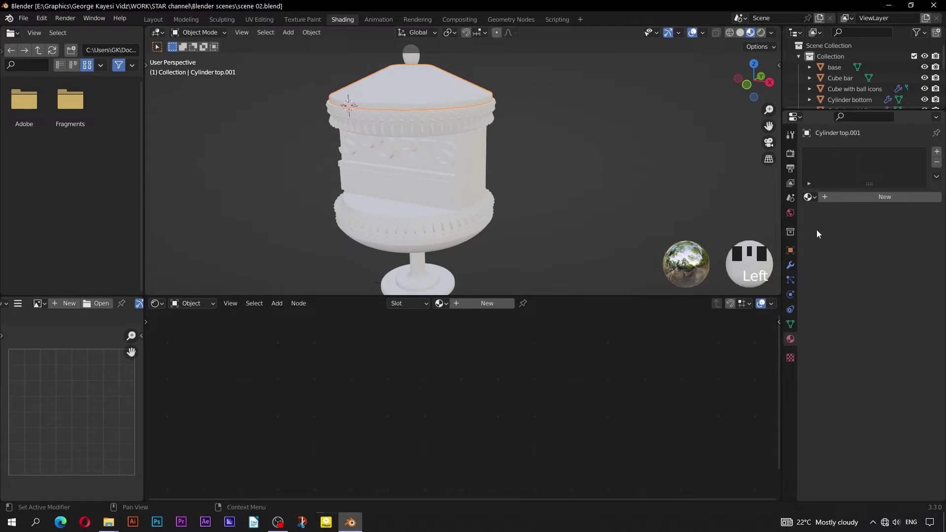
click(808, 196)
click(771, 234)
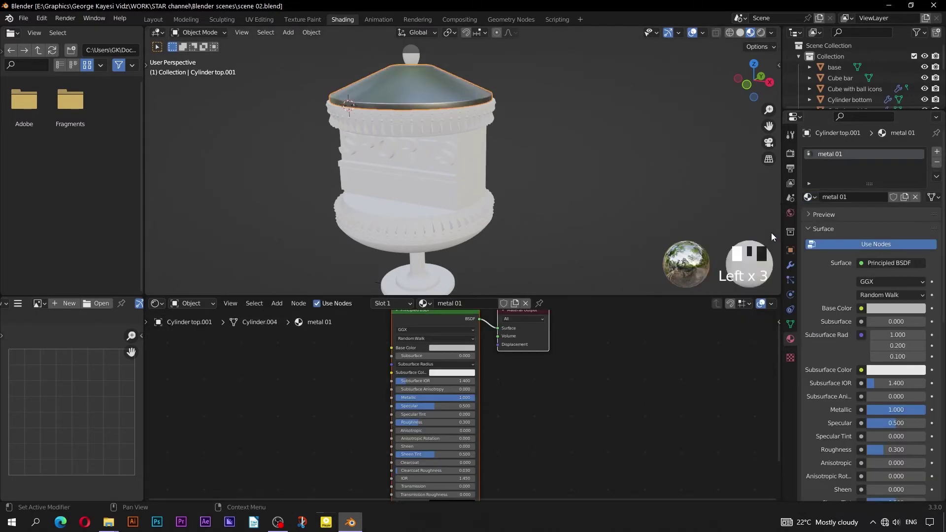
Enlarge the object list and assign the metal 01 material to Cylinder middle.
middle_drag(536, 209, 489, 185)
scroll(411, 205, up, 2)
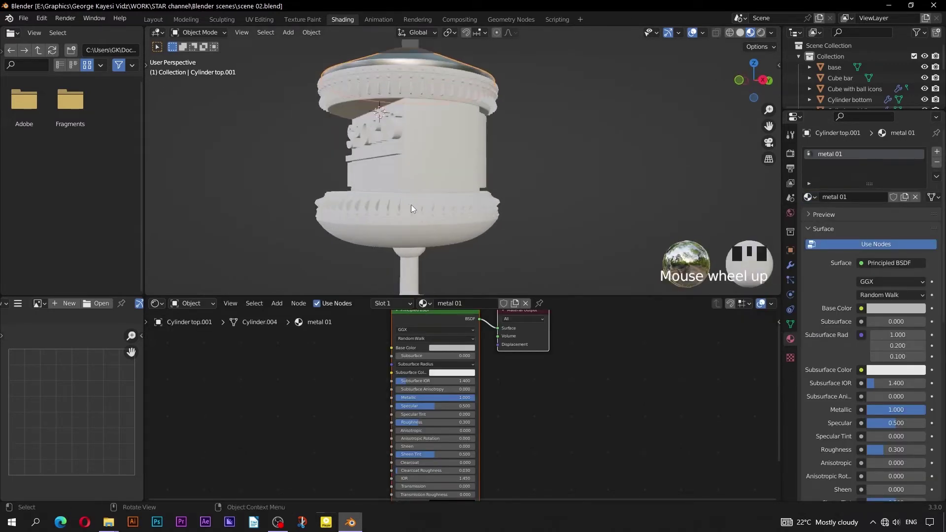
click(375, 224)
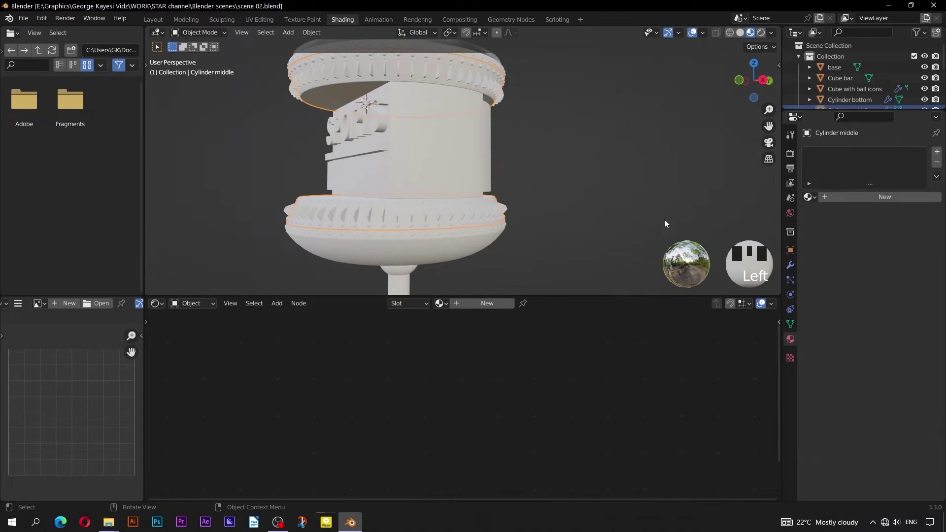
drag(823, 110, 822, 220)
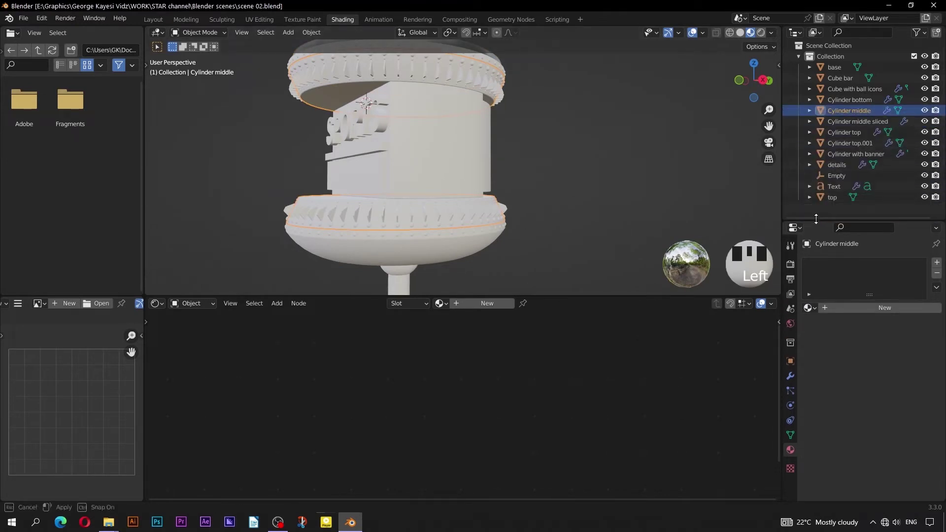
click(808, 308)
click(758, 344)
Assign the metal 01 material to the details object, the ornaments around both rims.
middle_drag(548, 223, 586, 224)
click(491, 80)
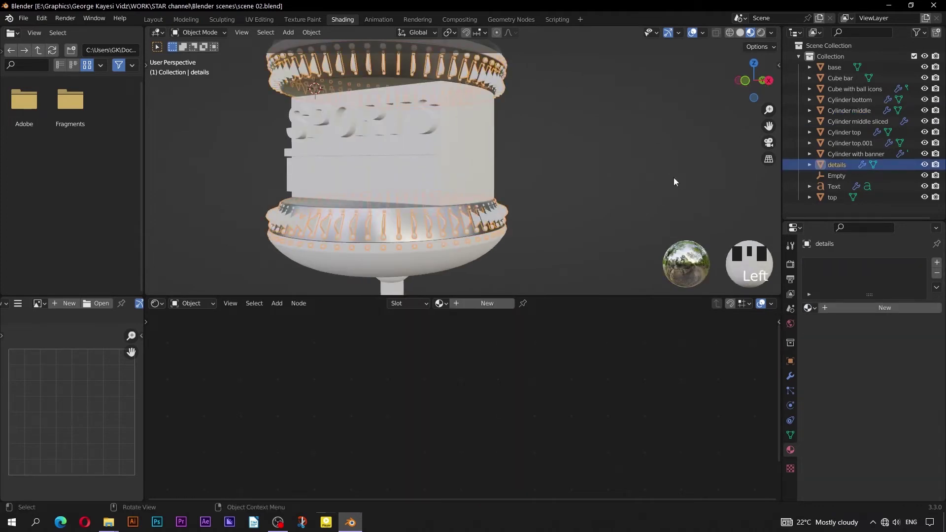
click(808, 307)
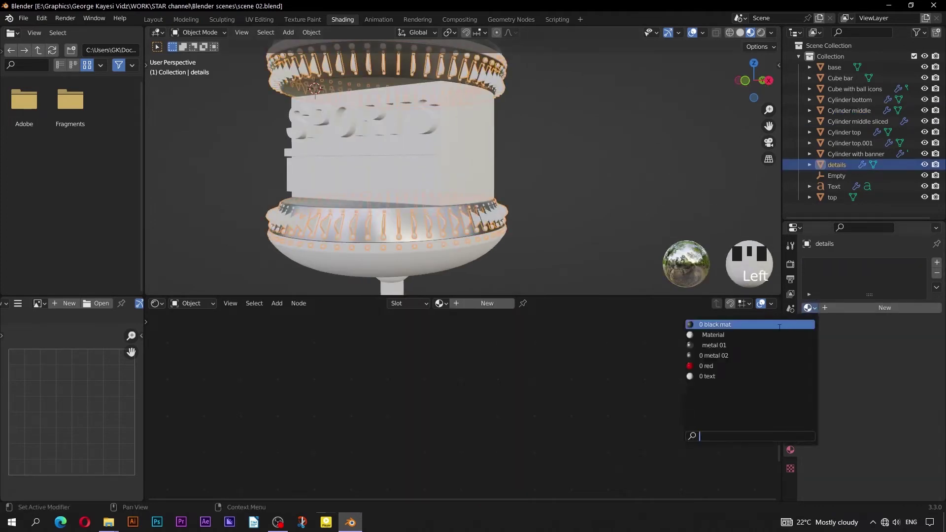
click(757, 345)
click(578, 234)
Assign the red material to the lower bowl, Cylinder bottom.
scroll(579, 234, down, 2)
middle_drag(578, 235, 466, 234)
click(446, 220)
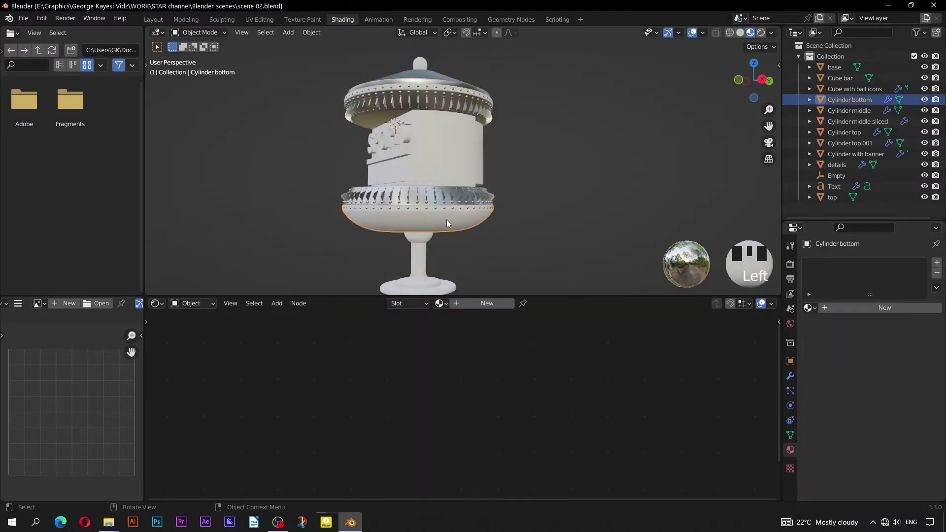
click(808, 308)
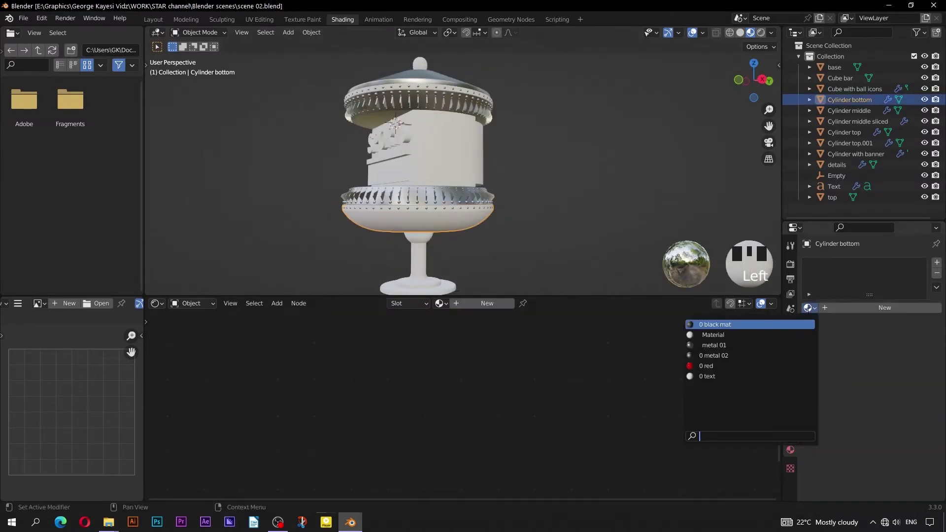
click(768, 355)
shift+middle_drag(442, 153, 425, 140)
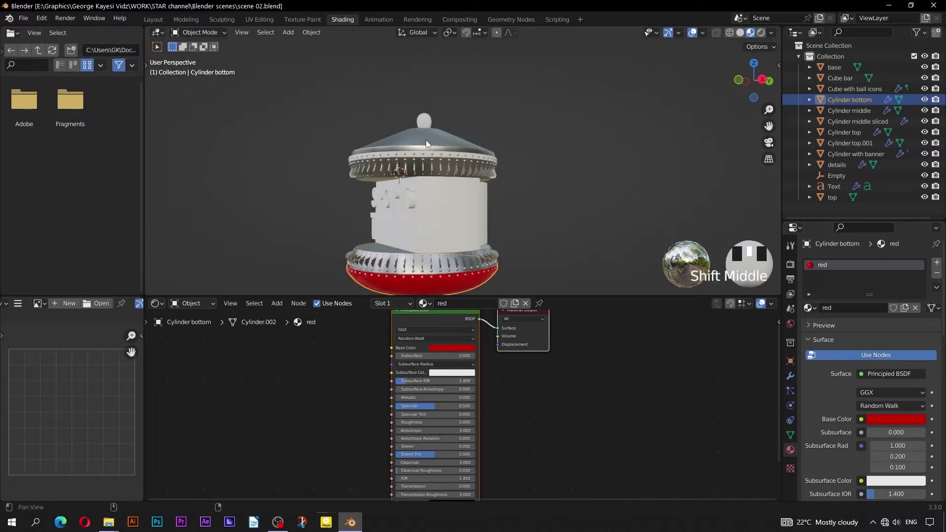
Assign the red material to Cylinder top, the band below the conical lid.
scroll(421, 129, up, 6)
click(399, 117)
click(809, 308)
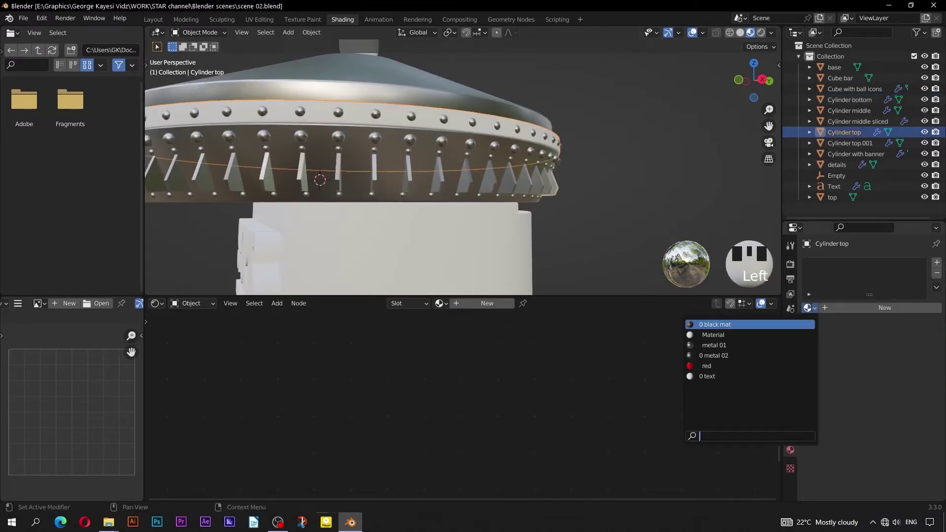
click(724, 366)
click(631, 202)
Assign the black mat material to Cylinder middle sliced, the cut section of the kiosk body.
scroll(631, 202, down, 6)
shift+middle_drag(586, 212, 449, 211)
click(461, 200)
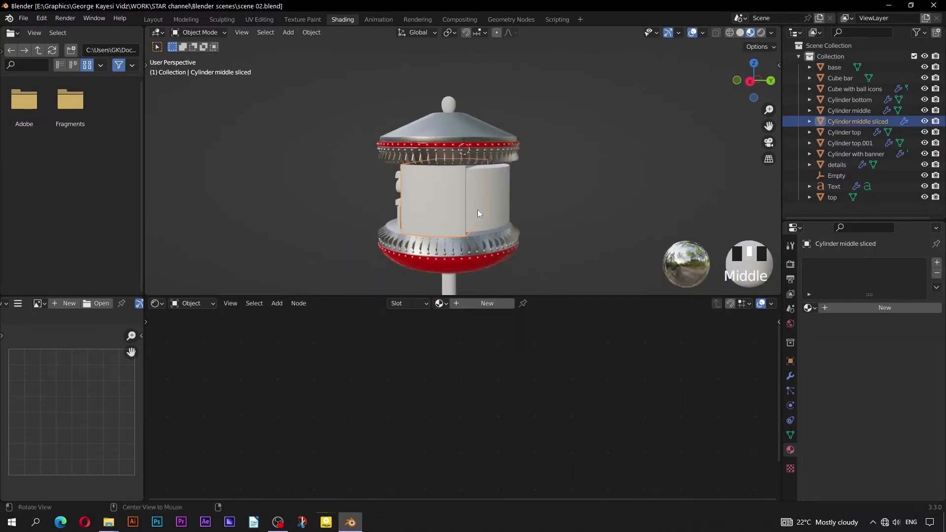
click(808, 308)
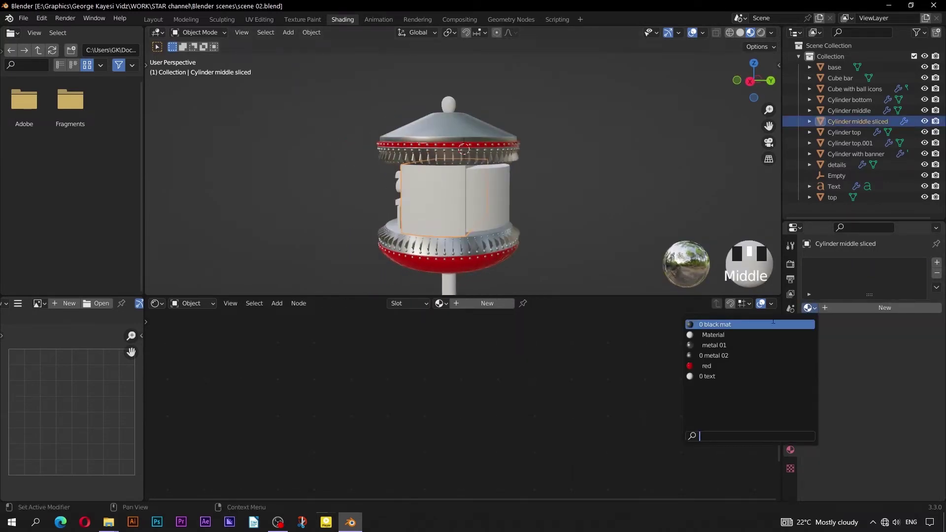
click(771, 325)
Assign the black mat material to the Cylinder with banner object.
middle_drag(524, 211, 478, 201)
click(478, 200)
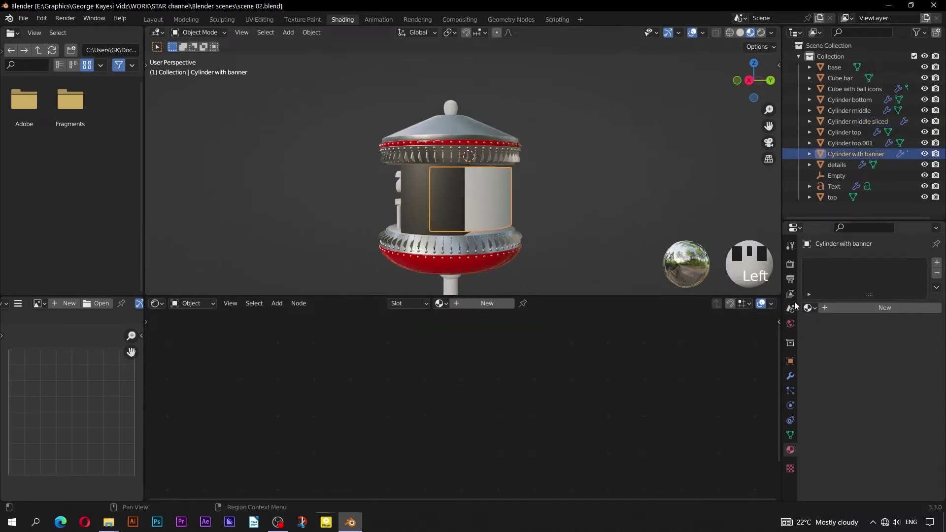
click(808, 308)
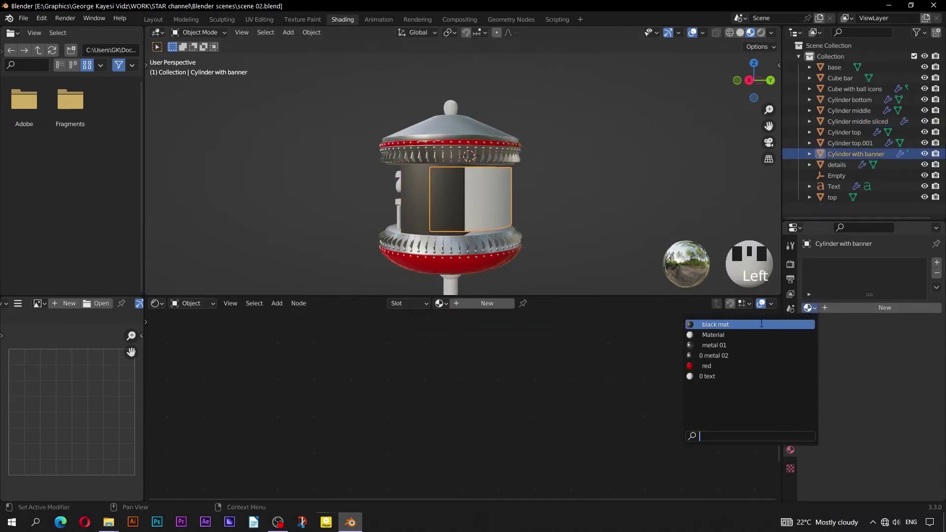
click(761, 324)
click(595, 234)
Assign the metal 01 material to the base, the stand beneath the lower bowl.
middle_drag(595, 233, 623, 238)
shift+middle_drag(433, 223, 458, 215)
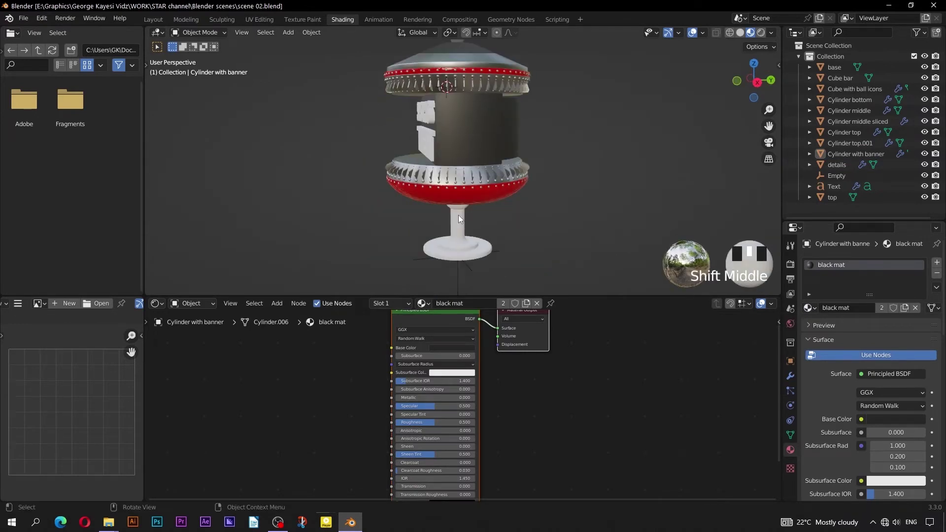
click(458, 215)
click(808, 307)
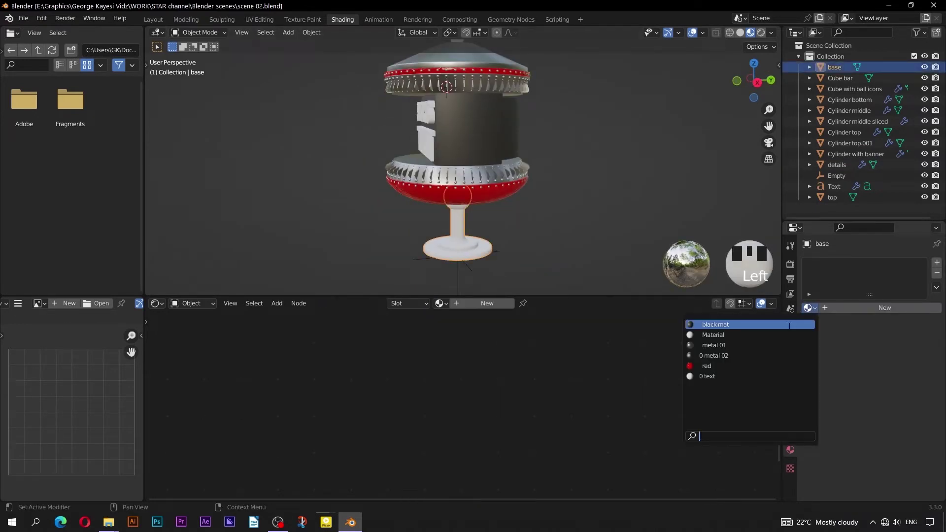
click(771, 345)
click(602, 219)
In the details mesh, add a black mat material slot and assign it to the linked rivet on the red upper band.
mouse_move(581, 192)
shift+middle_down()
mouse_move(587, 238)
mouse_move(656, 232)
mouse_move(566, 203)
shift+middle_up()
scroll(413, 153, up, 2)
shift+middle_drag(413, 152, 443, 164)
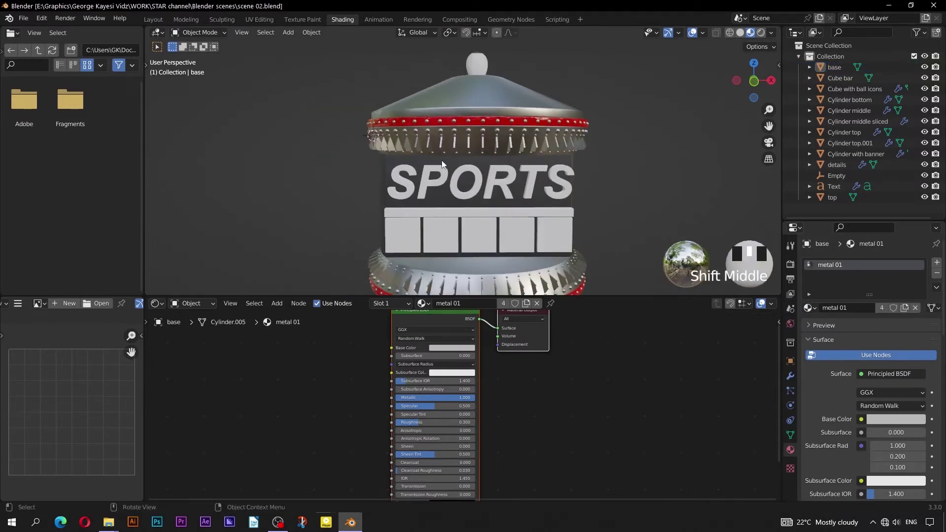
key(KP_1)
scroll(389, 148, up, 2)
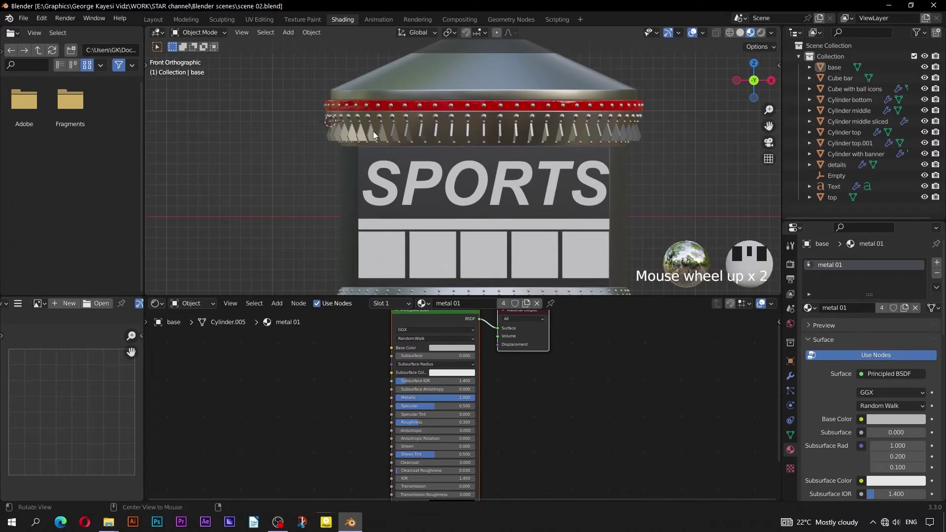
shift+middle_drag(394, 145, 402, 150)
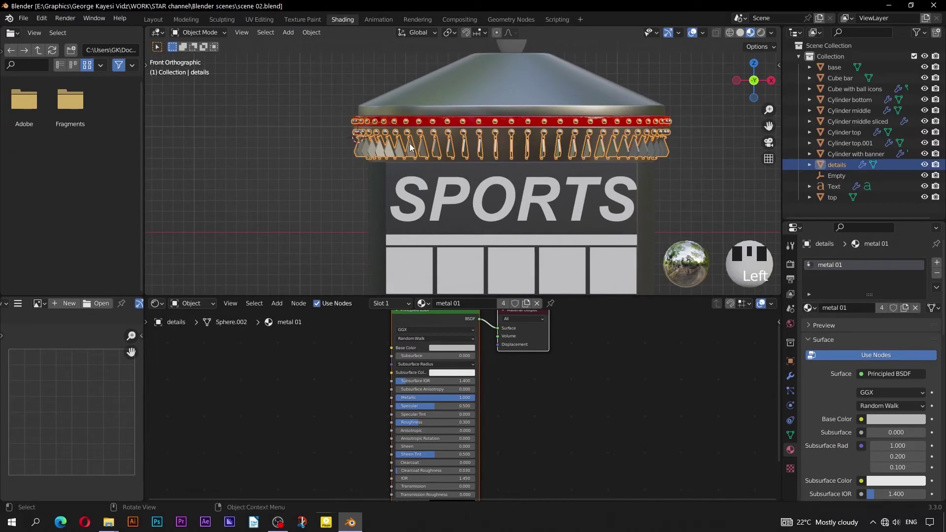
key(Tab)
scroll(331, 122, up, 1)
click(326, 110)
key(KP_Decimal)
scroll(408, 143, down, 12)
shift+middle_drag(407, 143, 404, 155)
click(404, 156)
key(l)
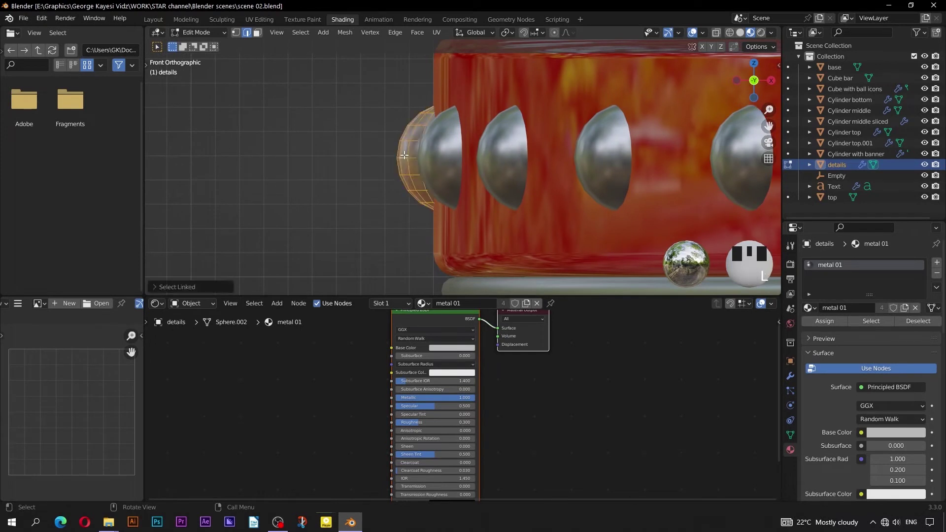
click(936, 262)
click(808, 329)
click(778, 347)
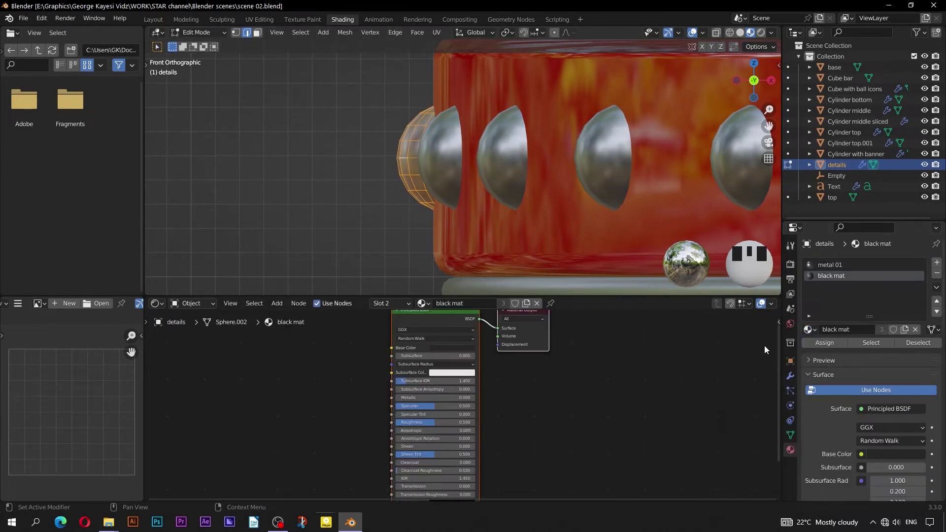
click(817, 344)
Assign black mat to the linked rivet on the red lower bowl's edge and leave mesh editing of the details object.
scroll(445, 179, down, 18)
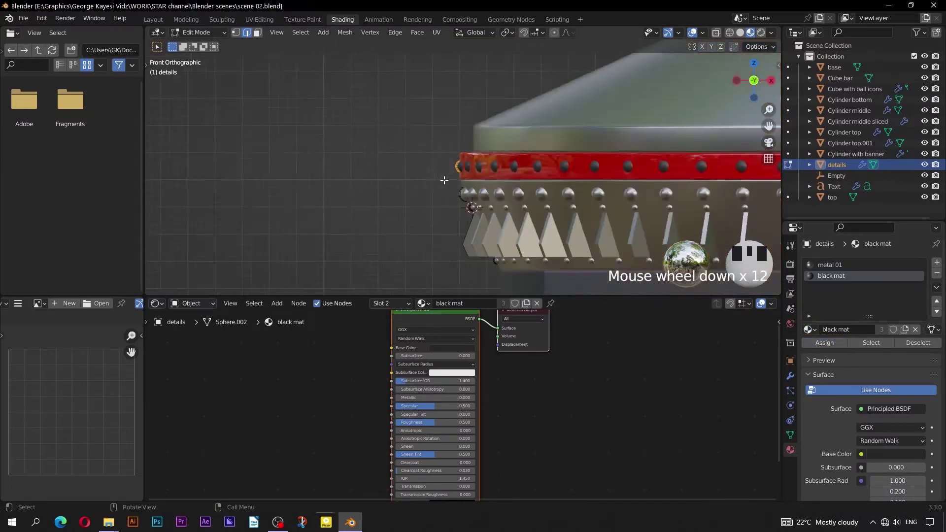
shift+middle_drag(465, 217, 451, 222)
scroll(451, 222, up, 2)
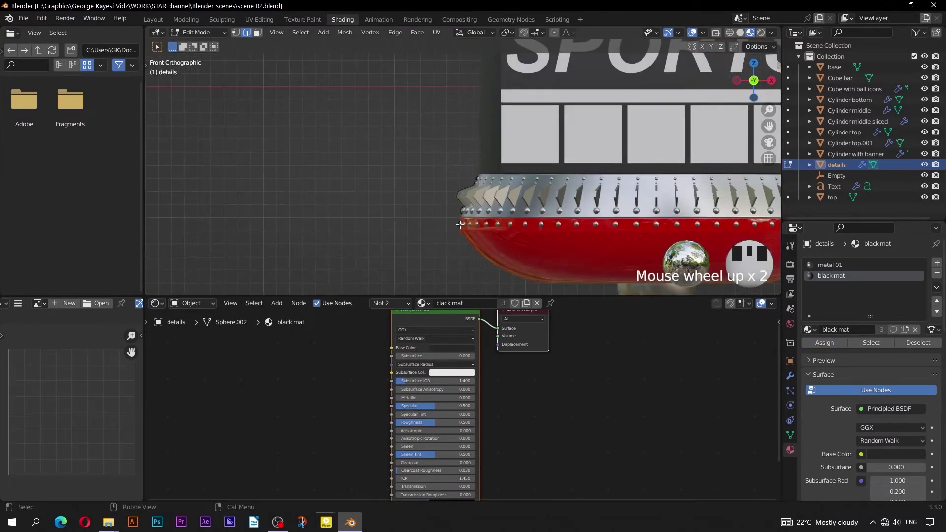
key(KP_Decimal)
scroll(455, 228, down, 11)
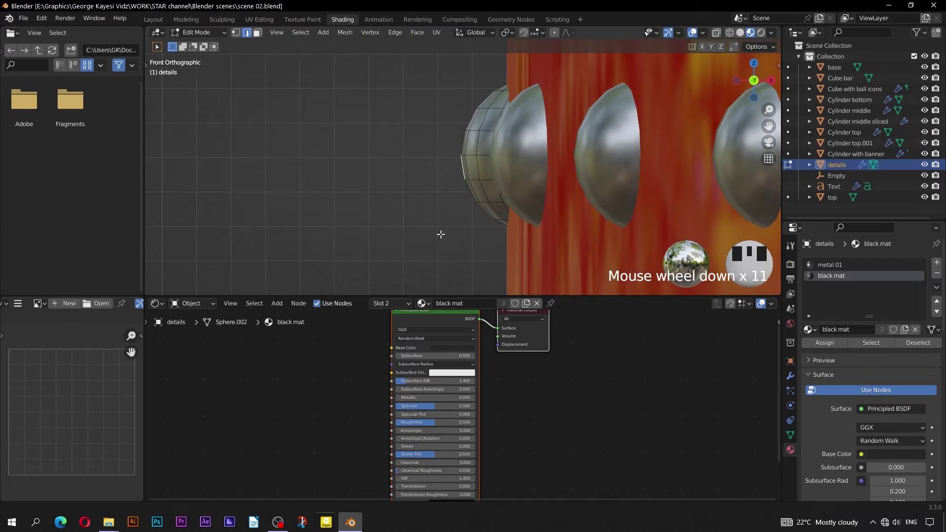
click(439, 191)
key(l)
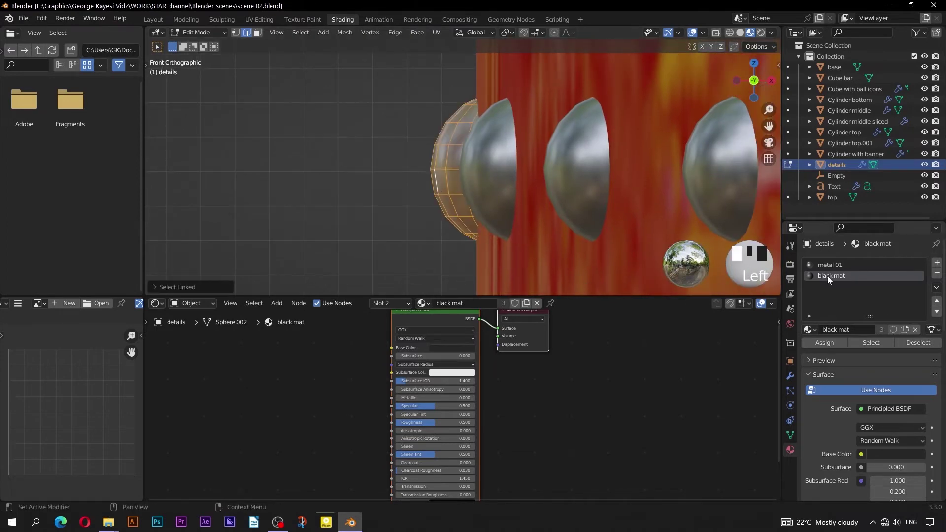
click(826, 341)
scroll(444, 207, down, 19)
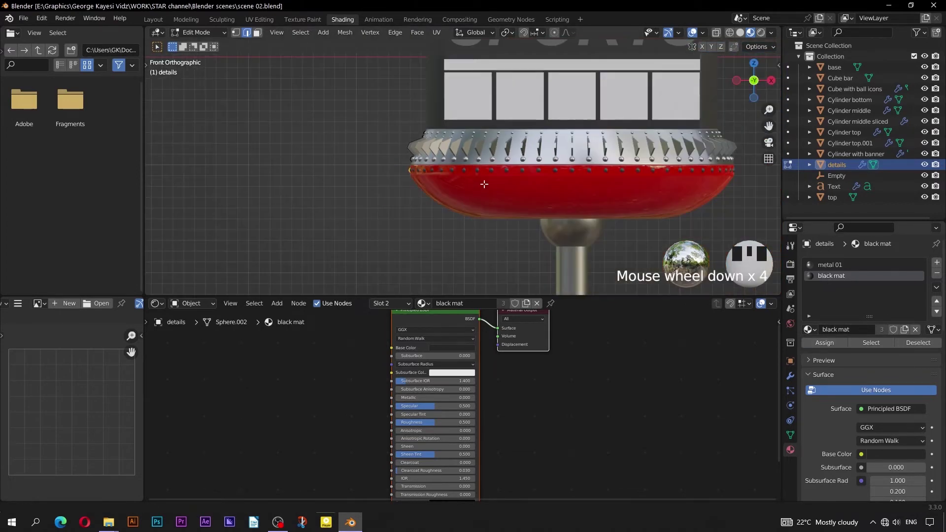
key(Tab)
scroll(345, 211, down, 9)
click(421, 205)
Assign the text material to the SPORTS lettering.
middle_drag(421, 205, 448, 173)
scroll(454, 132, up, 3)
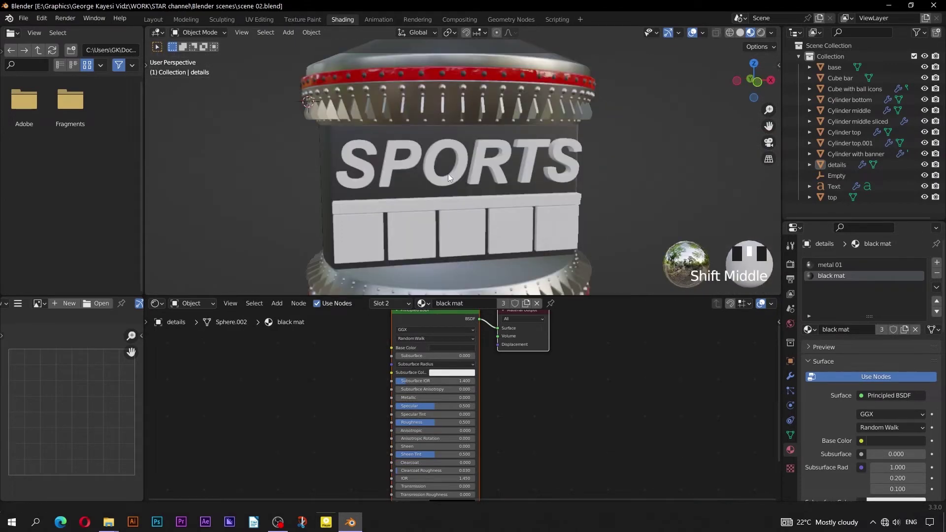
scroll(460, 172, up, 3)
click(460, 173)
click(808, 307)
click(764, 366)
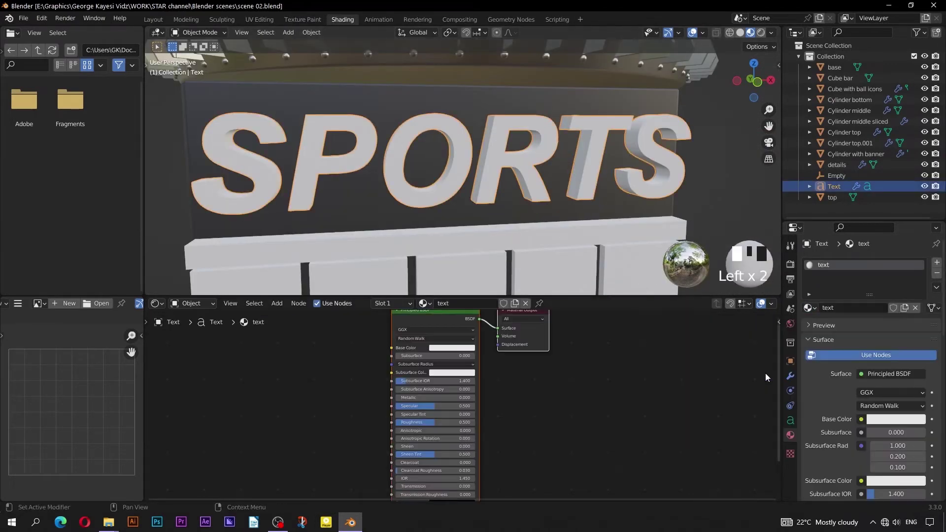
Add a second material slot to the SPORTS lettering and fill it with the red material.
click(937, 262)
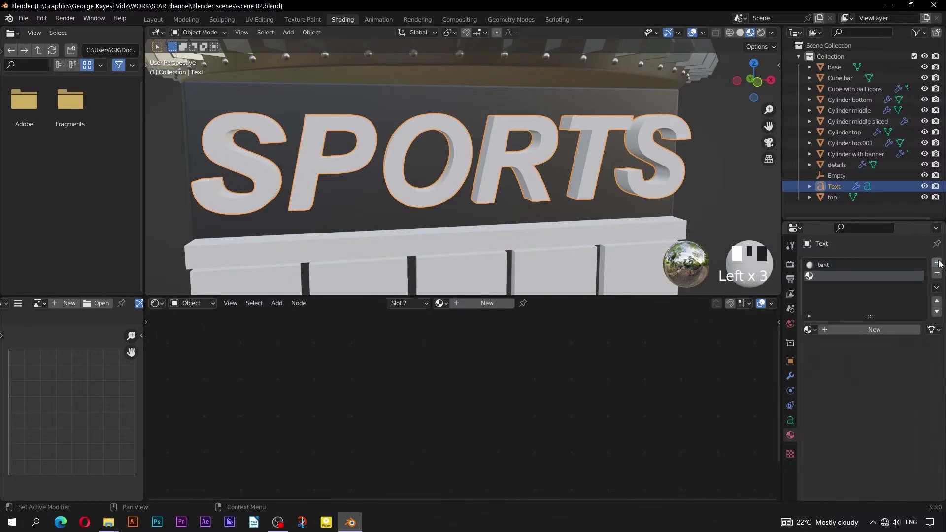
click(809, 329)
click(762, 387)
scroll(543, 228, down, 2)
middle_drag(543, 228, 501, 201)
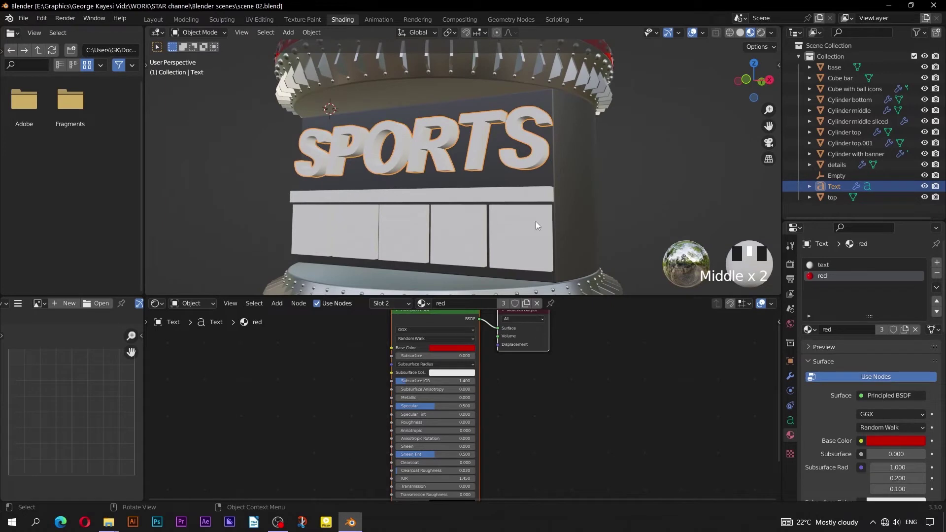
Set the rim material index of the lettering's Solidify modifier to 1.
click(790, 377)
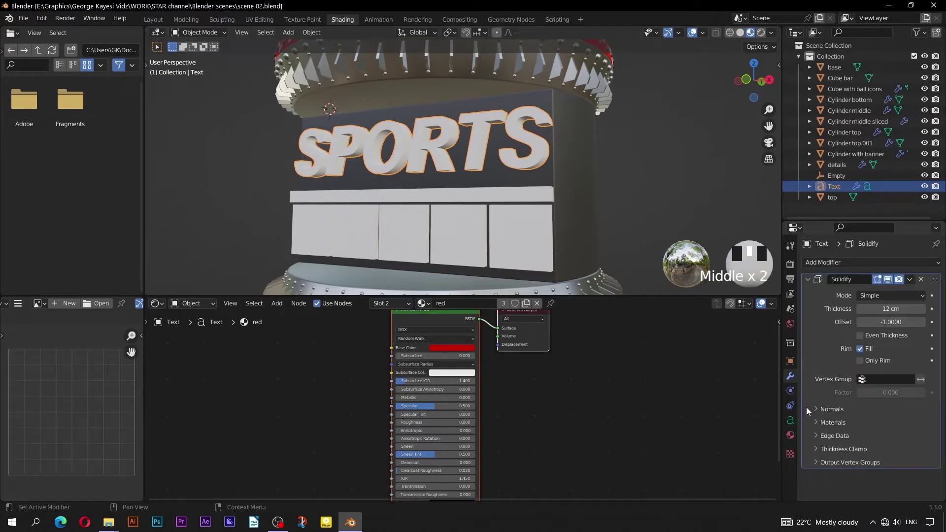
click(816, 421)
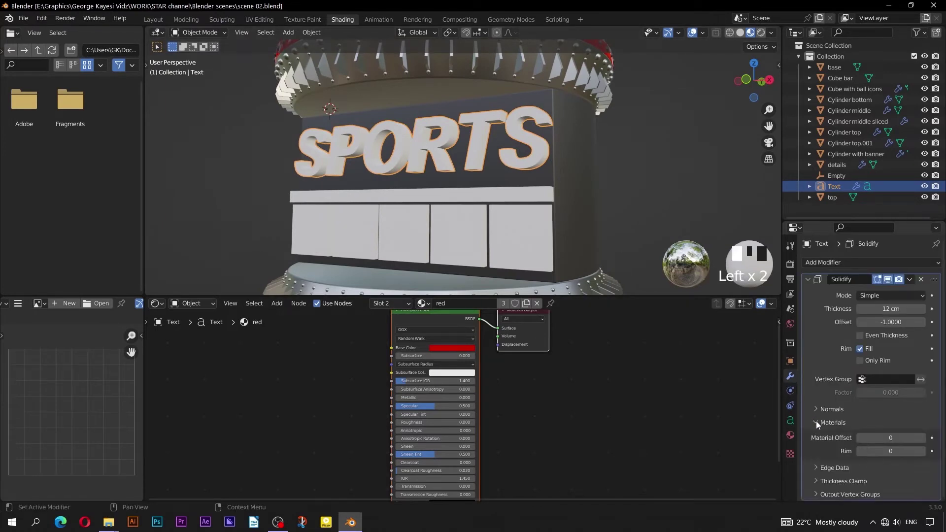
click(922, 451)
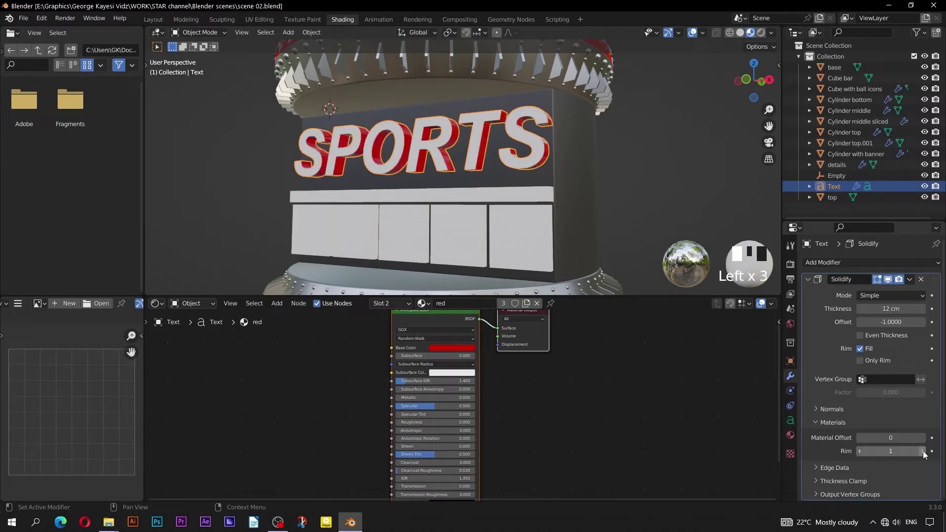
scroll(539, 181, down, 2)
middle_drag(539, 181, 527, 191)
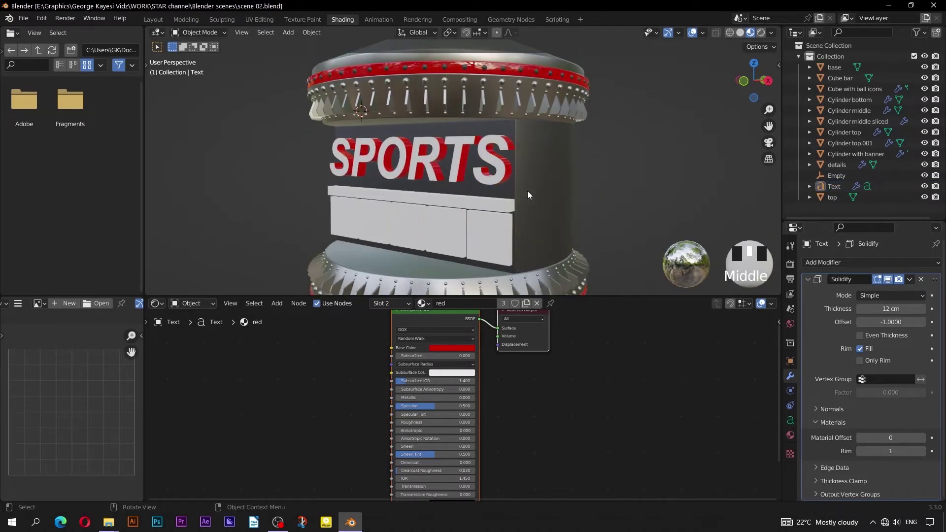
Assign the black mat material to Cube with ball icons, the row of panels below the lettering.
click(412, 227)
click(790, 450)
click(808, 307)
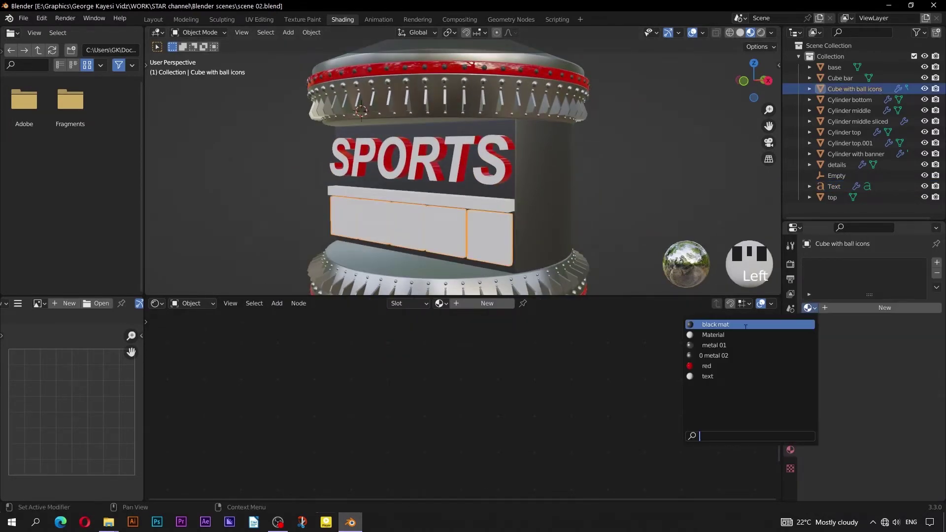
click(723, 324)
middle_drag(629, 202, 430, 220)
Apply the Array modifier on Cube with ball icons.
click(790, 376)
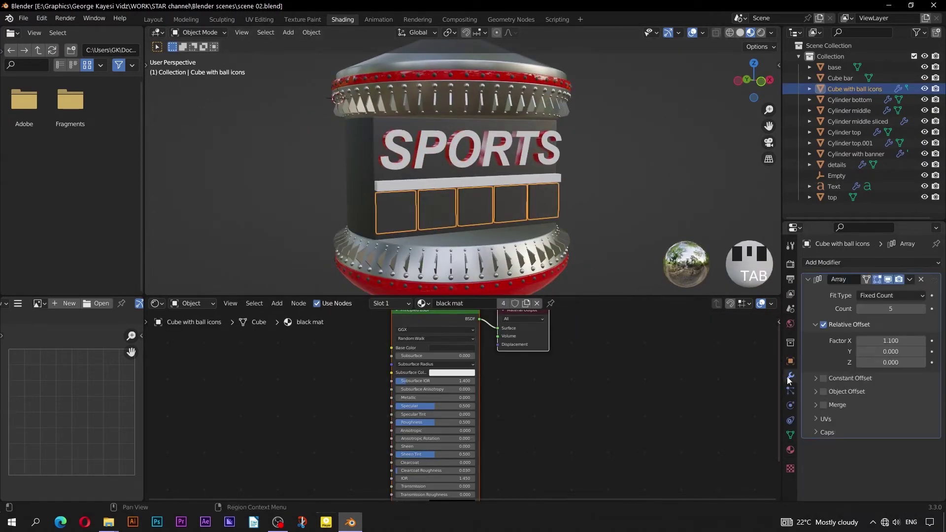
click(909, 280)
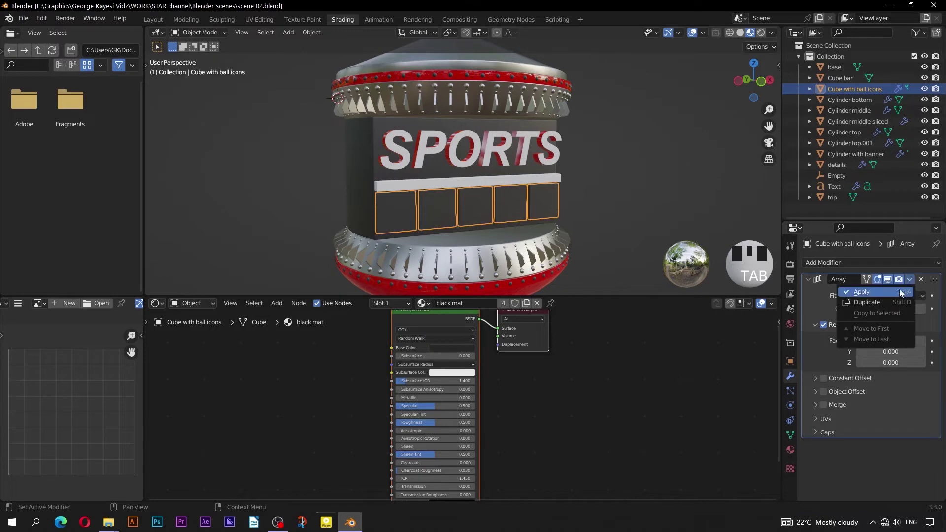
click(895, 293)
Select the front faces of all five icon panels and unwrap them with Project from View in the front view.
key(Tab)
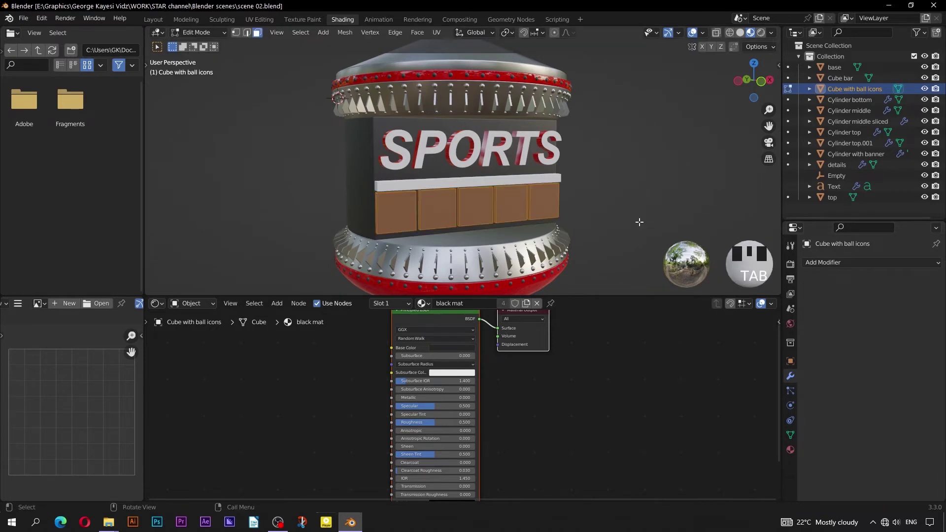
middle_drag(611, 220, 377, 226)
click(377, 226)
shift+click(434, 222)
shift+click(465, 215)
shift+click(503, 212)
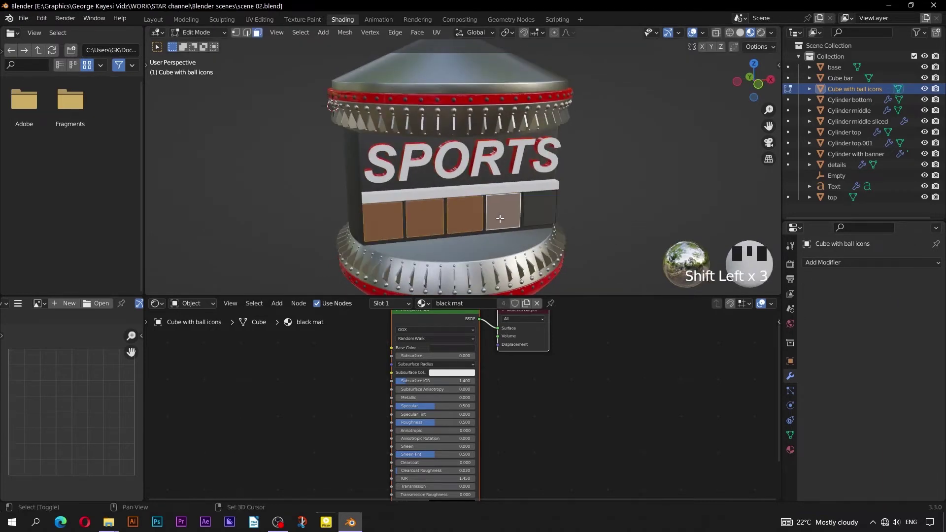
shift+click(540, 209)
key(KP_1)
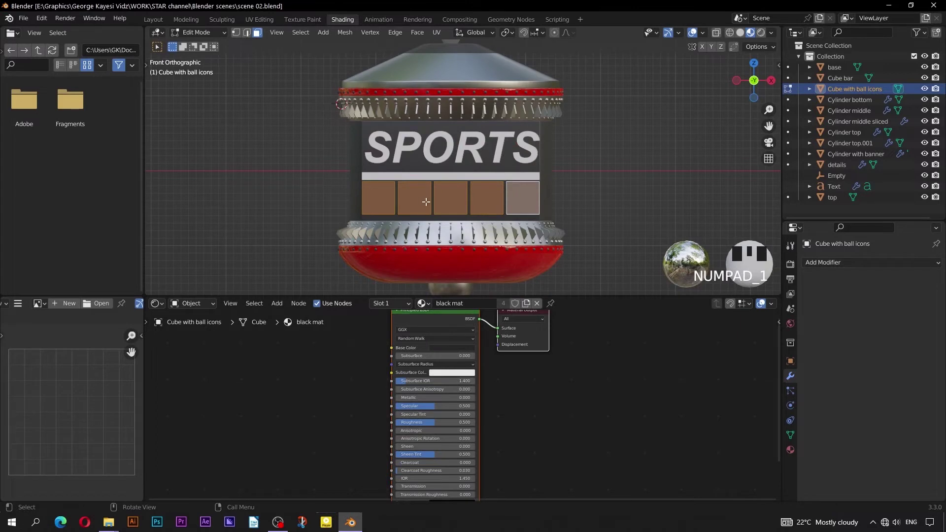
scroll(426, 202, up, 1)
key(u)
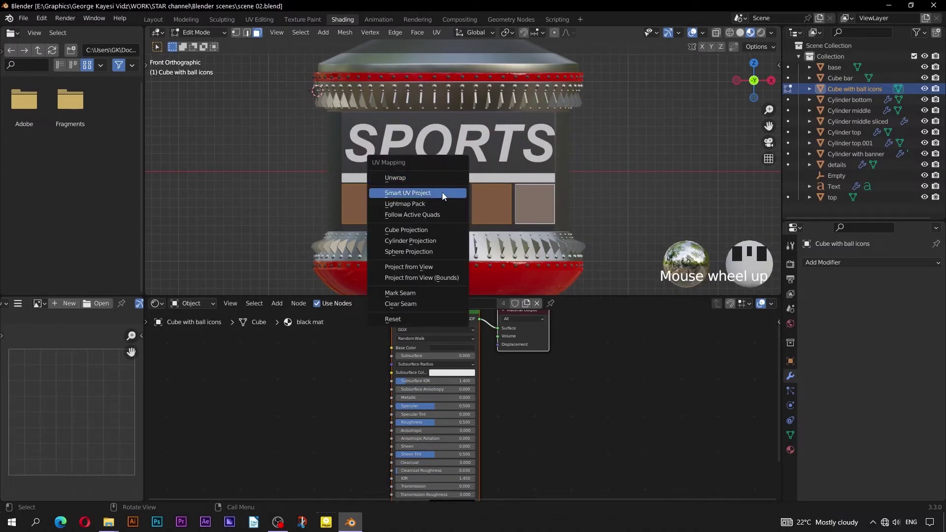
click(419, 267)
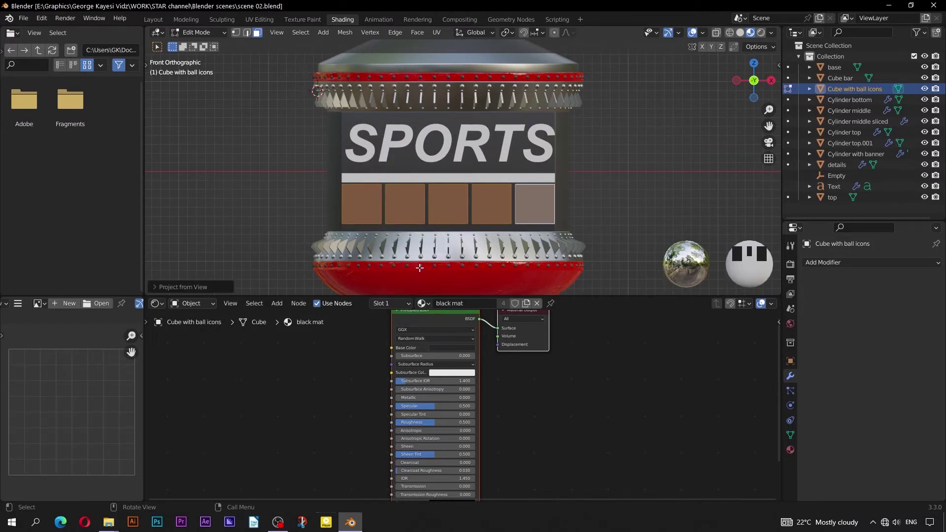
Widen the file browser area and turn it into a UV Editor.
drag(144, 173, 252, 196)
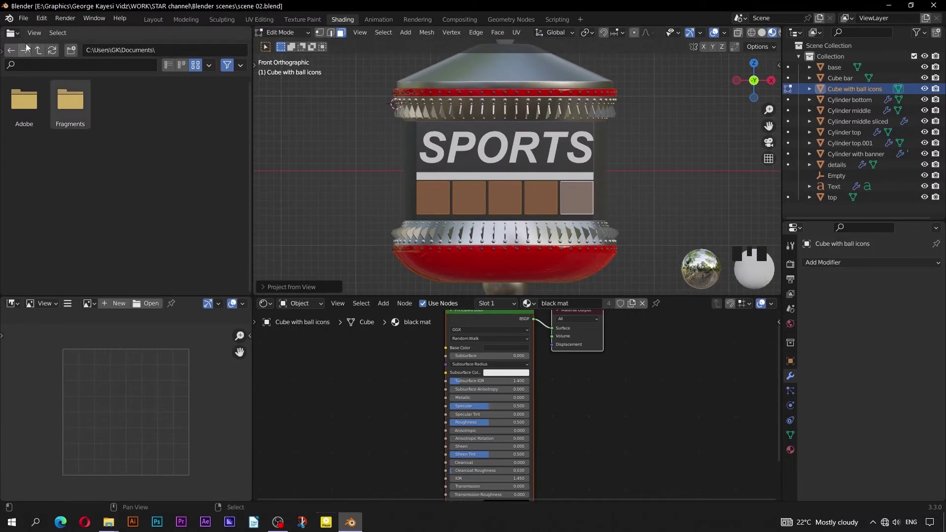
click(12, 34)
click(30, 84)
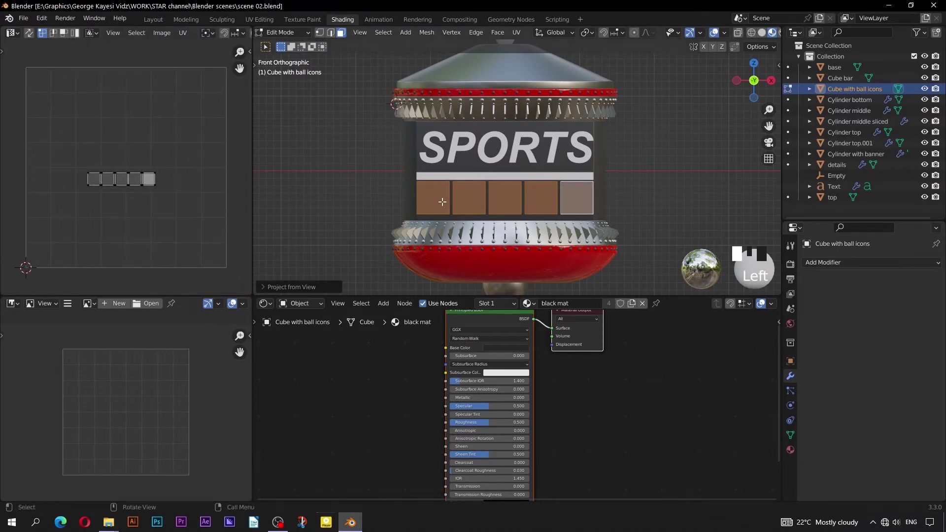
Add a second material named ball icons to Cube with ball icons and assign it to the selected front faces.
scroll(477, 226, up, 2)
middle_drag(442, 201, 463, 214)
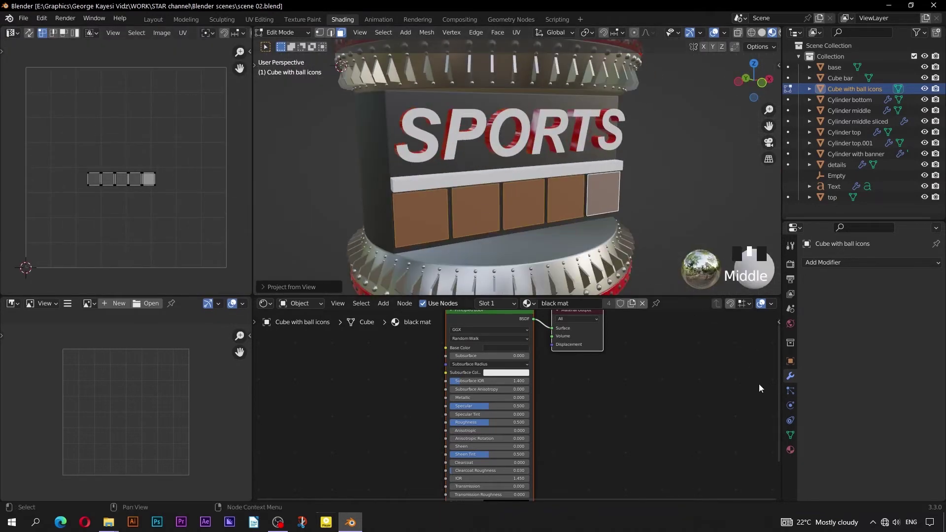
click(790, 449)
click(937, 263)
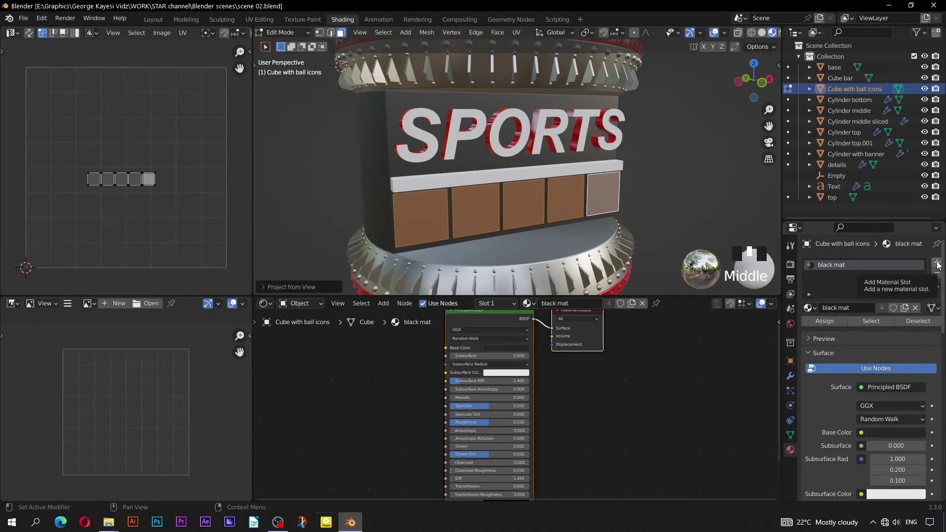
click(878, 329)
click(864, 329)
text(ball icons)
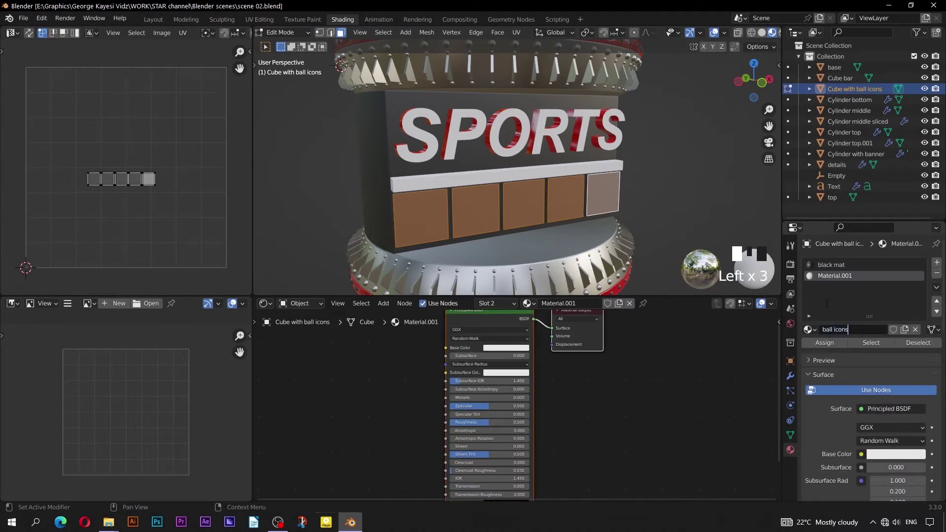
key(Return)
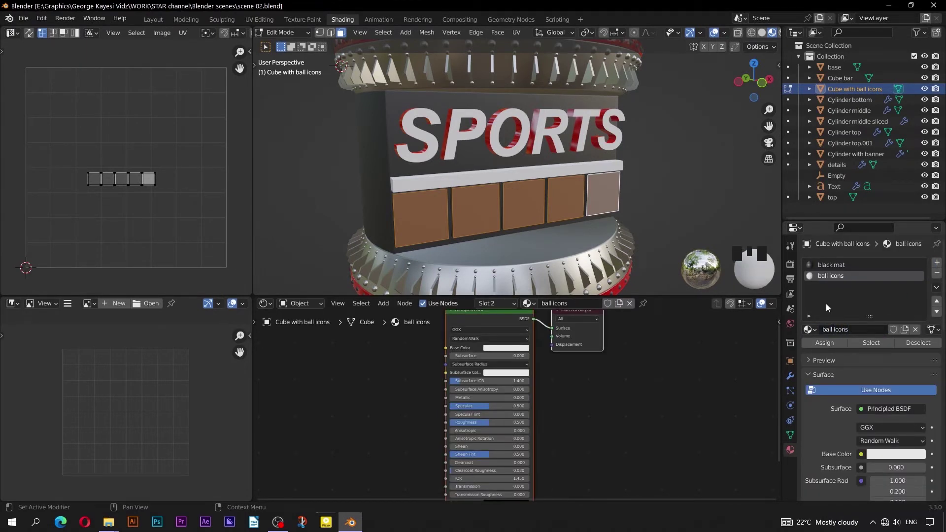
click(826, 344)
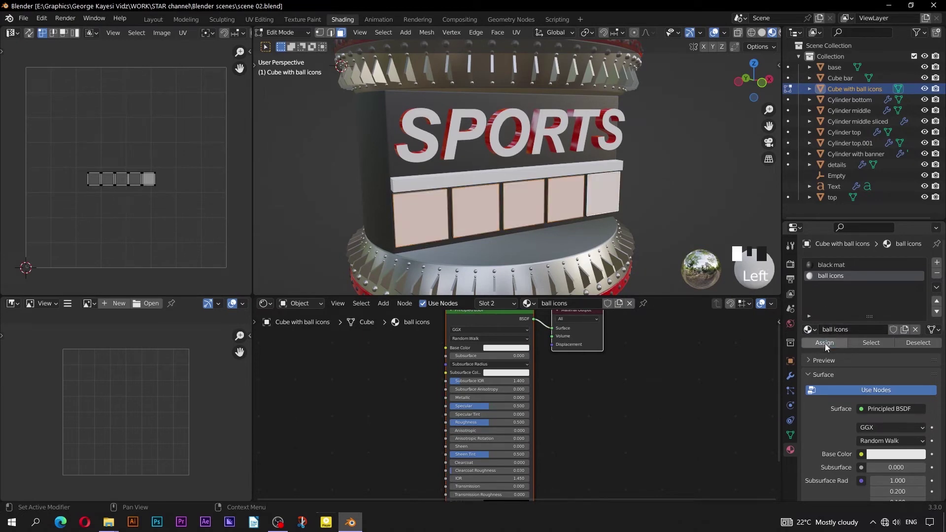
Open balls.png from the Resources folder as the UV Editor's image.
scroll(137, 37, down, 5)
click(164, 34)
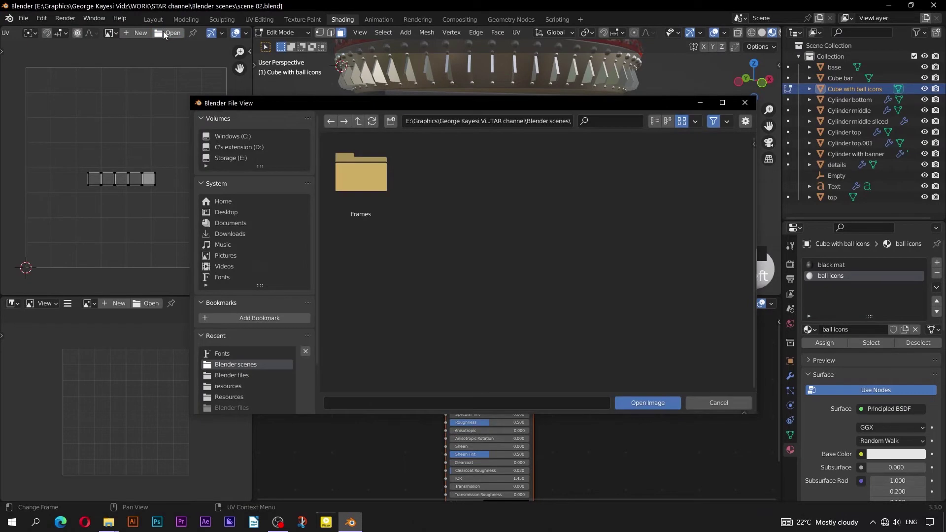
click(357, 121)
double_click(438, 187)
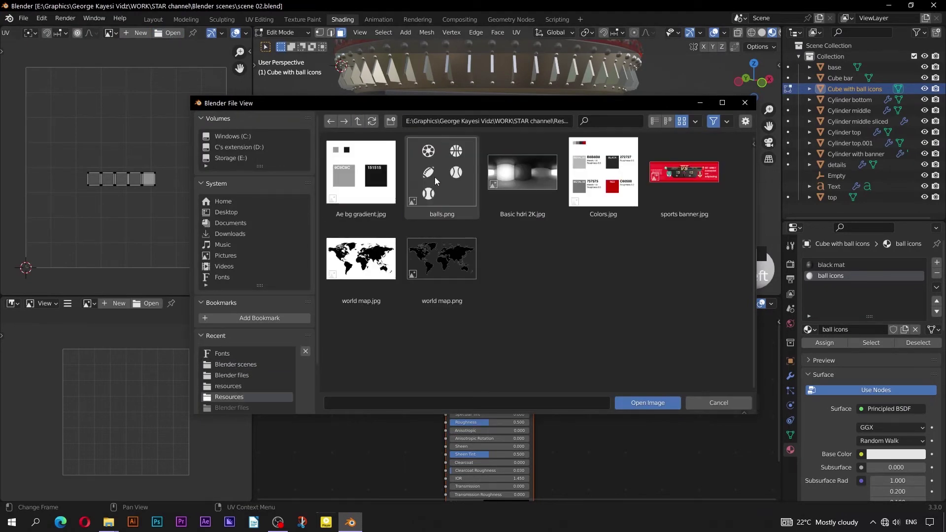
click(439, 177)
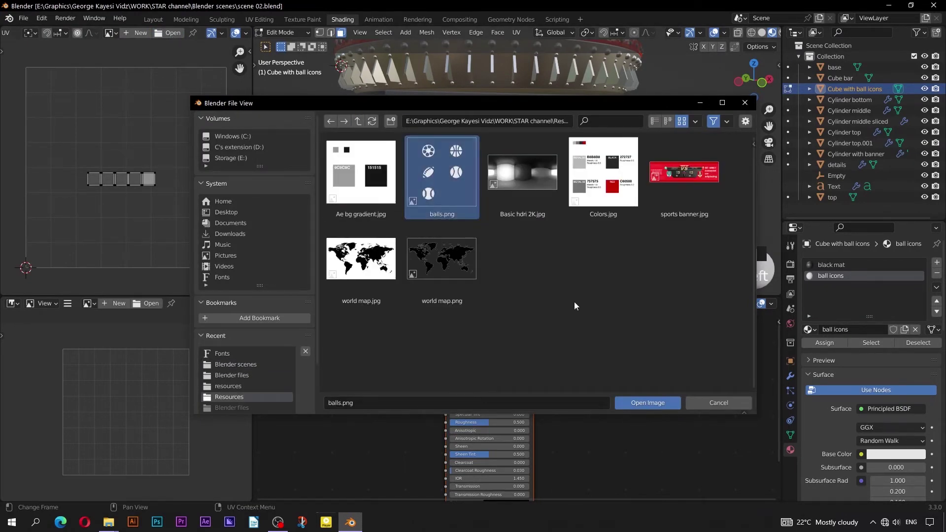
click(634, 401)
scroll(167, 195, down, 5)
scroll(165, 194, up, 1)
middle_drag(72, 144, 131, 190)
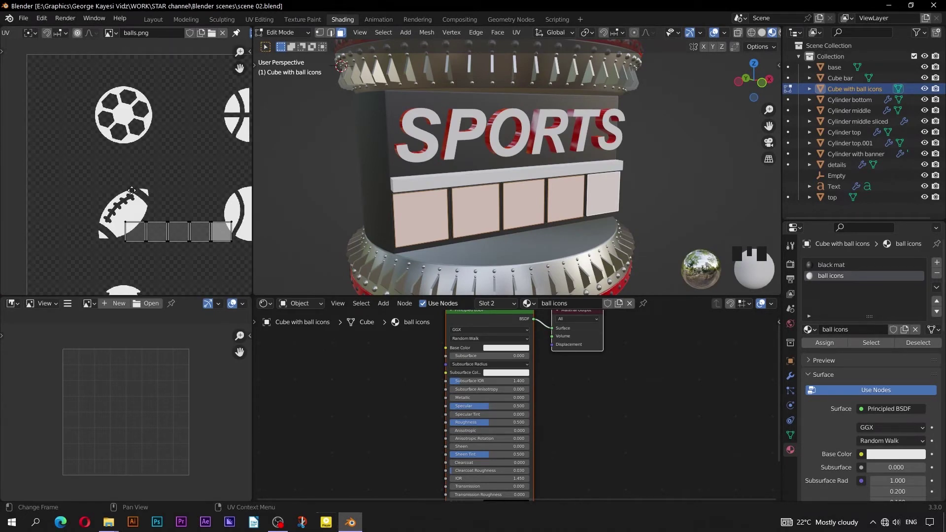
Add an Image Texture node to the ball icons material and place it beside the Principled BSDF's inputs.
key(Home)
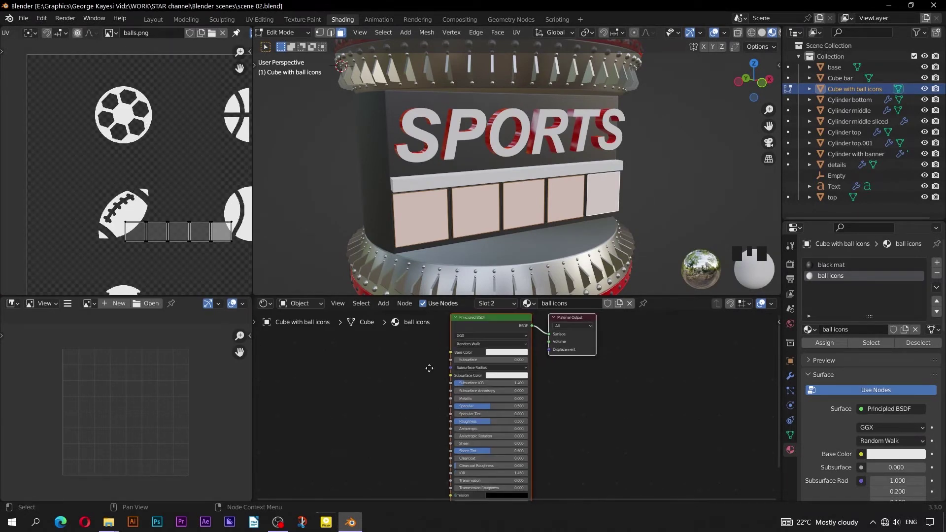
click(383, 303)
click(391, 315)
text(image)
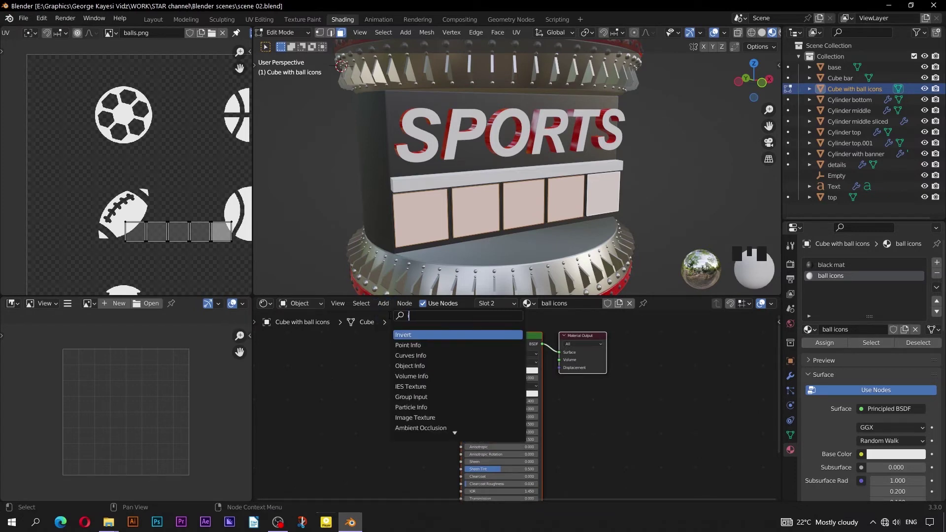
click(423, 335)
click(352, 400)
scroll(340, 379, up, 6)
drag(382, 361, 342, 354)
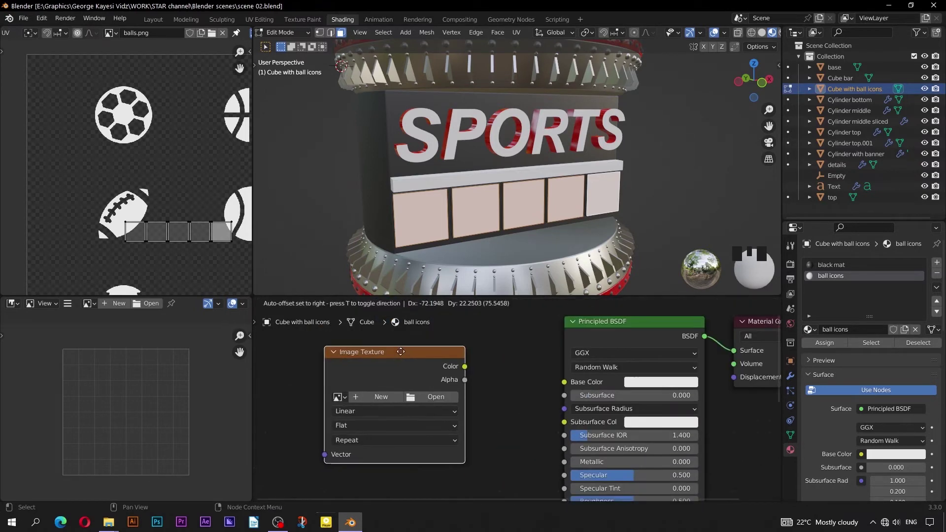
Load balls.png into the Image Texture node and link its Color output to the Principled BSDF's Base Color.
click(339, 397)
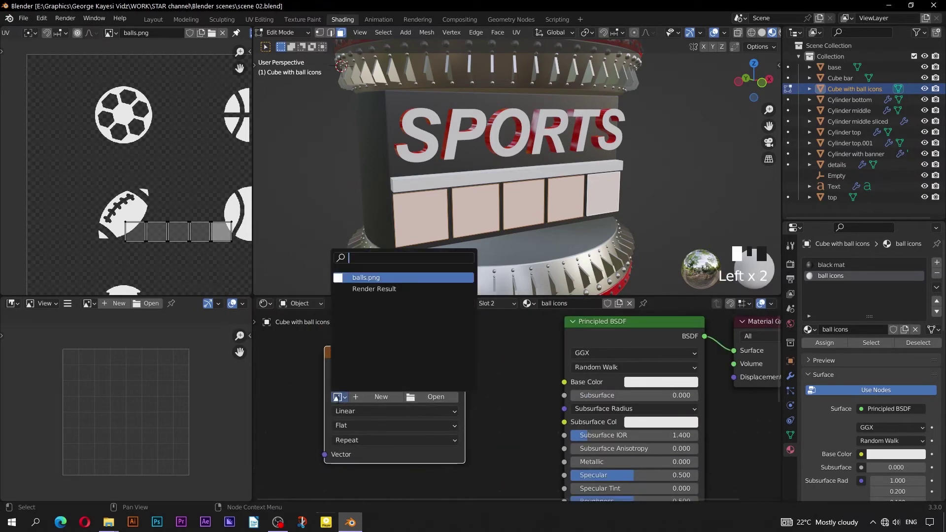
click(364, 278)
drag(464, 367, 565, 382)
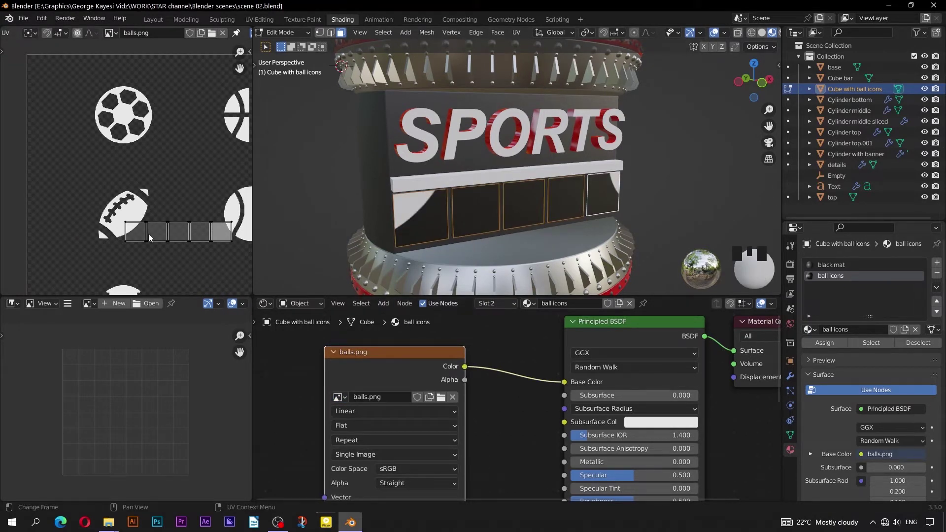
In UV face selection mode, move the first panel's UV face onto the centre of the soccer ball icon.
scroll(16, 37, up, 5)
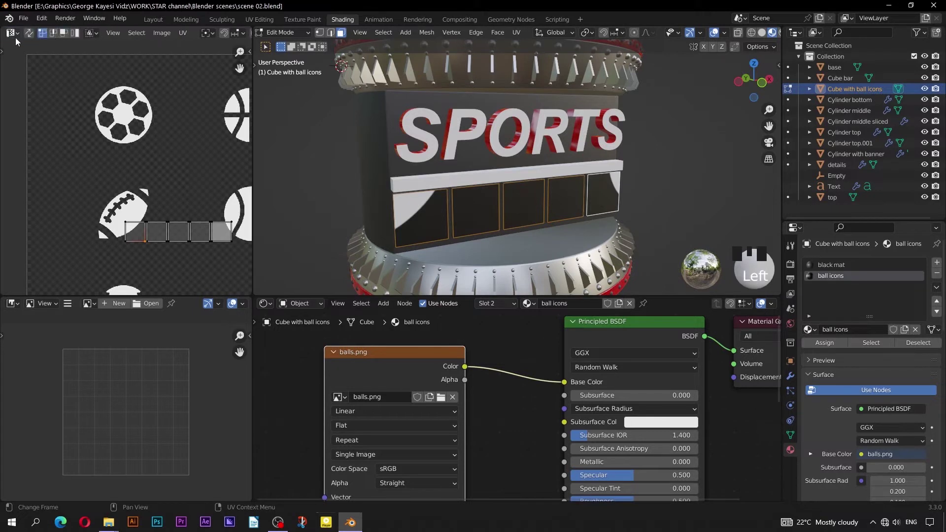
click(66, 32)
click(136, 235)
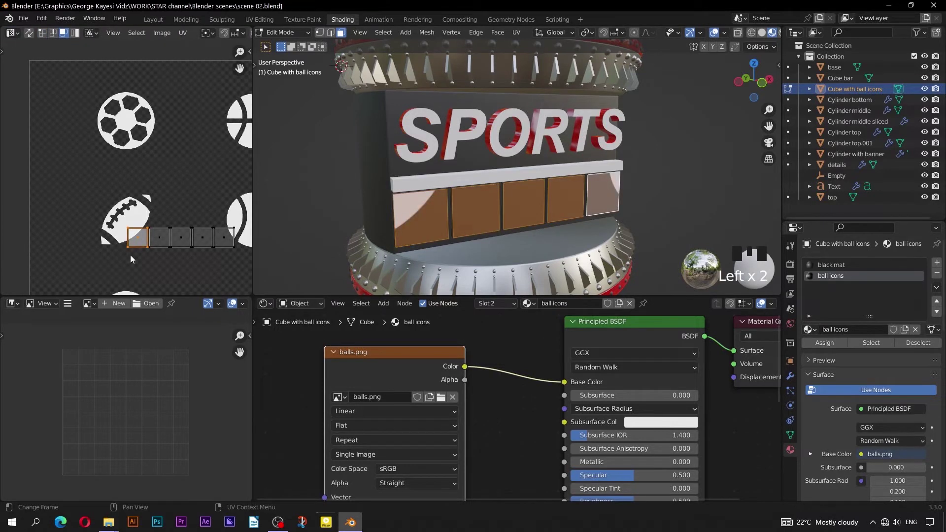
key(g)
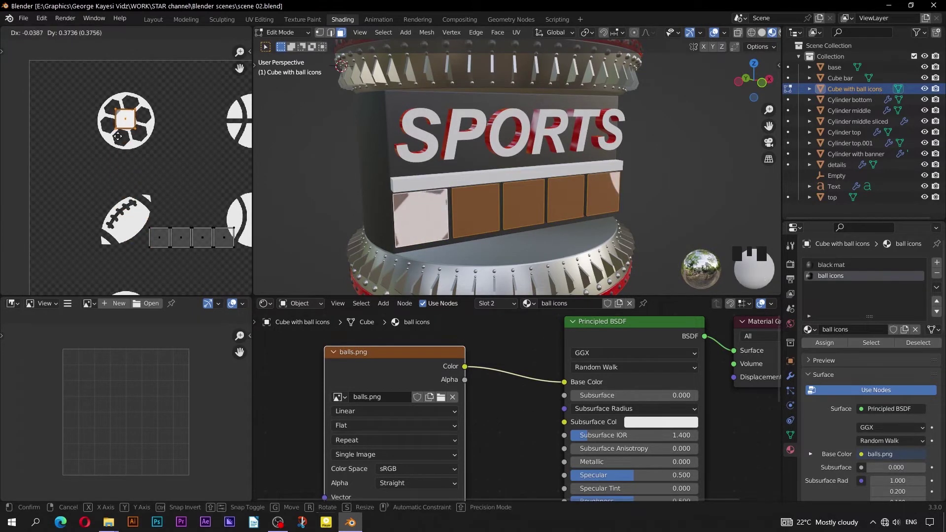
click(121, 144)
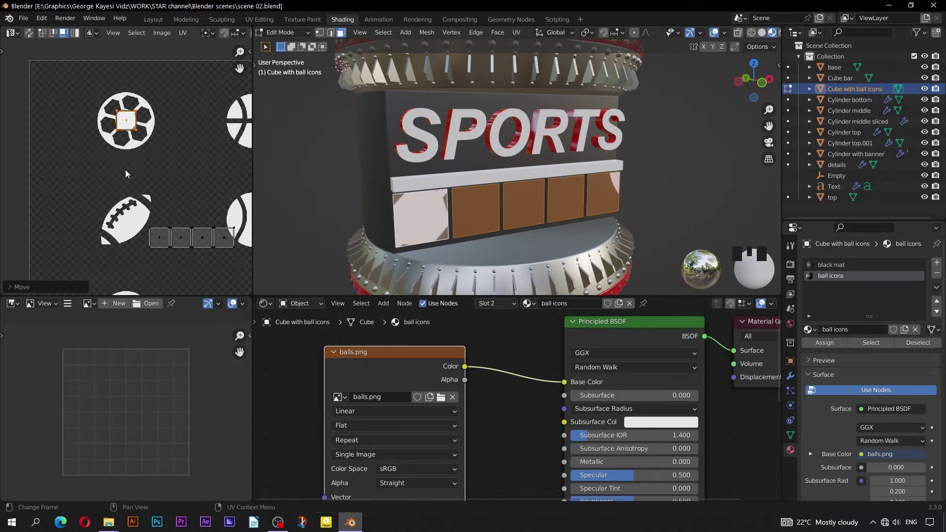
key(ctrl+space)
scroll(453, 285, up, 3)
middle_drag(454, 285, 291, 279)
key(g)
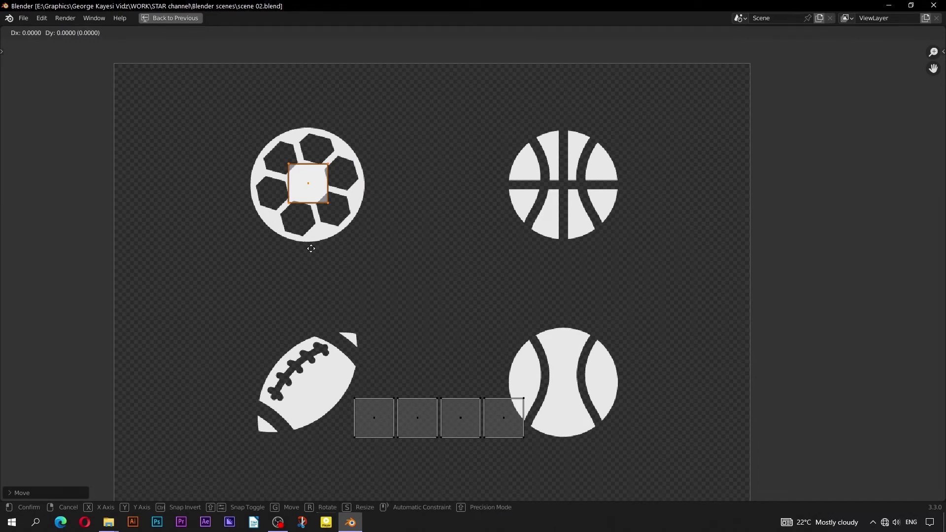
click(292, 241)
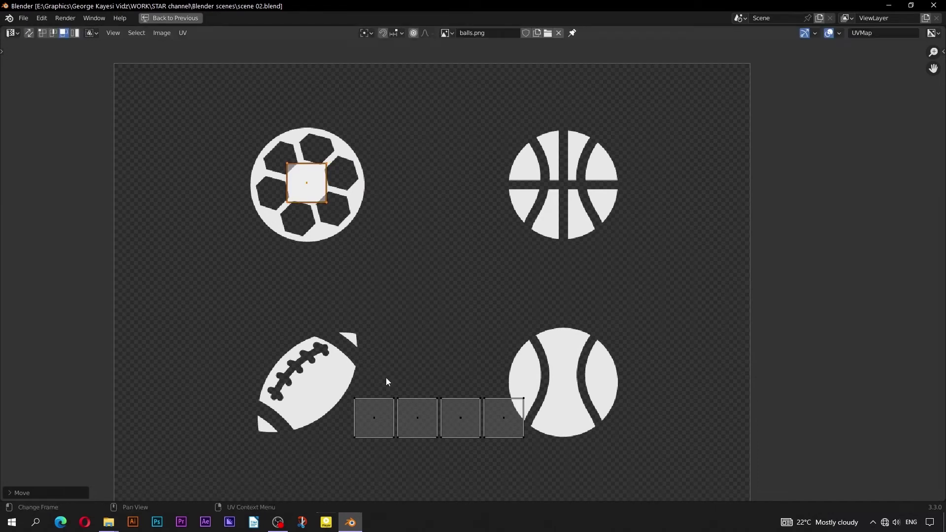
Move the second panel's UV face onto the basketball icon and the third panel's onto the American football icon.
click(371, 416)
key(g)
click(561, 185)
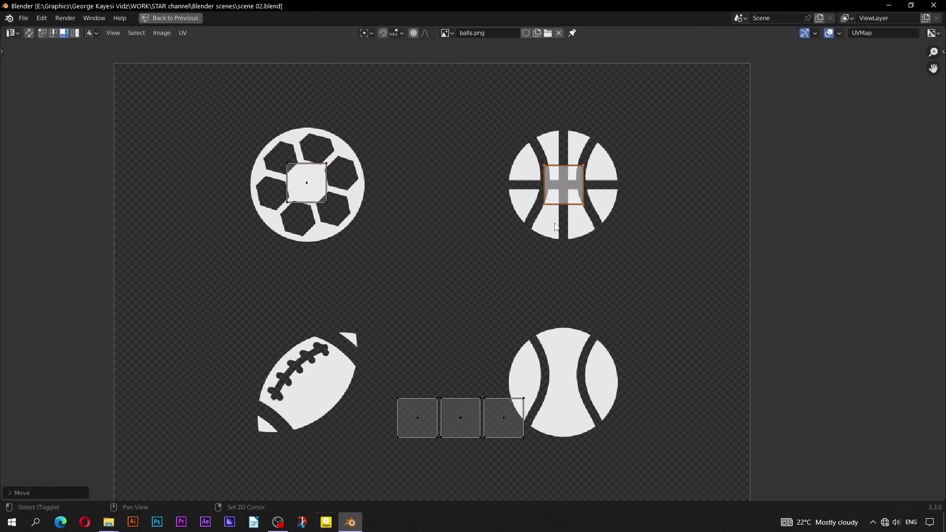
click(422, 430)
key(g)
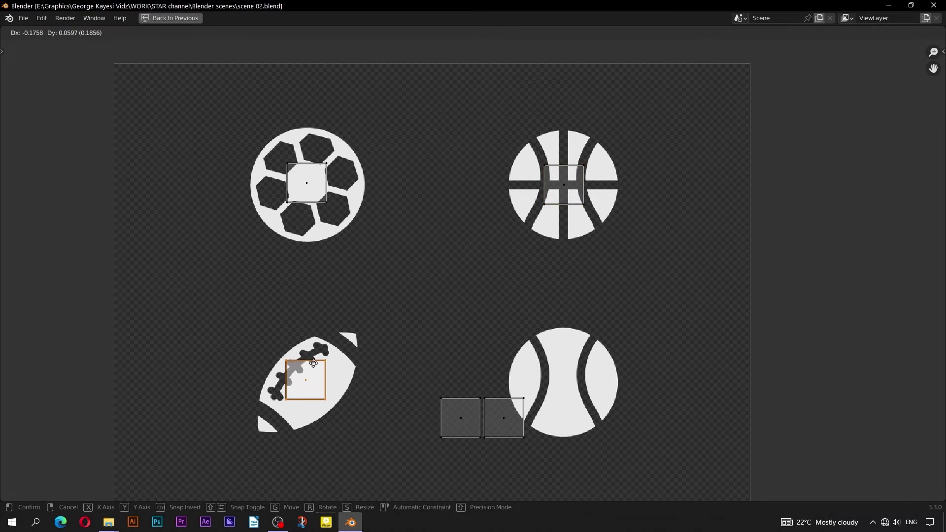
click(311, 391)
Move the fourth panel's UV face onto the tennis ball icon and the fifth panel's onto the baseball icon.
click(463, 424)
key(g)
click(567, 389)
scroll(571, 396, down, 1)
middle_drag(571, 395, 599, 289)
click(541, 292)
key(g)
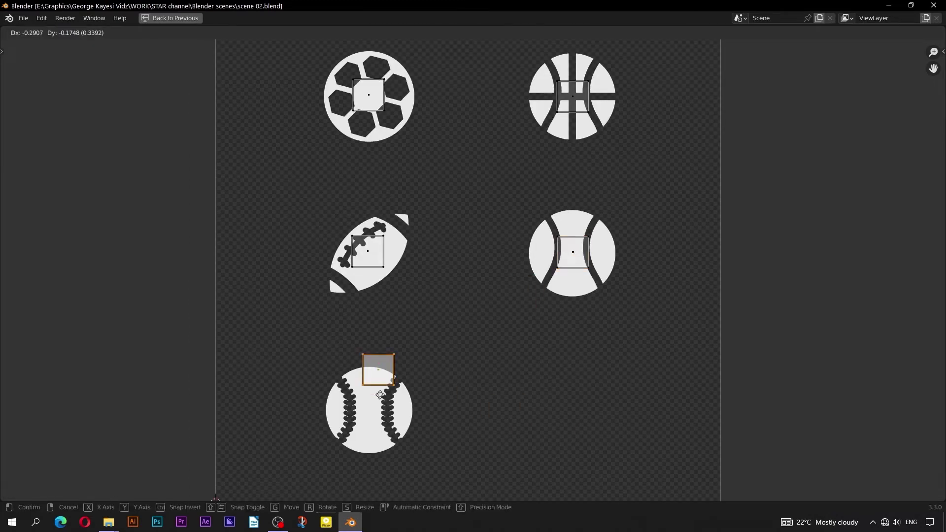
click(399, 422)
Scale all five UV faces up around their Individual Origins until each frames its whole ball icon with a small margin.
key(a)
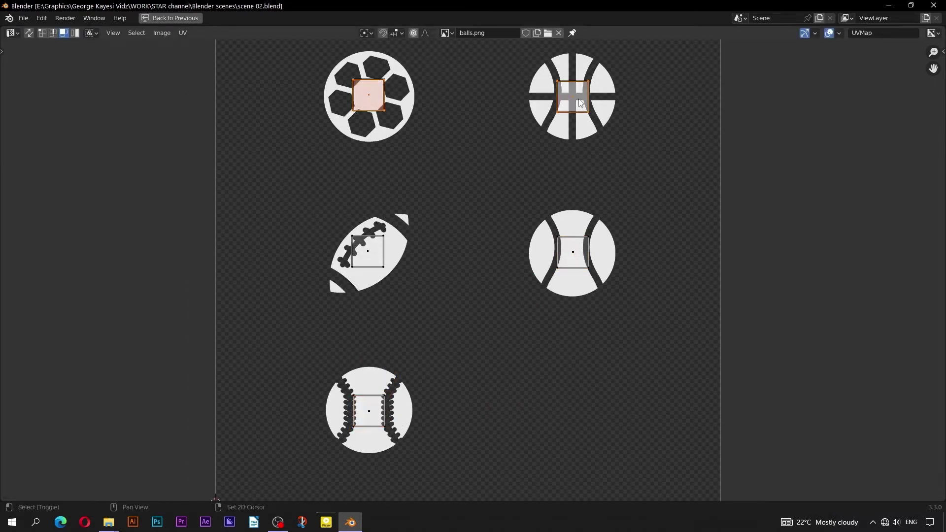
key(period)
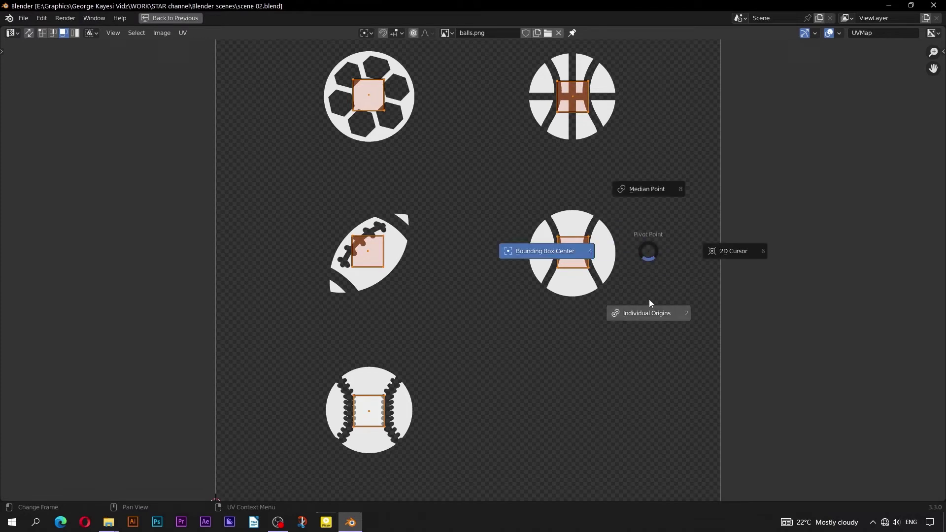
click(649, 314)
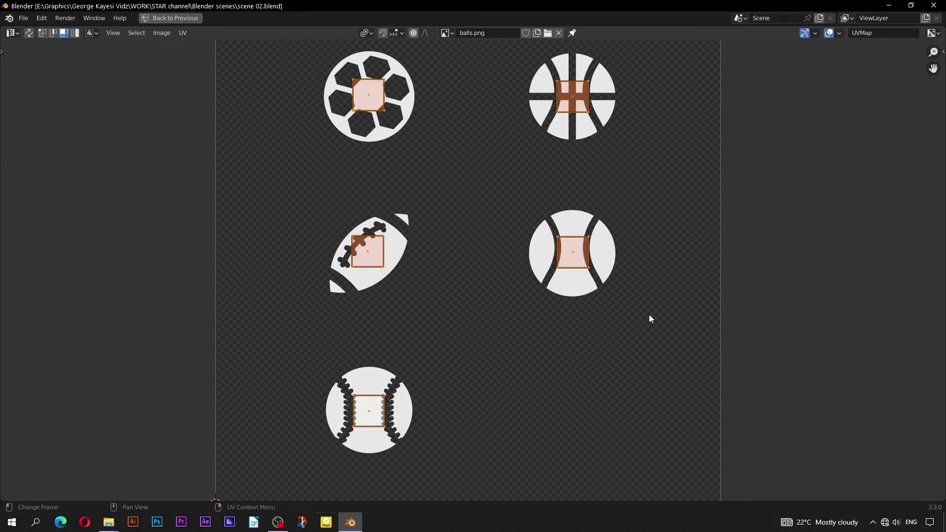
key(s)
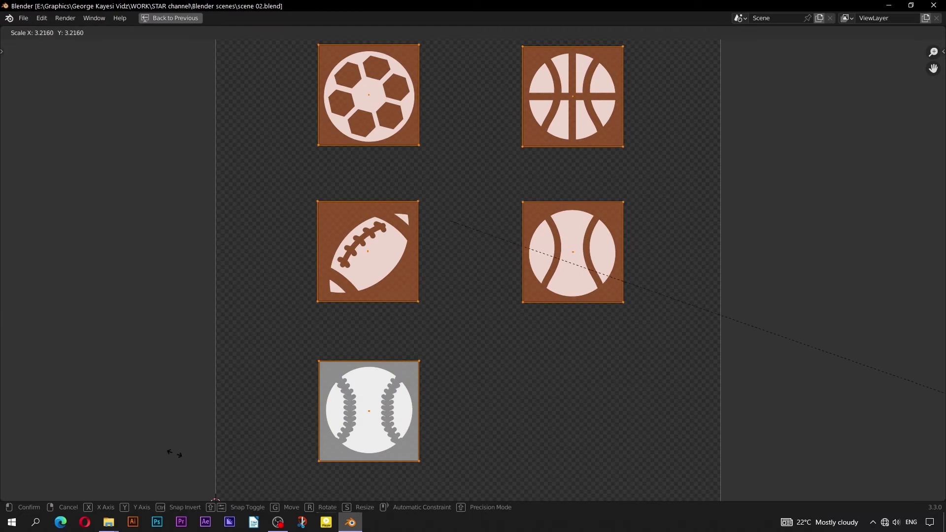
click(200, 468)
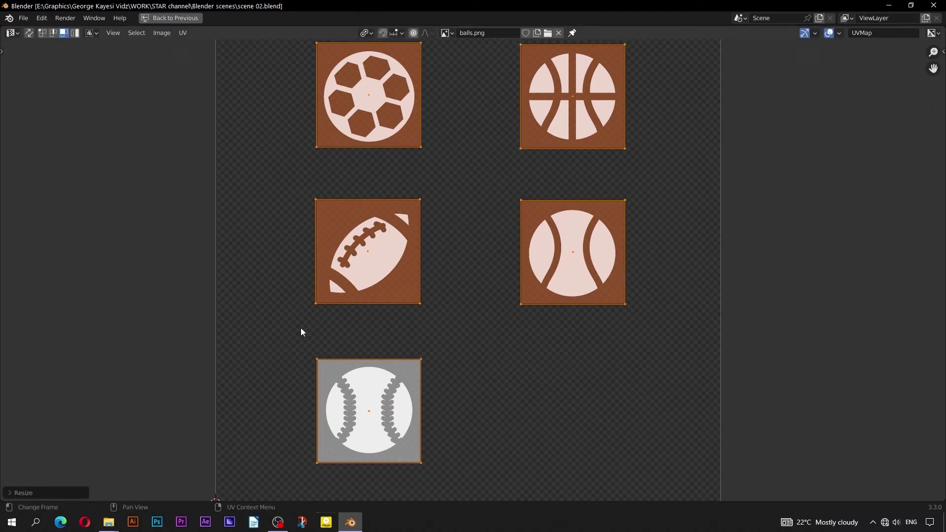
key(ctrl+space)
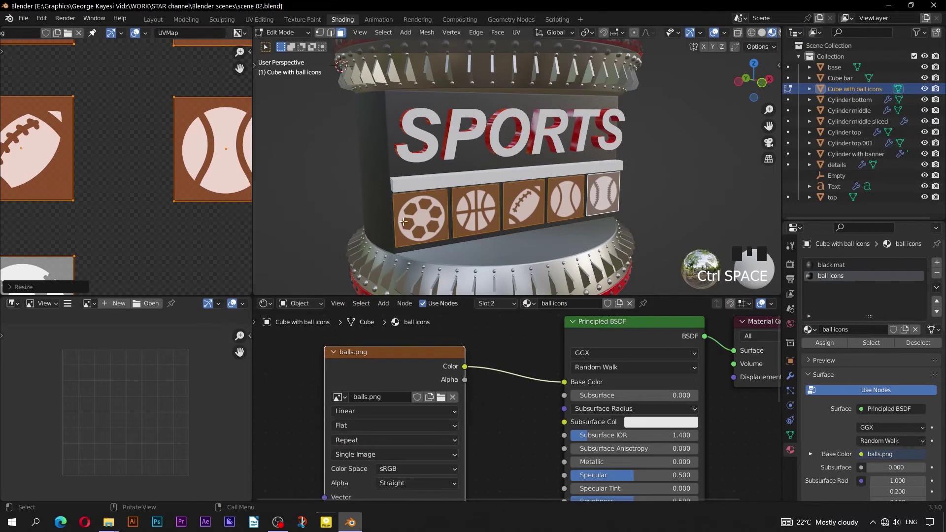
Hide the 3D viewport overlays and enlarge the UV faces until vertically neighbouring ones nearly touch, shrinking the icons on the panels.
middle_drag(503, 249, 478, 249)
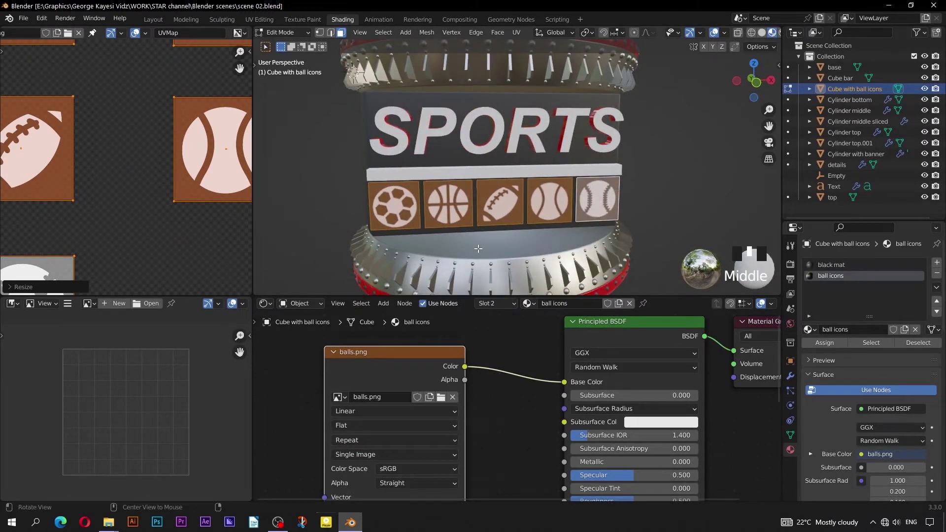
click(714, 34)
scroll(167, 199, down, 3)
key(s)
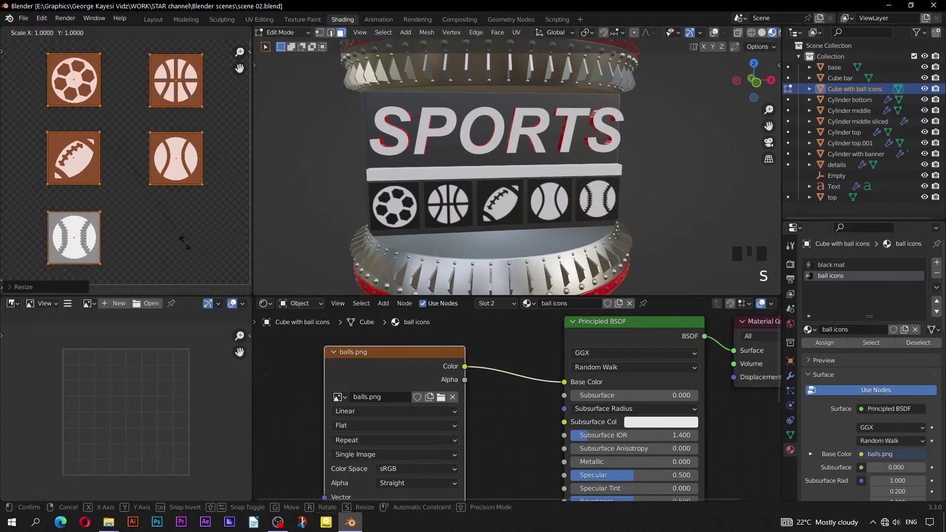
click(215, 282)
scroll(489, 225, down, 3)
middle_drag(489, 225, 530, 187)
scroll(532, 179, up, 2)
scroll(531, 180, up, 1)
scroll(465, 377, down, 3)
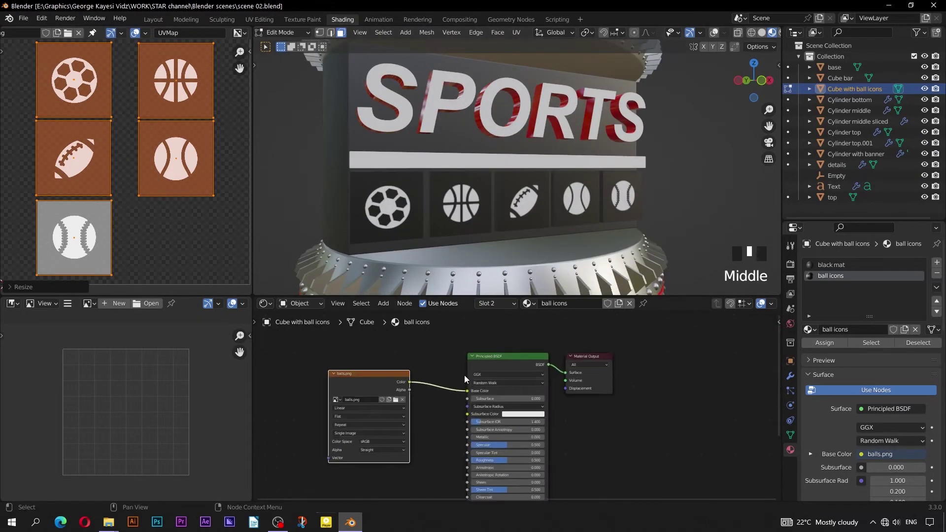
Return to Object Mode and reposition the Material Output and balls.png nodes around the Principled BSDF.
key(Tab)
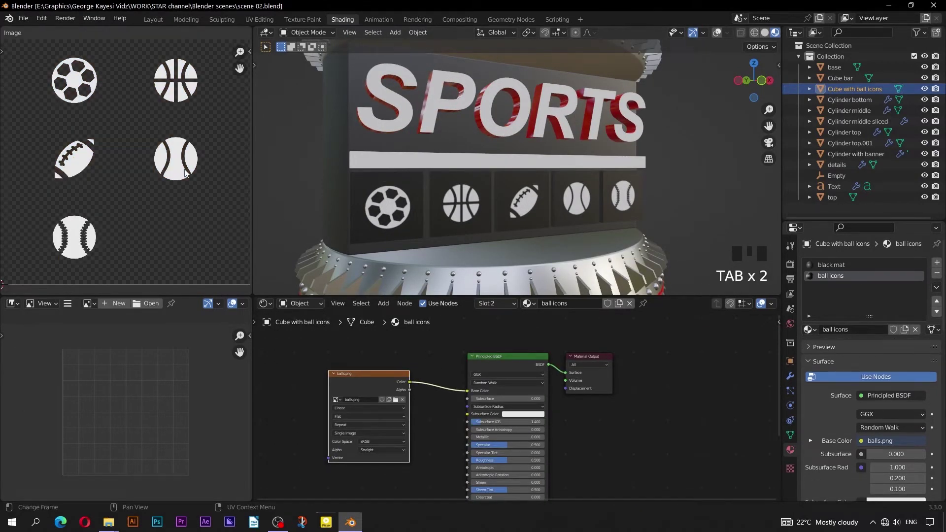
scroll(434, 393, down, 1)
middle_drag(431, 393, 409, 391)
drag(560, 359, 645, 359)
scroll(519, 399, up, 4)
drag(306, 365, 337, 357)
Set the ball icons material's Metallic to 1 and its Roughness to 0.4.
middle_drag(453, 442, 452, 412)
drag(452, 412, 515, 413)
scroll(488, 424, up, 2)
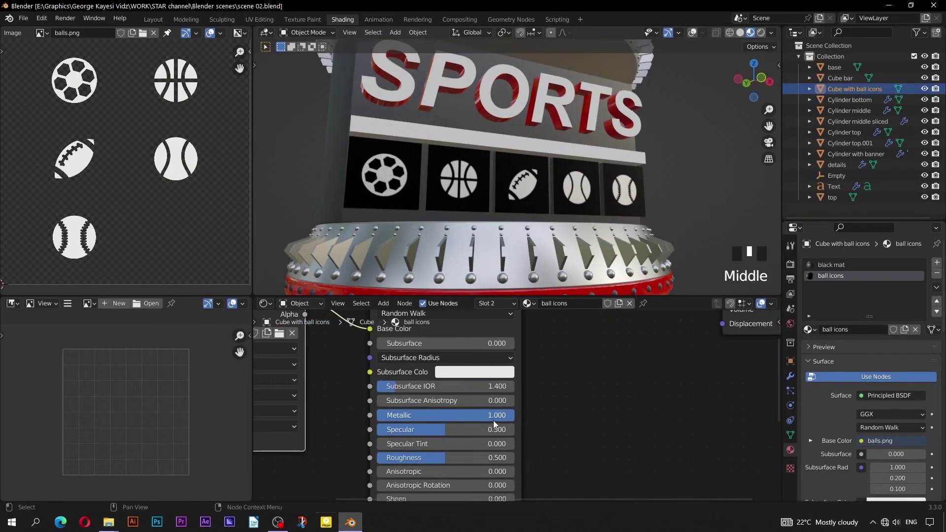
click(502, 409)
text(.4)
key(Return)
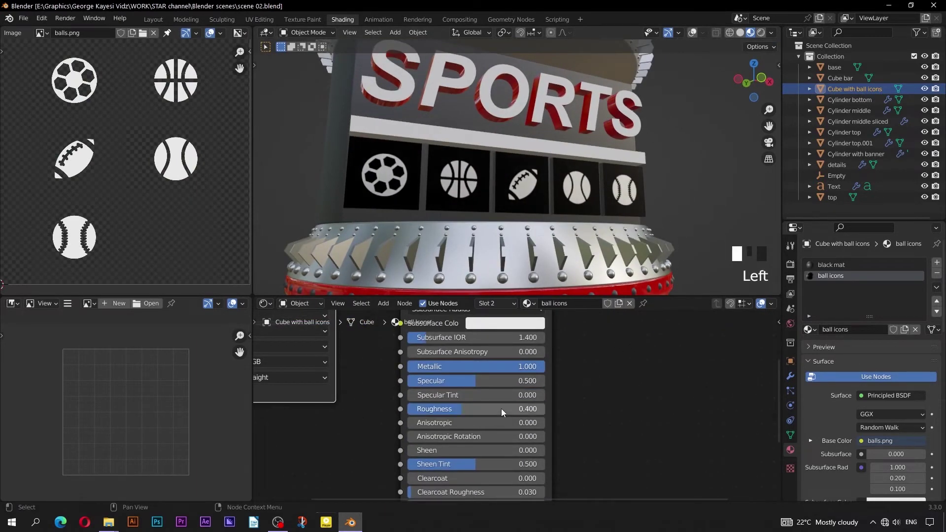
Duplicate the Principled BSDF in the ball icons material and set the copy's Base Color to red.
scroll(501, 409, down, 5)
click(586, 373)
click(472, 354)
key(shift+d)
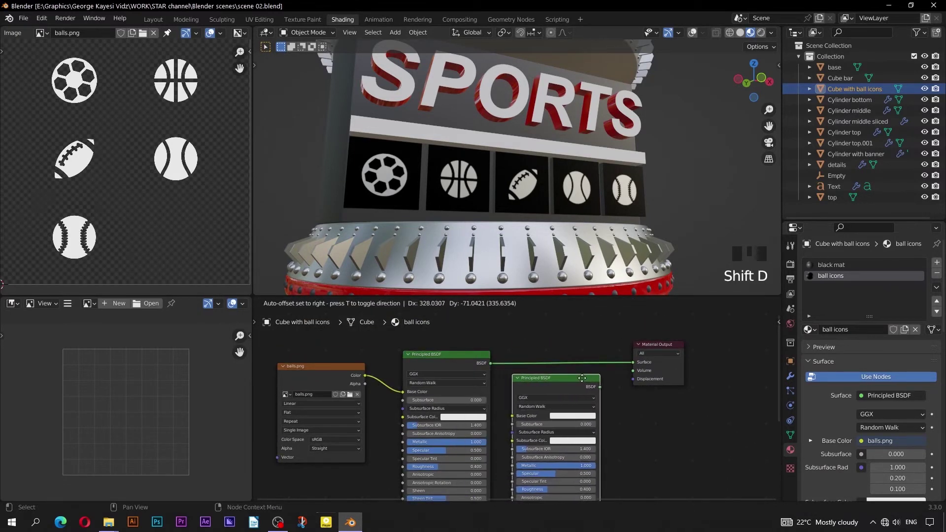
click(589, 381)
middle_drag(575, 398, 551, 409)
scroll(555, 367, up, 1)
click(554, 425)
click(569, 361)
middle_drag(553, 405, 510, 424)
scroll(511, 425, down, 1)
Insert a Mix Shader before the Material Output, connect the red Principled BSDF to its free Shader input and space the nodes out.
drag(611, 360, 647, 354)
click(388, 306)
click(392, 317)
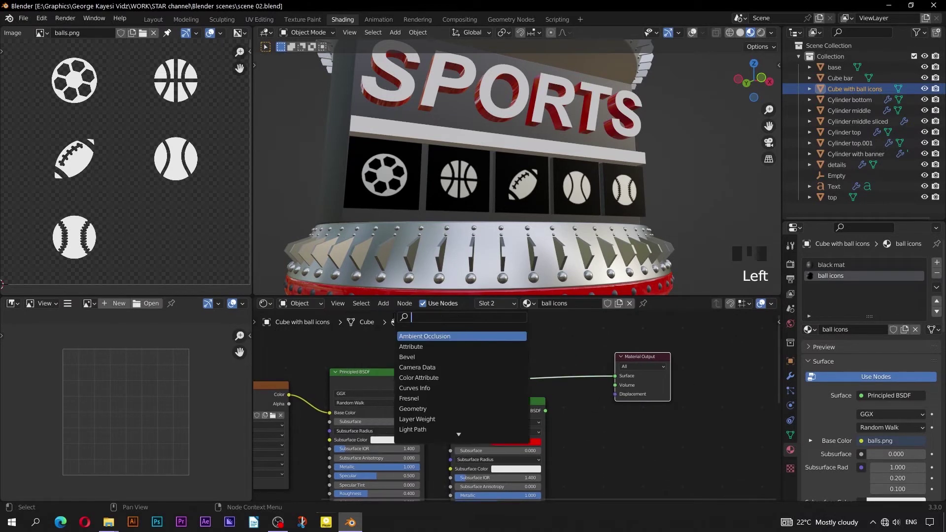
text(mix)
click(429, 347)
click(559, 375)
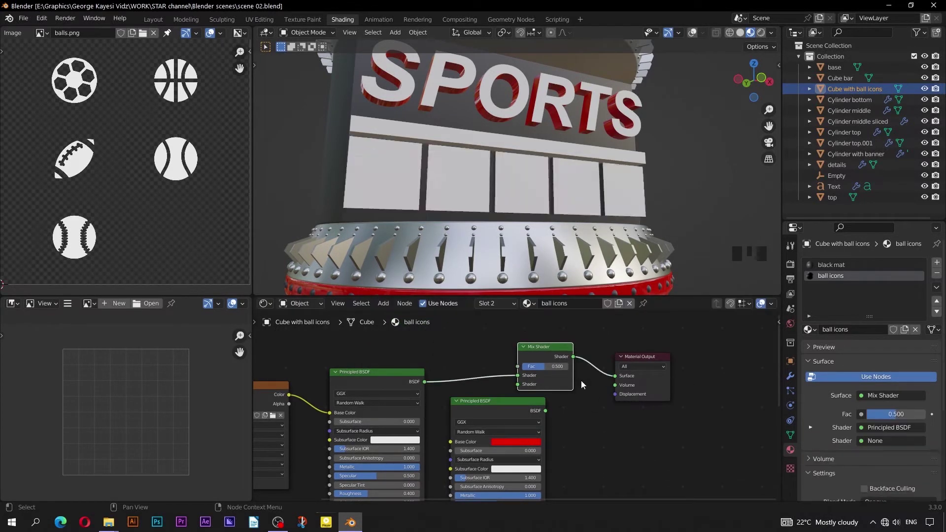
drag(530, 403, 518, 384)
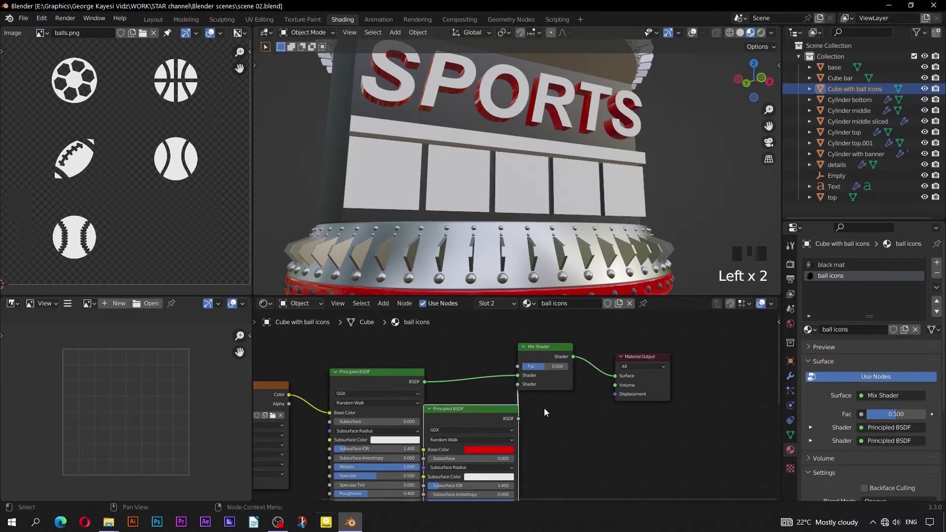
drag(538, 348, 559, 356)
drag(630, 357, 647, 359)
drag(584, 355, 593, 357)
Add a ColorRamp node and place it above the first Principled BSDF.
scroll(497, 382, down, 3)
middle_drag(468, 383, 562, 394)
scroll(492, 388, up, 5)
key(shift+a)
text(color)
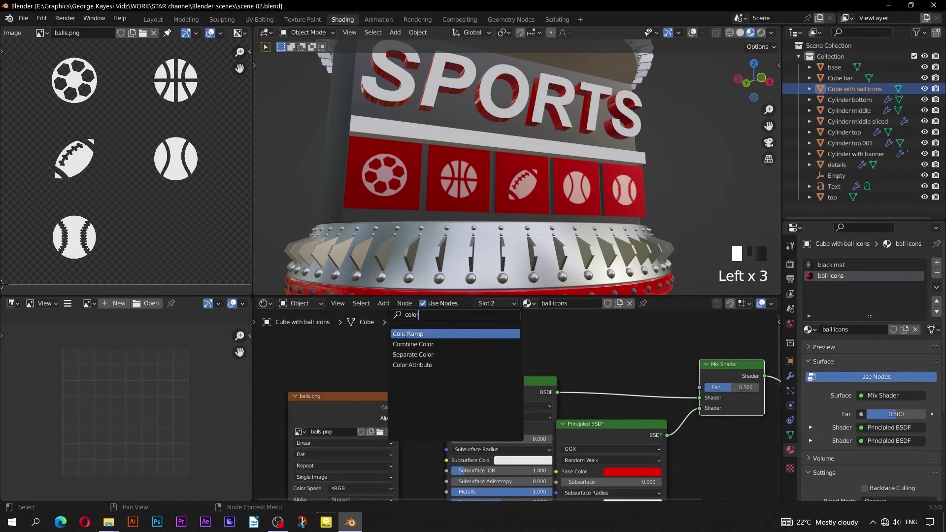
click(405, 335)
key(ctrl+z)
scroll(534, 359, down, 1)
middle_drag(535, 357, 528, 389)
drag(446, 356, 505, 361)
middle_drag(420, 426, 423, 367)
Connect the balls.png Alpha to the ColorRamp's Fac and the ColorRamp's Color to the Mix Shader's Fac.
drag(402, 440, 450, 380)
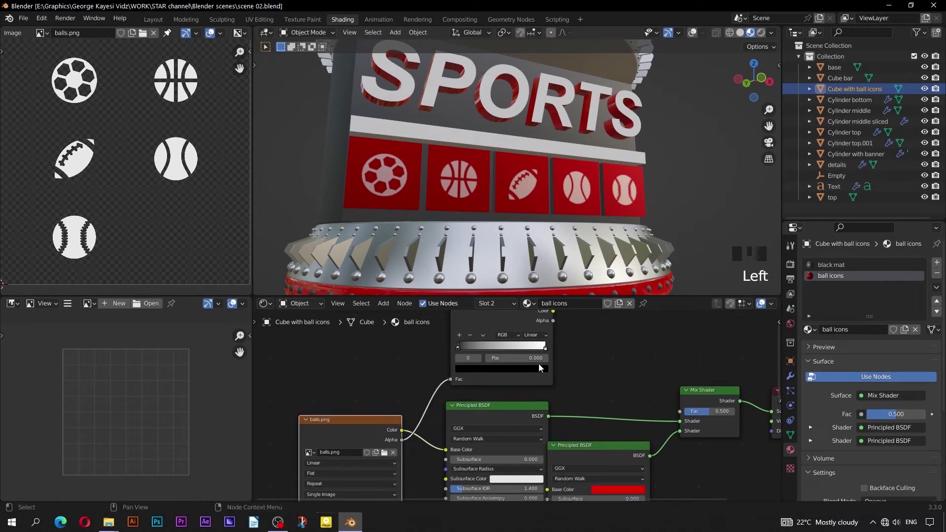
middle_drag(541, 367, 511, 389)
drag(524, 331, 561, 366)
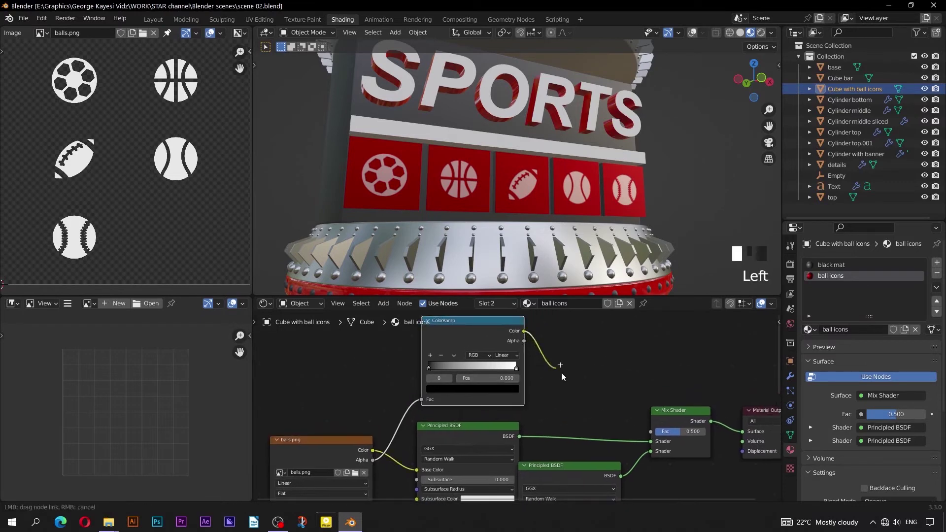
drag(602, 405, 657, 432)
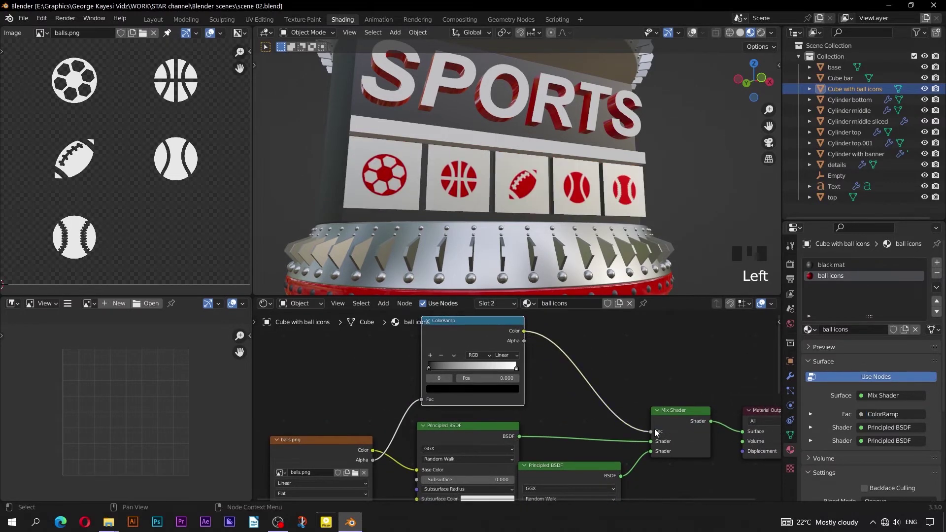
Swap the Mix Shader's two Shader inputs to get white icons on red panels, and review the whole node tree.
middle_drag(609, 198, 537, 208)
scroll(616, 434, up, 5)
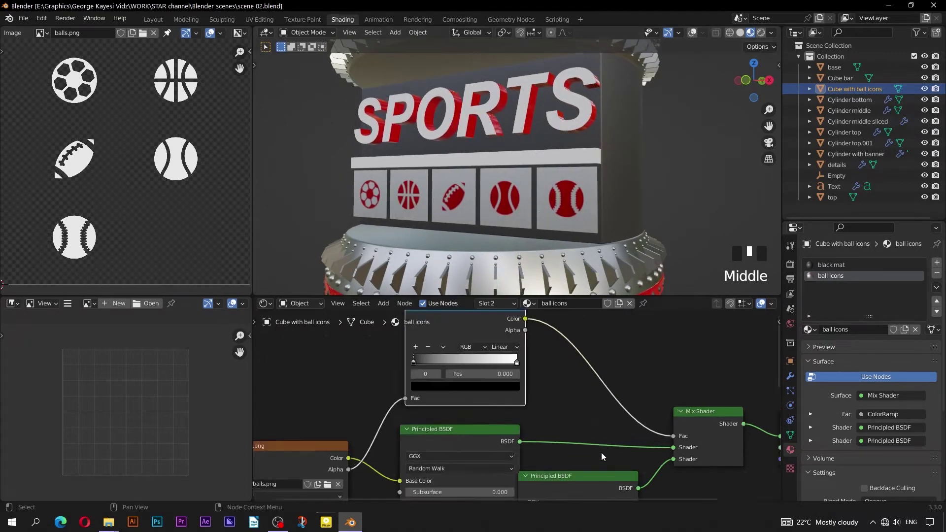
drag(614, 429, 614, 409)
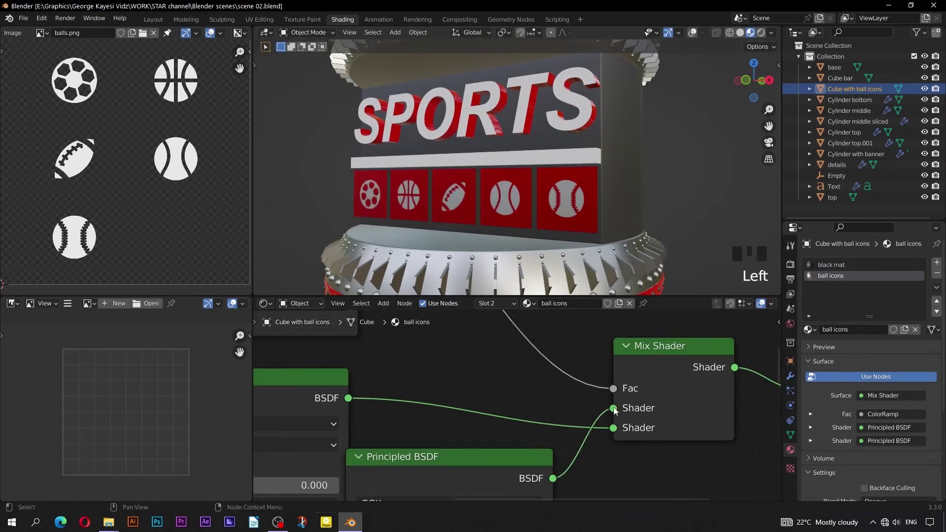
scroll(456, 187, down, 1)
mouse_move(457, 186)
middle_down()
mouse_move(522, 182)
mouse_move(471, 185)
middle_up()
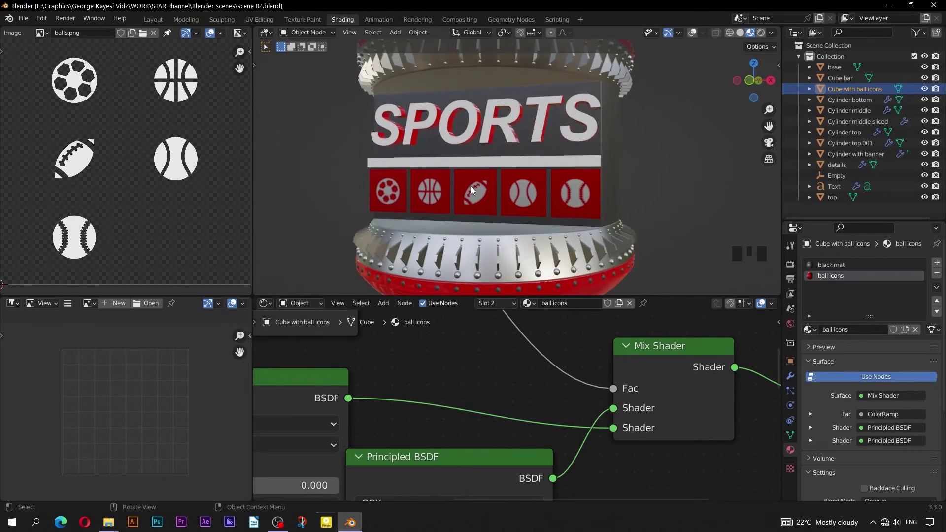
scroll(436, 436, down, 2)
middle_drag(436, 435, 456, 414)
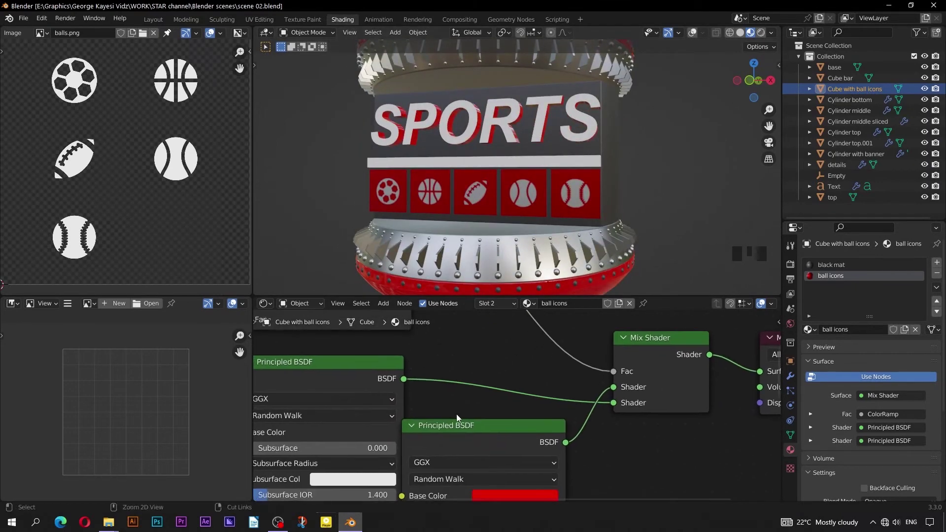
key(ctrl+space)
drag(466, 267, 466, 289)
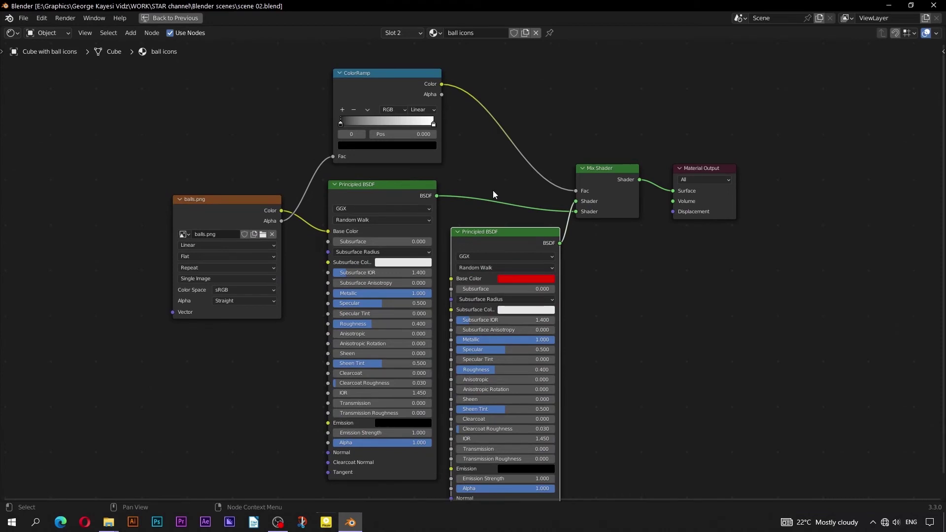
key(ctrl+space)
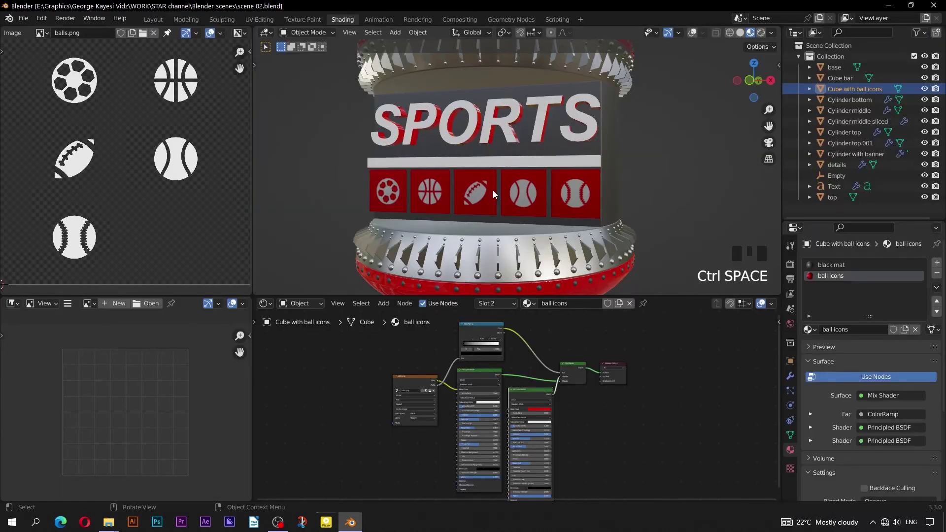
Open the Cylinder with banner object in Edit Mode with overlays shown and isolate it in local view.
scroll(498, 173, down, 2)
middle_drag(498, 174, 529, 185)
click(544, 148)
key(Tab)
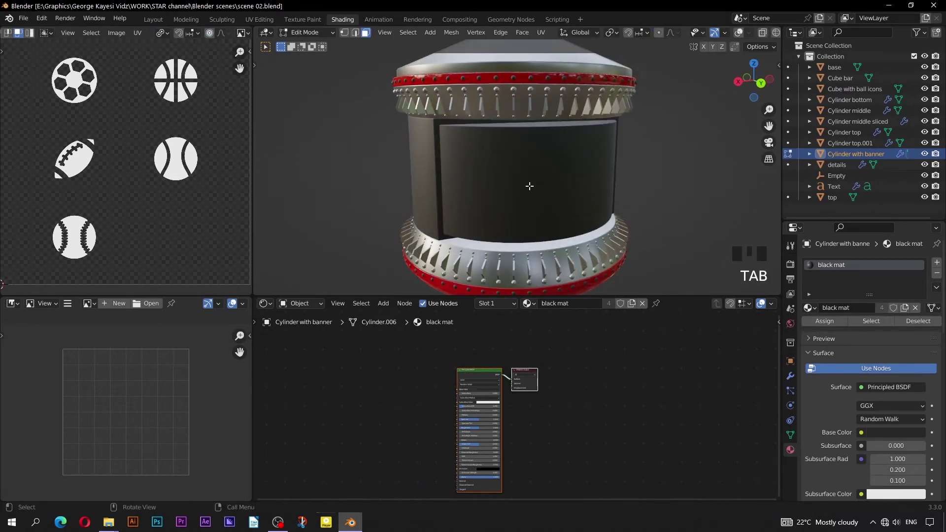
click(736, 34)
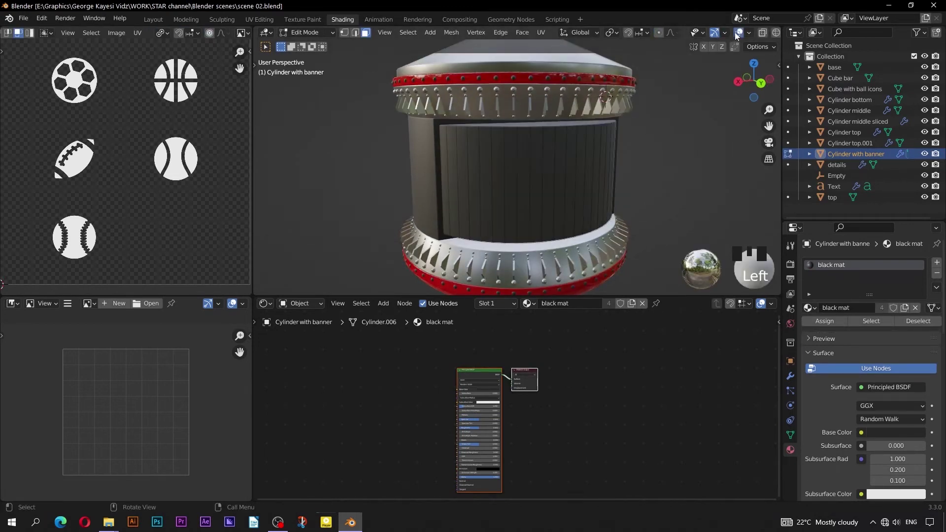
middle_drag(551, 159, 452, 186)
key(slash)
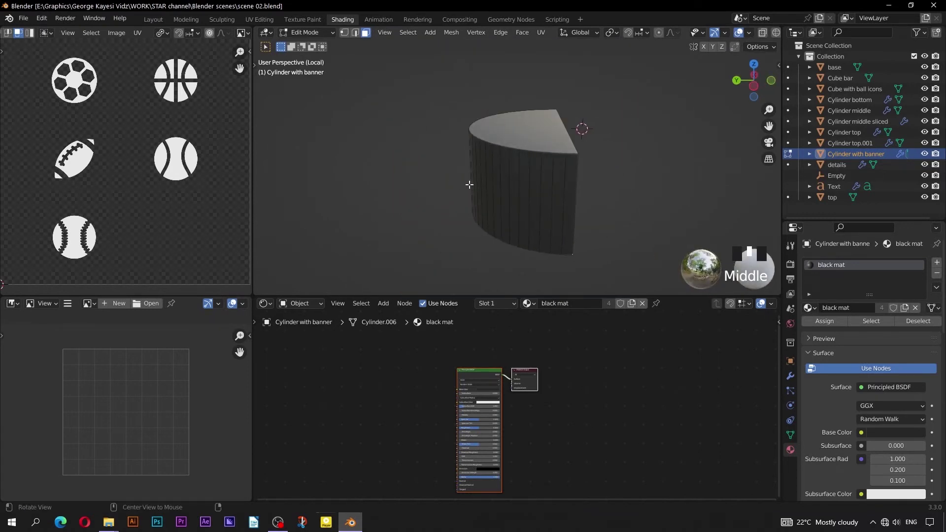
Select all faces of the banner cylinder's curved side and unwrap them.
click(569, 207)
middle_drag(517, 210, 571, 213)
ctrl+click(533, 202)
mouse_move(493, 192)
middle_down()
mouse_move(567, 190)
mouse_move(498, 191)
middle_up()
ctrl+click(495, 190)
middle_drag(434, 195, 491, 207)
ctrl+click(470, 214)
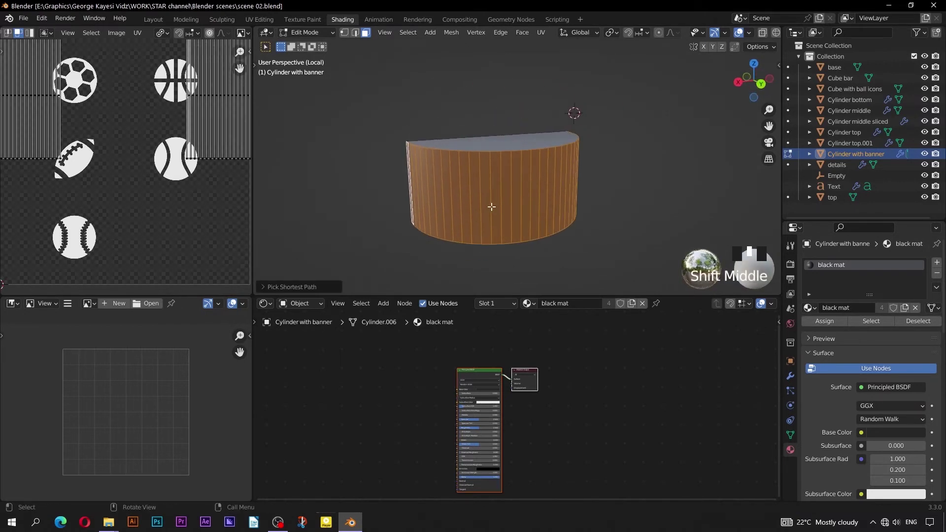
key(u)
click(434, 105)
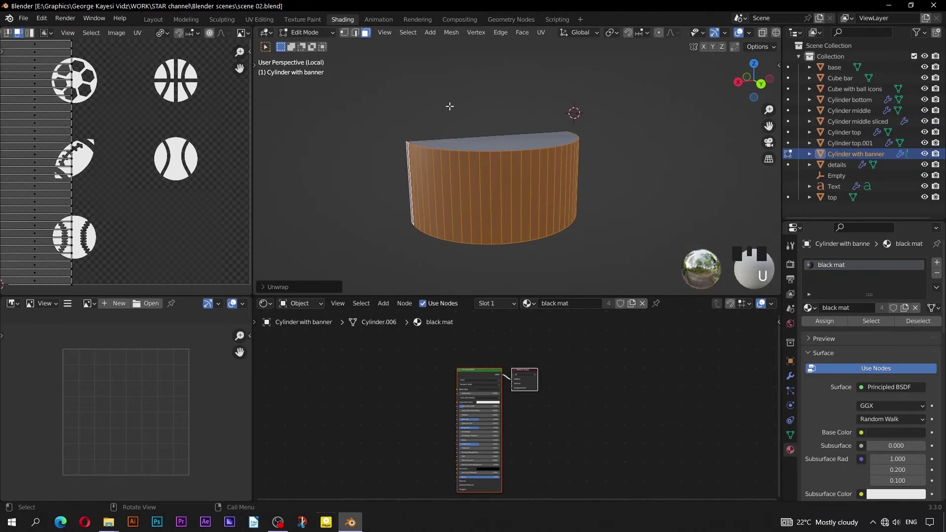
Unlink balls.png from the UV editor and open sports banner.jpg there instead.
scroll(142, 153, up, 2)
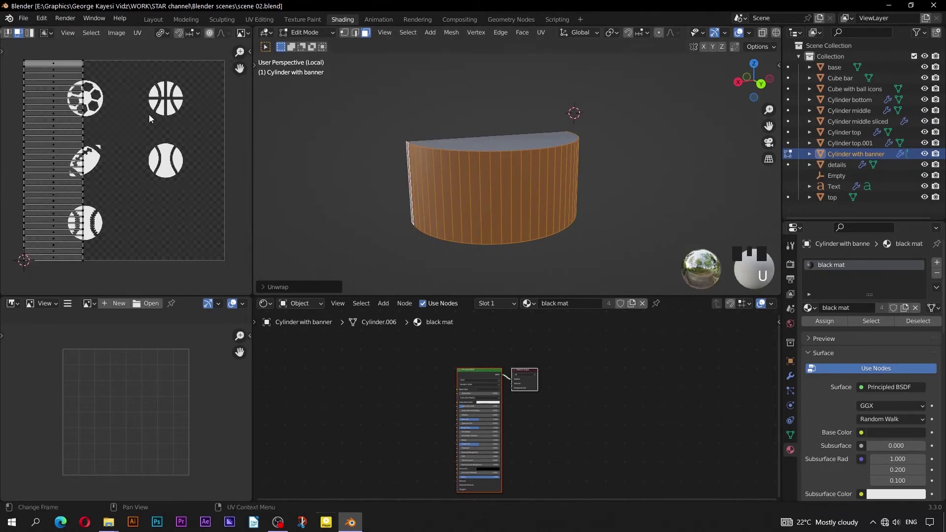
scroll(150, 118, down, 1)
scroll(168, 33, down, 3)
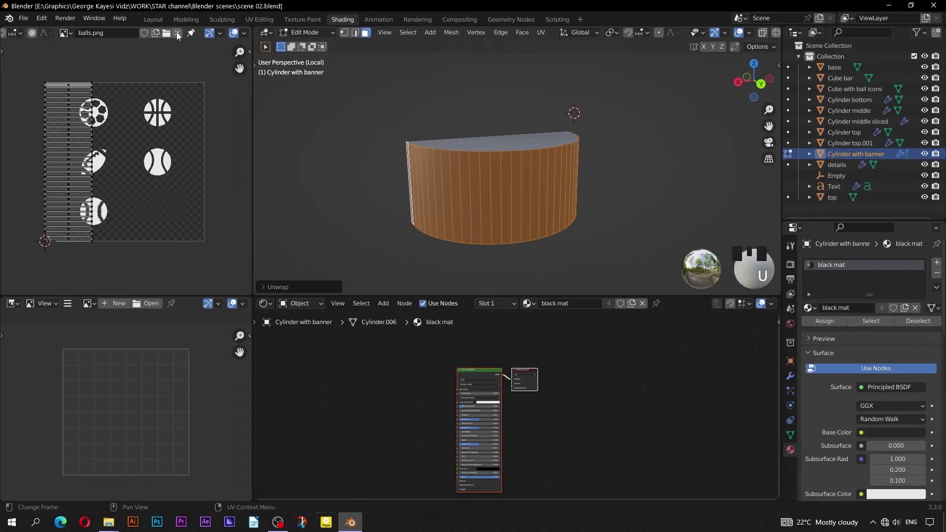
click(177, 33)
scroll(111, 143, up, 6)
mouse_move(112, 142)
middle_down()
mouse_move(132, 185)
mouse_move(122, 144)
middle_up()
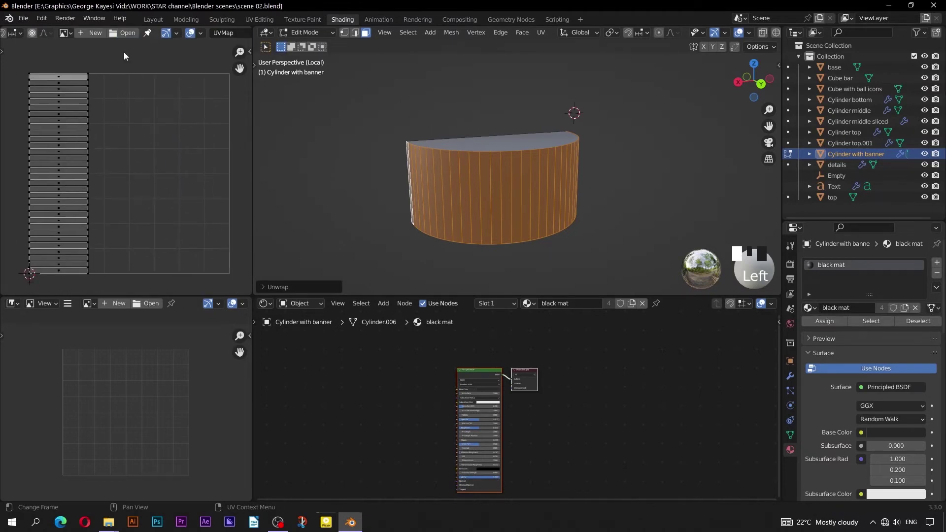
click(125, 33)
click(357, 122)
click(425, 173)
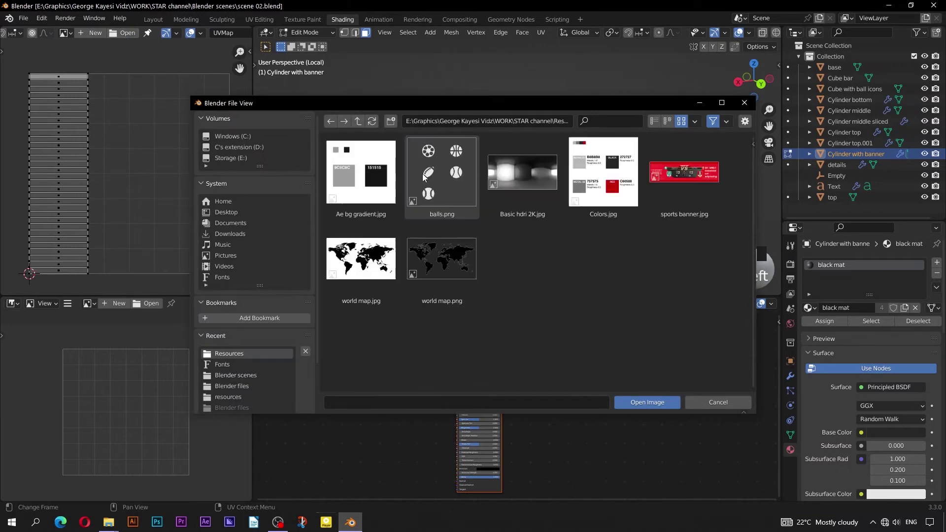
click(684, 172)
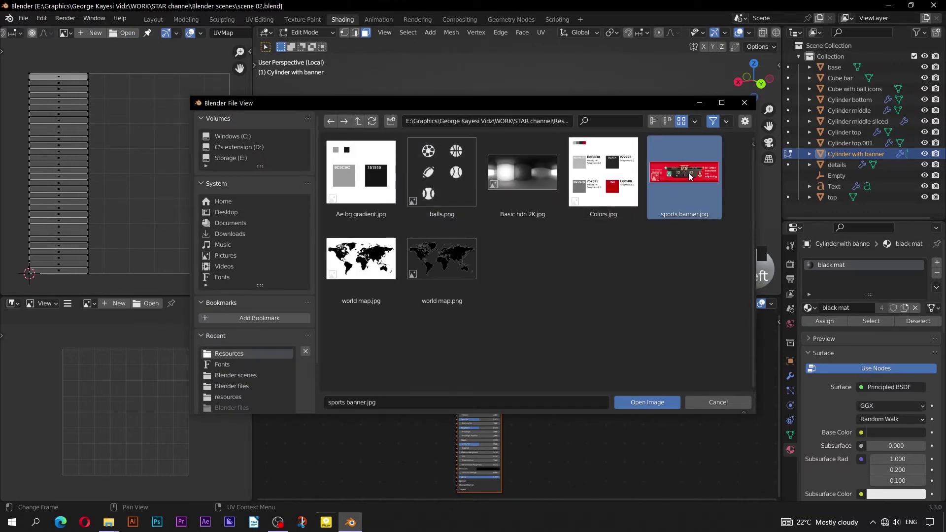
click(648, 402)
scroll(85, 179, down, 5)
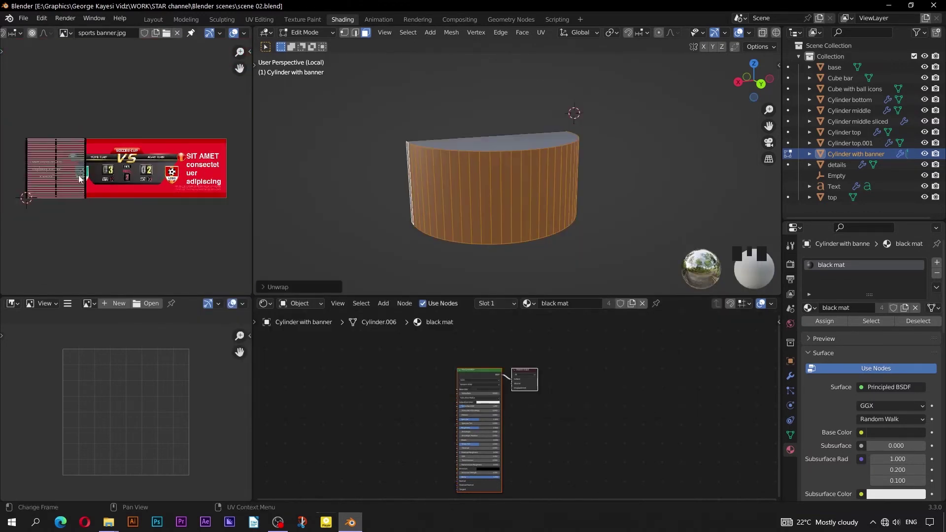
Add a second material named sports banner to the cylinder and assign it to the selected curved faces.
click(938, 265)
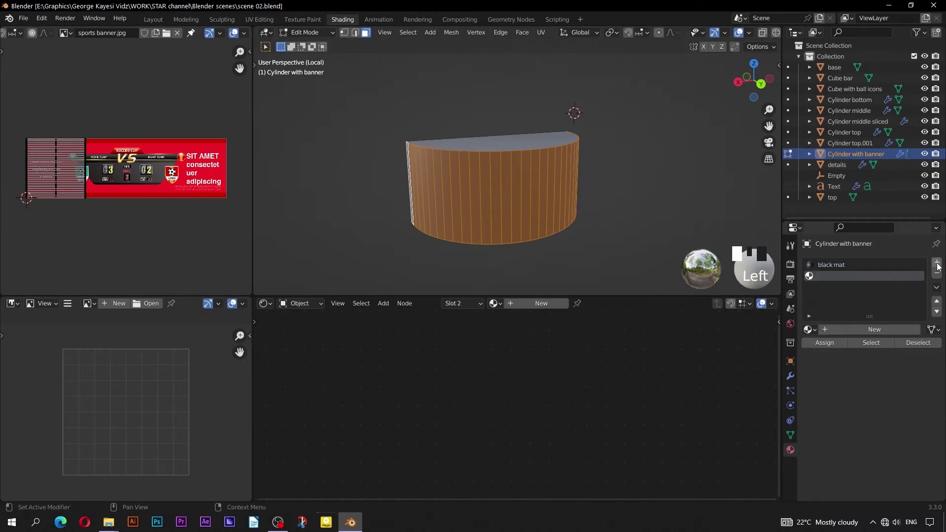
double_click(864, 329)
text(sports ba)
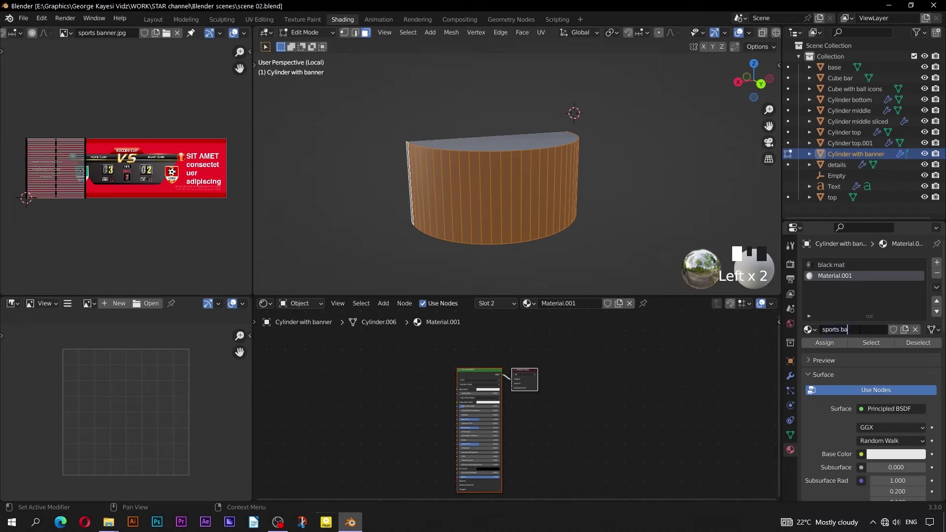
text(nner)
key(Return)
click(818, 342)
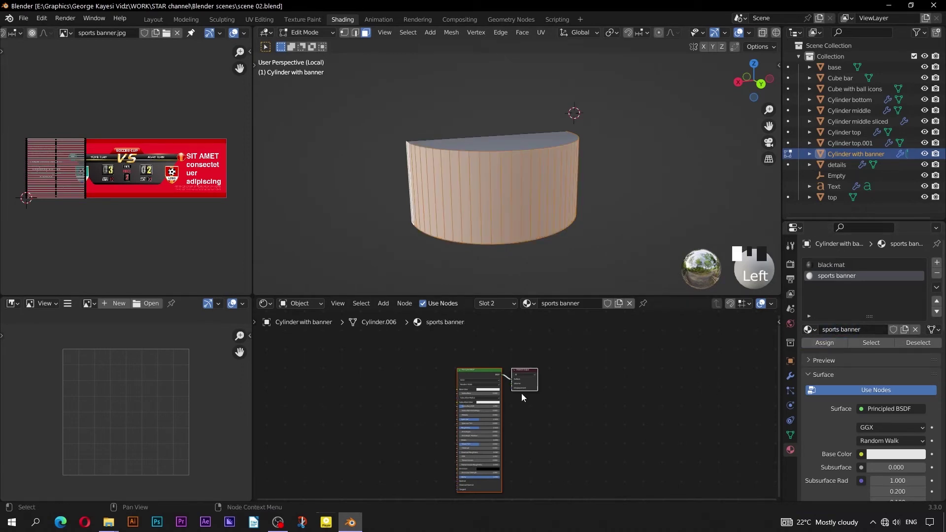
Add an Image Texture node using sports banner.jpg and connect its Color to the Principled BSDF's Base Color.
scroll(489, 398, up, 2)
scroll(489, 398, up, 3)
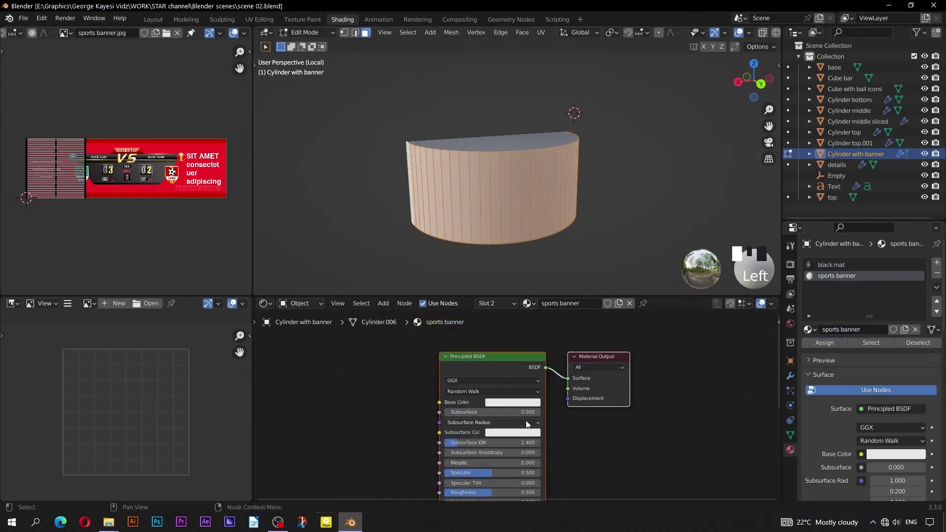
click(384, 304)
click(400, 317)
text(im)
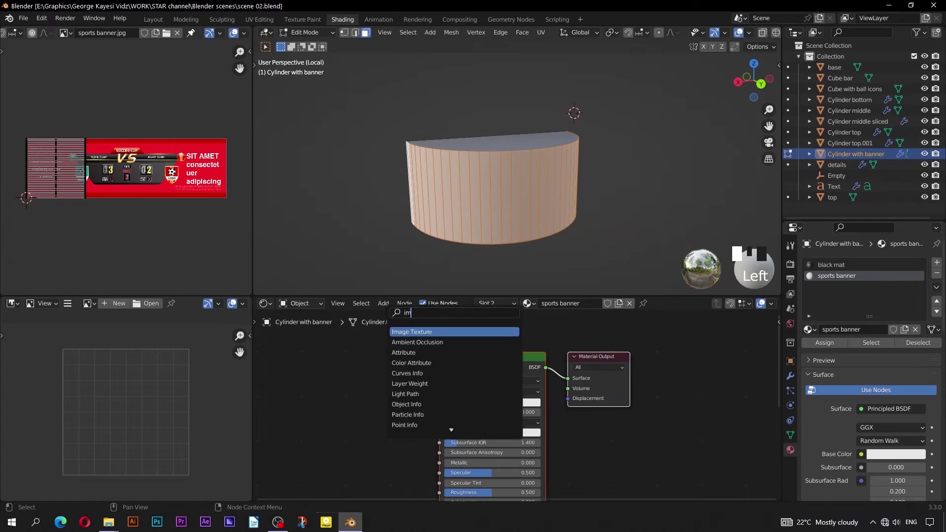
key(Return)
click(309, 396)
drag(397, 380, 441, 408)
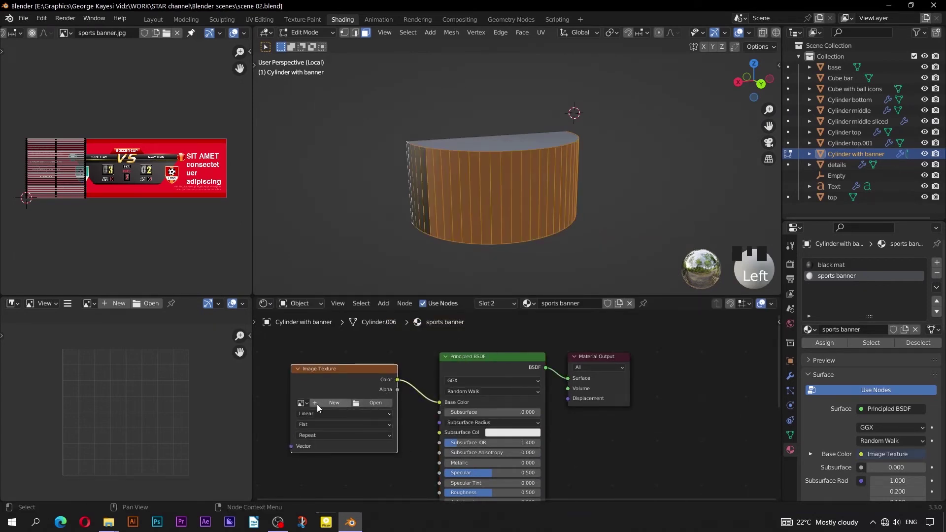
click(302, 403)
click(332, 331)
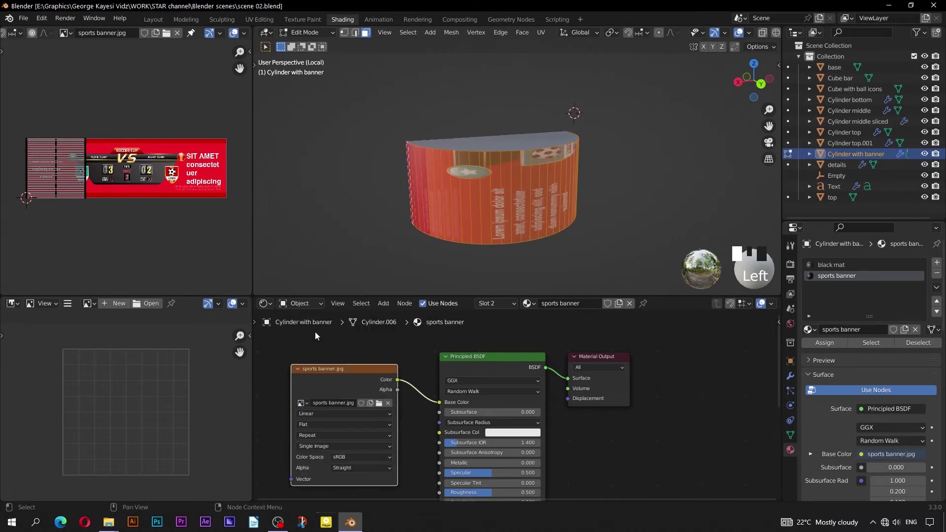
Hide the viewport overlays and rotate all of the banner cylinder's UVs by -90 degrees.
middle_drag(526, 240, 431, 215)
scroll(127, 176, up, 1)
middle_drag(127, 176, 166, 190)
click(738, 33)
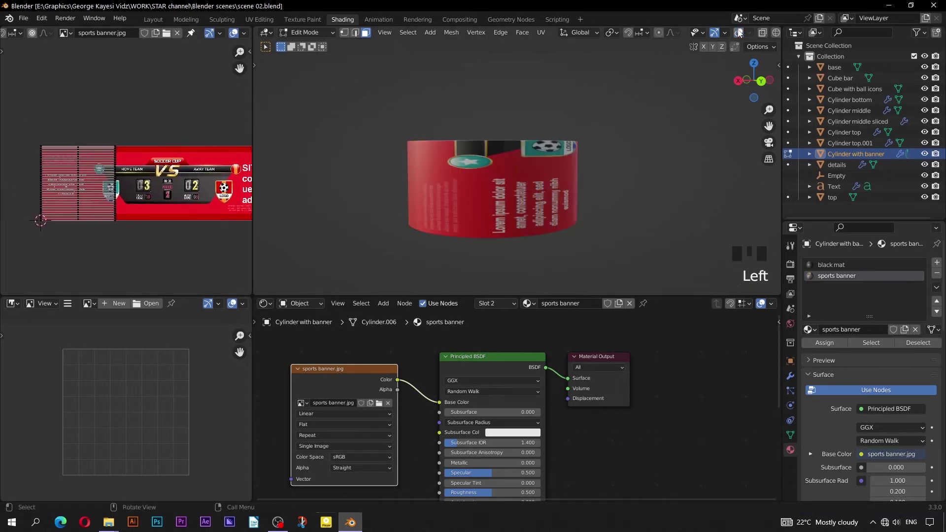
key(a)
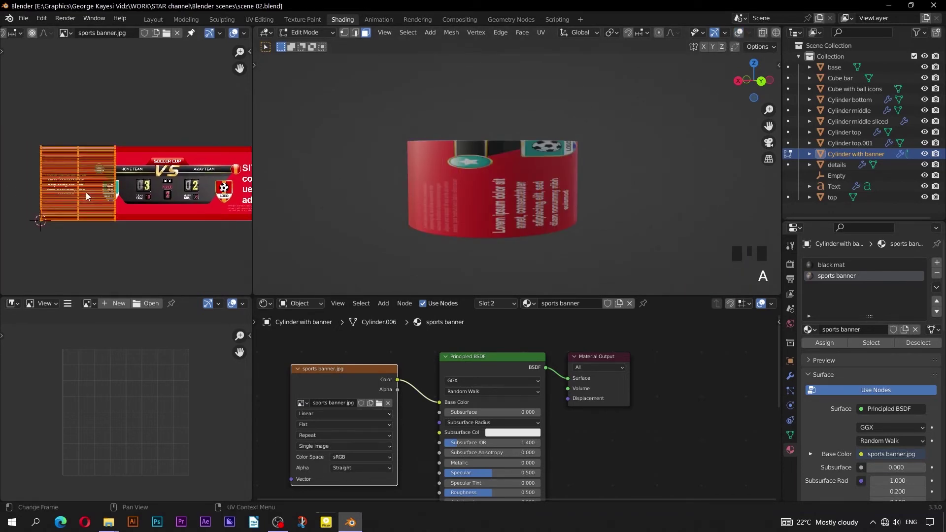
key(r)
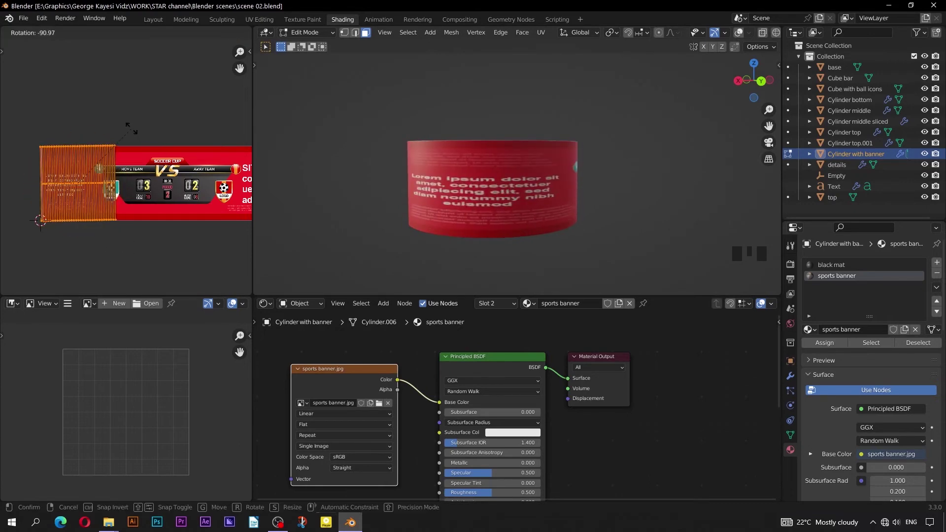
text(-90)
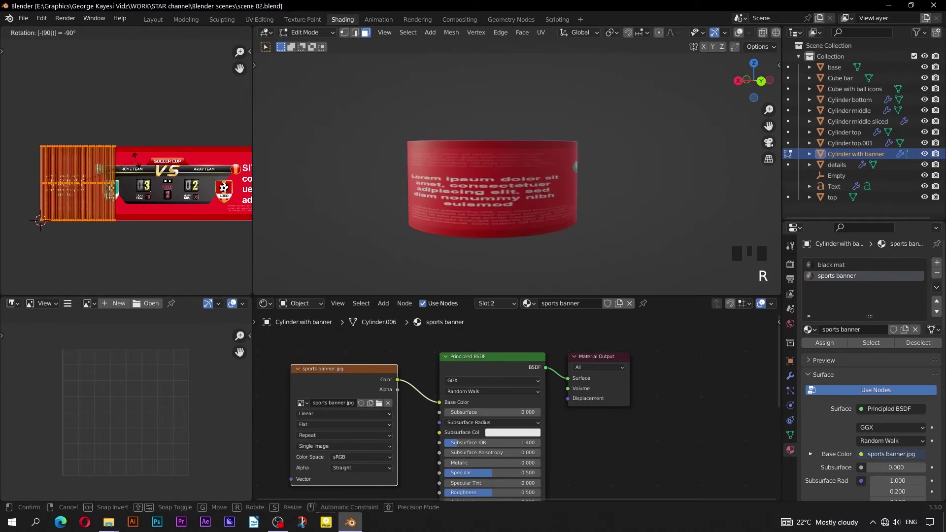
key(Return)
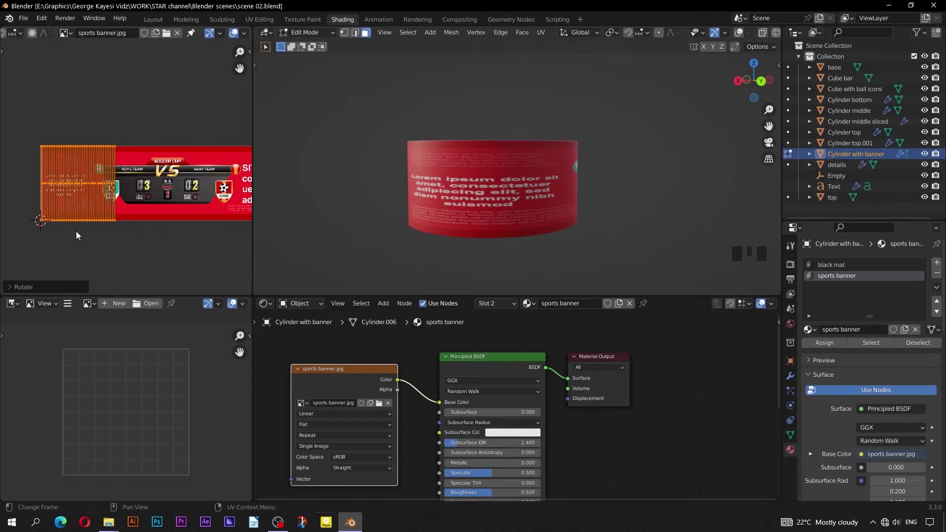
Set the UV pivot point to the 2D Cursor and maximize the UV editor around the banner image.
key(period)
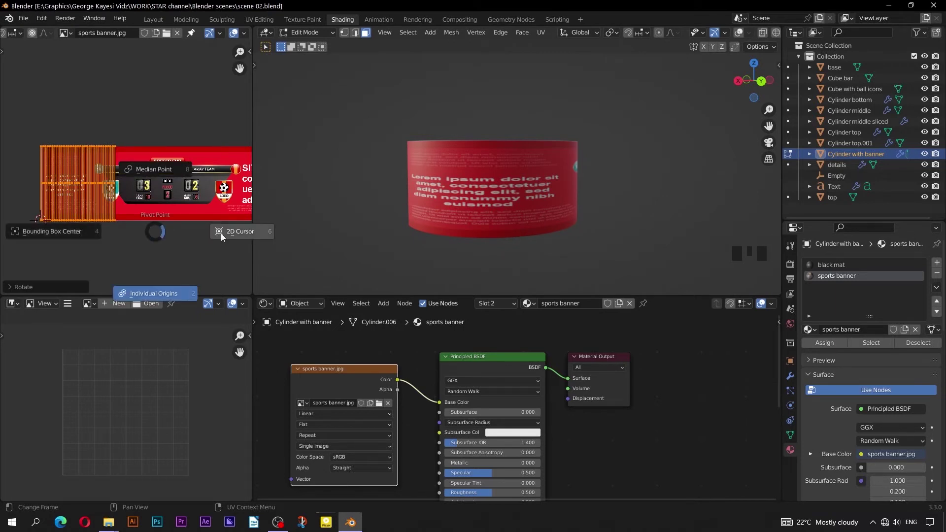
click(238, 233)
scroll(136, 234, down, 1)
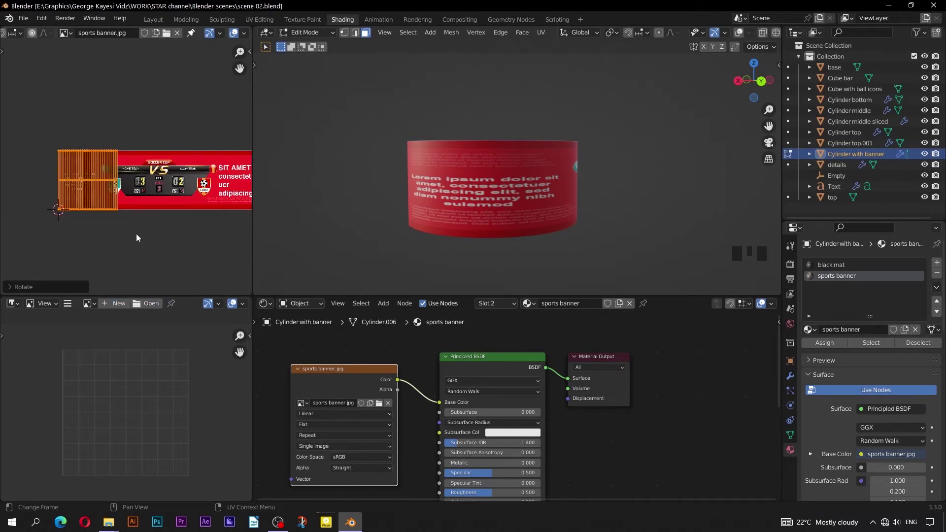
key(ctrl+space)
scroll(513, 339, up, 6)
middle_drag(520, 336, 300, 272)
scroll(299, 277, down, 1)
Stretch the UVs along X to the full width of sports banner.jpg, then restore the normal layout.
key(s)
key(x)
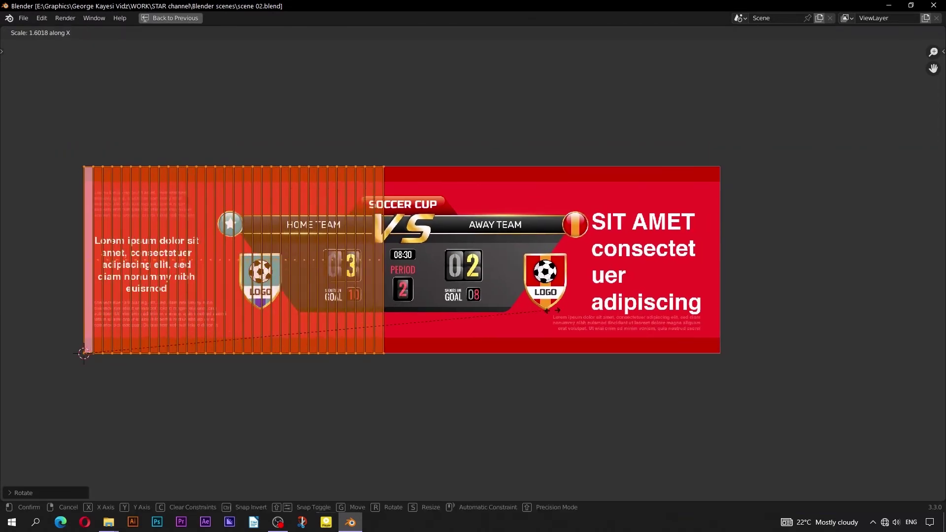
click(135, 330)
scroll(759, 273, up, 7)
key(s)
key(x)
click(611, 304)
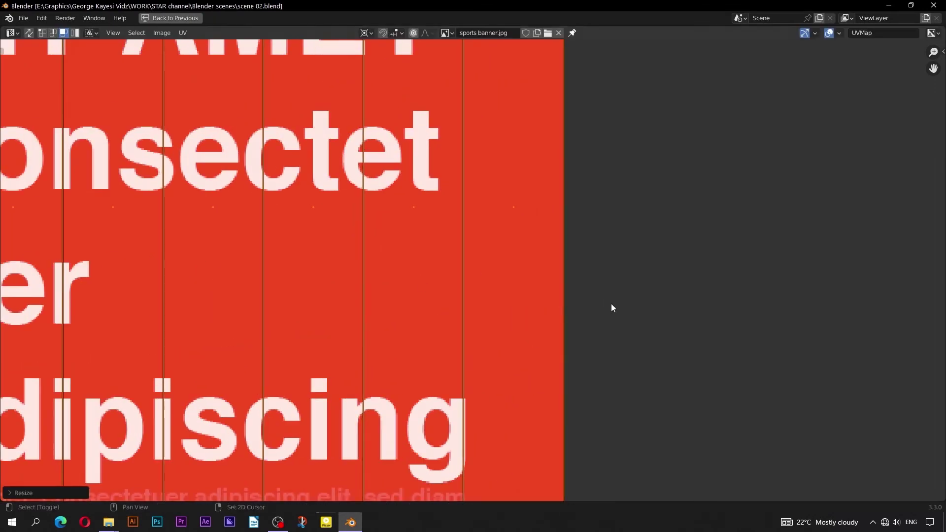
scroll(611, 304, down, 8)
middle_drag(612, 304, 650, 310)
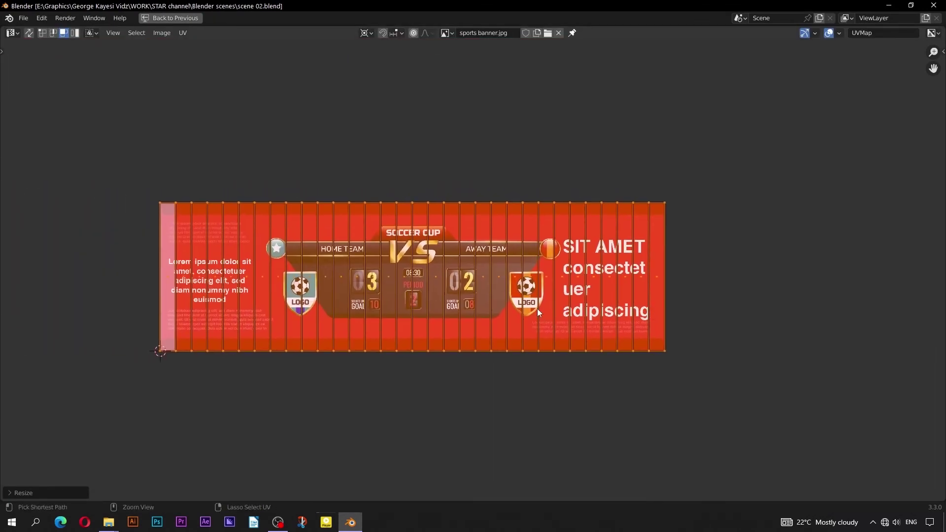
key(ctrl+space)
mouse_move(554, 289)
middle_down()
mouse_move(491, 174)
mouse_move(522, 168)
mouse_move(649, 211)
mouse_move(553, 93)
mouse_move(552, 218)
middle_up()
scroll(648, 211, up, 2)
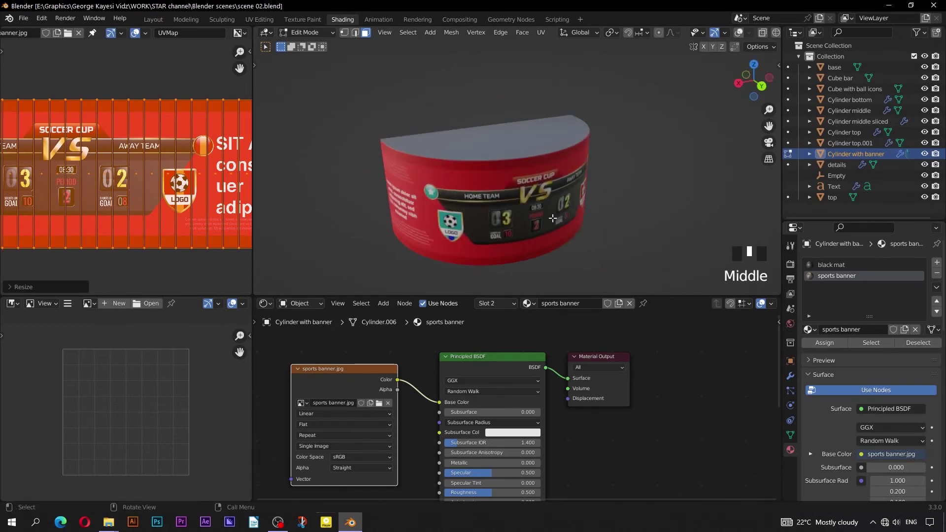
Leave Edit Mode and exit local view to show the whole kiosk.
key(Tab)
scroll(488, 403, up, 5)
middle_drag(474, 398, 485, 314)
middle_drag(518, 215, 484, 153)
key(slash)
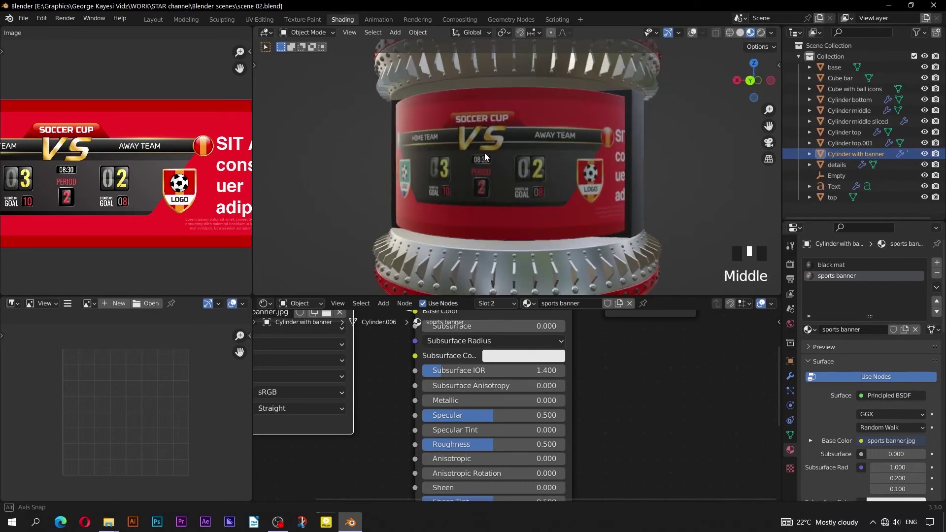
Set the sports banner material's Roughness to 0.2.
click(527, 445)
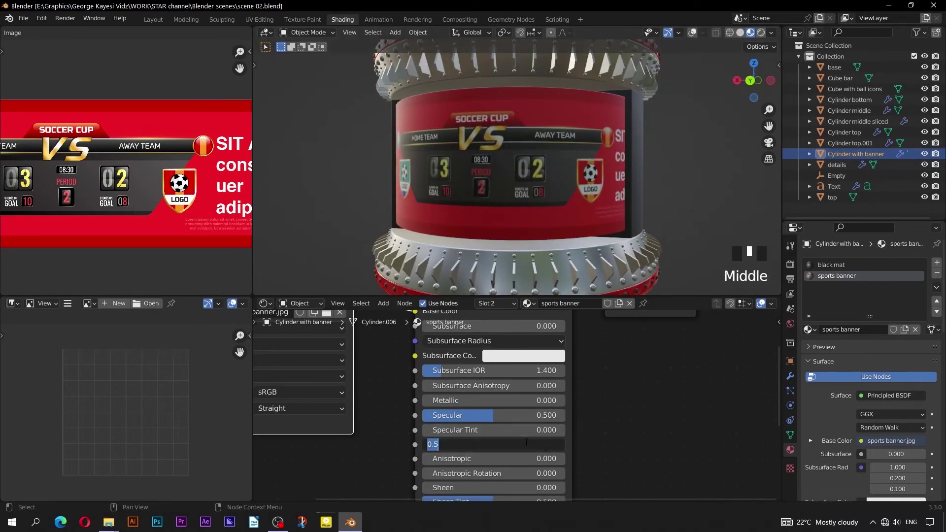
click(627, 444)
middle_drag(449, 168, 548, 175)
scroll(508, 170, down, 2)
middle_drag(488, 177, 527, 178)
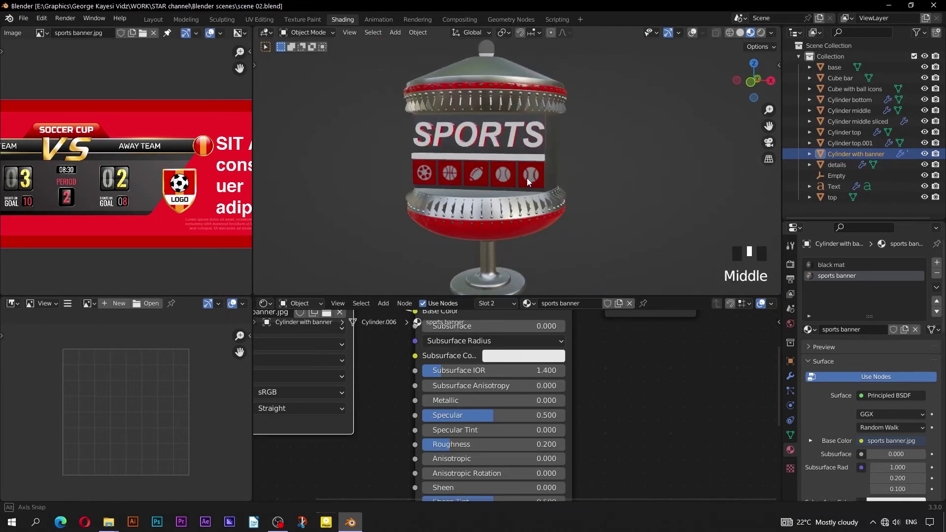
scroll(527, 178, up, 1)
Enable Ambient Occlusion and Screen Space Reflections for the Eevee render engine.
click(790, 264)
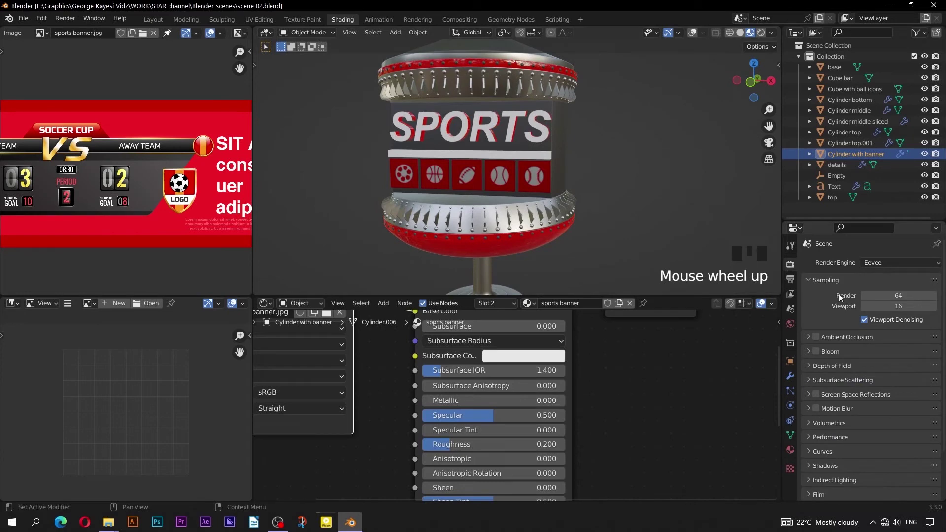
click(817, 337)
click(816, 394)
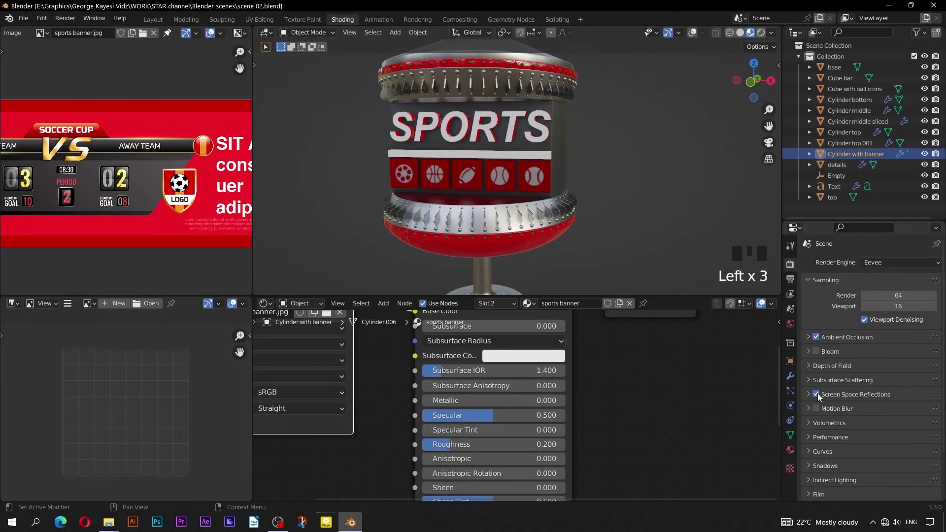
Assign the existing metal 01 material to the knob on top of the roof.
middle_drag(610, 199, 553, 193)
scroll(480, 188, down, 1)
middle_drag(480, 188, 515, 81)
scroll(515, 82, up, 2)
click(489, 94)
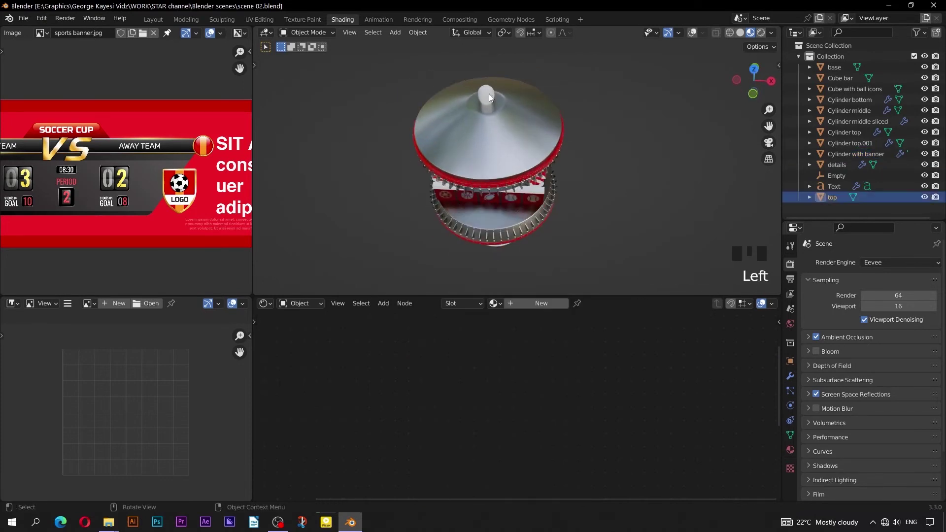
click(791, 449)
click(809, 307)
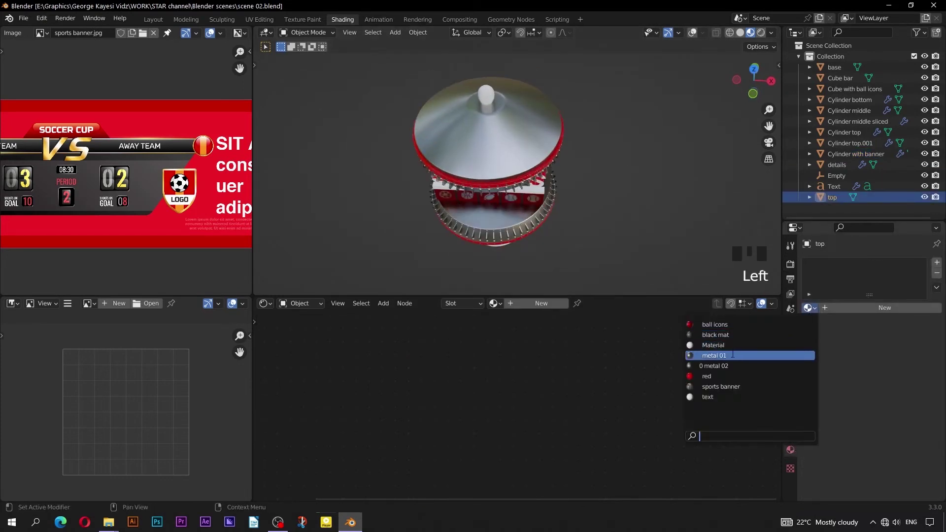
click(732, 355)
Assign the existing metal 02 material to the horizontal bar between the SPORTS text and the icon panels.
middle_drag(576, 260, 531, 156)
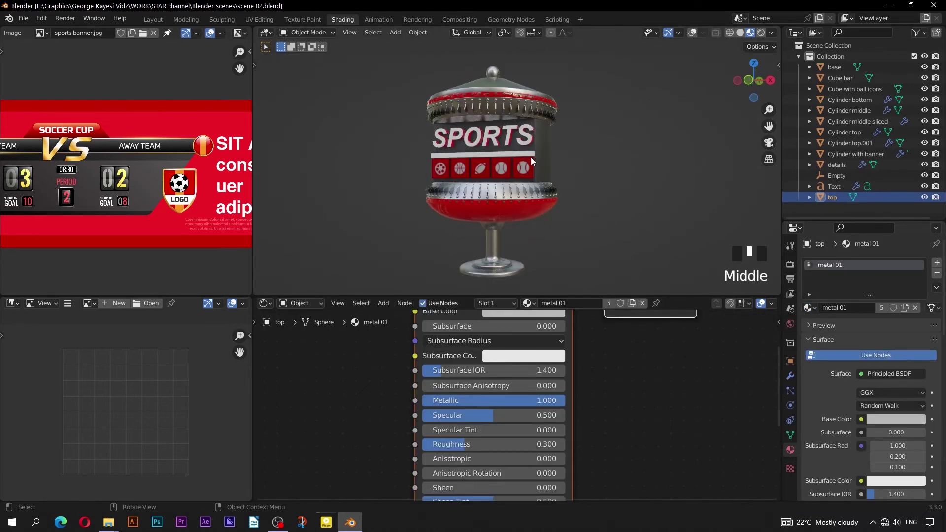
scroll(527, 155, up, 2)
click(526, 155)
click(808, 307)
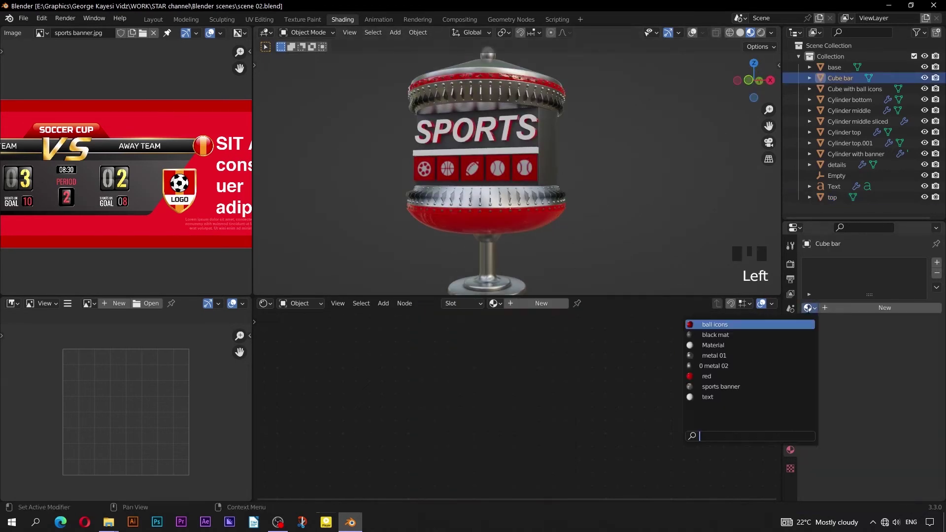
click(779, 356)
Show the overlays again and, in right view, move the ball icon panels along Y against the kiosk body.
middle_drag(604, 179, 443, 179)
click(449, 180)
click(693, 35)
key(KP_1)
key(KP_3)
scroll(463, 181, up, 3)
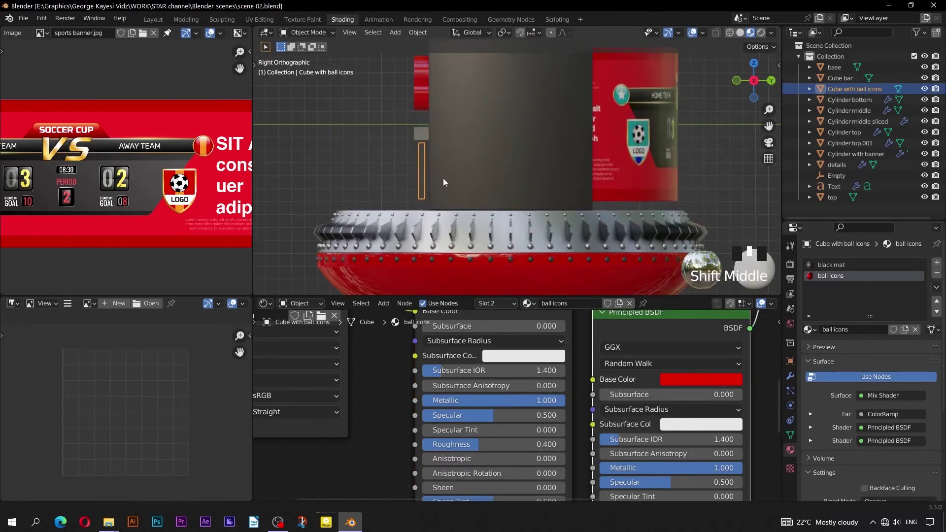
key(t)
click(268, 107)
drag(495, 175, 502, 173)
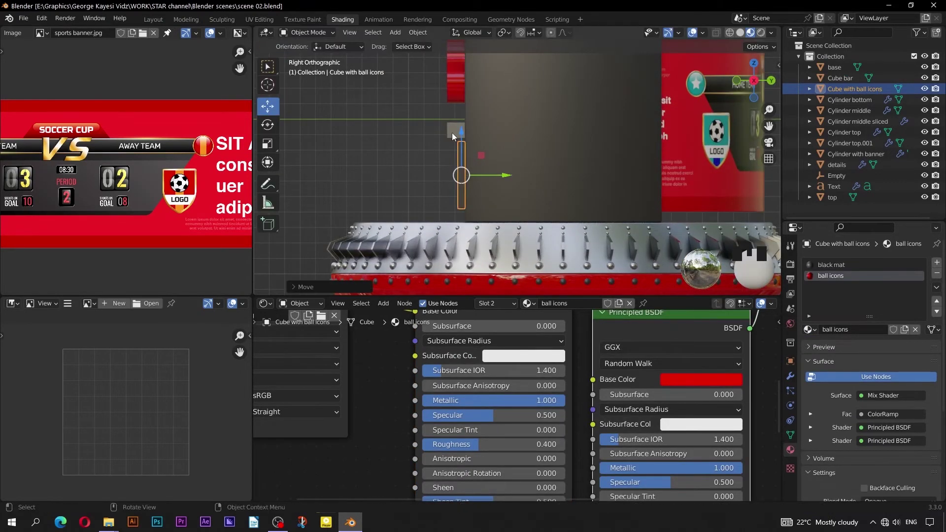
Move the bar above the icon panels slightly along Y toward the kiosk body and deselect it.
click(458, 131)
drag(502, 132, 504, 132)
click(427, 170)
middle_drag(427, 170, 504, 178)
scroll(513, 173, down, 3)
scroll(504, 178, down, 2)
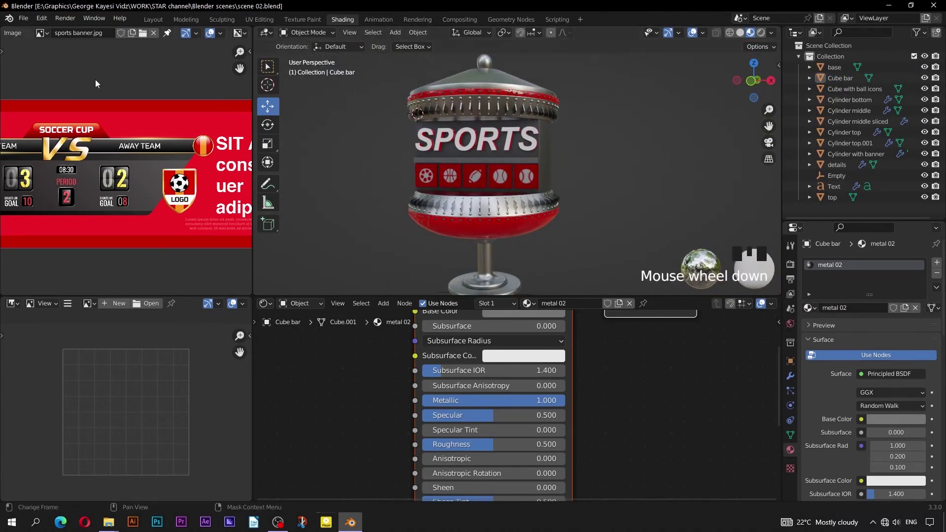
Change the UV editor area to a 3D Viewport and frame the front of the kiosk in it.
scroll(88, 79, down, 5)
scroll(10, 33, up, 3)
click(11, 33)
click(31, 63)
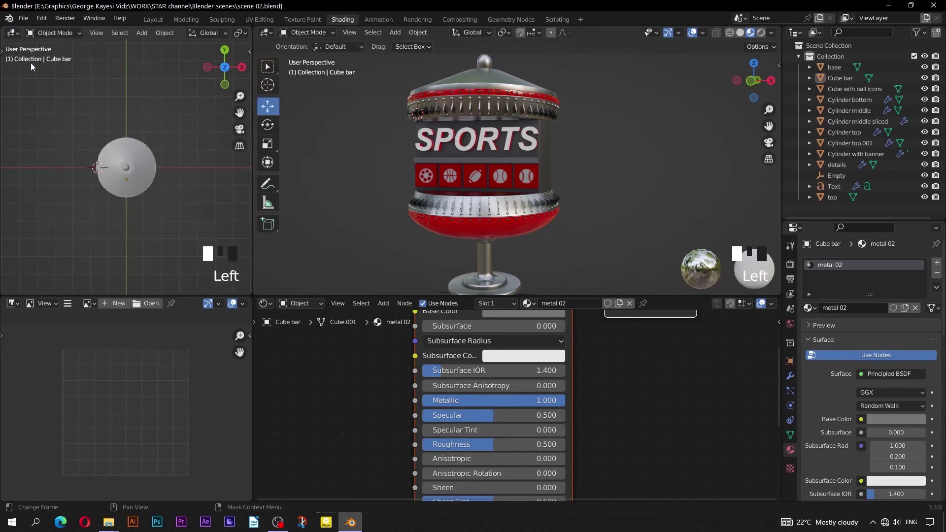
scroll(141, 139, up, 2)
mouse_move(141, 139)
middle_down()
mouse_move(133, 158)
mouse_move(120, 144)
mouse_move(126, 149)
middle_up()
scroll(120, 144, up, 1)
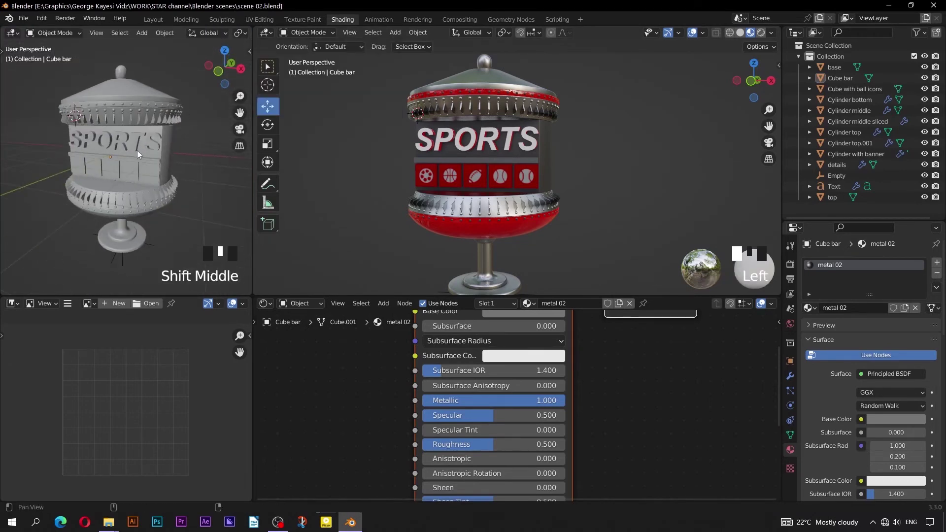
Set the main viewport to Solid shading and the smaller one to Rendered, and make both viewports taller.
click(740, 34)
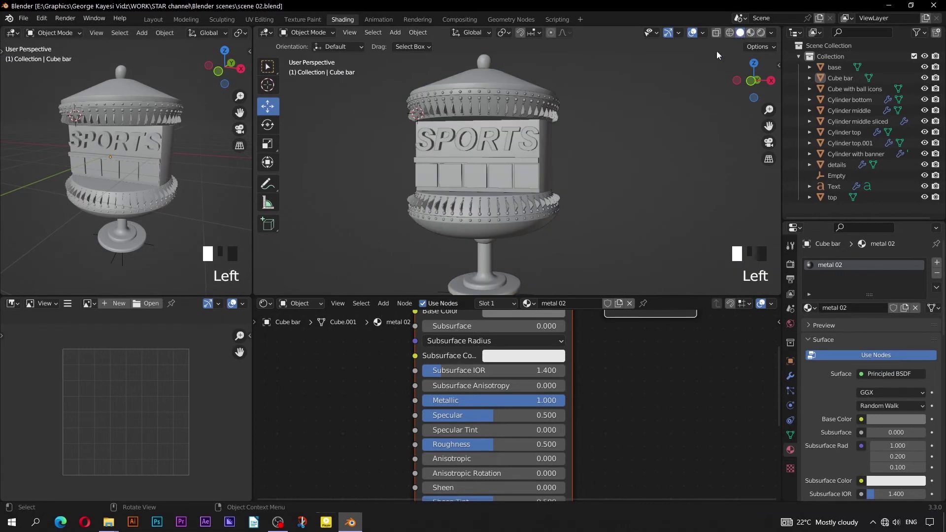
scroll(160, 32, down, 8)
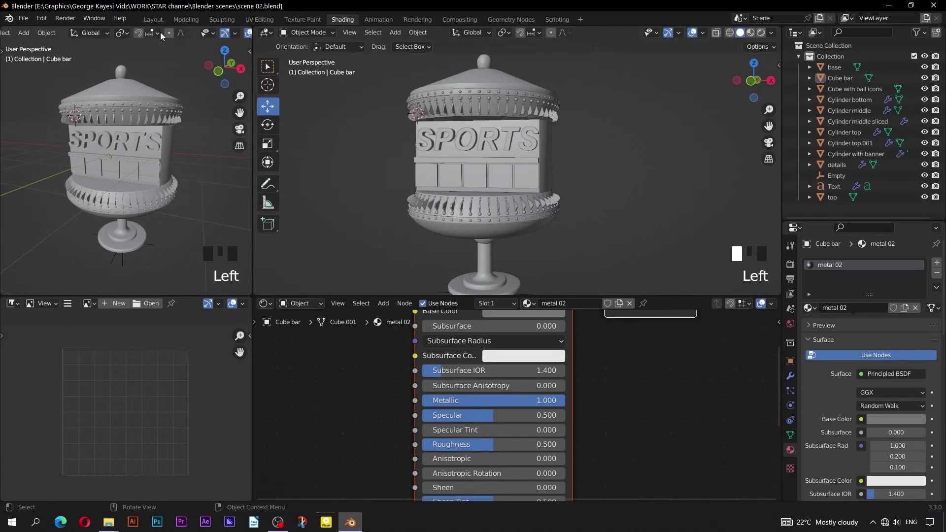
click(232, 33)
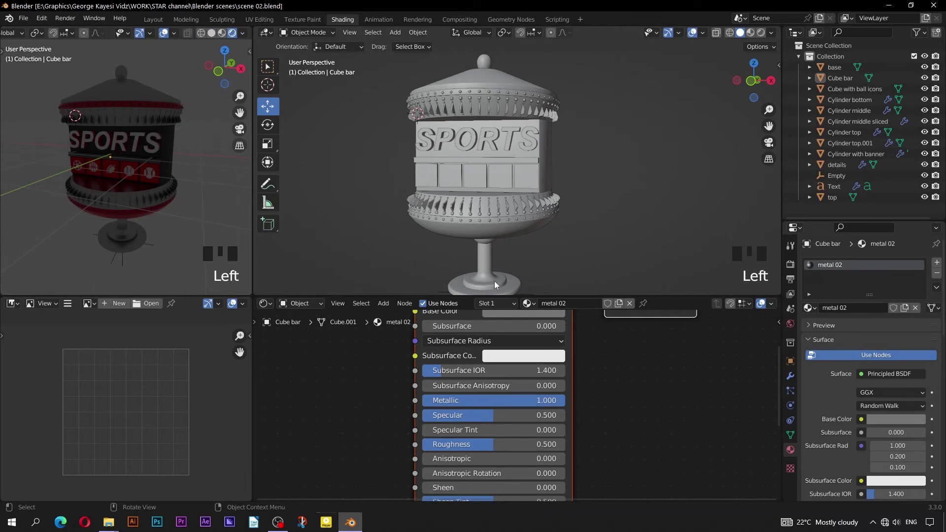
drag(492, 295, 494, 373)
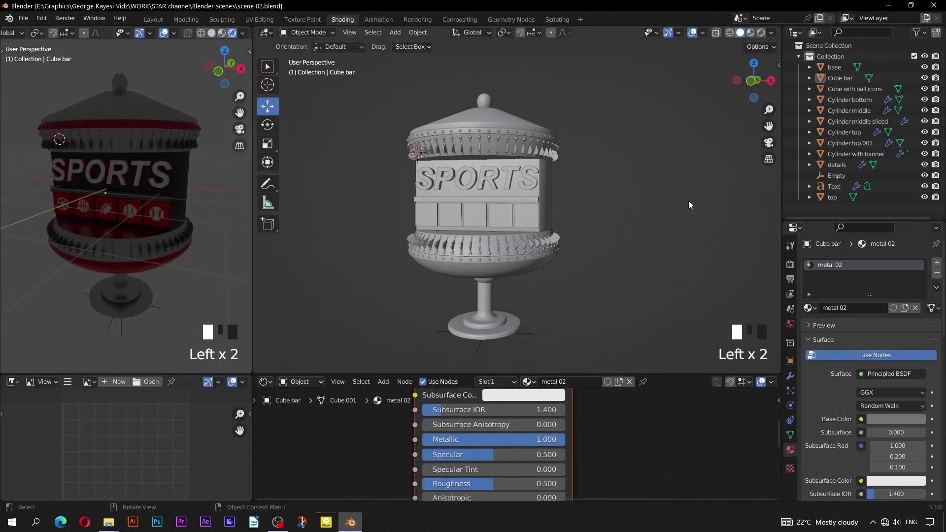
Set the World background color to an Environment Texture.
click(790, 323)
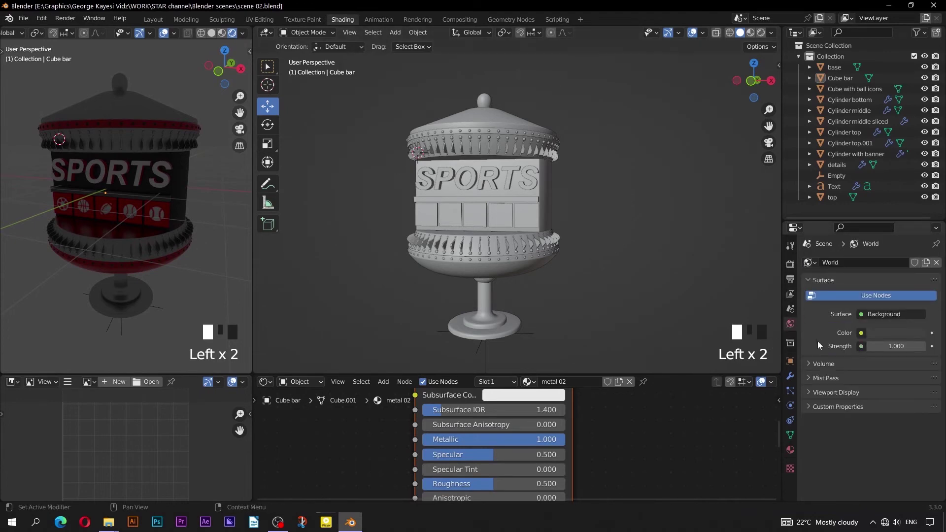
click(862, 333)
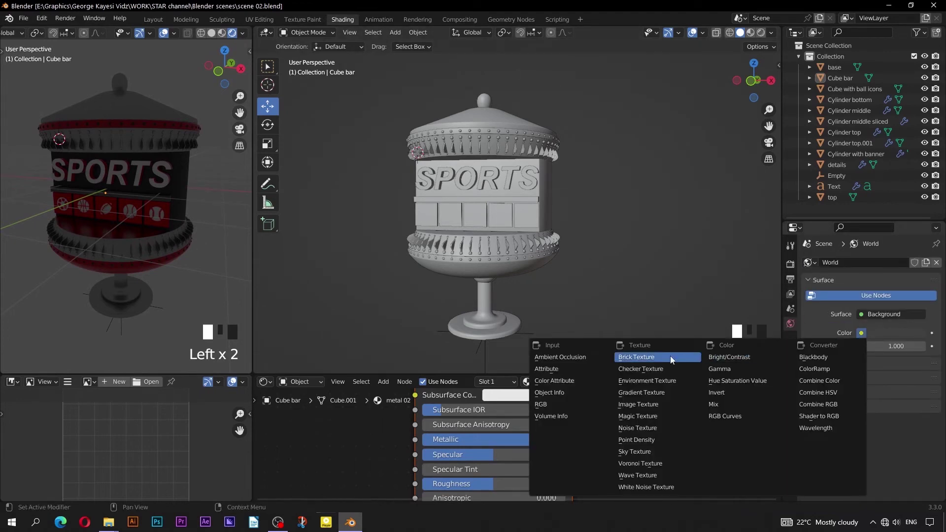
click(648, 381)
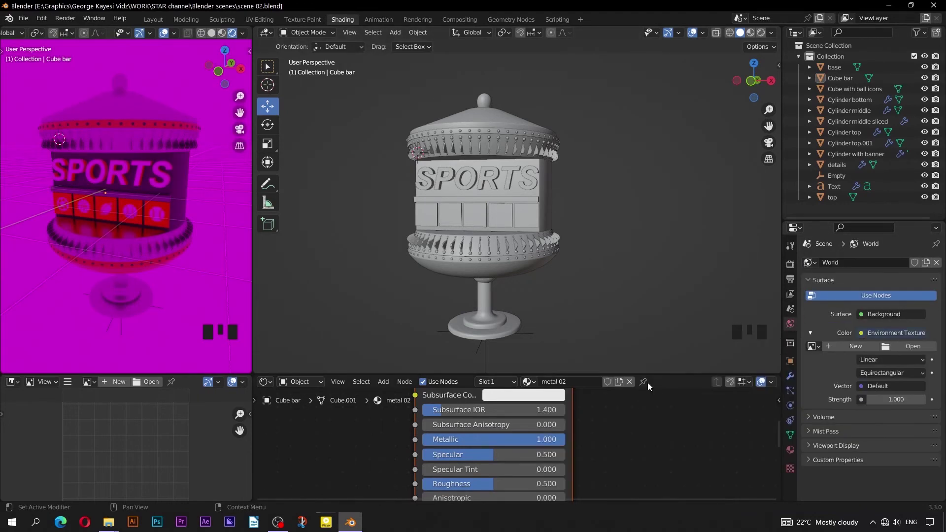
Load Basic hdri 2K.jpg as the environment image and set the World Strength to 0.3.
click(906, 350)
double_click(377, 183)
click(501, 184)
click(622, 404)
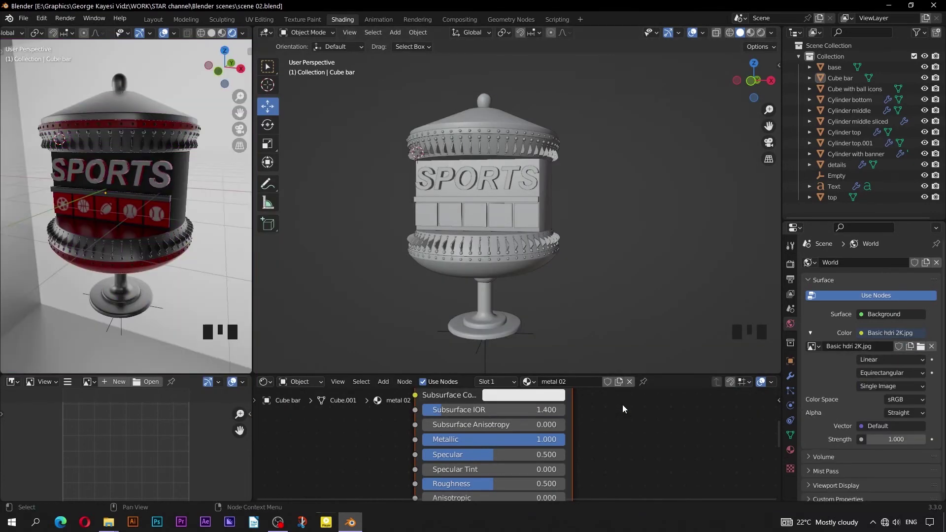
click(890, 439)
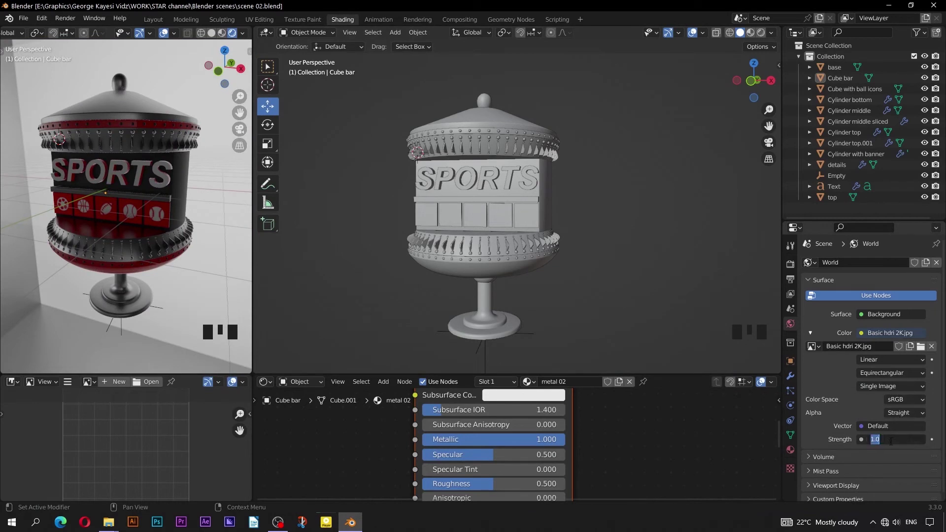
key(Return)
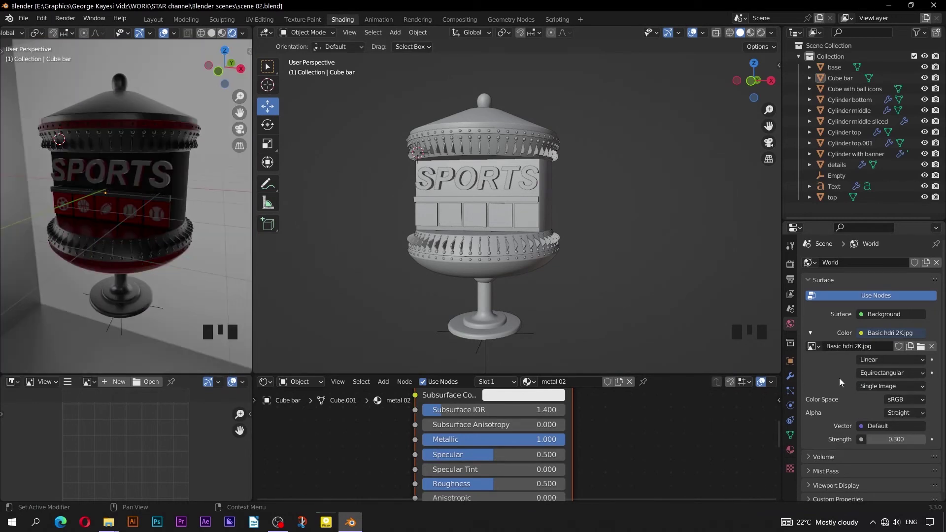
Make the render's film background transparent.
click(790, 279)
click(791, 265)
click(808, 455)
scroll(808, 453, down, 2)
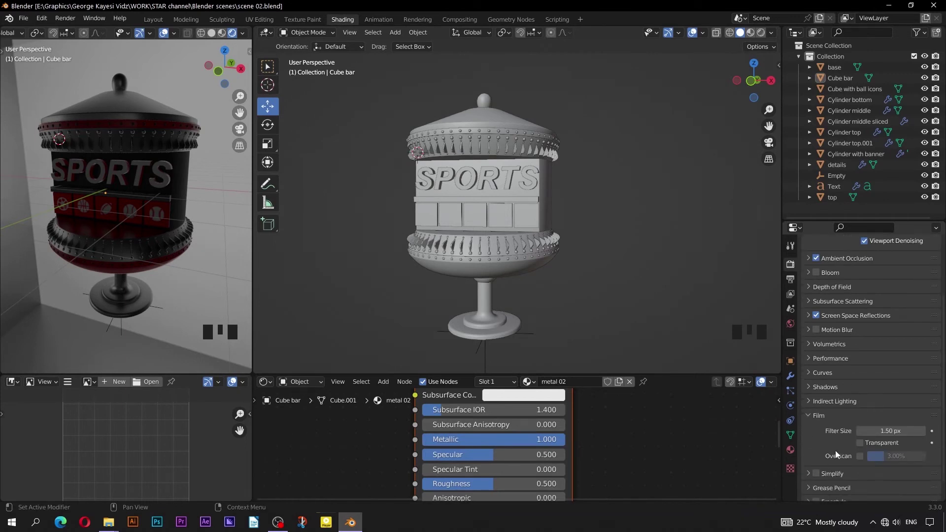
click(859, 443)
click(808, 415)
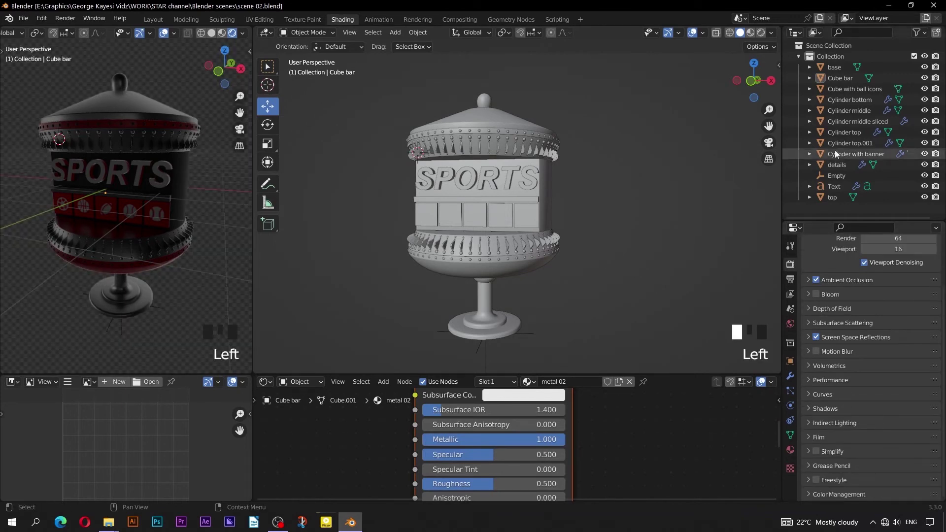
Create a new collection named "Lights and camera" and make it the active collection.
click(798, 56)
right_click(813, 108)
click(813, 106)
double_click(832, 68)
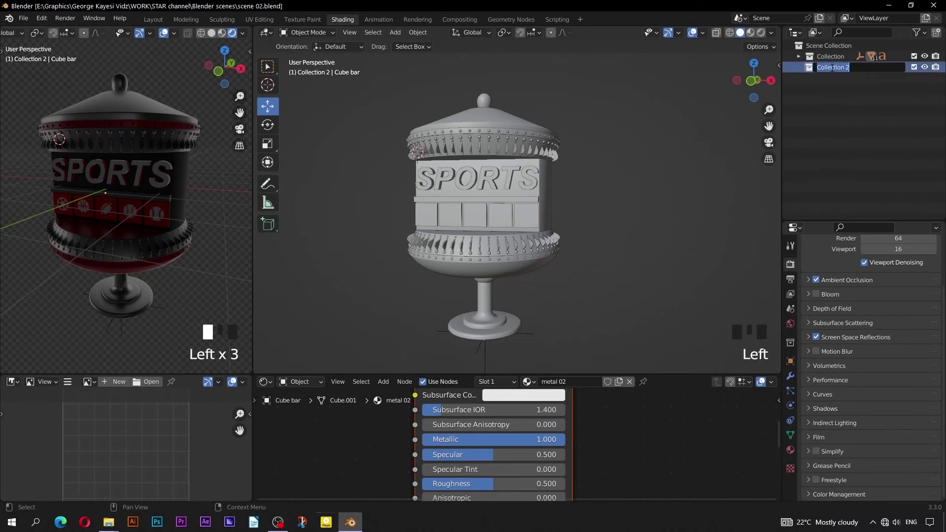
text(Lights and camera)
key(Return)
click(843, 69)
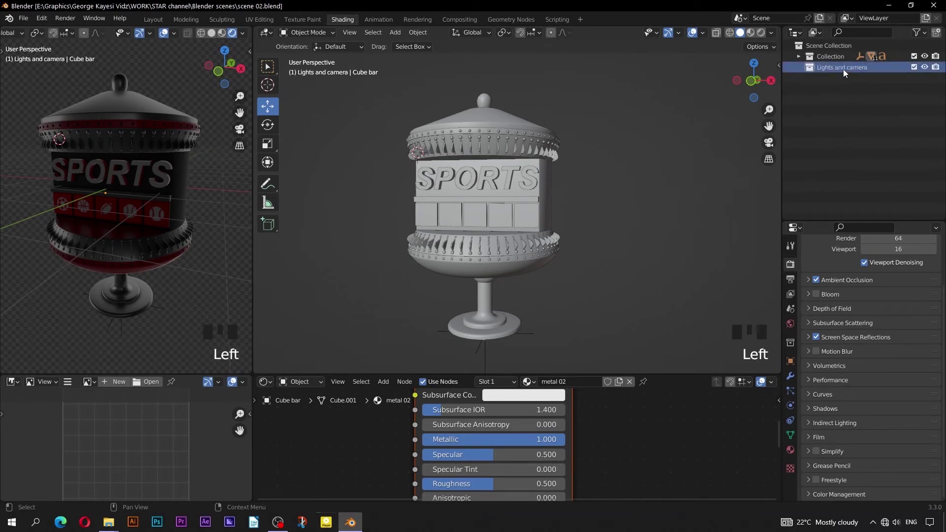
Append the five light data-blocks, Area to Area.004, from the Light data of scene 01.blend.
click(24, 18)
click(39, 137)
click(430, 171)
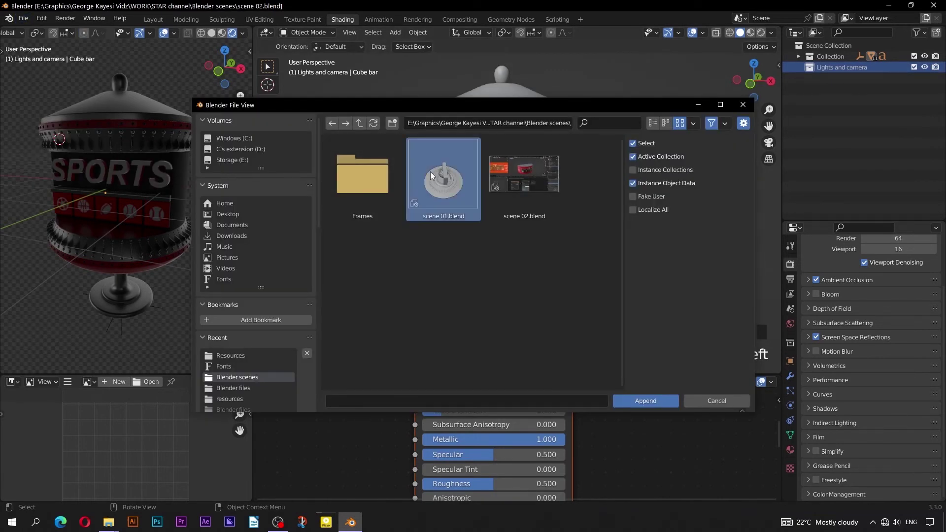
double_click(431, 172)
scroll(438, 267, down, 2)
double_click(525, 305)
click(363, 177)
ctrl+click(441, 187)
ctrl+click(514, 189)
ctrl+click(362, 266)
ctrl+click(427, 267)
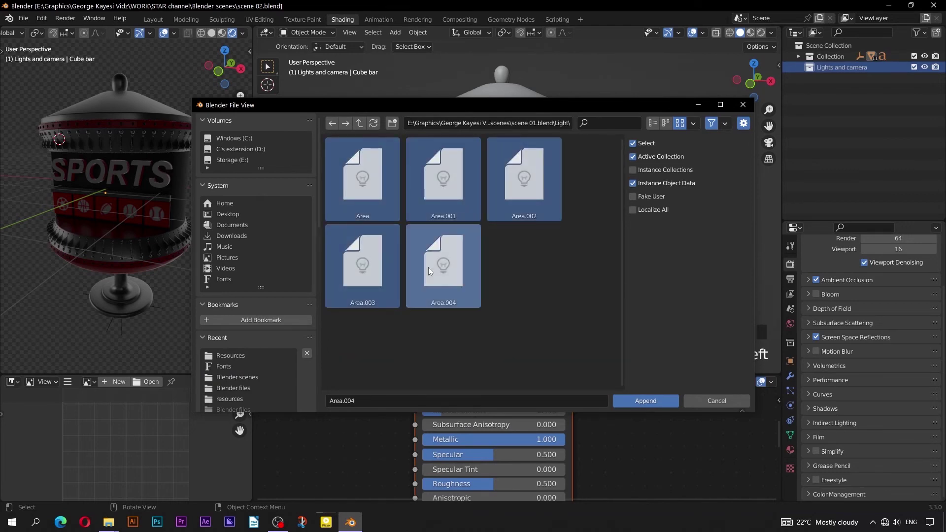
click(632, 402)
Check how the appended area lights are arranged around the kiosk and undo the append.
scroll(483, 165, down, 3)
middle_drag(483, 165, 475, 241)
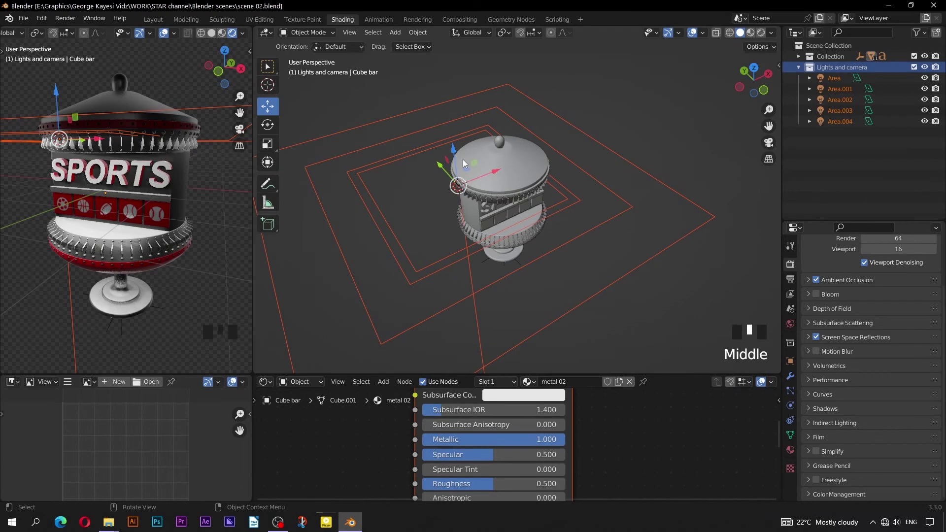
middle_drag(459, 183, 501, 245)
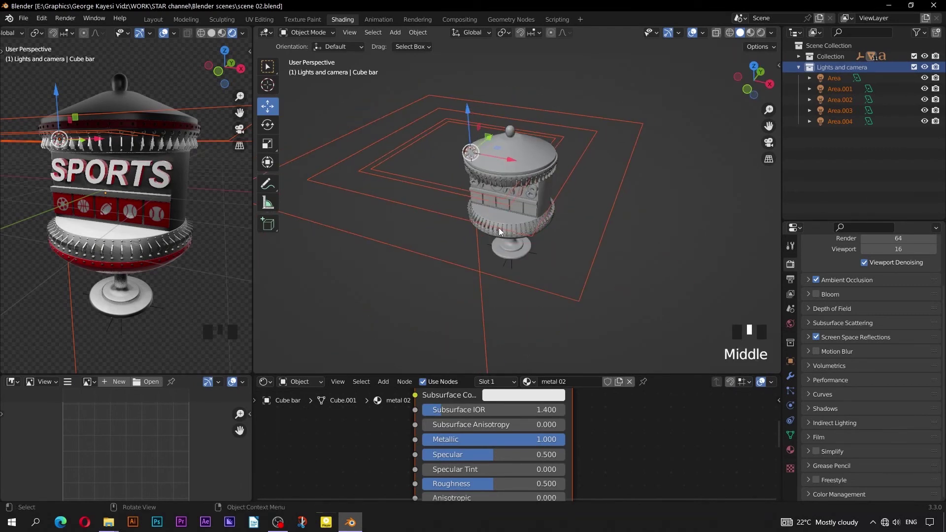
key(ctrl+z)
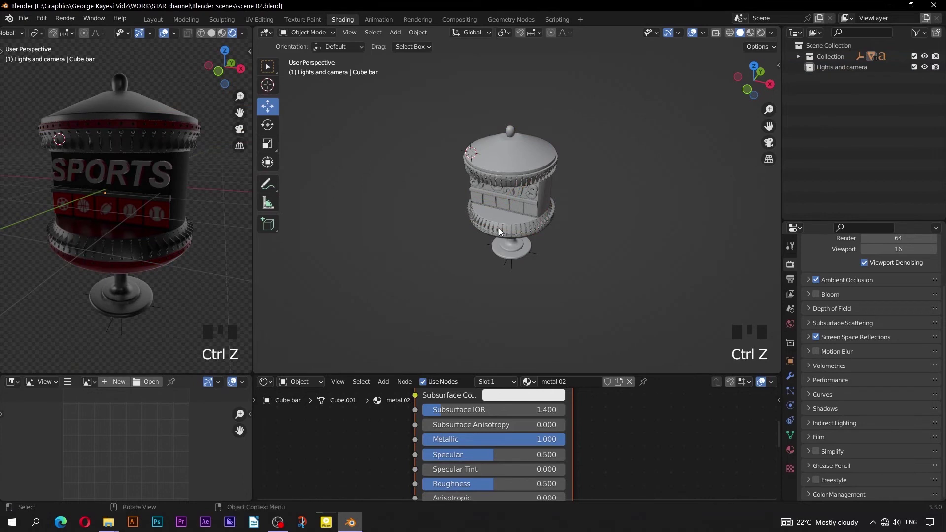
Switch to File Explorer and open scene 01.blend from the Blender scenes folder in a second Blender window.
click(109, 522)
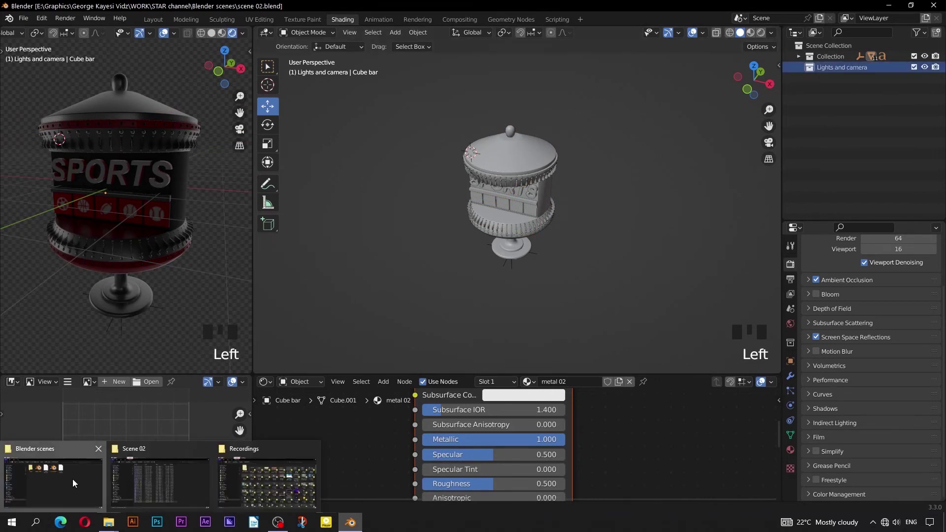
click(72, 479)
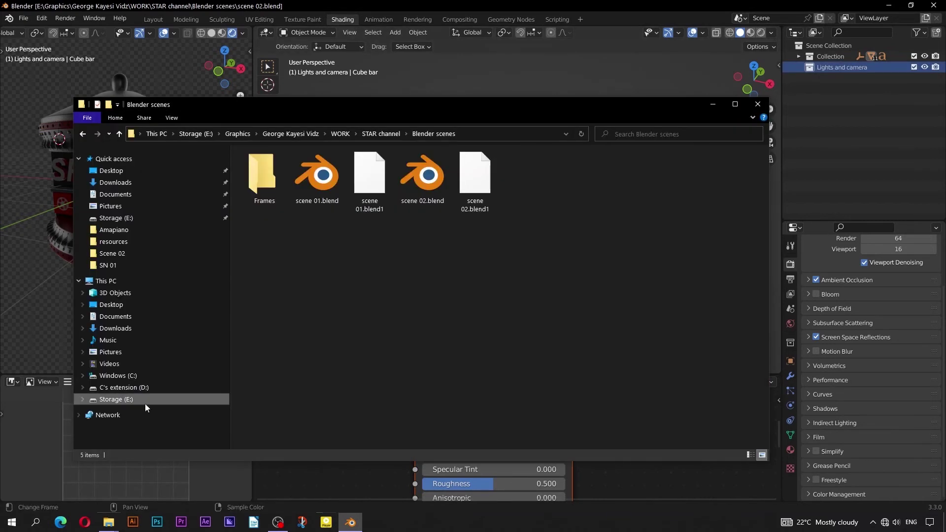
click(321, 183)
double_click(320, 178)
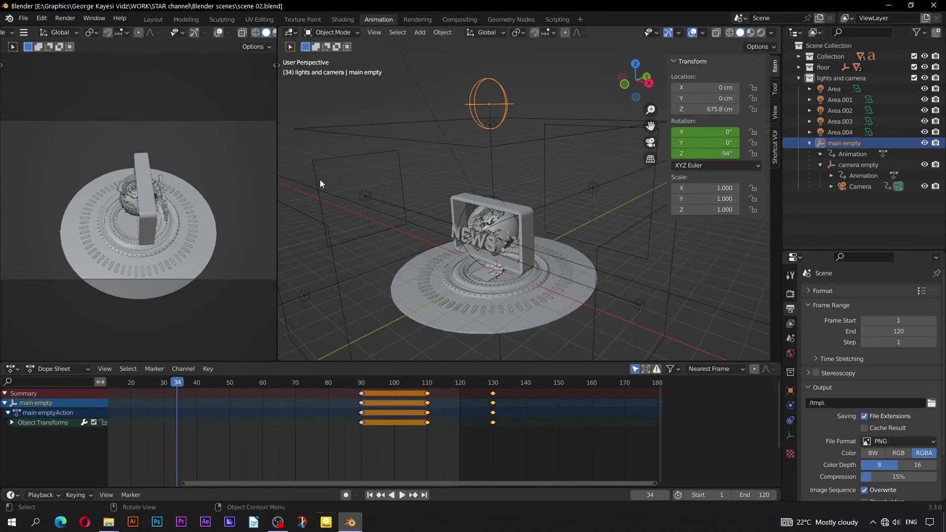
Copy the five area lights, Area to Area.004, from the lights and camera collection of scene 01.blend.
middle_drag(504, 187, 507, 216)
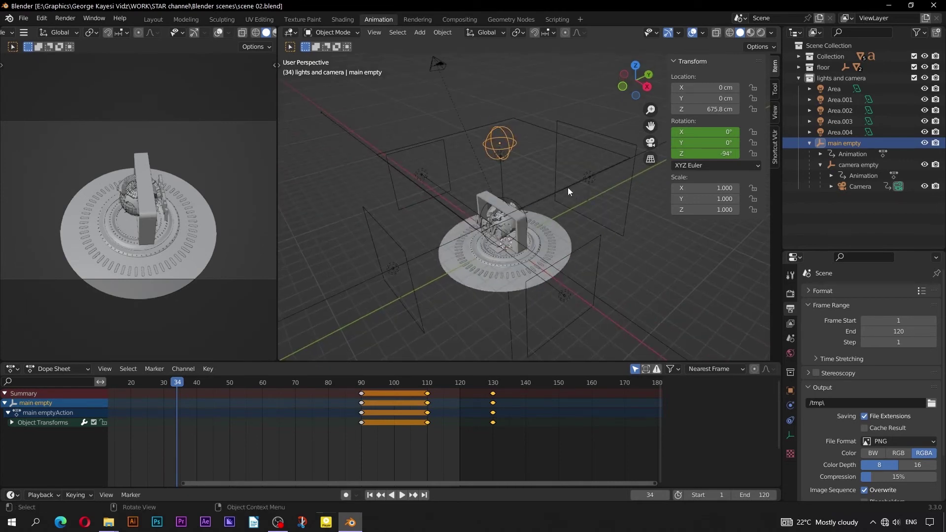
click(834, 89)
shift+click(832, 133)
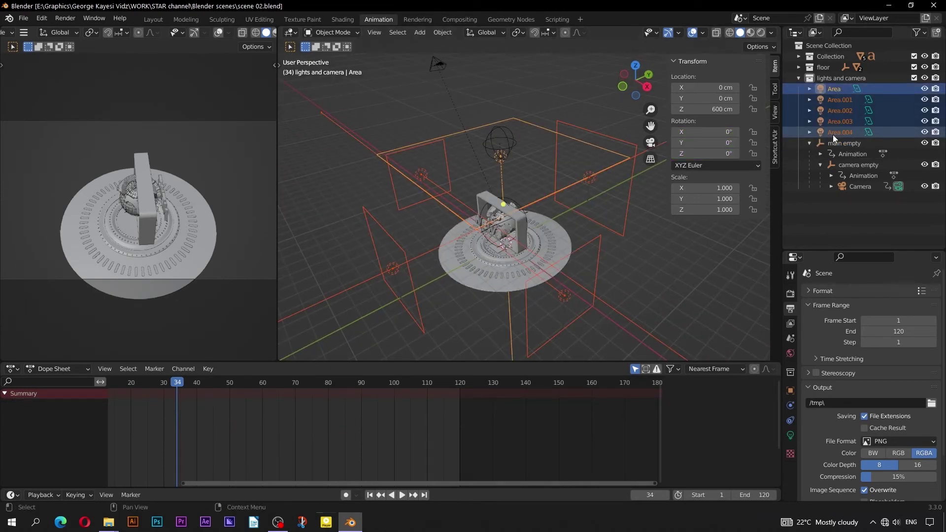
key(ctrl+c)
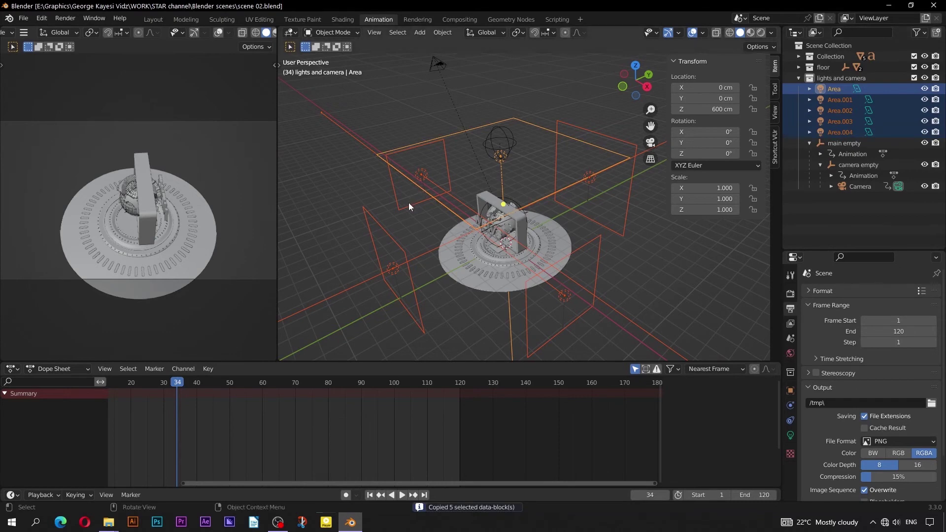
Return to the scene 02.blend window and paste the copied area lights into the Lights and camera collection.
mouse_move(350, 521)
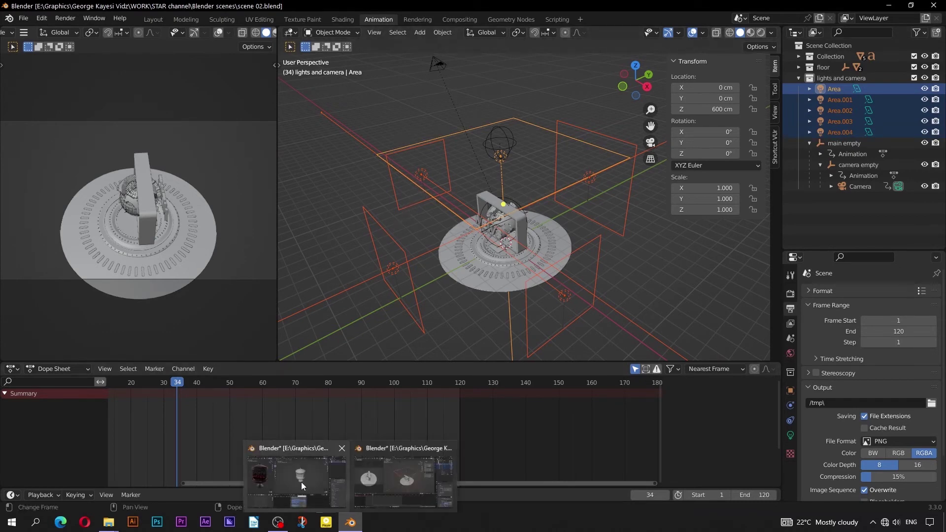
click(300, 482)
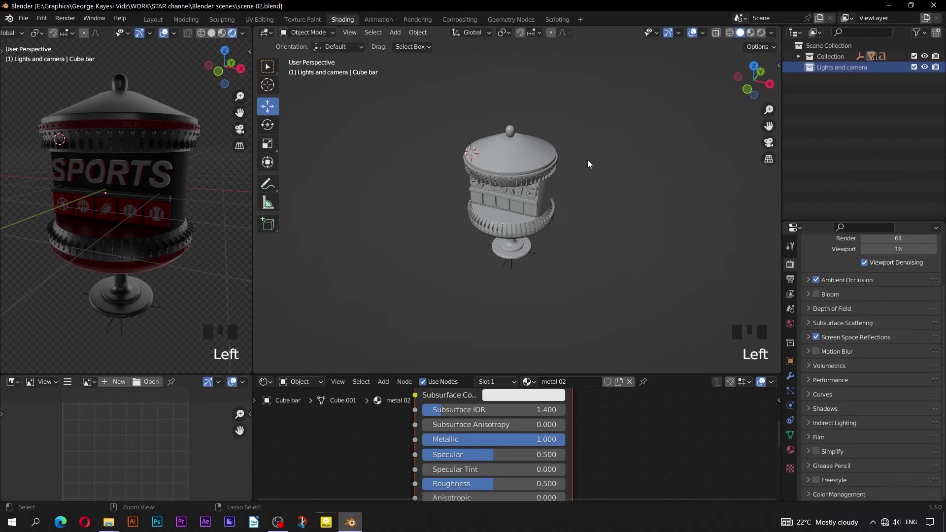
key(ctrl+v)
key(KP_1)
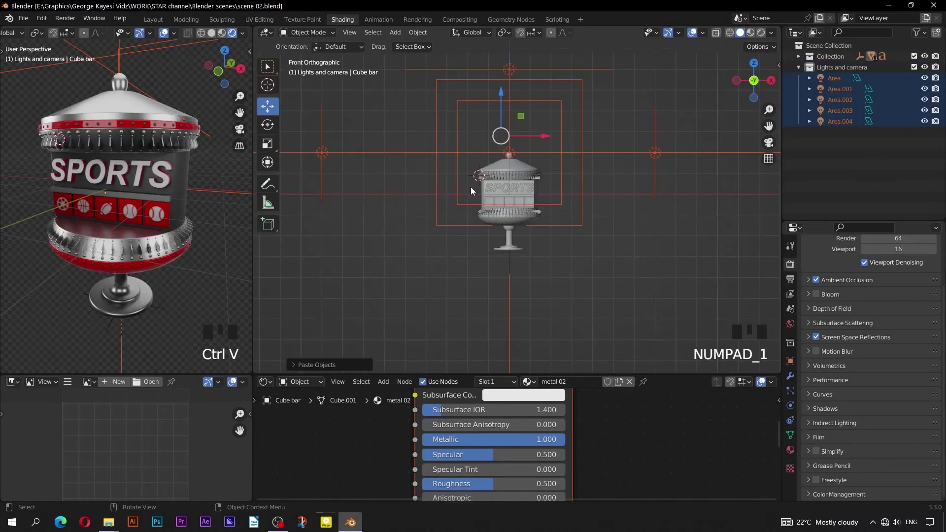
scroll(520, 175, down, 1)
middle_drag(521, 179, 464, 205)
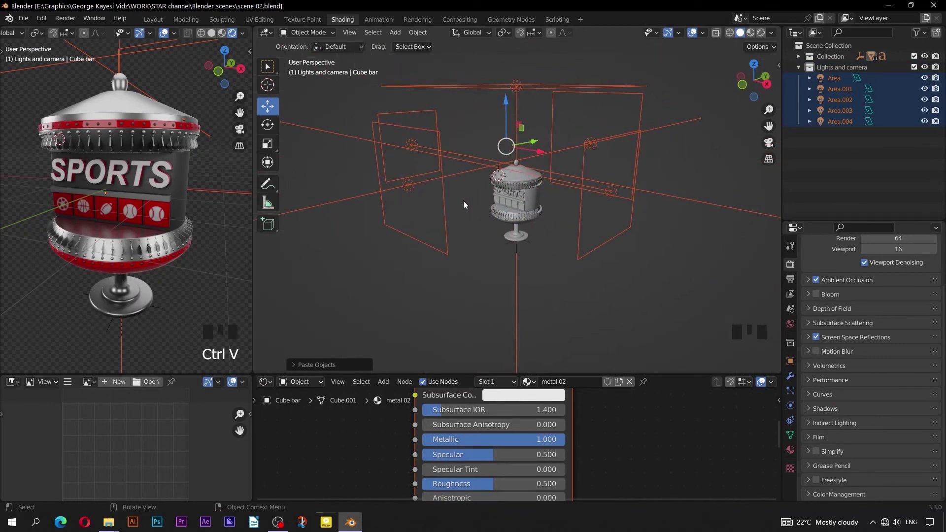
Show the selectability toggles in the Outliner and make the Lights and camera collection unselectable.
click(797, 67)
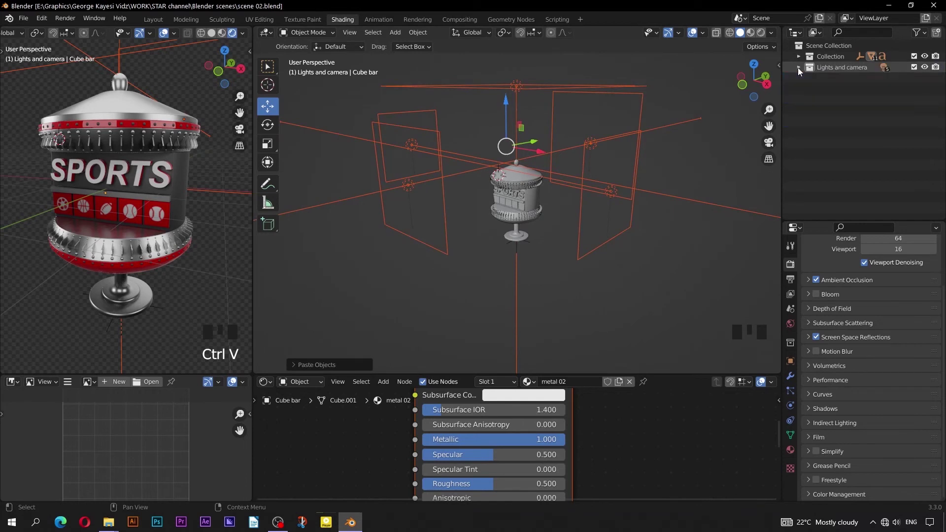
click(917, 32)
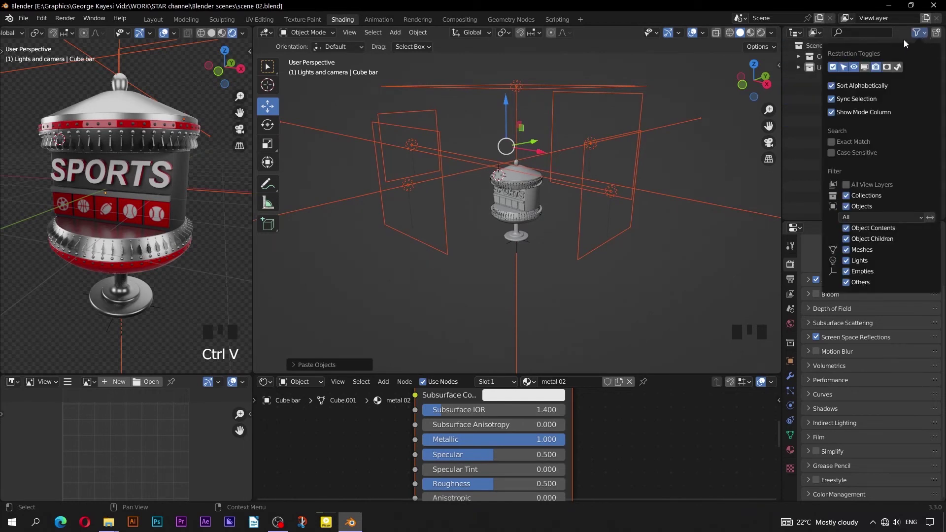
click(925, 36)
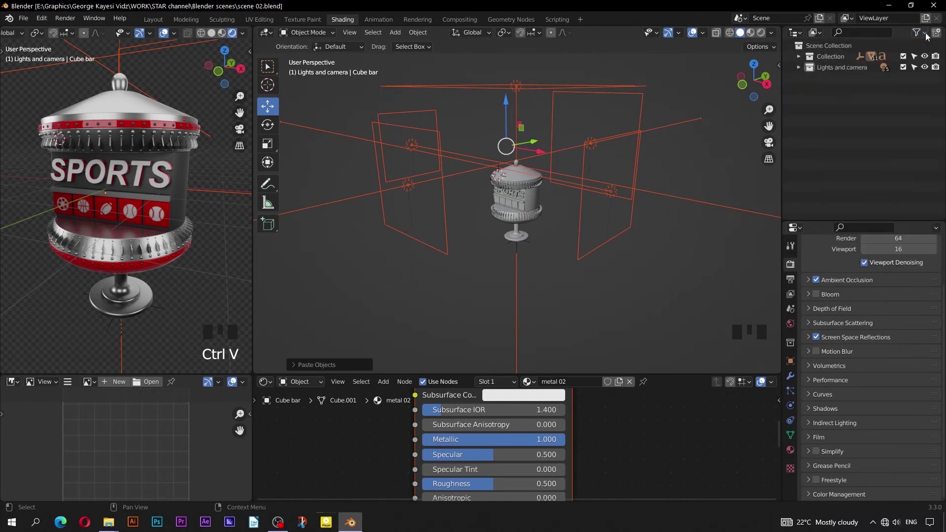
click(914, 71)
Select all parts of the kiosk and raise them along Z so the base stands on the ground line.
key(KP_1)
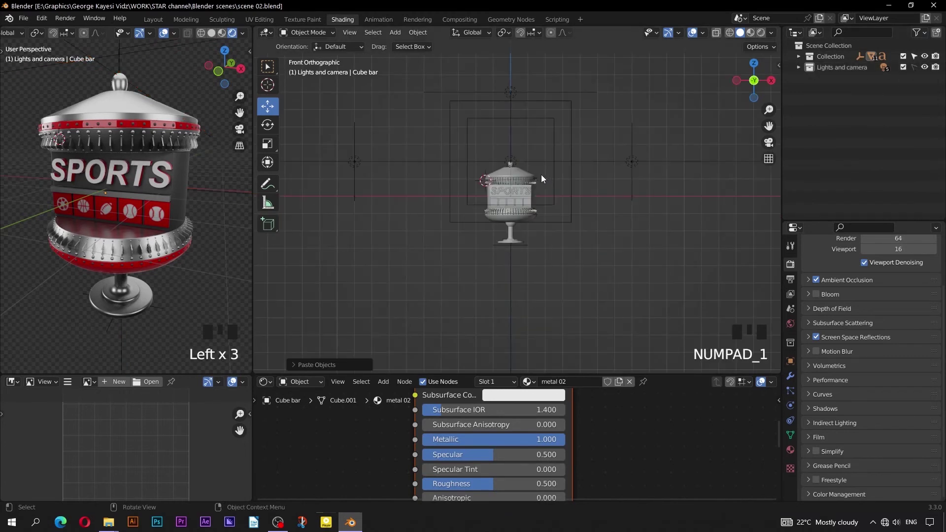
drag(450, 125, 557, 277)
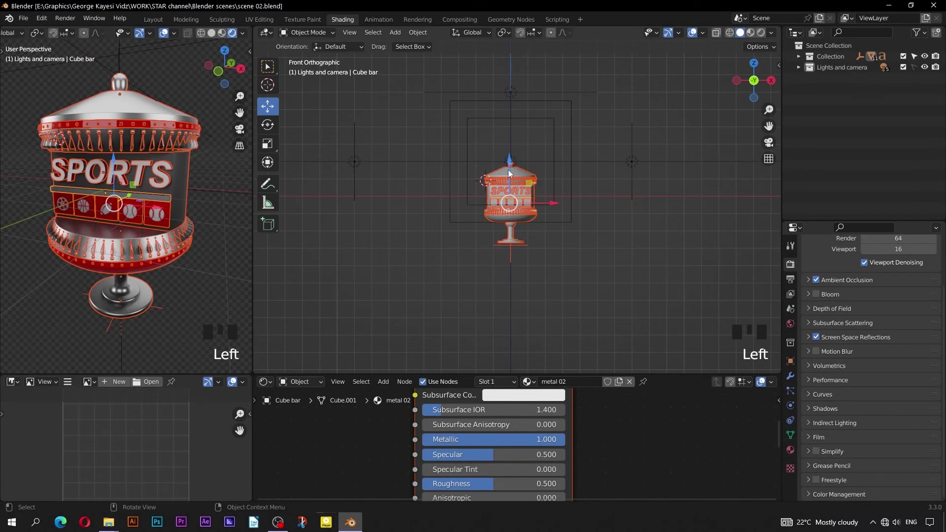
drag(509, 171, 505, 112)
scroll(502, 109, up, 7)
shift+middle_drag(492, 91, 498, 164)
drag(499, 77, 497, 128)
click(545, 220)
scroll(545, 222, down, 6)
middle_drag(545, 222, 515, 252)
shift+middle_drag(41, 219, 116, 216)
scroll(131, 226, up, 2)
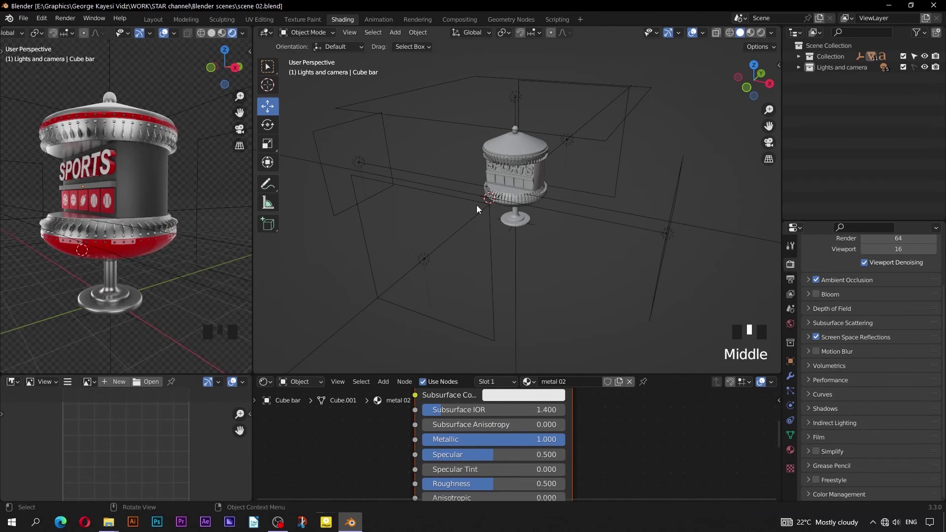
Enable High Bit Depth for the render's shadows.
click(807, 407)
click(860, 448)
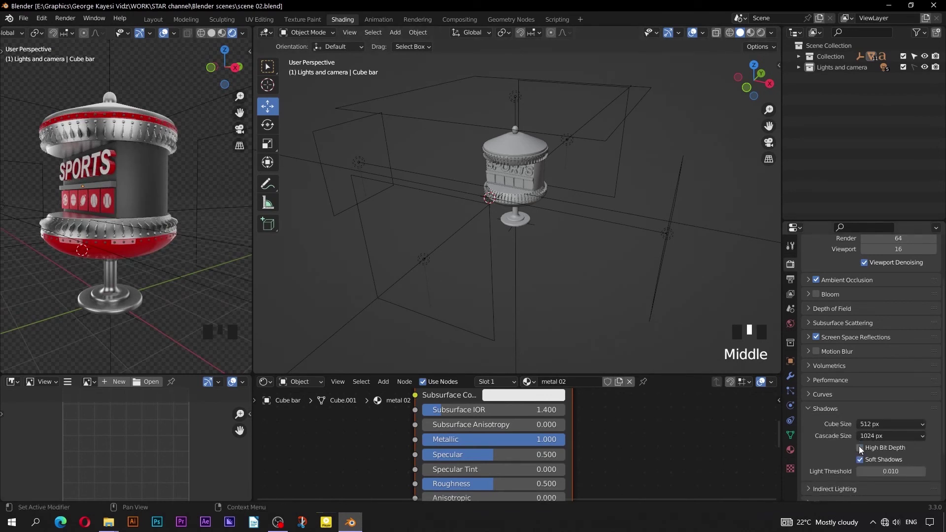
click(808, 408)
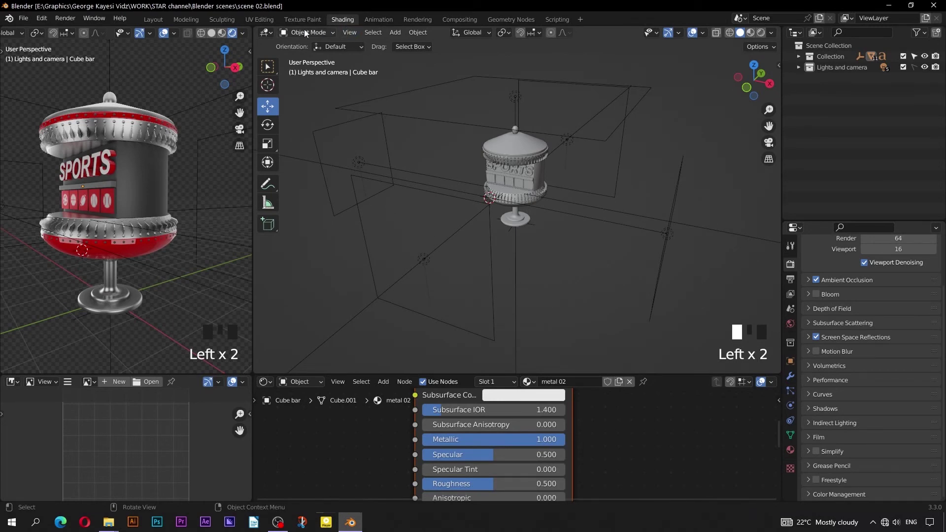
Switch to the Animation workspace and snap the 3D cursor to the world origin.
click(378, 19)
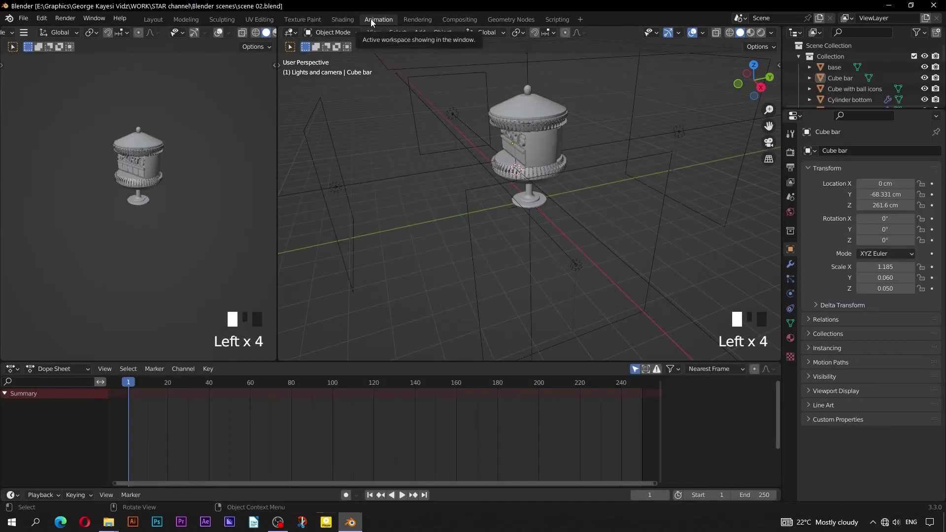
key(KP_1)
key(KP_3)
key(shift+s)
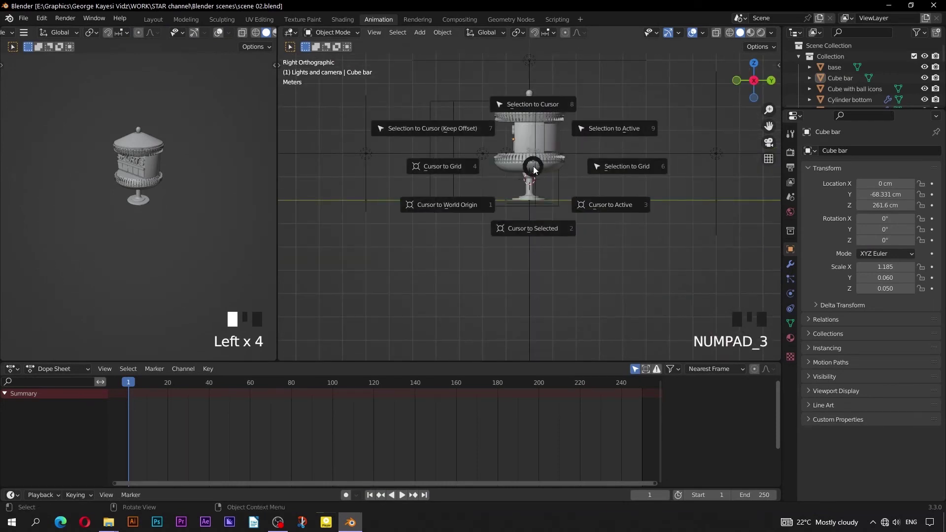
click(453, 207)
Add a camera at the world origin, facing along the front view.
middle_drag(458, 231, 489, 261)
key(KP_1)
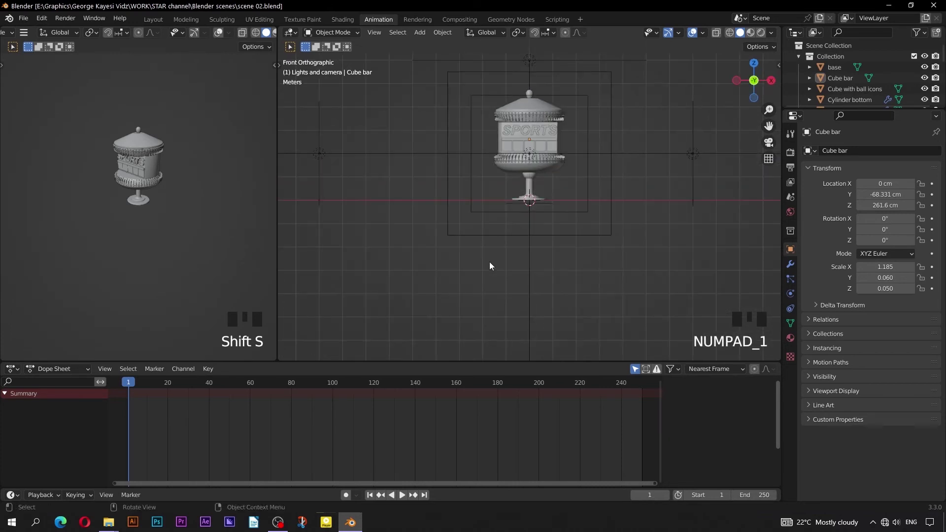
scroll(537, 174, up, 3)
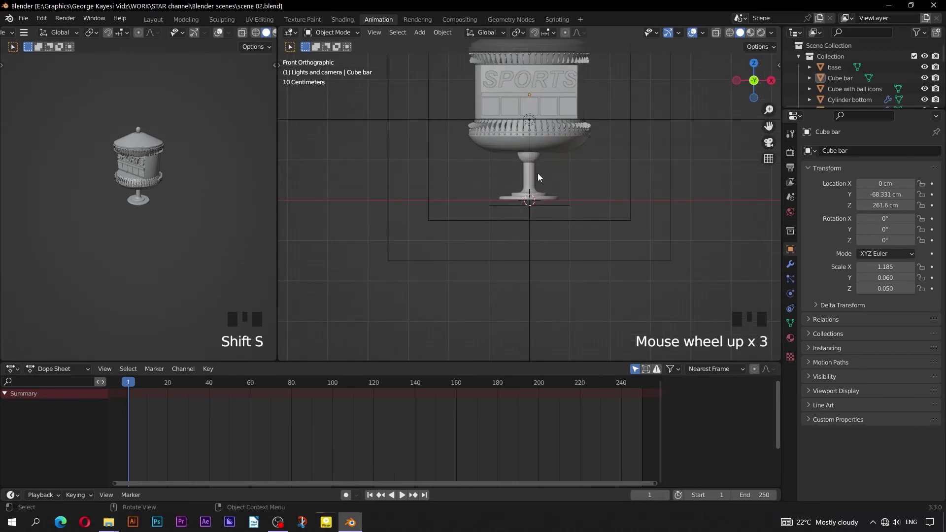
click(422, 32)
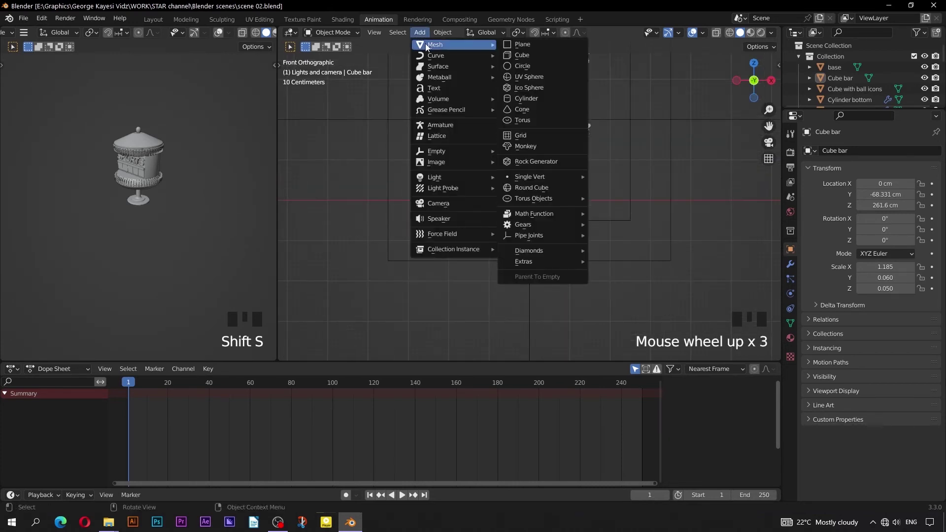
click(433, 202)
scroll(518, 225, down, 2)
Move the new camera along Y to -500 cm, in front of the kiosk.
key(KP_3)
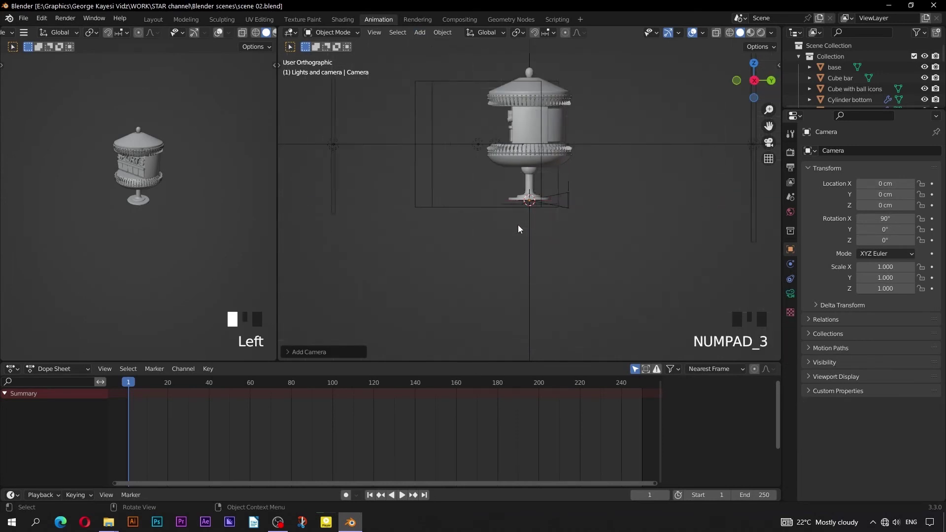
key(n)
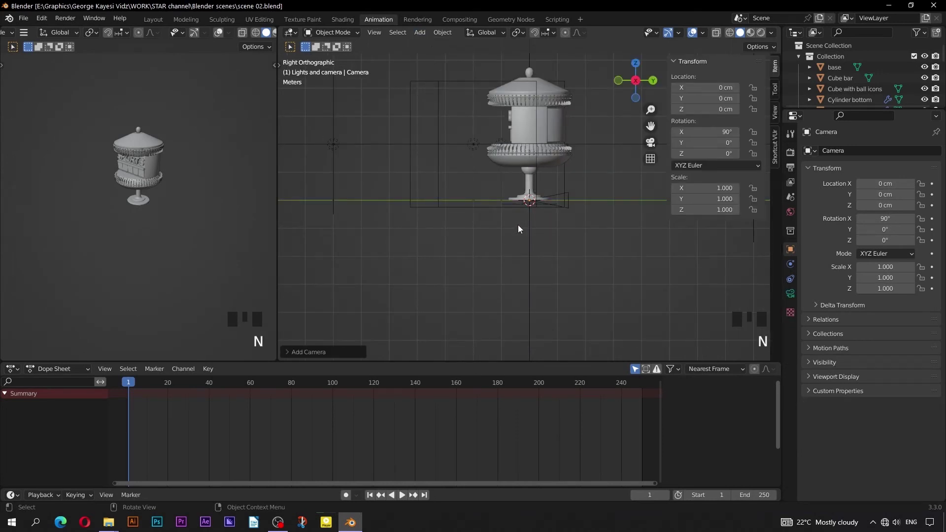
click(699, 97)
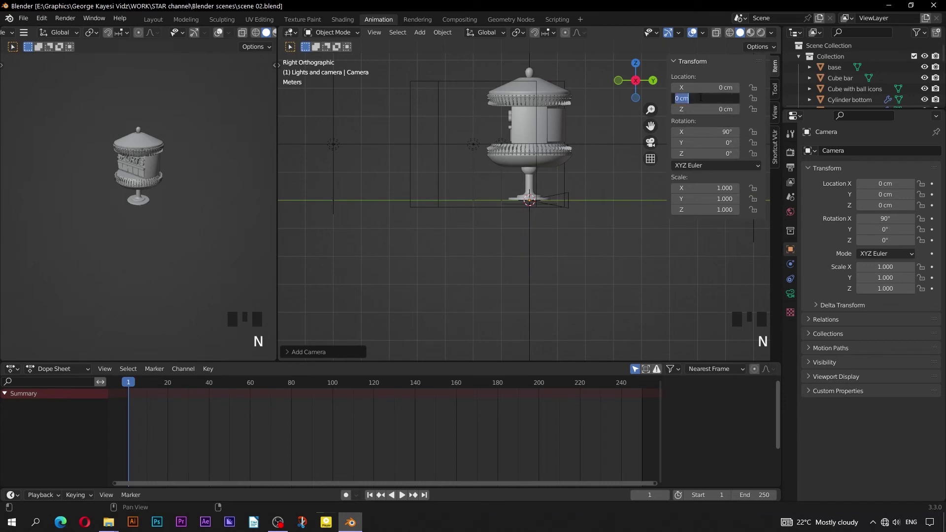
key(BackSpace)
key(Return)
shift+middle_drag(480, 193, 467, 247)
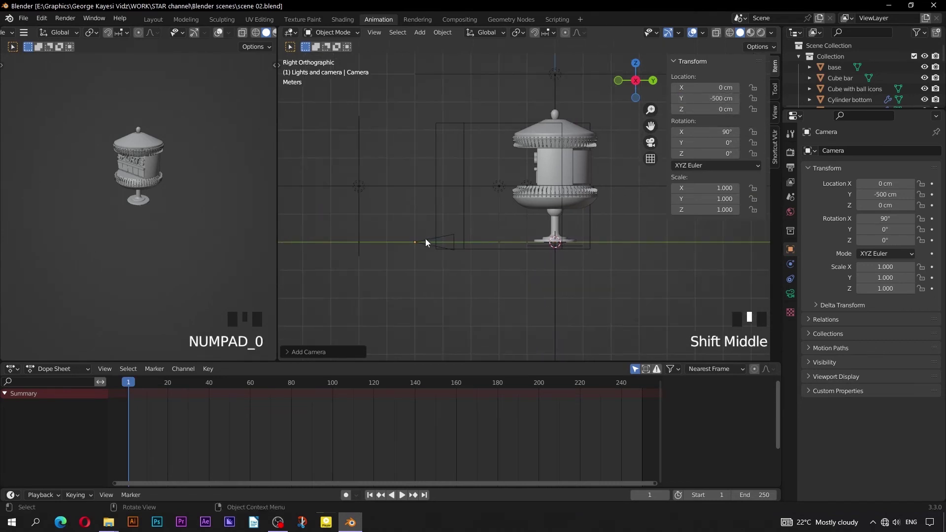
Show the selectability toggles in the object list and make the Lights and camera collection selectable.
drag(805, 111, 805, 288)
click(798, 56)
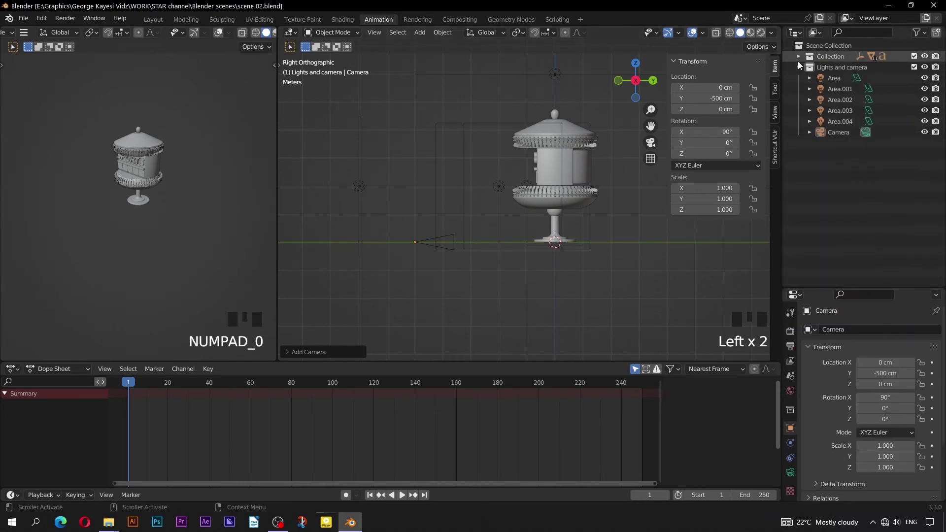
click(916, 32)
click(843, 67)
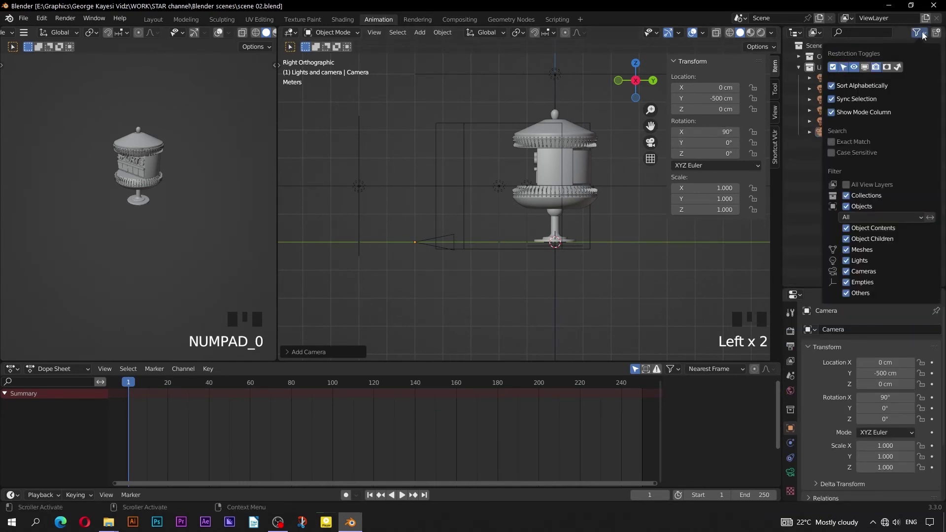
click(914, 67)
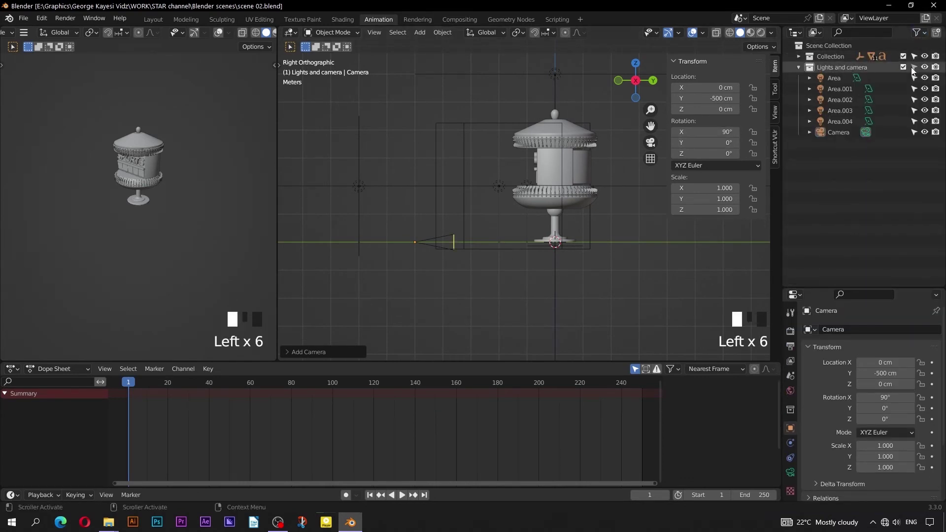
Select the camera in the side view and activate the Move tool.
click(430, 249)
key(t)
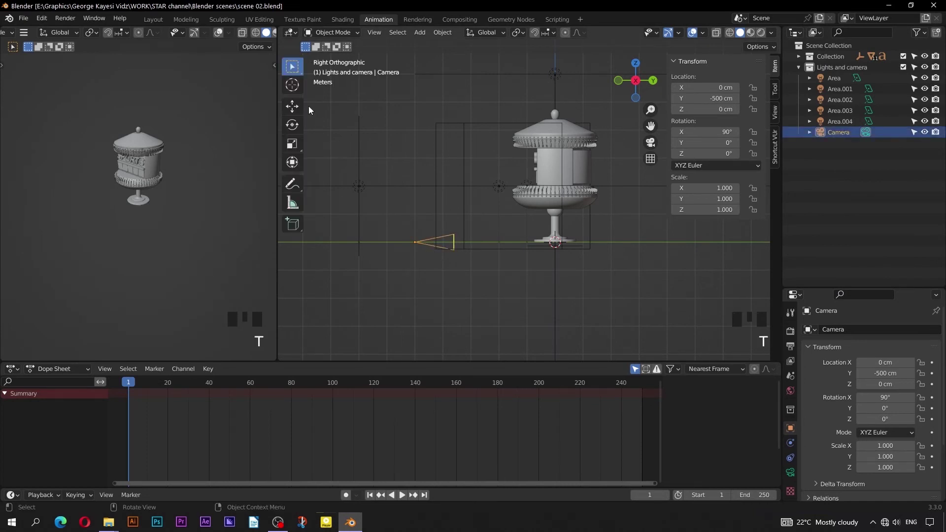
click(290, 102)
key(t)
Set the camera's focal length to 30 mm.
click(790, 472)
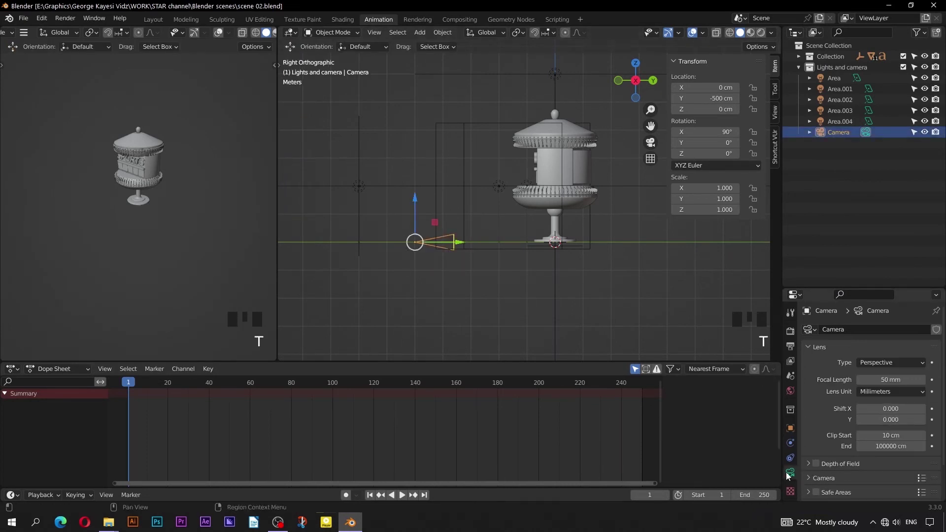
click(892, 380)
text(30)
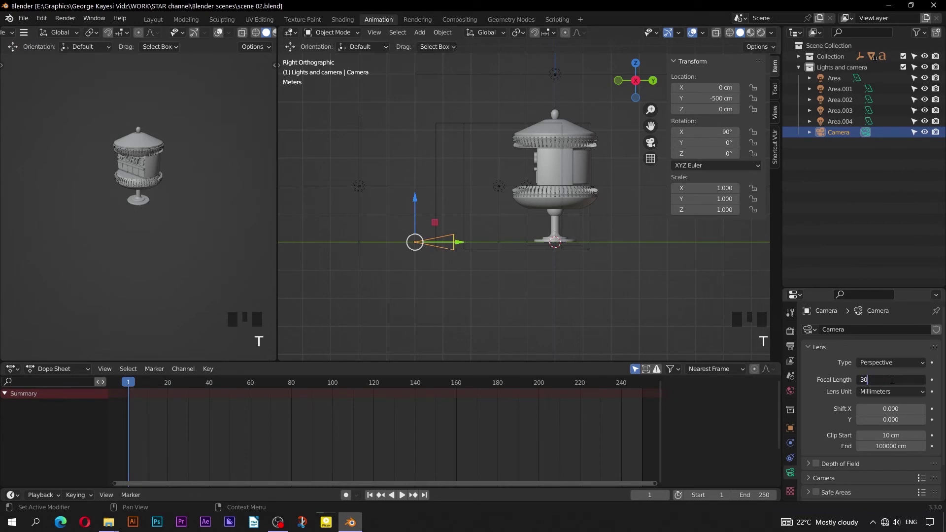
click(831, 417)
click(832, 418)
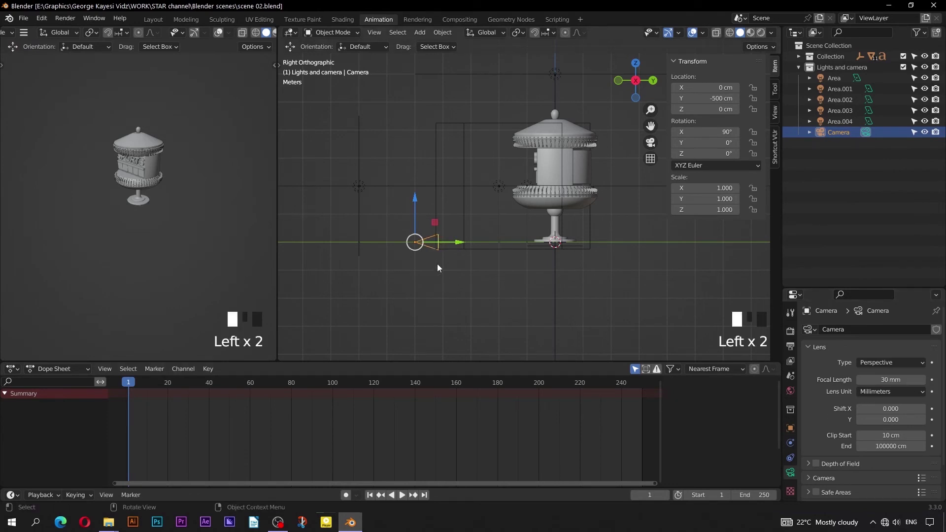
Add a sphere empty at the world origin, scale it to about 1.925 and apply its scale.
click(425, 35)
mouse_move(453, 151)
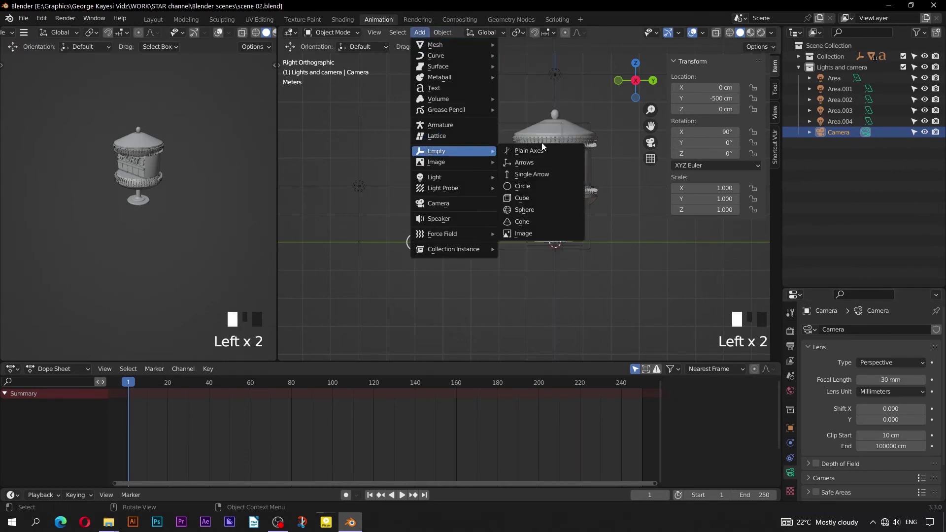
click(537, 212)
key(s)
click(676, 314)
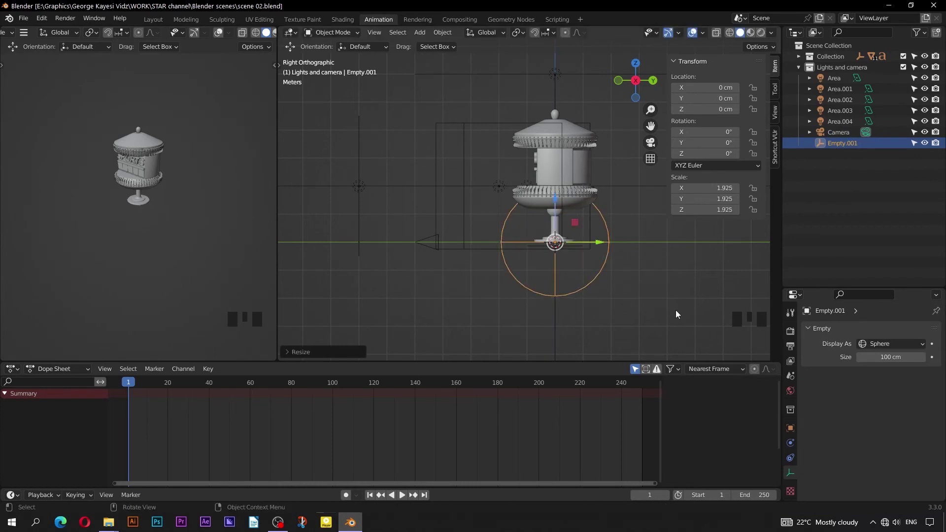
key(ctrl+a)
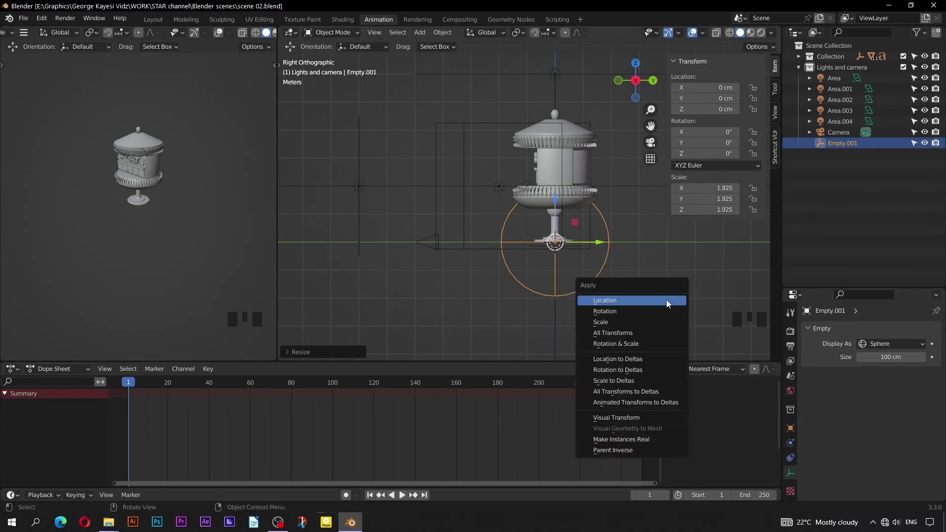
click(637, 322)
Duplicate the sphere empty and raise the copy along Z above the kiosk, to about 684 cm.
key(shift+d)
click(588, 278)
drag(556, 198, 556, 55)
shift+middle_drag(548, 105, 527, 191)
drag(537, 139, 539, 92)
Scale the upper empty down to about 0.555 and apply its scale.
key(s)
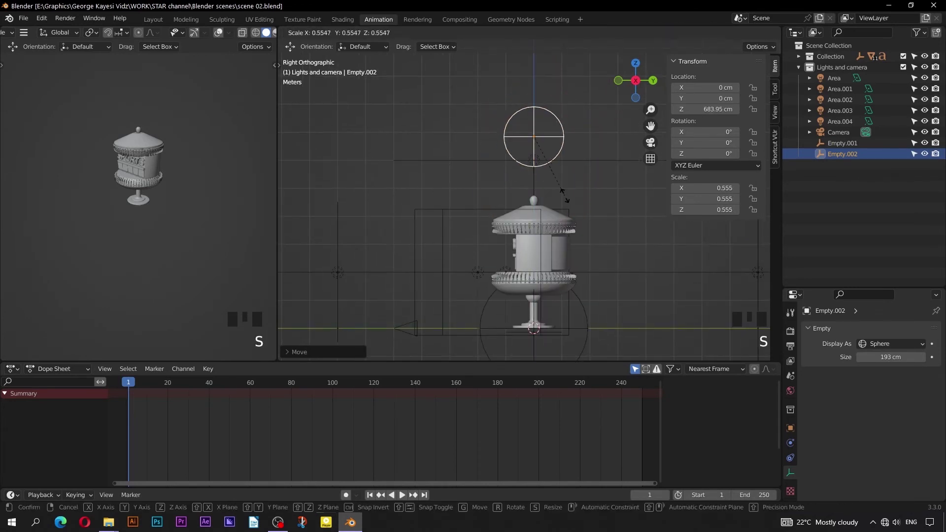
click(564, 196)
key(ctrl+a)
click(564, 195)
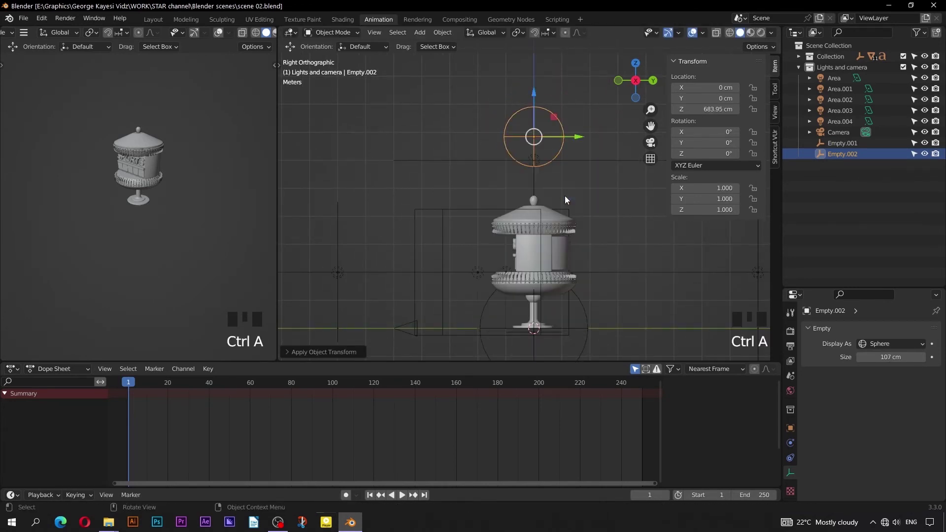
Parent the larger empty at the origin to the smaller empty above the kiosk with the Object option.
scroll(563, 226, down, 1)
shift+middle_drag(564, 252, 566, 217)
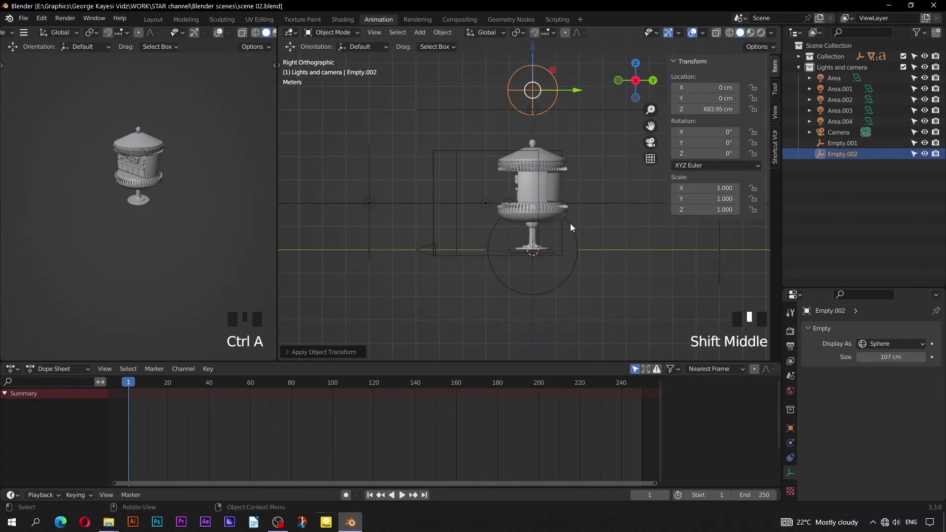
click(573, 234)
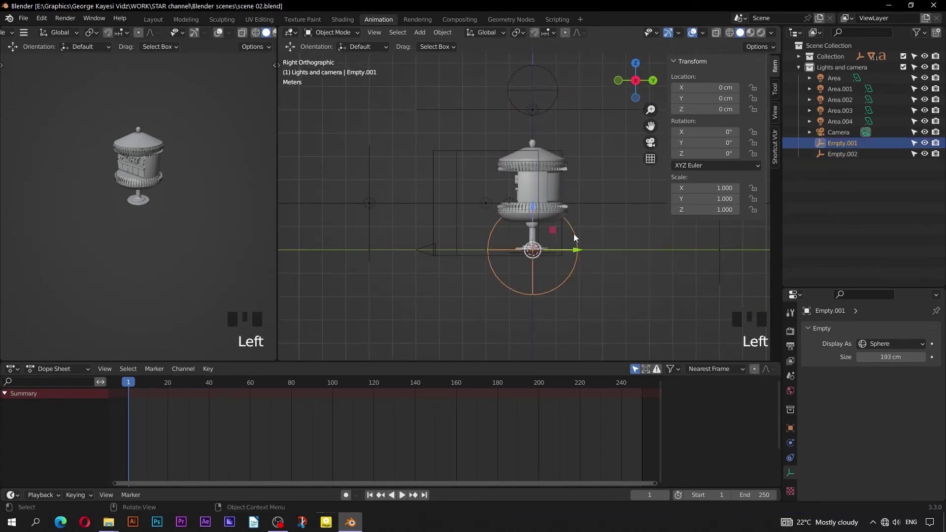
shift+click(558, 89)
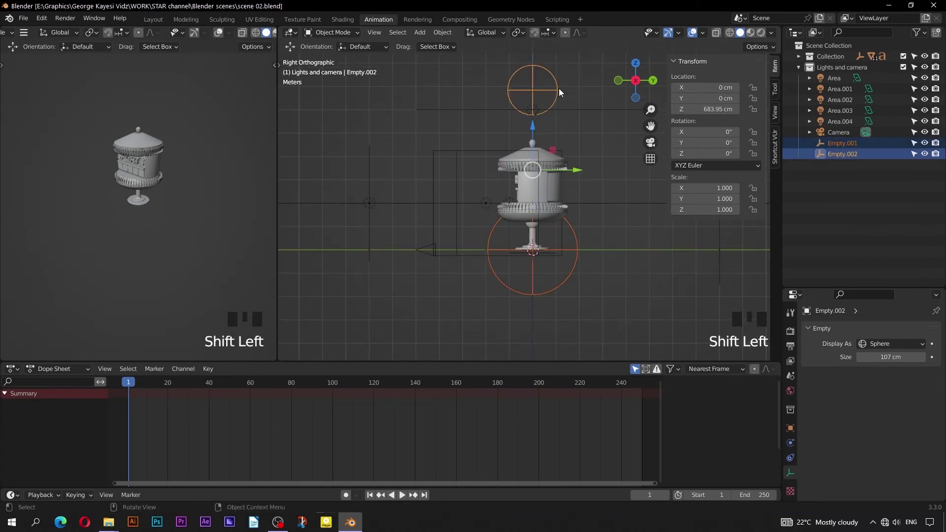
key(ctrl+p)
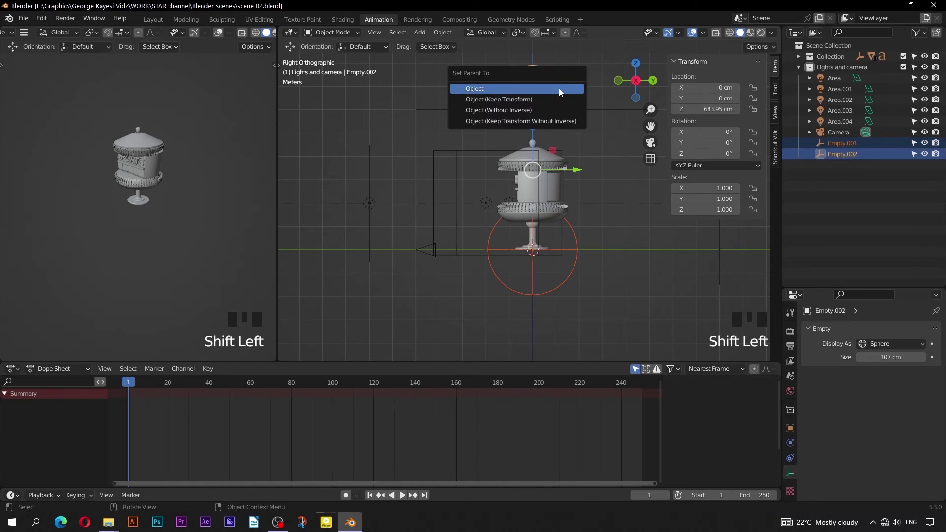
click(559, 89)
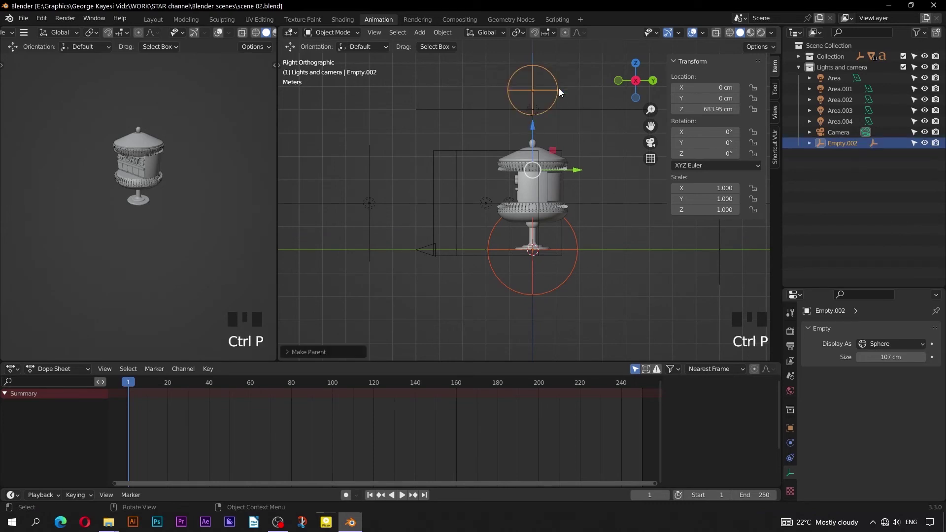
Parent the camera to the larger empty at the origin with the Object option.
click(418, 253)
shift+click(495, 275)
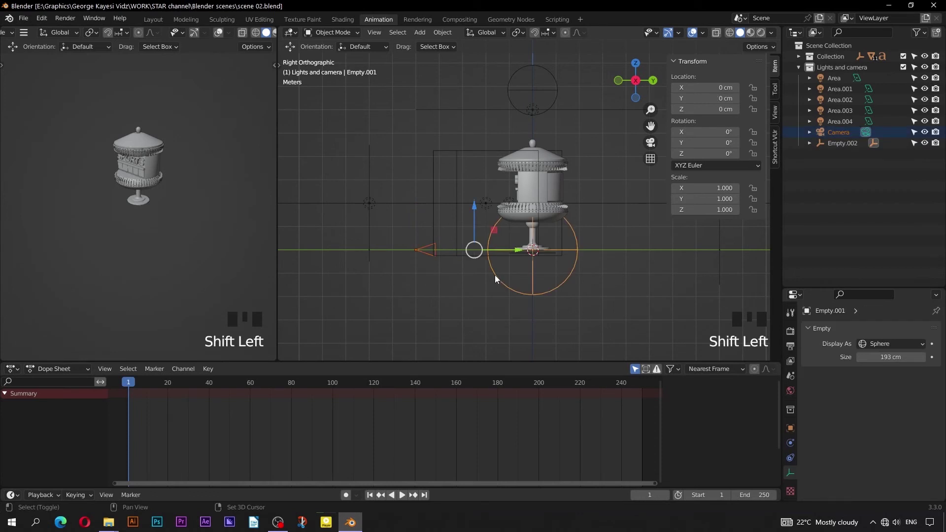
key(ctrl+p)
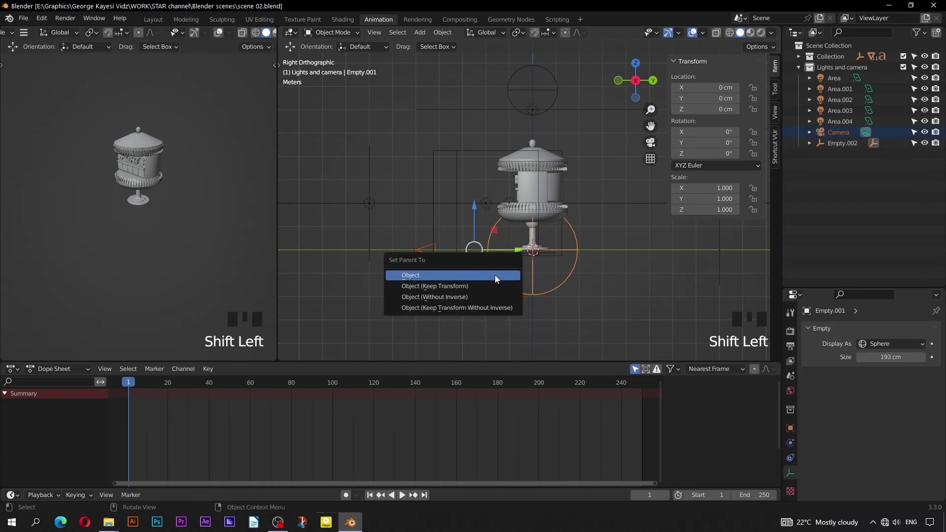
click(495, 275)
Expand the hierarchy of the upper empty and rename that empty as "Empty main".
click(557, 99)
click(809, 132)
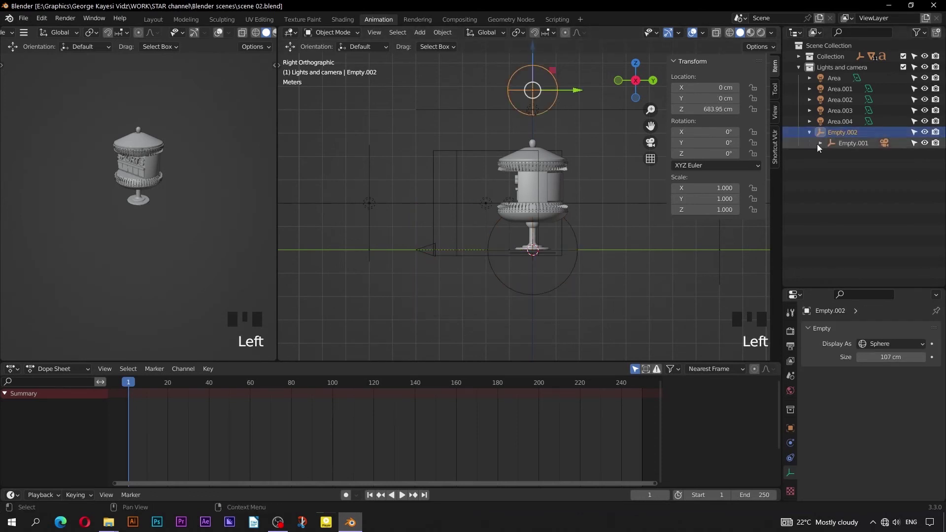
click(820, 143)
double_click(842, 132)
text(Empty ma)
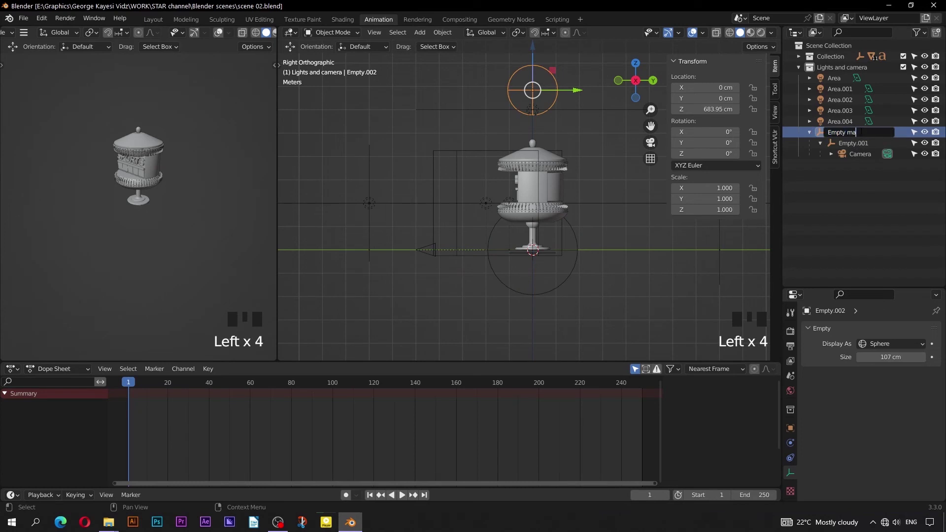
Rename the lower empty that holds the camera as "Empty camera".
click(579, 249)
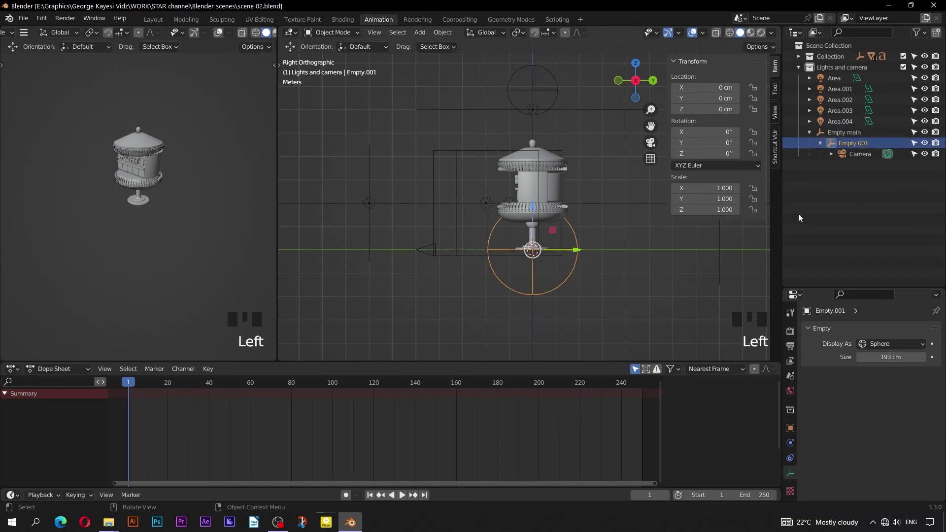
double_click(854, 143)
key(End)
key(BackSpace)
key(BackSpace)
text(camer)
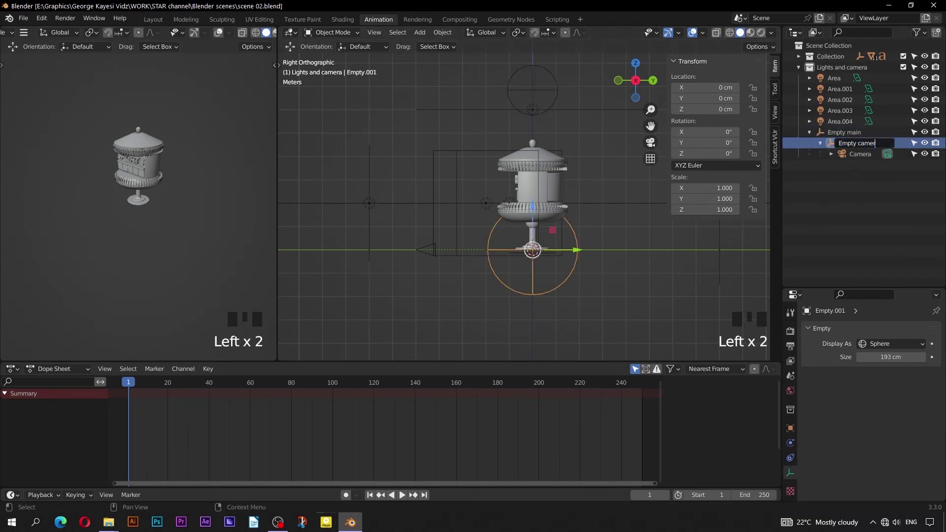
text(a)
key(Return)
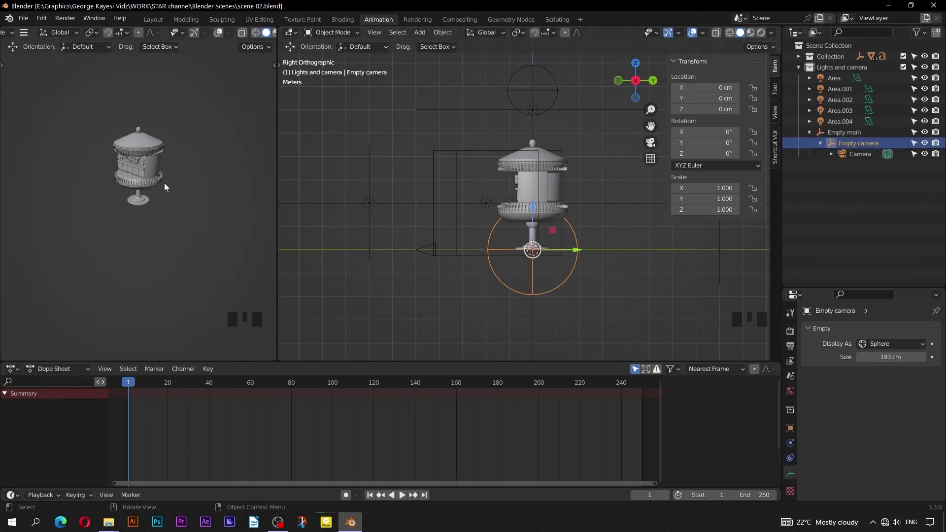
Look through the camera in the small viewport and raise Empty camera along Z to frame the kiosk's full height.
key(KP_0)
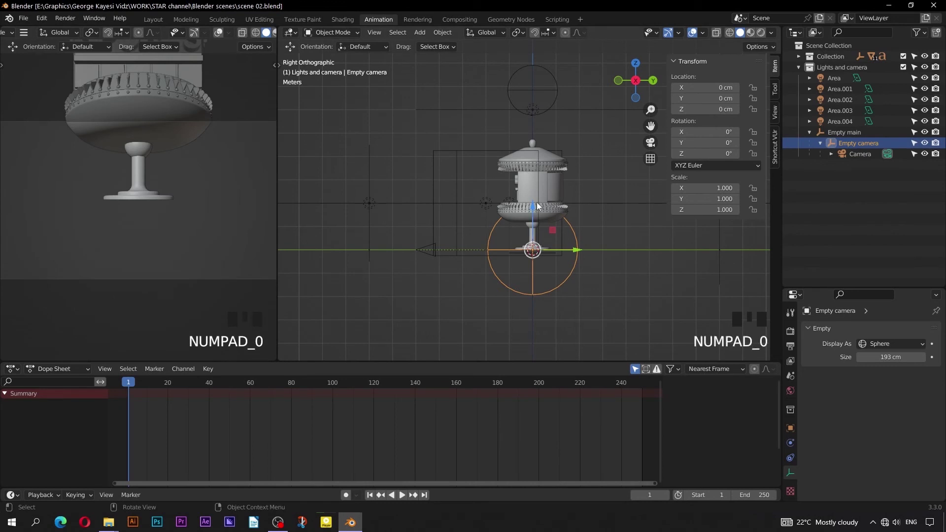
drag(533, 206, 547, 141)
click(426, 186)
click(428, 305)
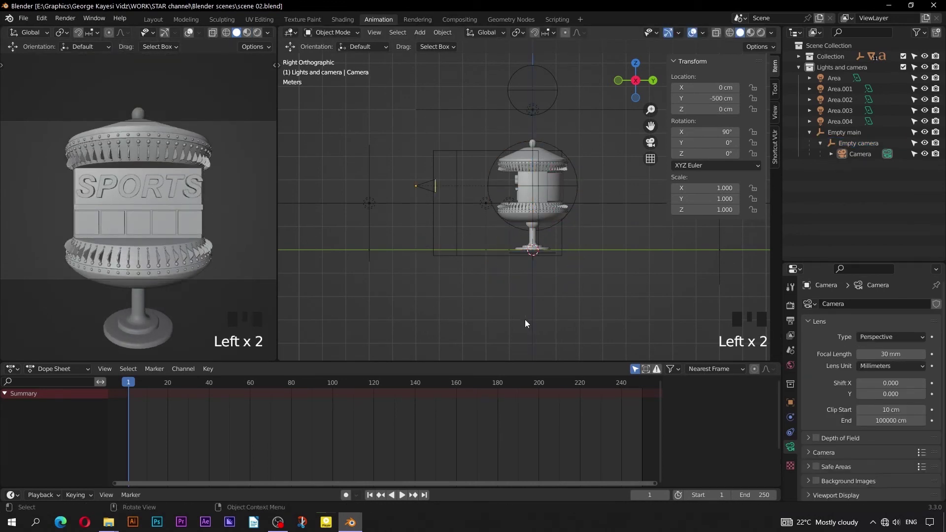
Set the animation's end frame to 120 and fit the frame range in the timeline.
click(746, 494)
text(1)
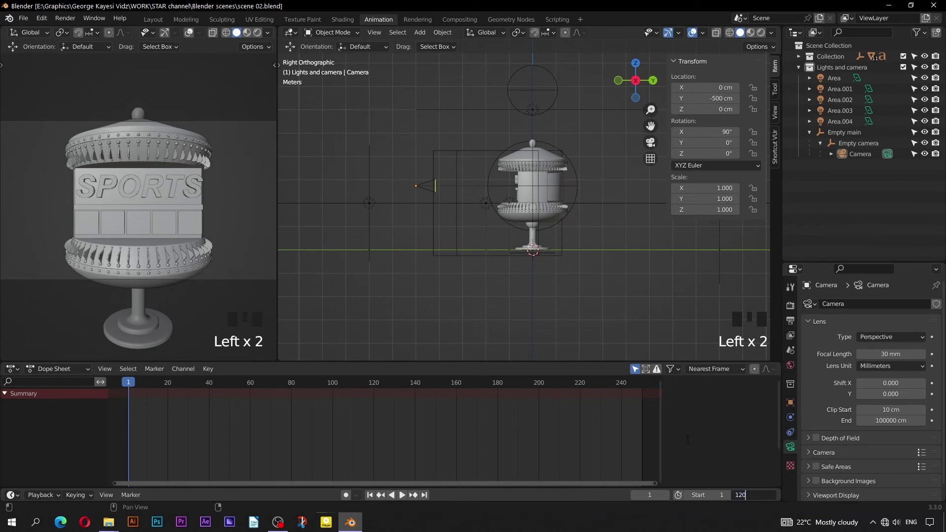
text(20)
key(Return)
key(Home)
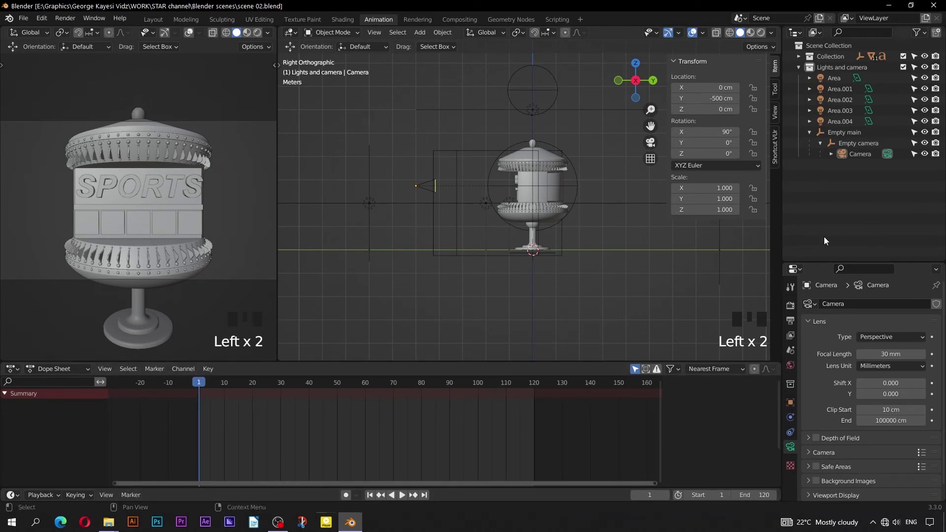
Set the output frame rate to 30 fps.
drag(817, 264, 819, 190)
click(791, 247)
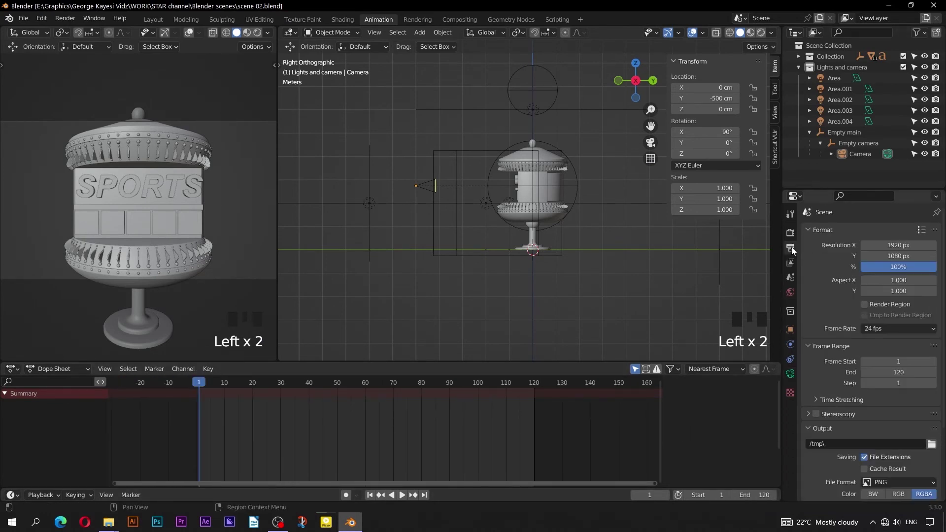
click(893, 326)
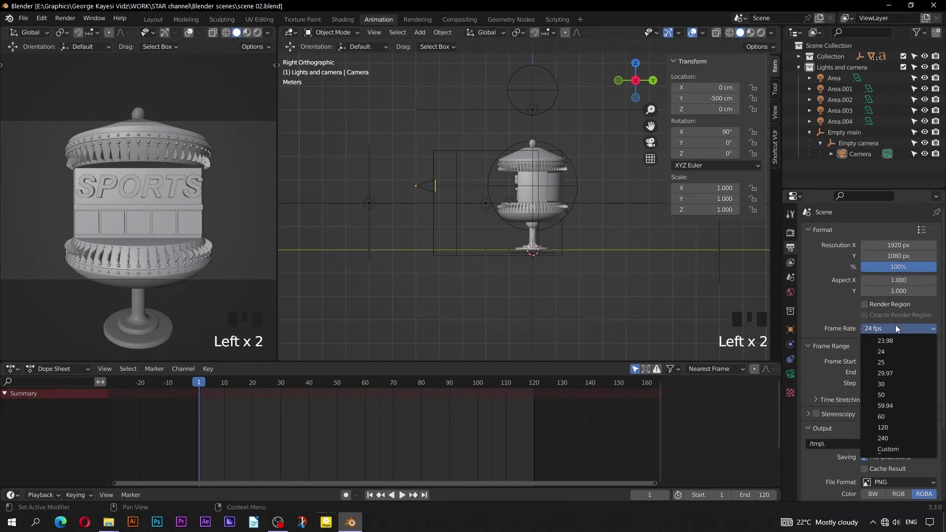
click(883, 381)
Keyframe the rotation of Empty main at frame 20 with Z set to 180°.
key(space)
click(198, 384)
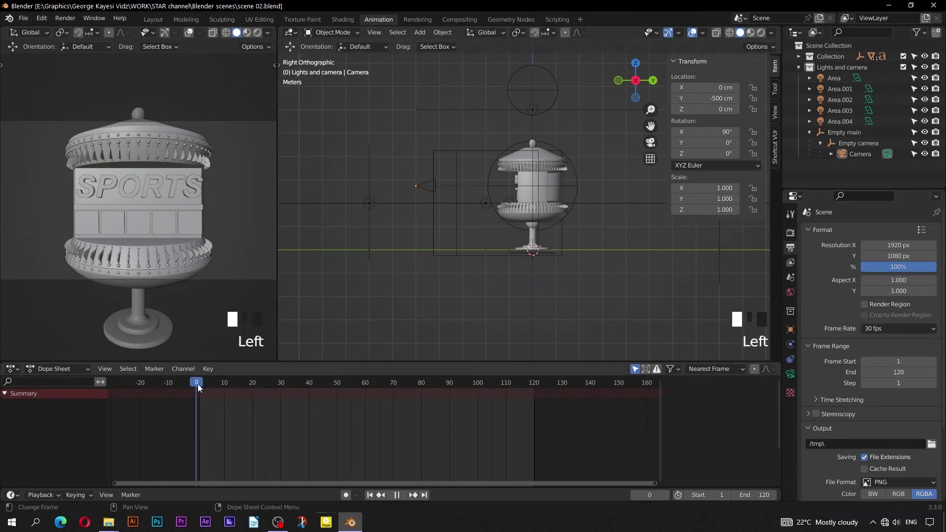
scroll(439, 207, down, 2)
click(510, 111)
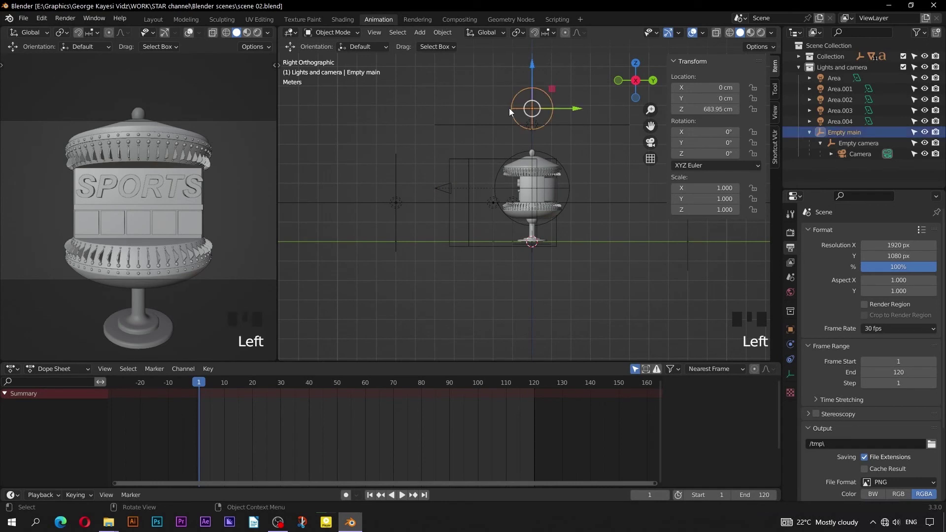
click(251, 384)
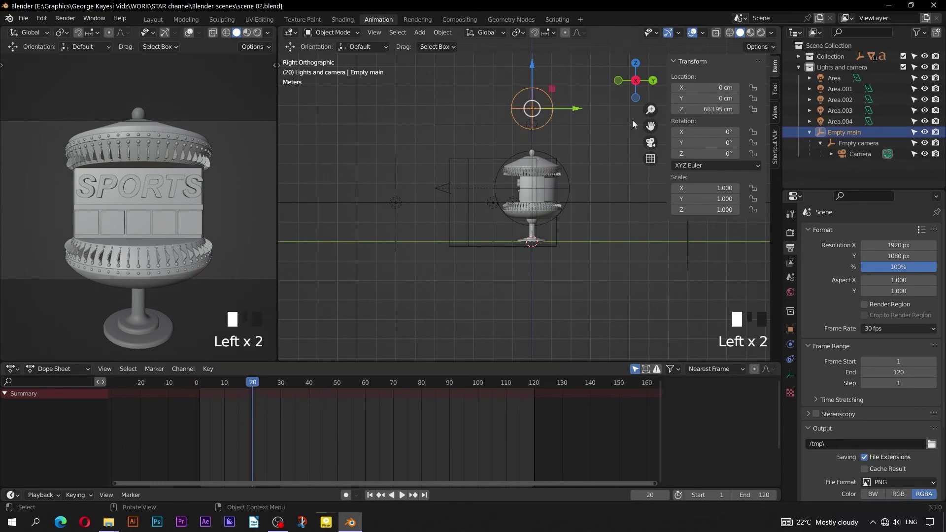
click(694, 154)
text(180)
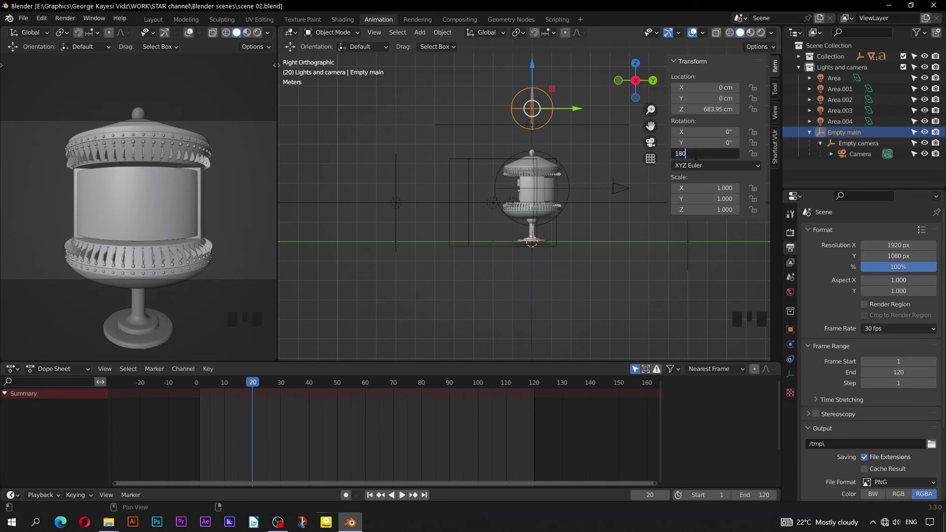
key(Return)
key(i)
Keyframe the rotation of Empty main at frame 1 with Z set to 90°, and play back the turn.
drag(249, 383, 198, 386)
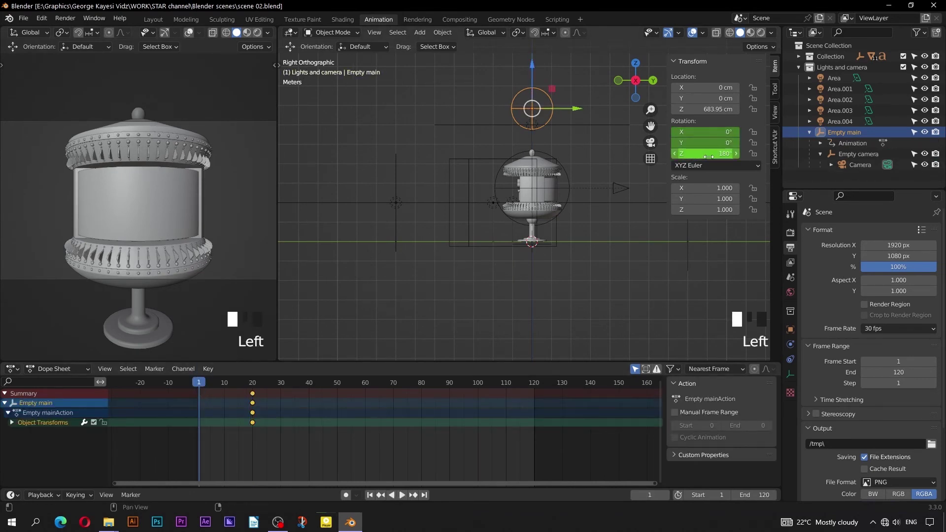
drag(708, 156, 699, 153)
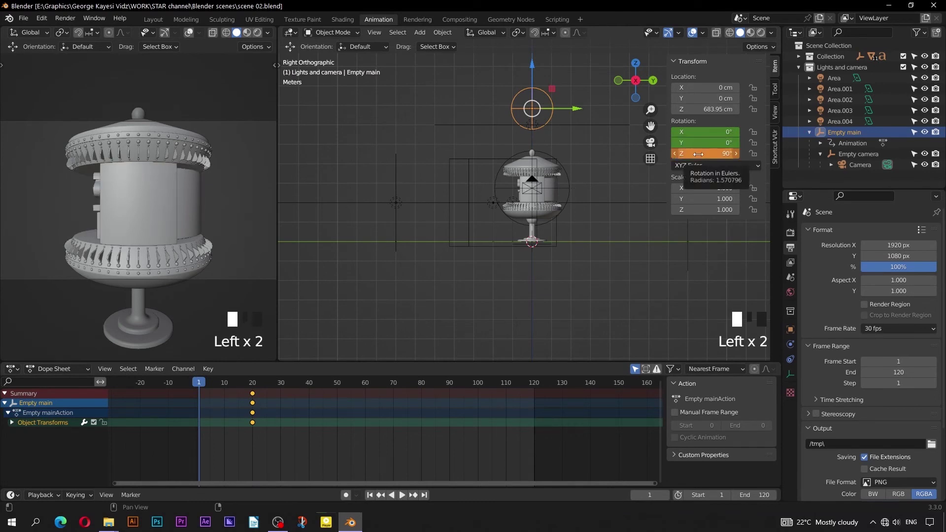
key(i)
key(space)
key(space)
drag(244, 389, 206, 385)
key(space)
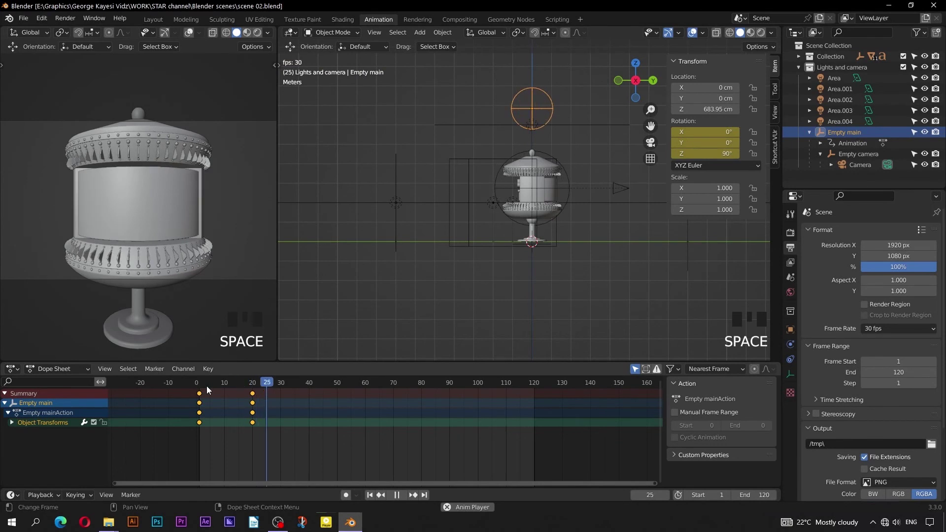
key(space)
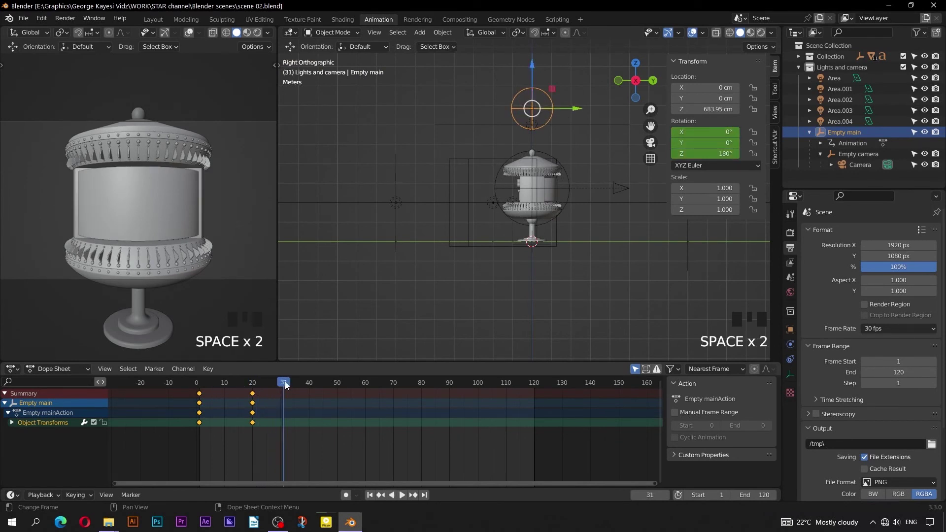
Hold Empty main's rotation with a keyframe at frame 50, and keyframe it at frame 80 with Z rotation set to 380°.
drag(286, 383, 336, 398)
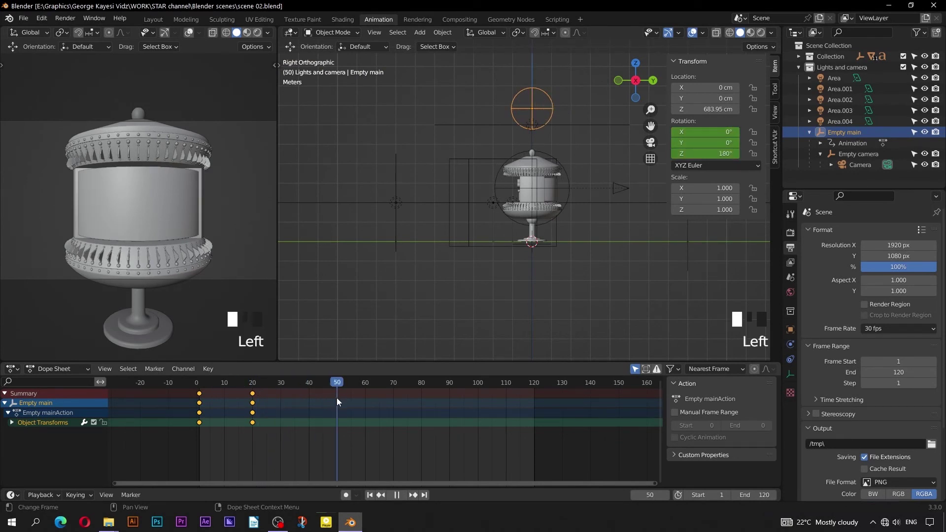
key(i)
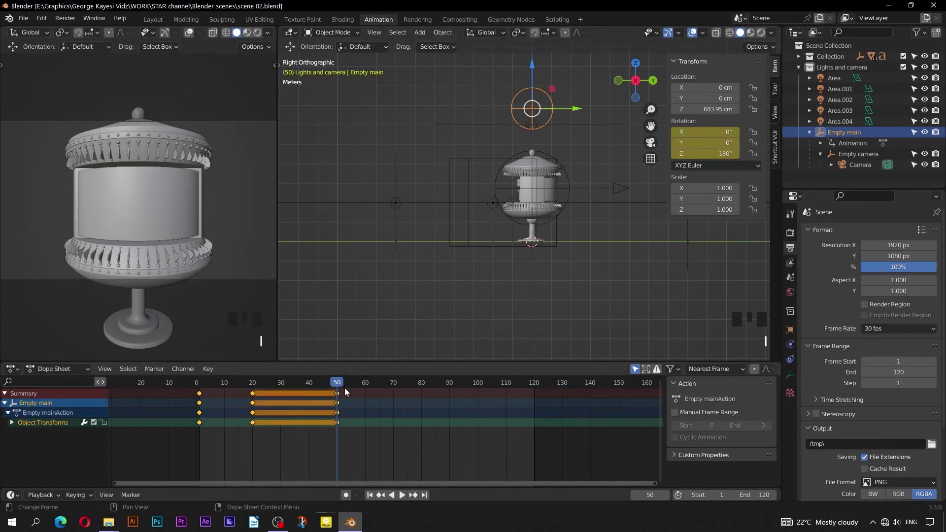
drag(336, 387, 421, 402)
click(711, 154)
text(3)
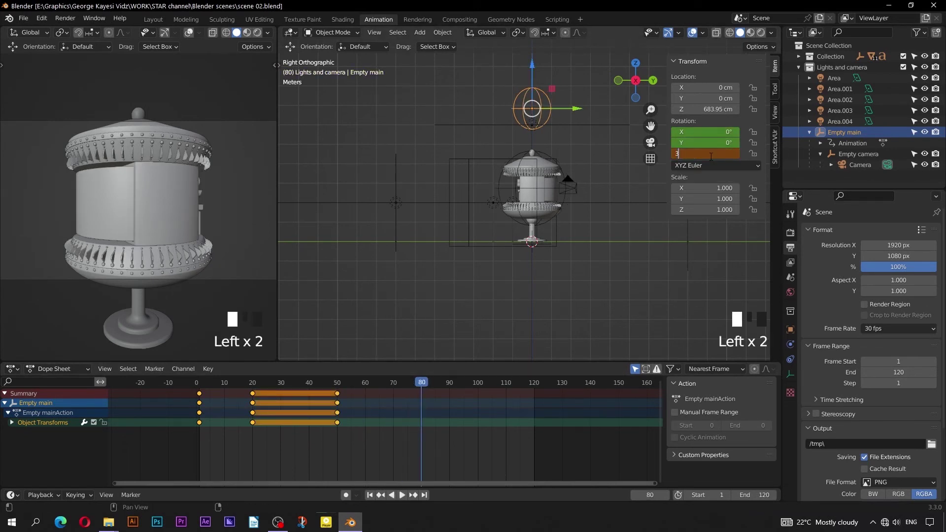
key(Return)
key(i)
Play the animation from its start to review Empty main's full rotation around the kiosk.
drag(328, 383, 204, 373)
key(space)
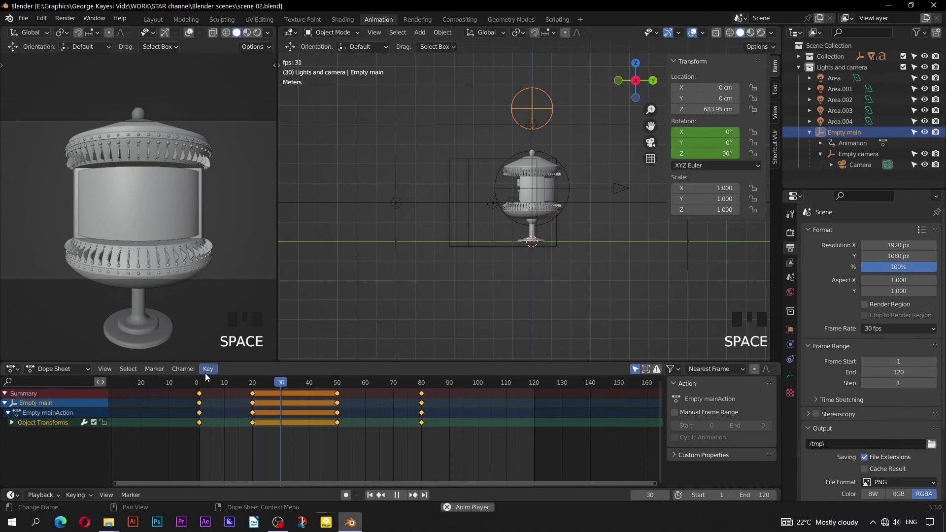
key(space)
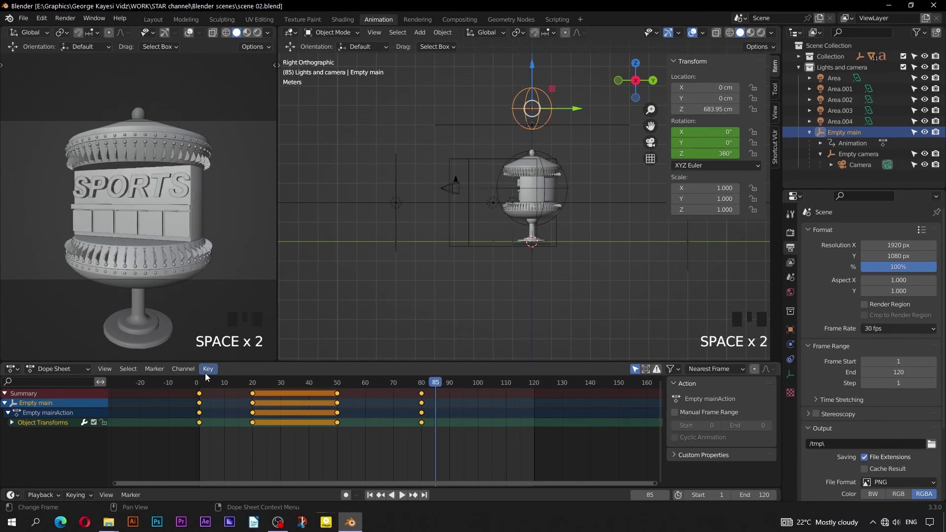
drag(410, 382, 204, 382)
key(space)
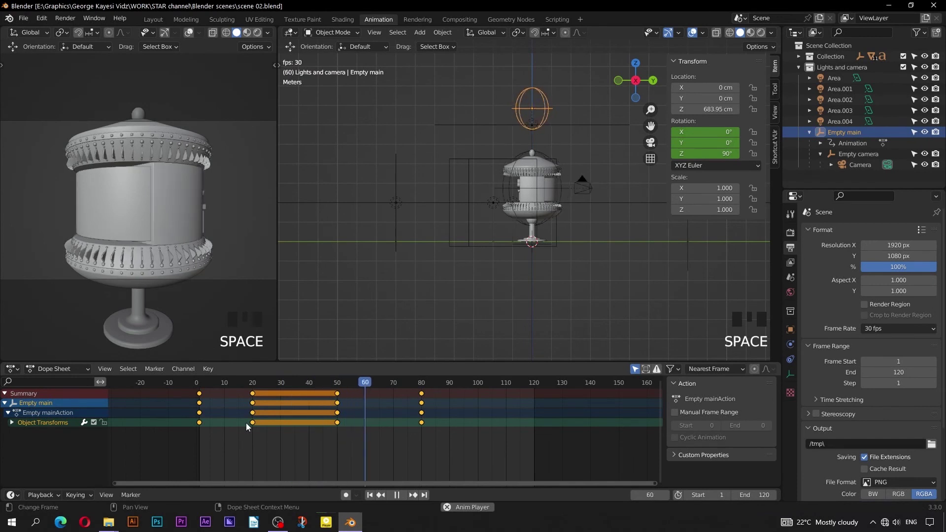
key(space)
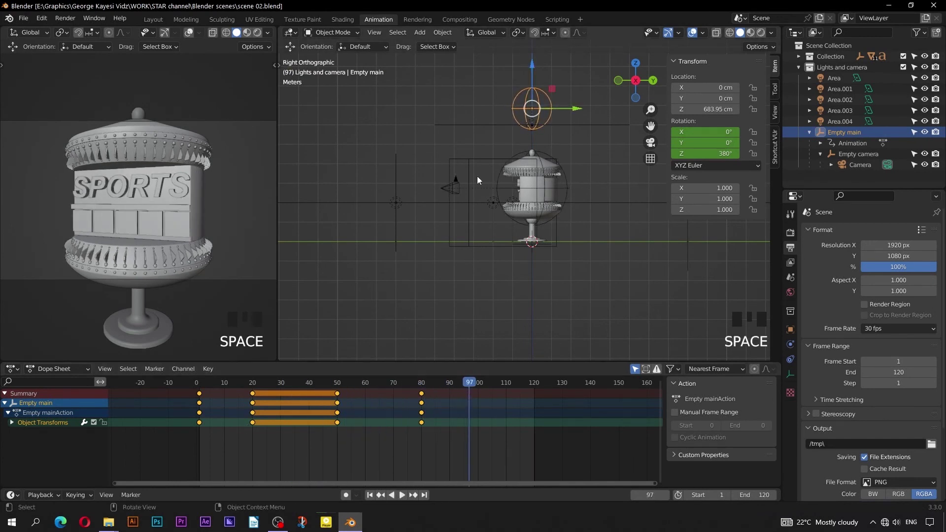
Keyframe the rotation of Empty camera at frame 1.
click(497, 184)
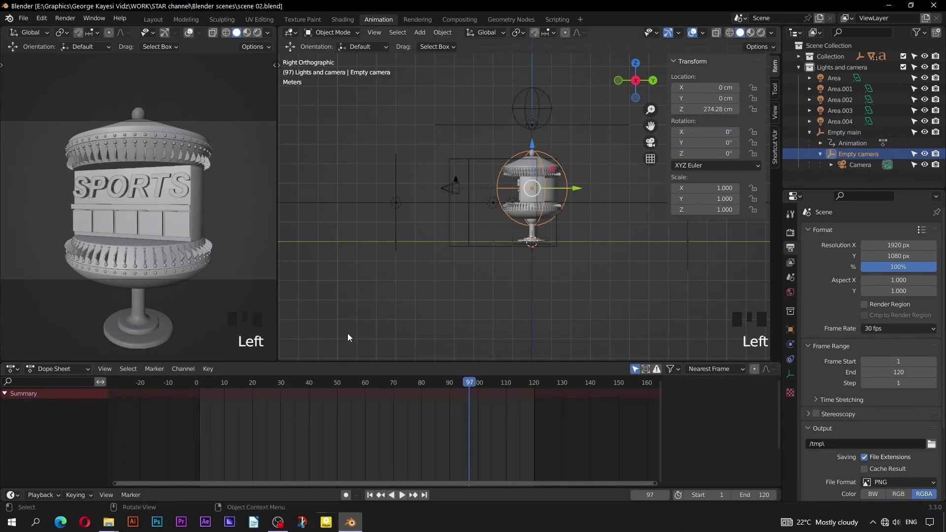
double_click(370, 495)
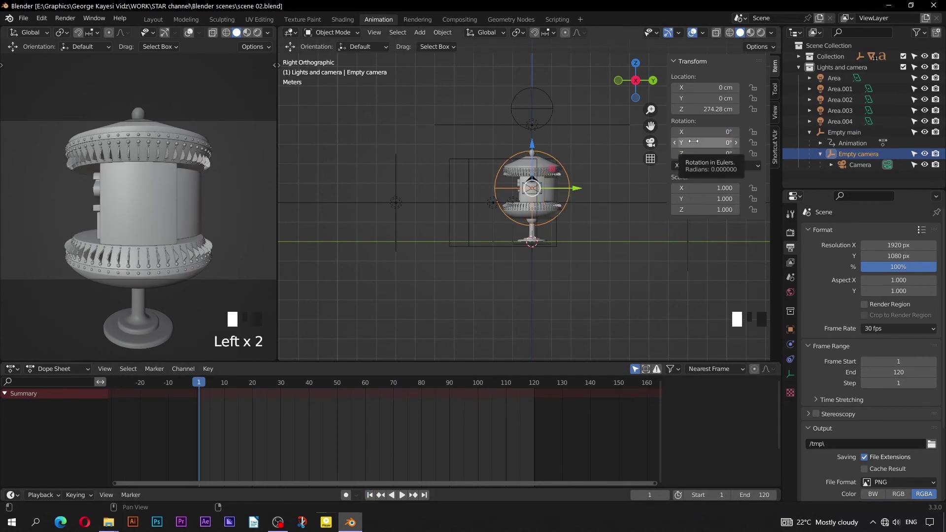
key(i)
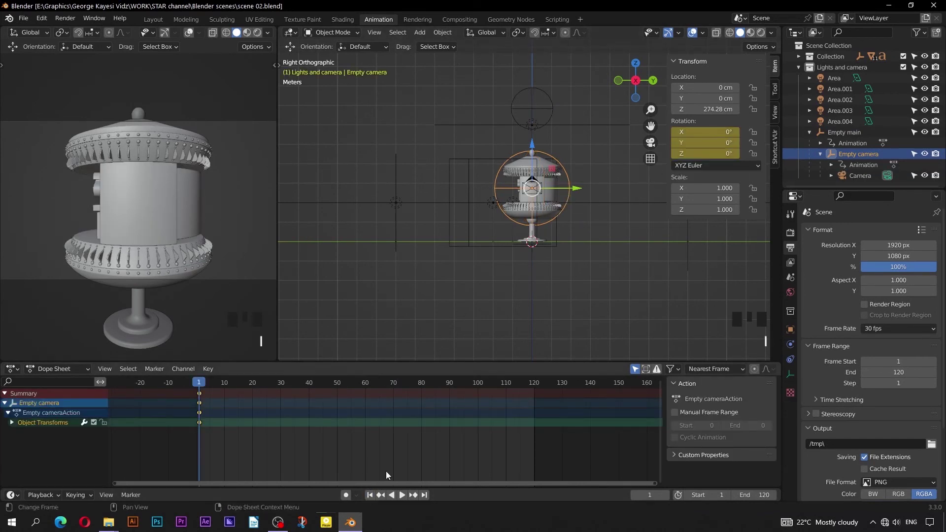
Keyframe the rotation of Empty camera at frame 120 with X set to 15°, and play back the combined motion.
click(424, 495)
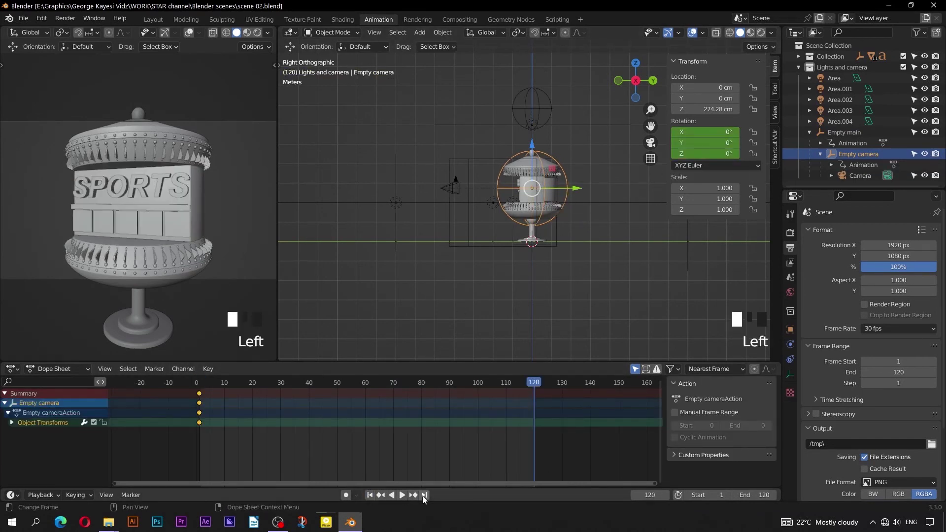
click(693, 133)
click(671, 156)
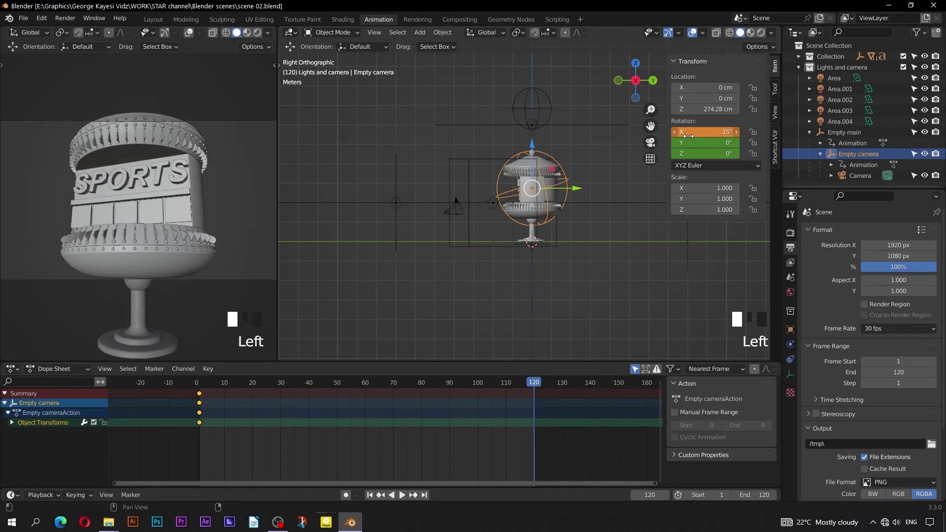
key(i)
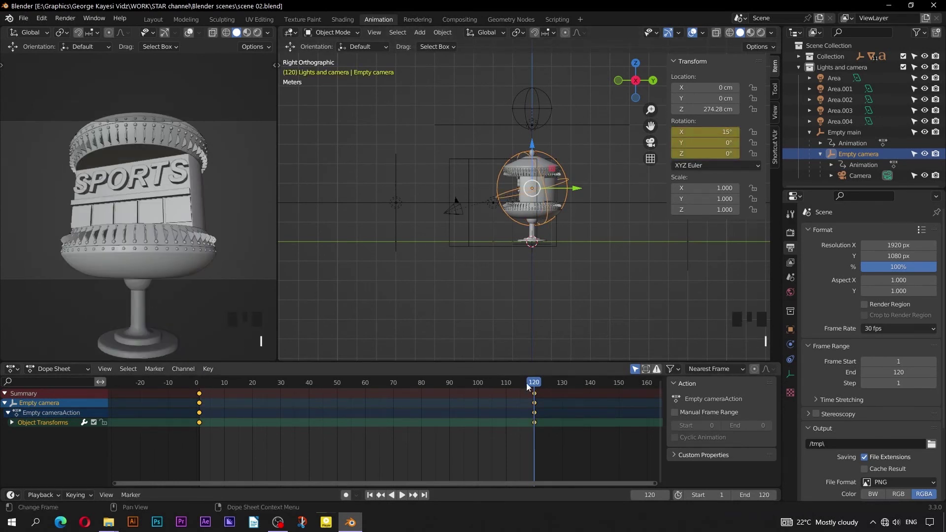
key(space)
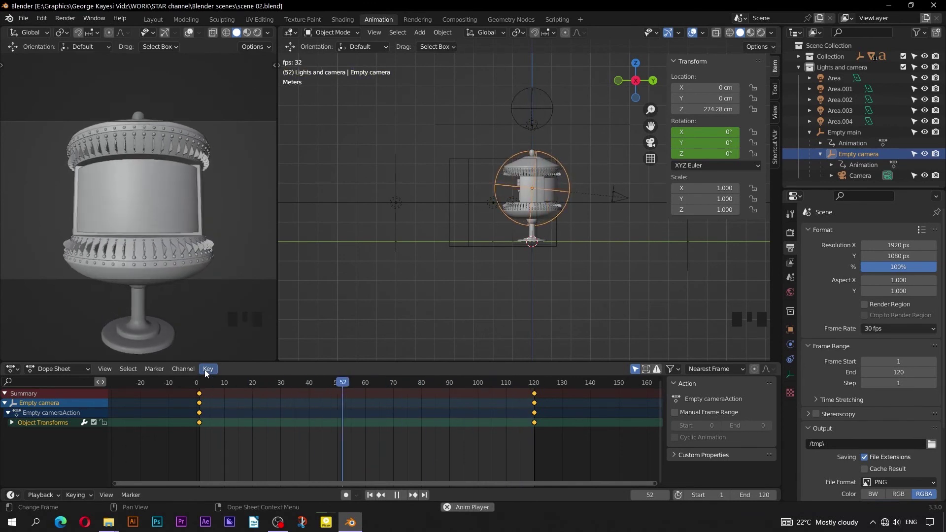
key(space)
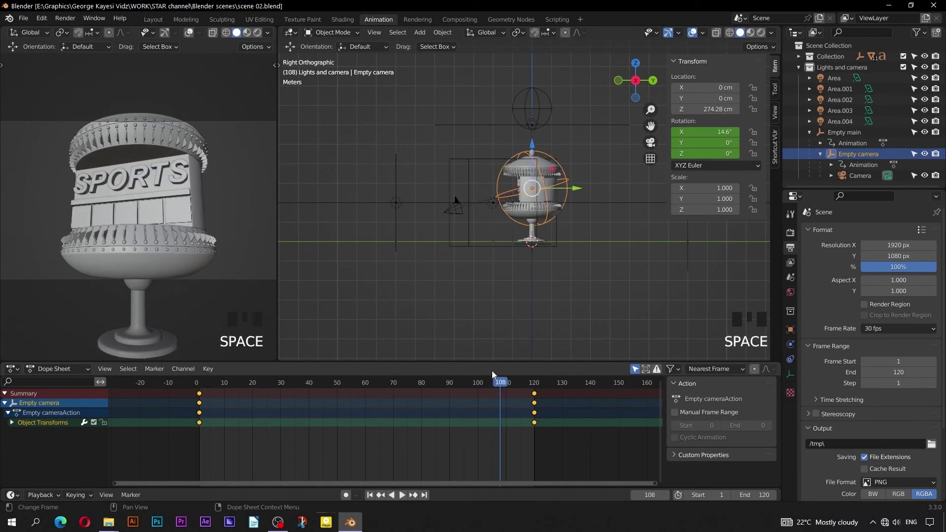
Keyframe the Camera's location at frame 1, and again at frame 100 with Y set to -660 cm.
click(200, 380)
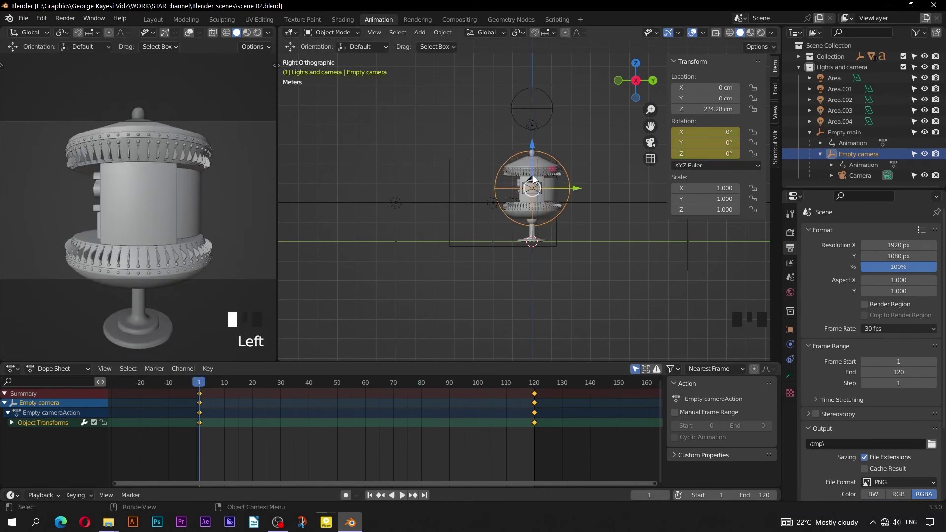
click(533, 178)
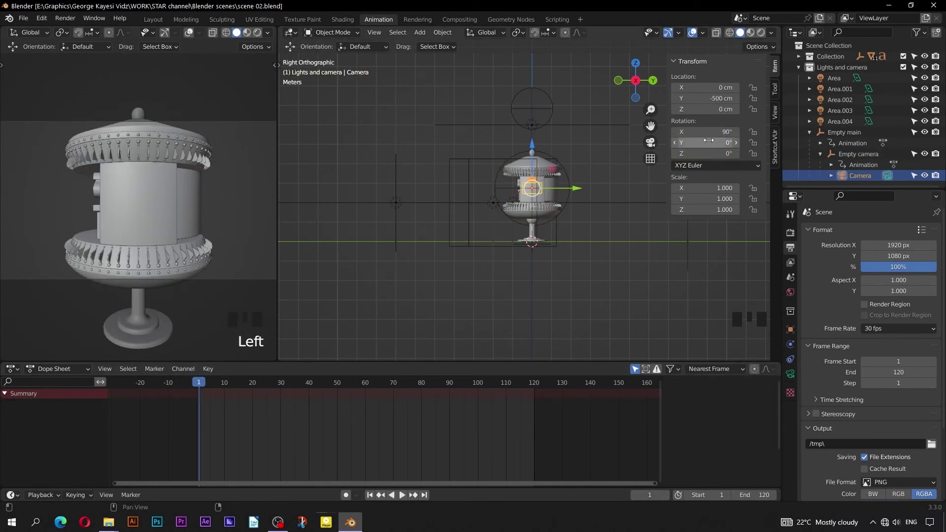
drag(230, 382, 478, 412)
click(712, 99)
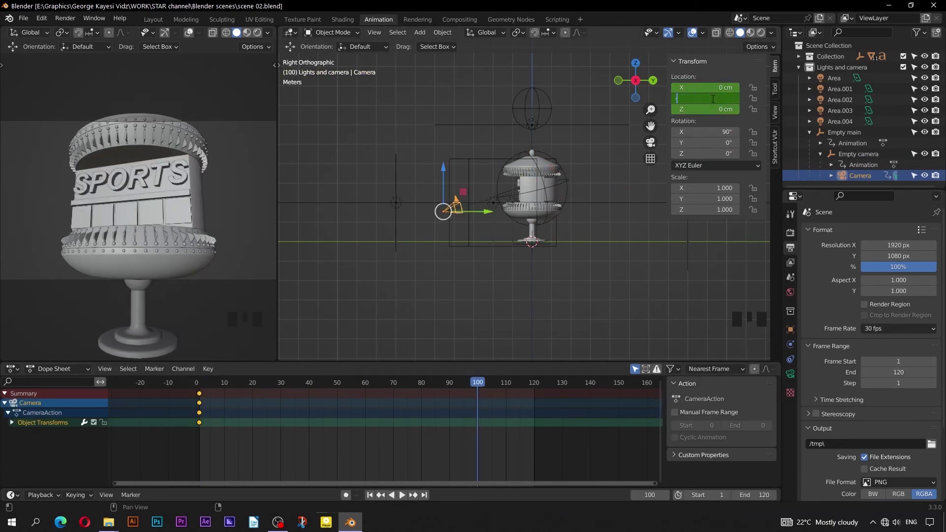
key(Return)
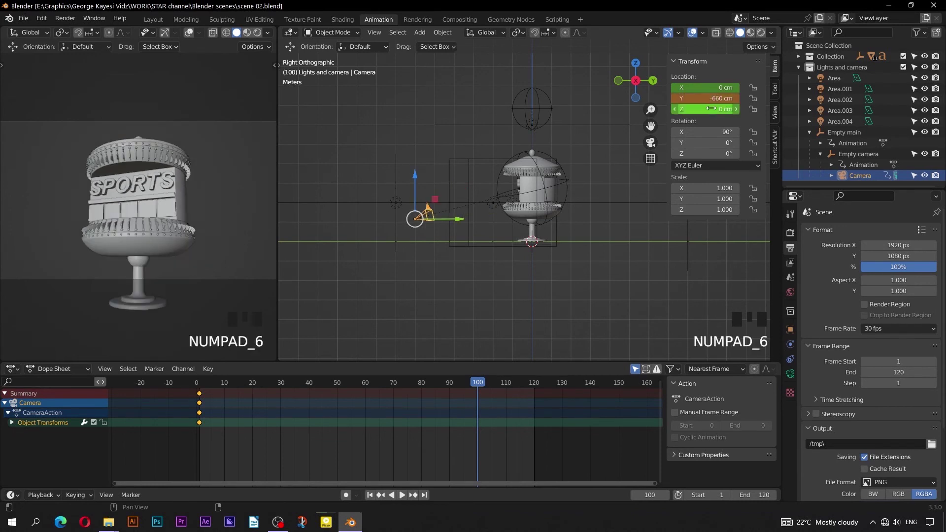
key(i)
Play the animation from frame 1 to review the Camera's pull-back from the kiosk.
key(shift+Left)
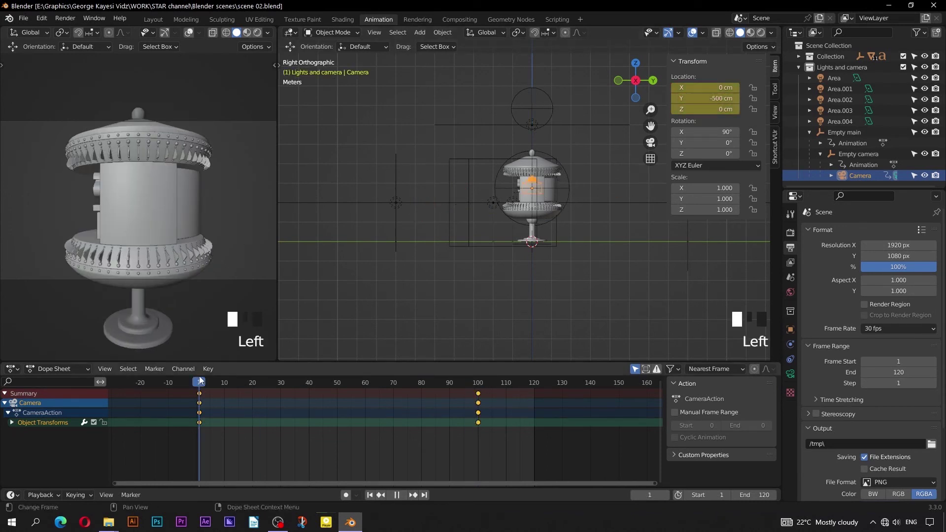
key(space)
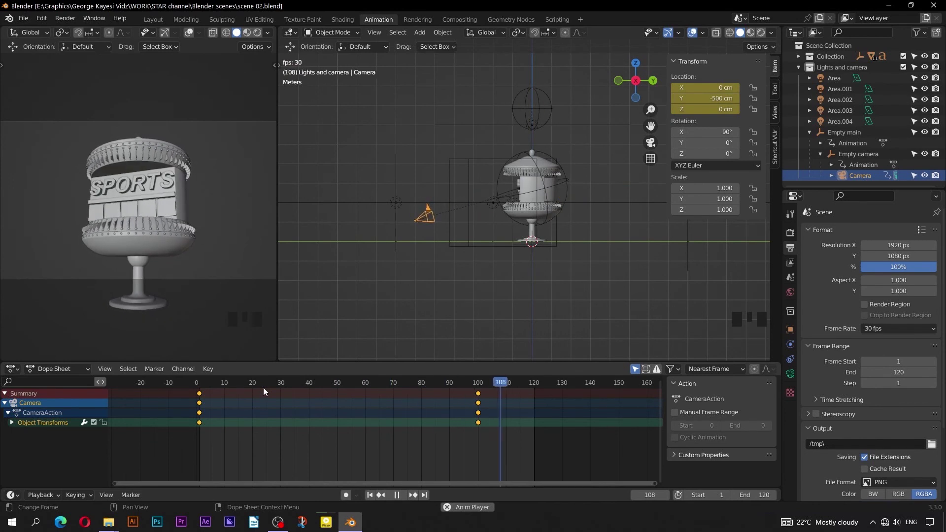
key(space)
key(space)
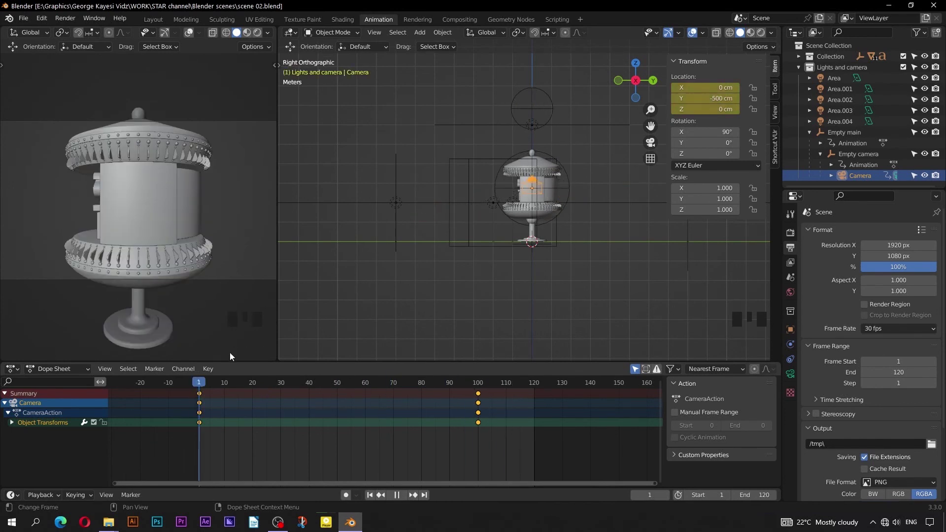
Update the Camera's location keyframe at frame 100 with Y set to -600 cm, and play back the result.
drag(456, 385, 477, 386)
mouse_move(704, 98)
mouse_down()
mouse_move(735, 98)
mouse_move(707, 98)
mouse_up()
click(707, 98)
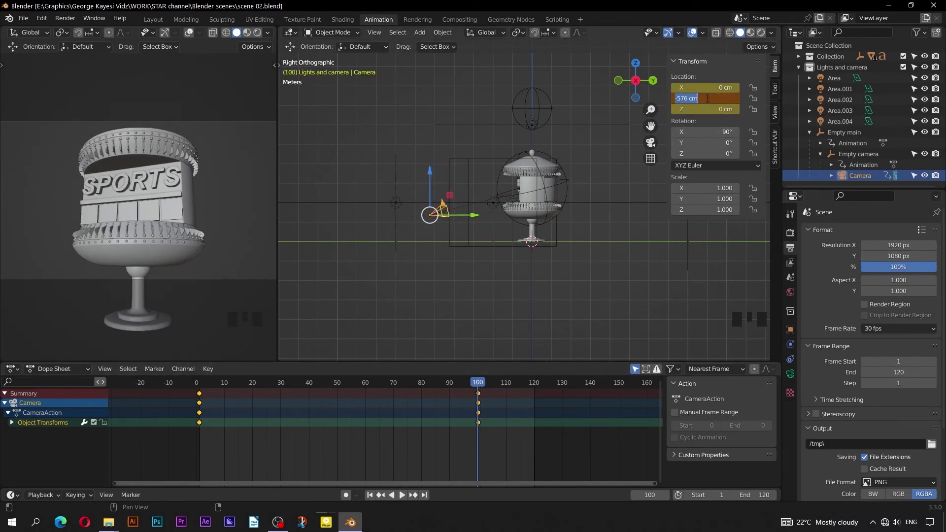
text(-600)
key(Return)
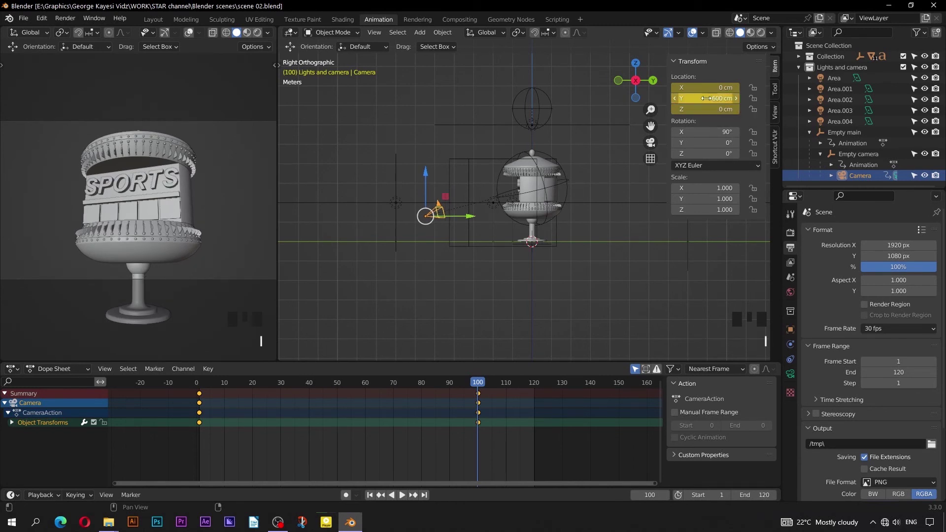
key(space)
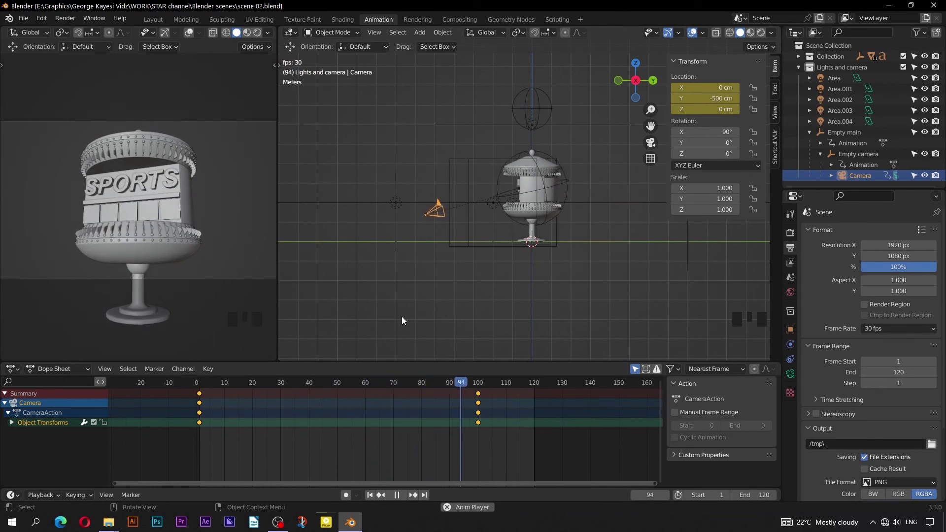
key(space)
Keyframe the Camera's location at frame 120 with Y set to -1000 cm.
drag(511, 386, 533, 387)
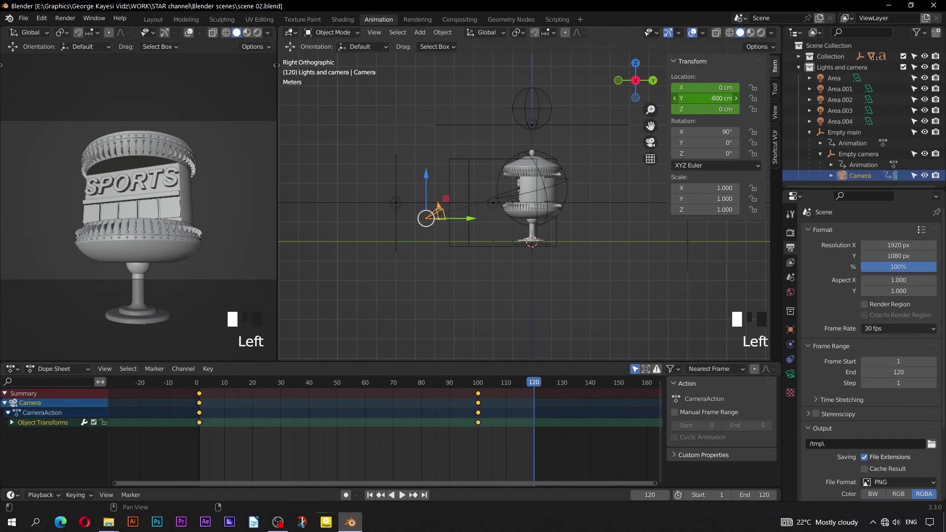
key(Return)
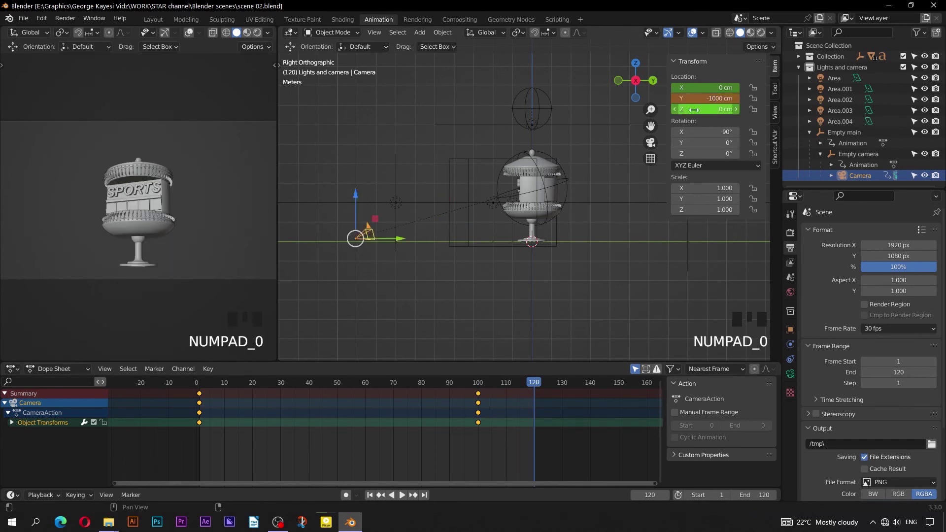
key(i)
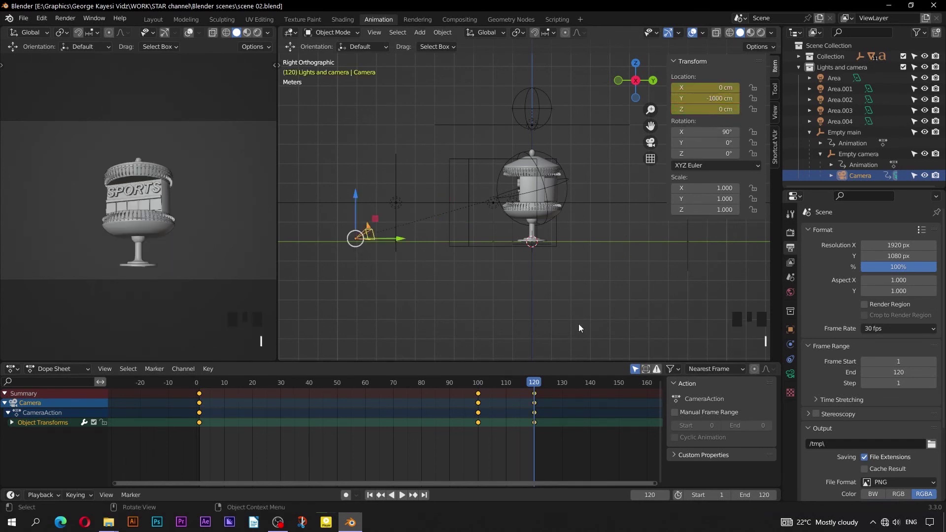
Play the animation from frame 100 to review the Camera's final pull-back, and return to frame 120.
drag(534, 383, 477, 385)
key(space)
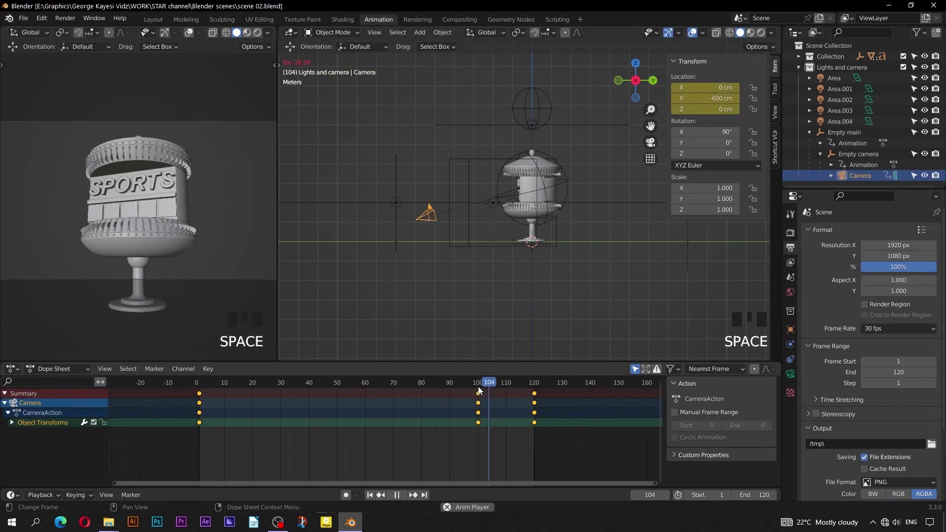
key(space)
click(476, 384)
key(space)
key(space)
mouse_move(527, 385)
mouse_down()
mouse_move(479, 393)
mouse_move(533, 393)
mouse_up()
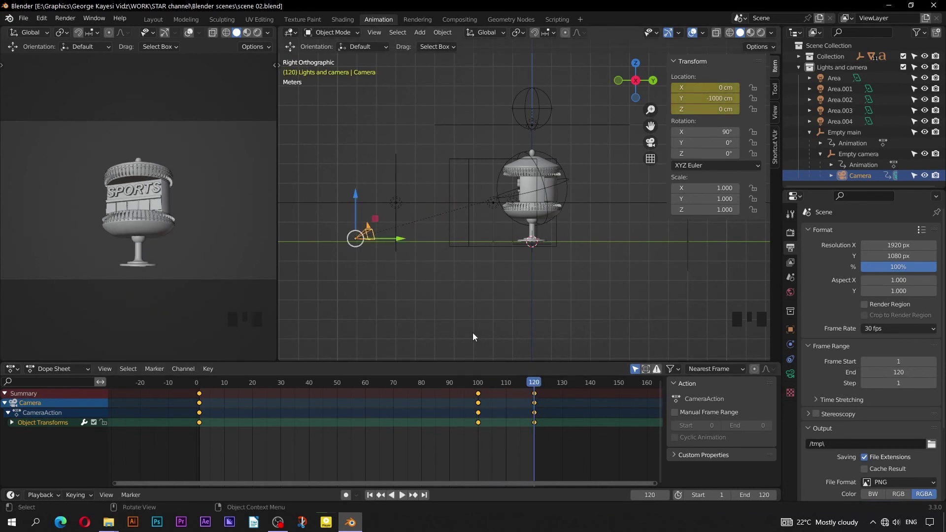
Select Empty main's keyframes at frames 1 and 20 and show its curves normalized in the Graph Editor.
click(472, 333)
click(514, 111)
click(271, 450)
drag(271, 452, 193, 404)
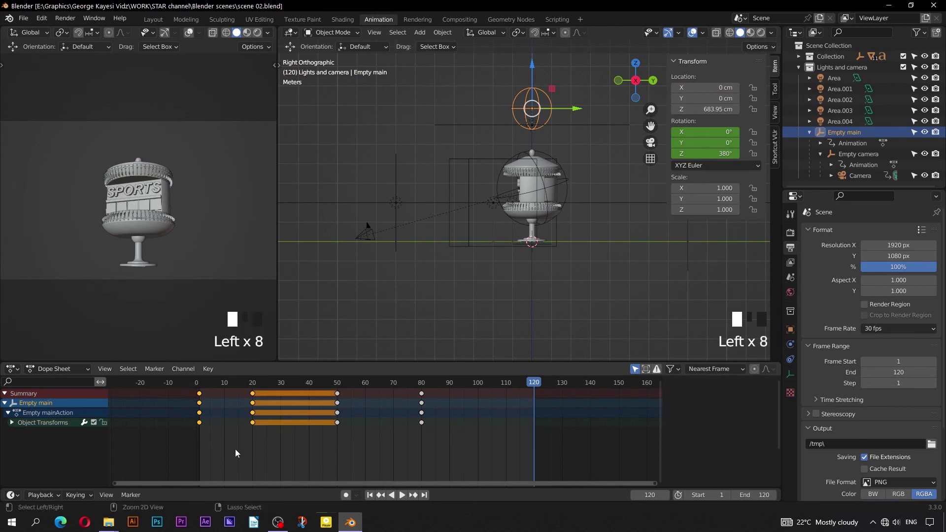
key(ctrl+Tab)
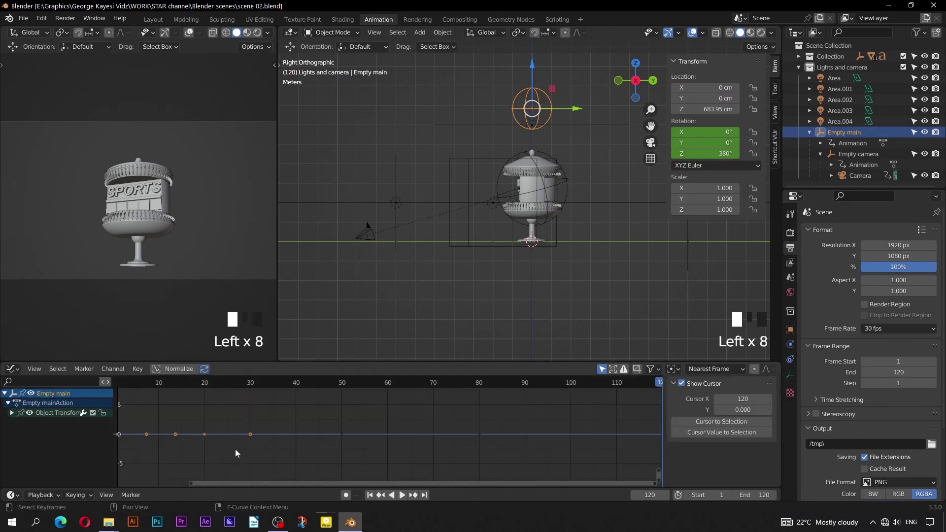
scroll(219, 441, down, 2)
middle_drag(238, 444, 331, 438)
click(174, 369)
scroll(277, 442, up, 2)
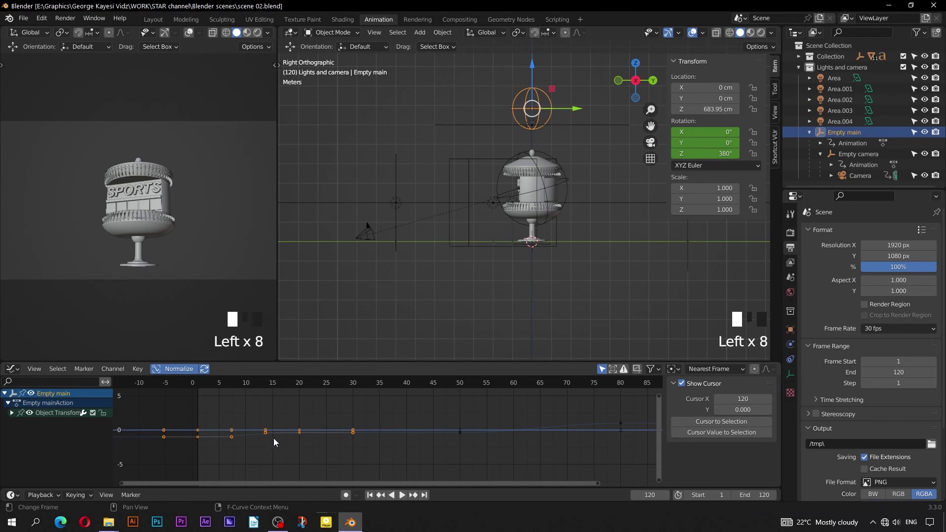
Scale the handles of Empty main's first two keyframes by 1.5 along X around their individual centers.
key(period)
click(268, 498)
key(s)
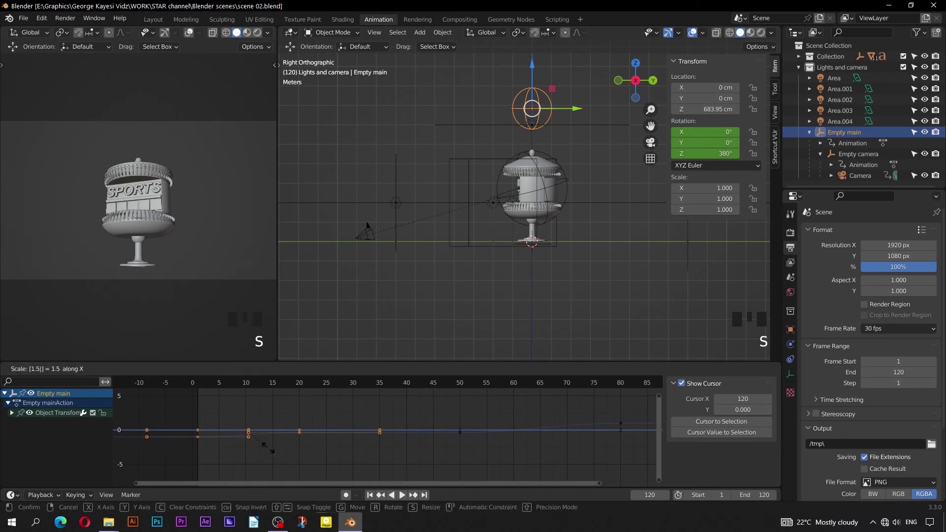
key(Return)
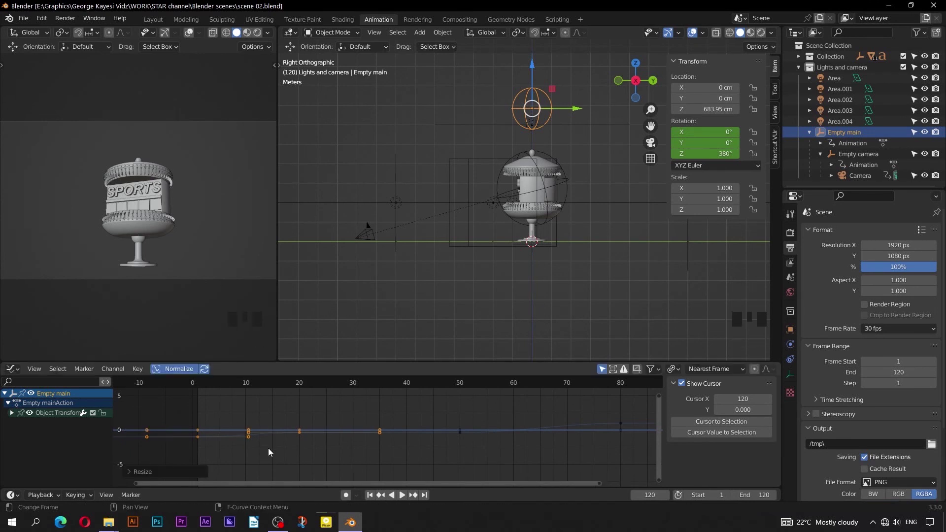
Scale the handles of the Camera's keyframes at frames 100 and 120 by 1.5 along X, and shift those keyframes 10 frames forward.
click(368, 226)
drag(468, 448, 357, 395)
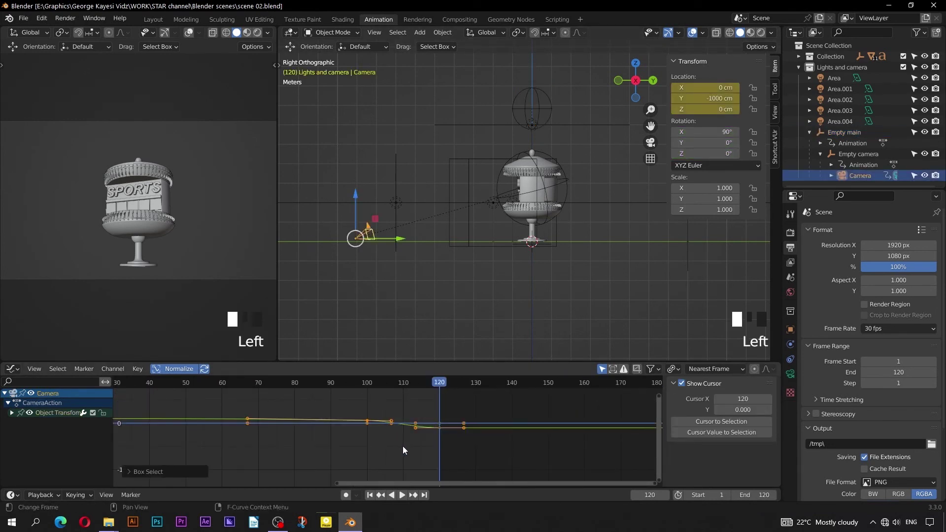
text(s1.5)
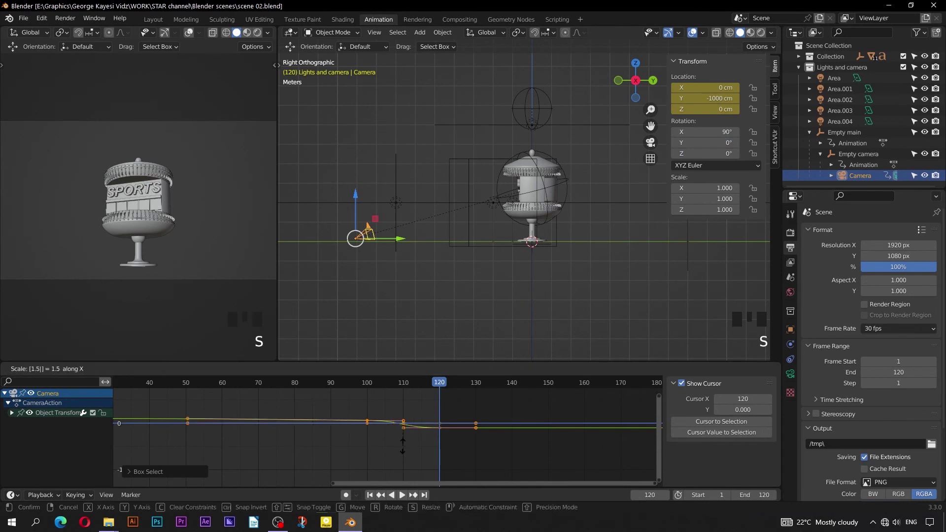
key(Return)
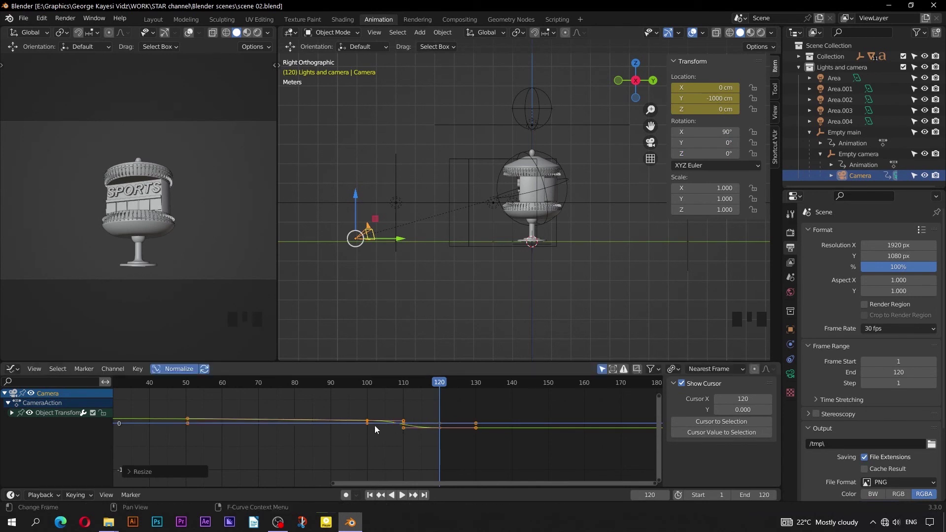
key(g)
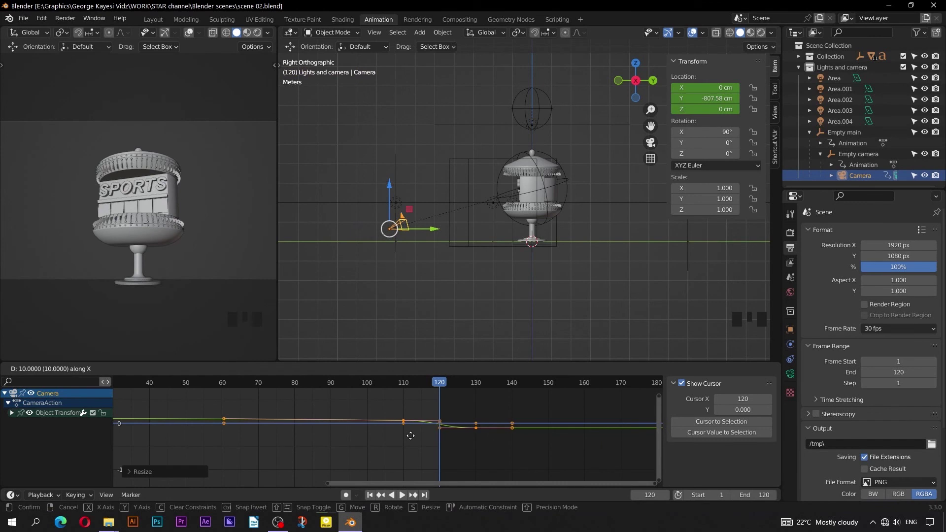
click(411, 435)
Shift Empty main's first two keyframes back along X to frames -10 and 9, and check them in the Dope Sheet.
click(518, 116)
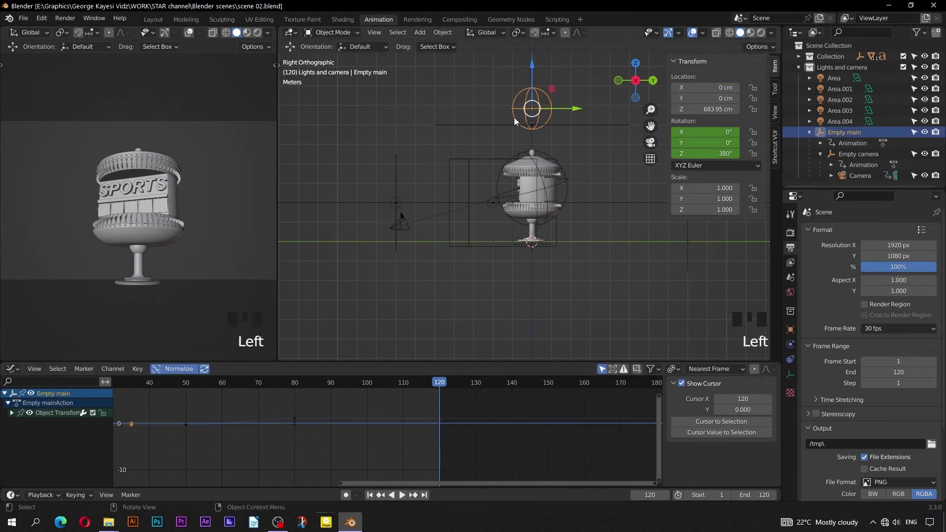
key(g)
key(x)
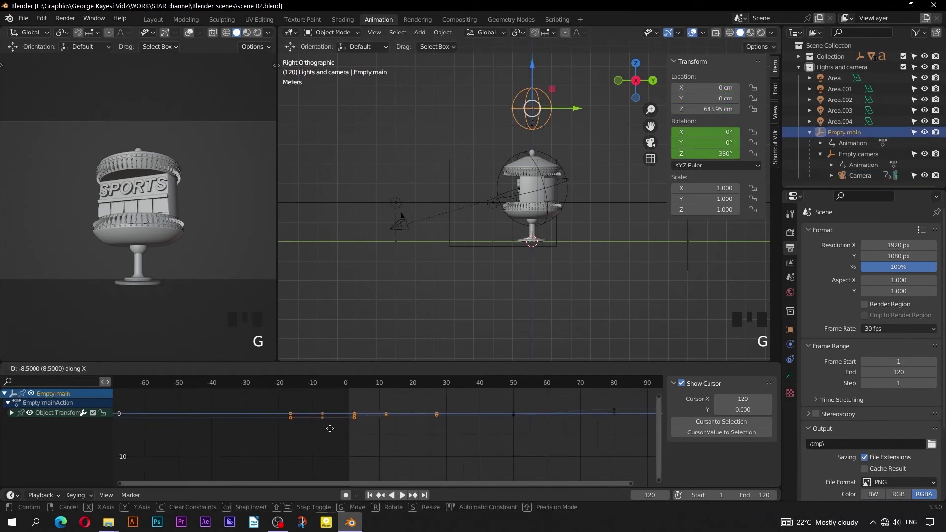
click(321, 432)
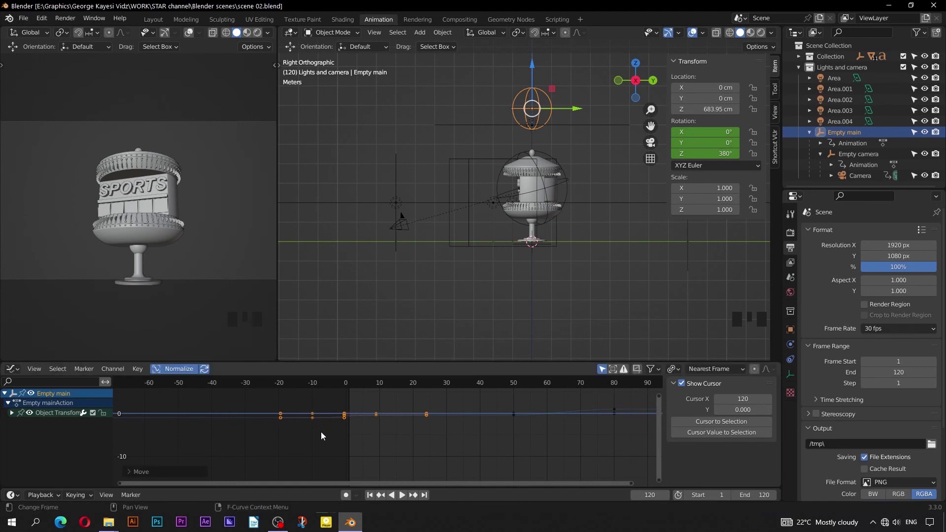
key(ctrl+Tab)
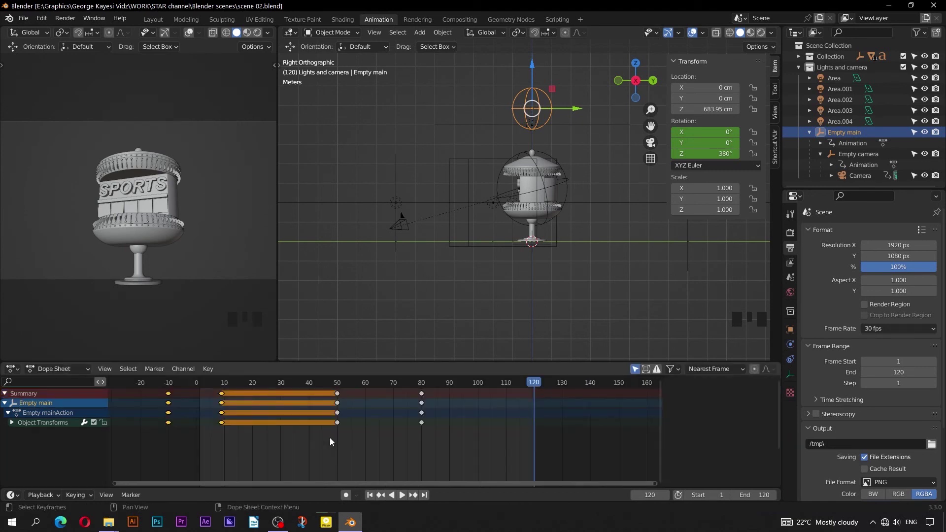
key(g)
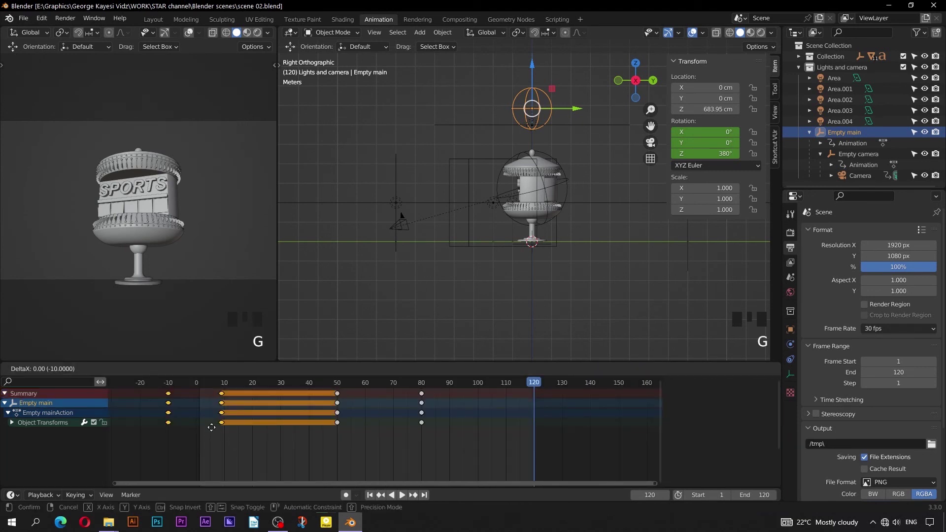
key(Escape)
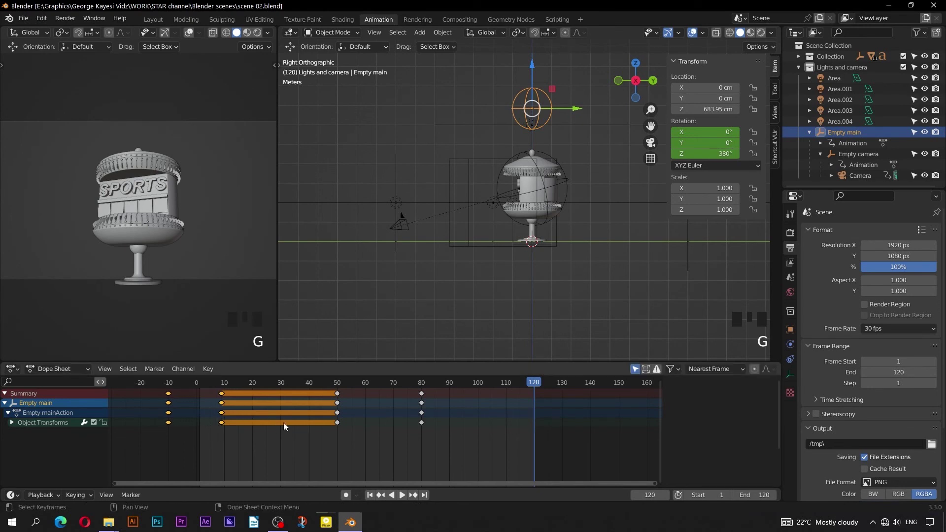
Play the animation from frame 0 to review the camera motion with the shifted keyframes.
click(215, 402)
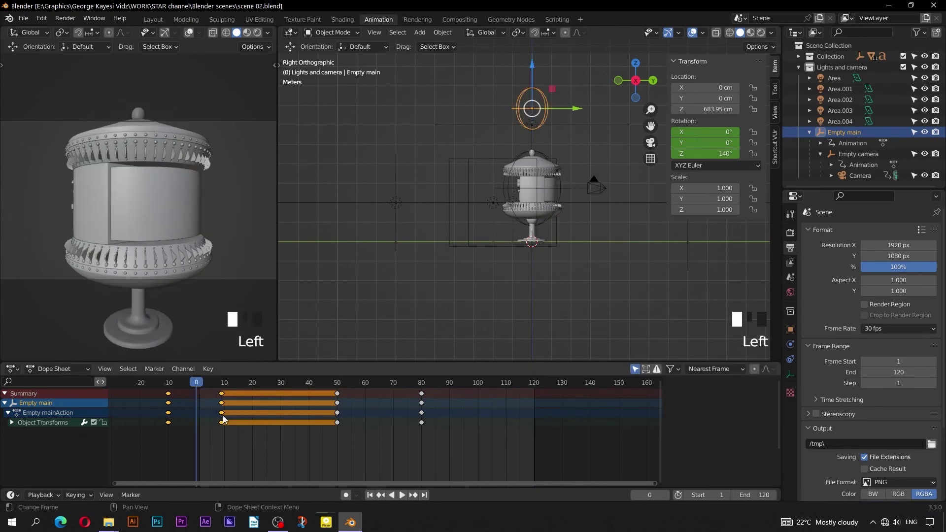
key(space)
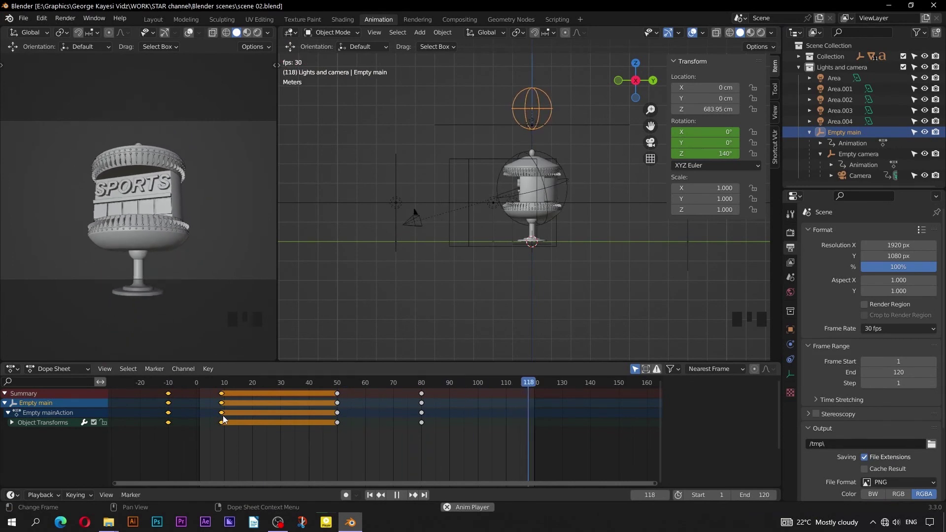
key(space)
Extend the left handle of Empty main's keyframe at frame 80 back to frame 60 along X, and play back the result.
click(451, 115)
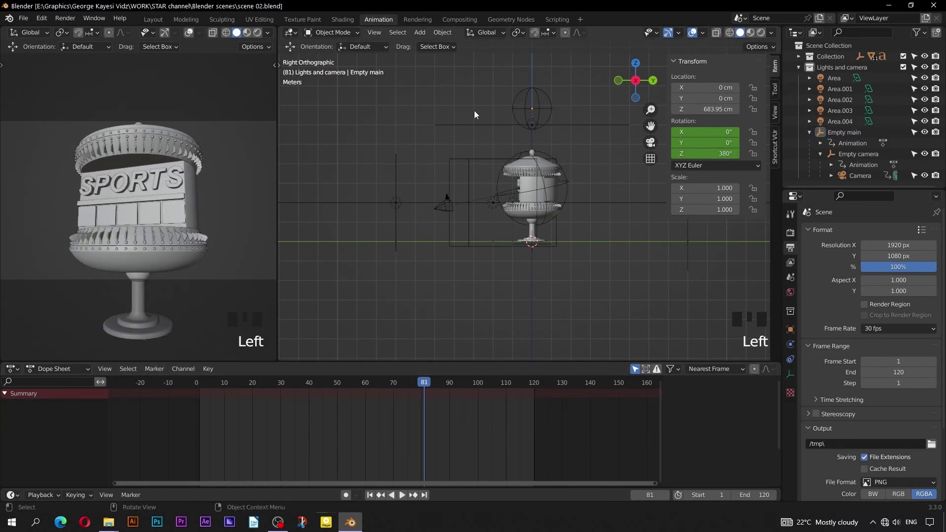
click(513, 107)
drag(427, 384, 422, 412)
drag(459, 448, 397, 386)
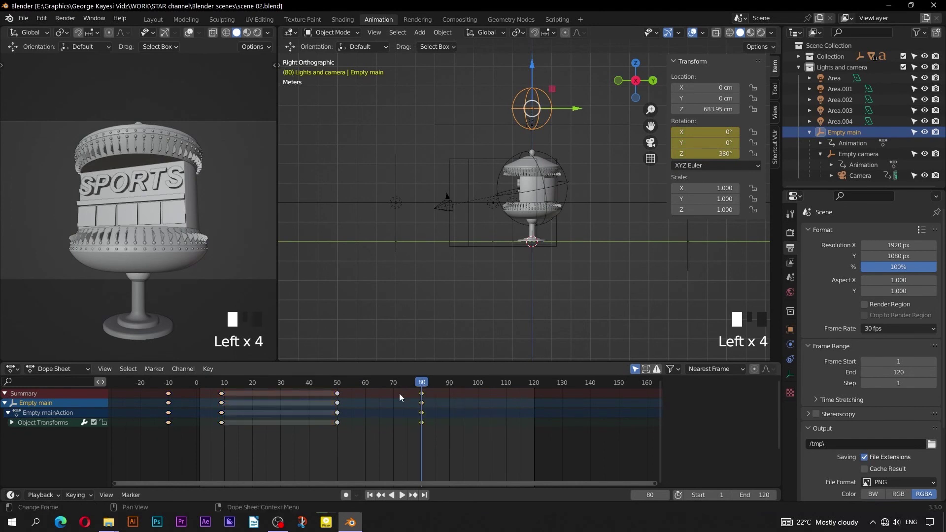
key(ctrl+Tab)
key(Home)
drag(436, 422, 422, 422)
key(x)
drag(389, 419, 389, 419)
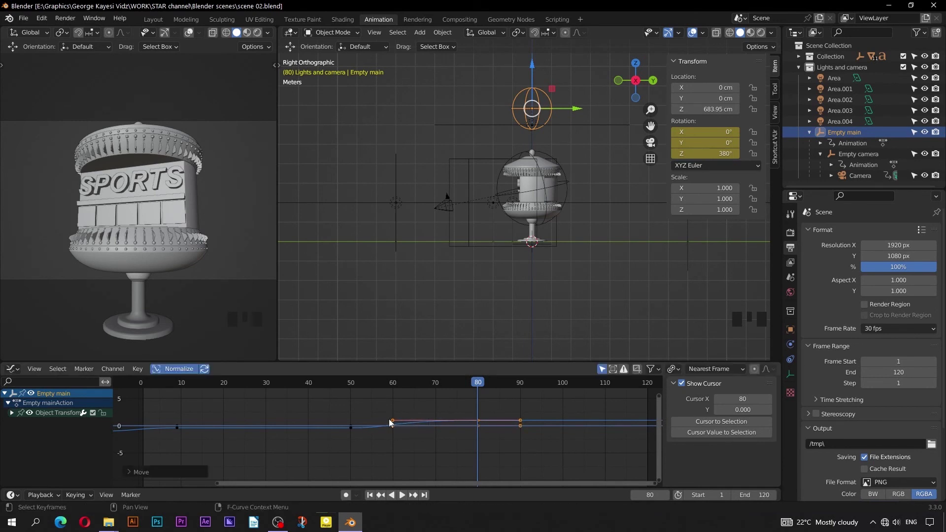
drag(355, 387, 344, 386)
key(space)
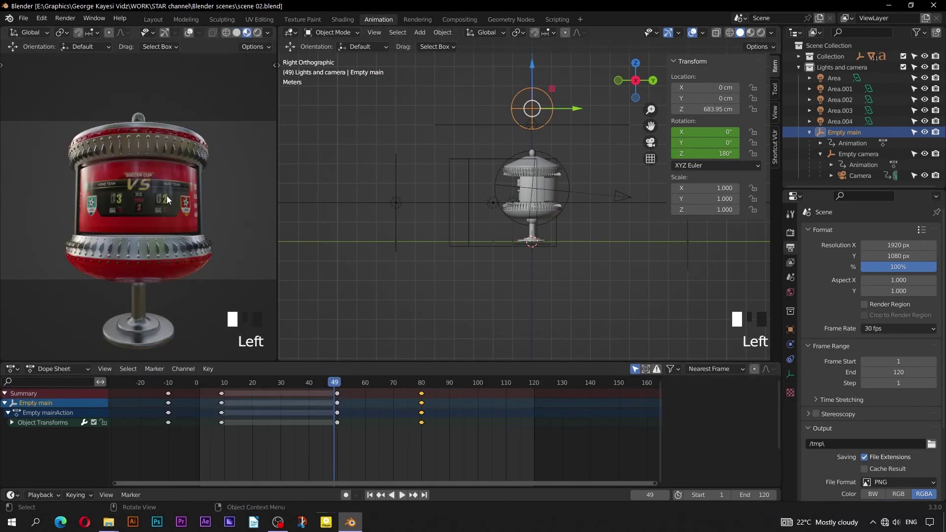
Select the Cylinder with banner, preview the animation's opening, and keyframe the cylinder's rotation at frame 20.
click(167, 197)
scroll(459, 200, up, 1)
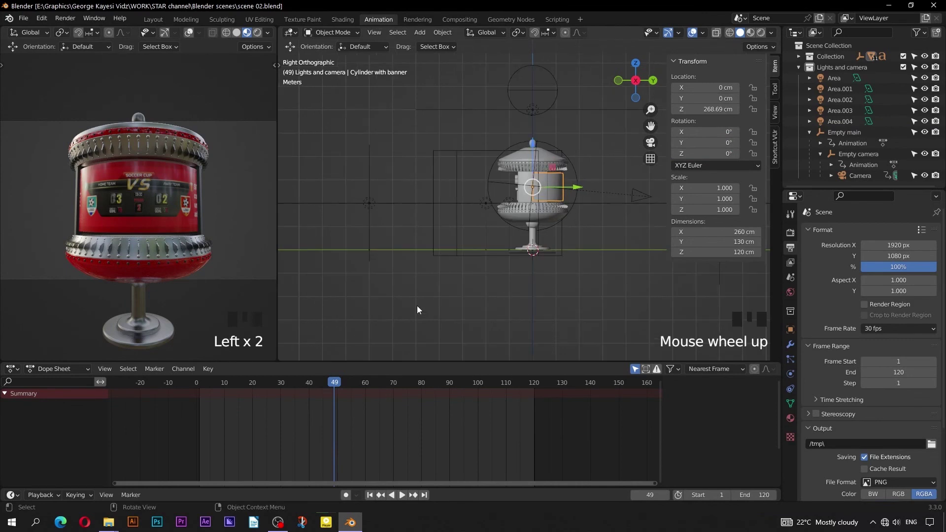
drag(335, 382, 198, 383)
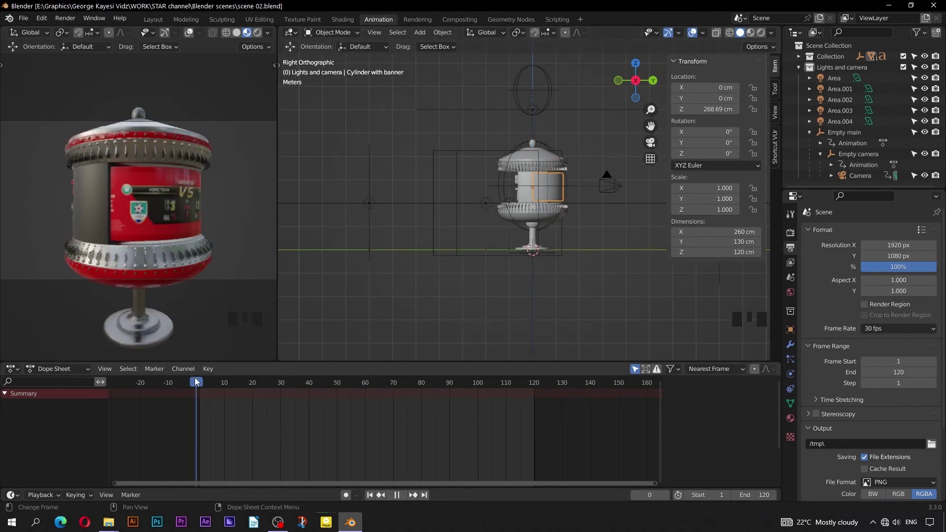
key(space)
key(space)
click(251, 382)
scroll(522, 194, up, 2)
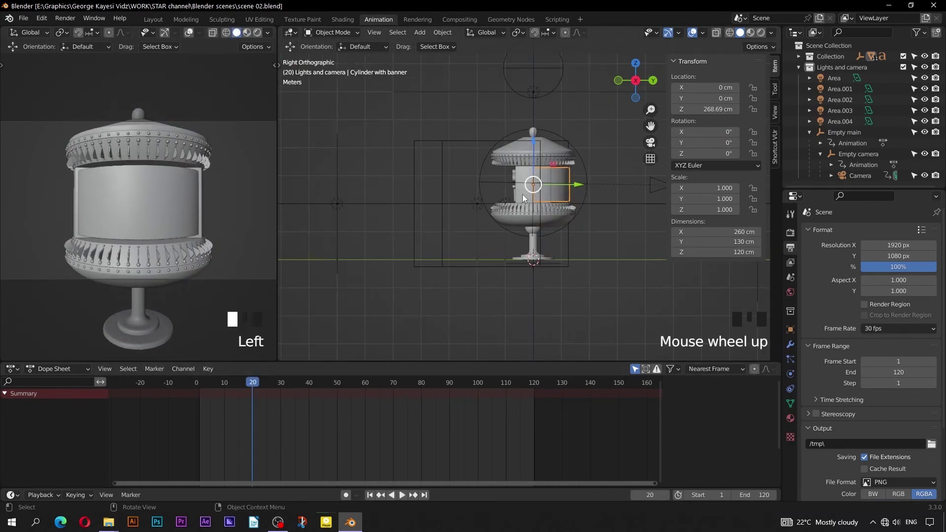
key(i)
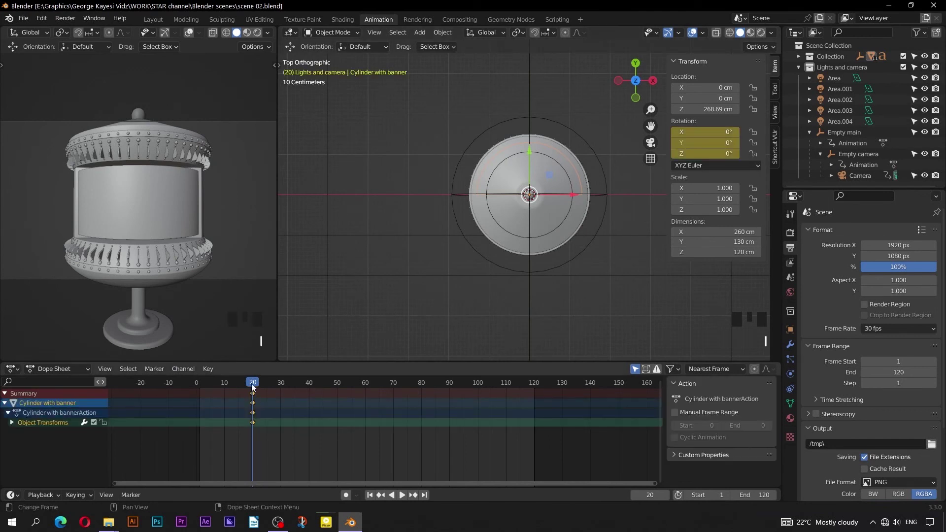
Keyframe the rotation of the Cylinder with banner at frame 1 with Z set to 90°.
click(210, 384)
drag(209, 384, 198, 384)
drag(708, 154, 734, 153)
click(708, 153)
text(90)
key(Return)
key(i)
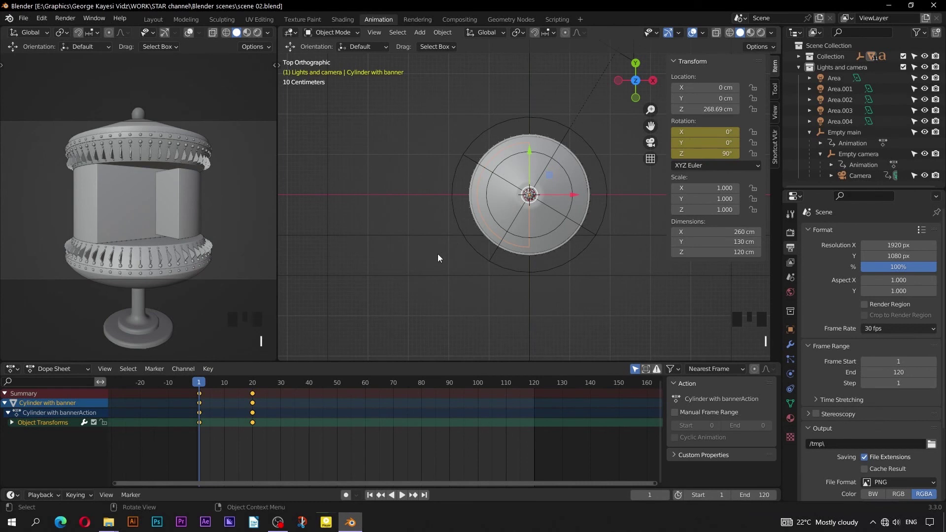
Play the opening frames with the camera view in Material Preview to review the banner cylinder's rotation.
key(space)
key(space)
drag(248, 382, 197, 377)
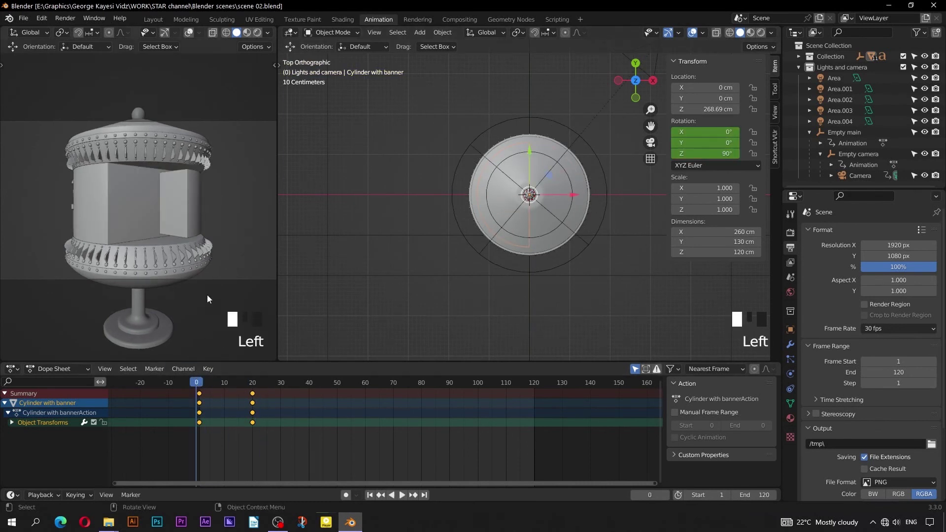
click(248, 33)
key(space)
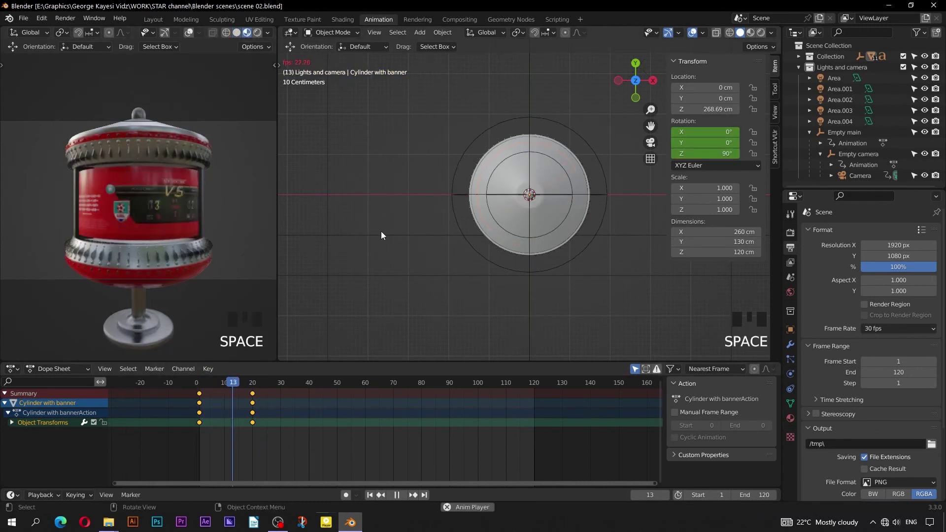
key(space)
click(197, 383)
key(space)
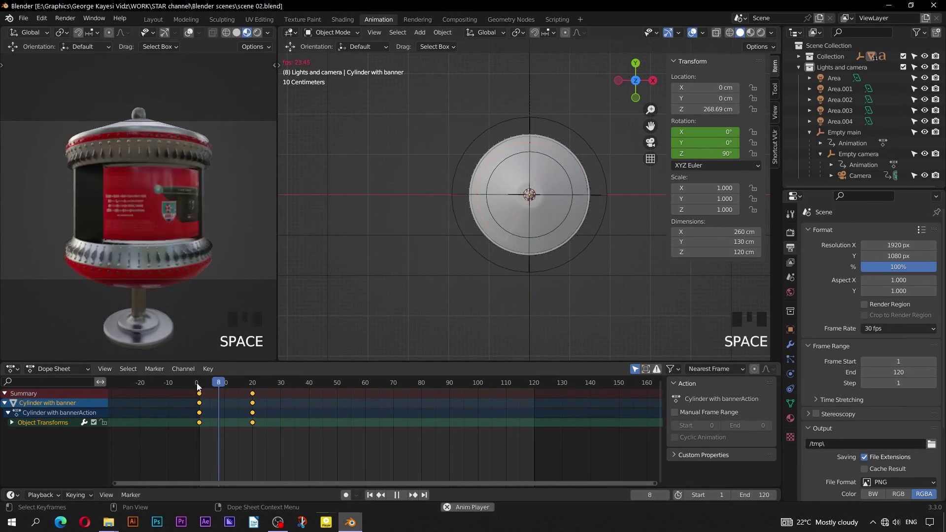
key(space)
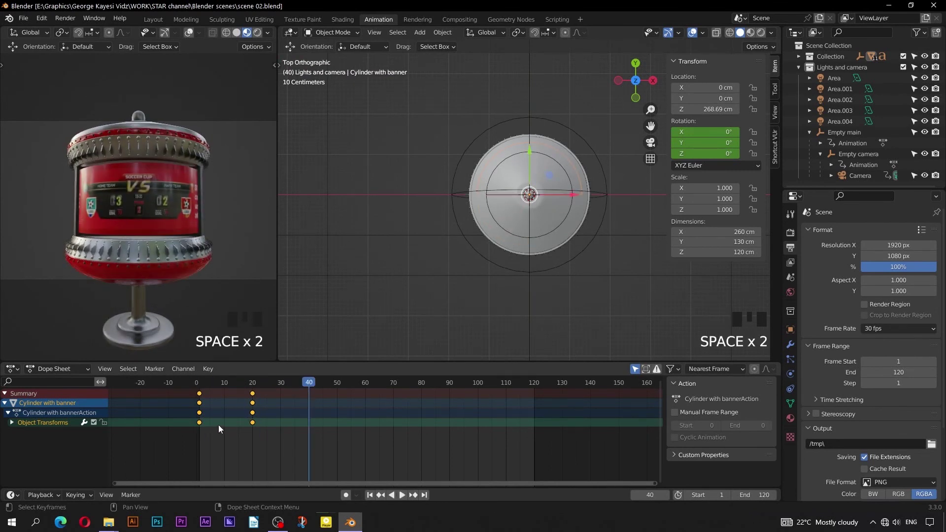
Extend the left handle of the banner cylinder's keyframe at frame 20 back to frame 10 along X in the Graph Editor.
key(ctrl+Tab)
drag(233, 444, 179, 431)
key(x)
click(179, 431)
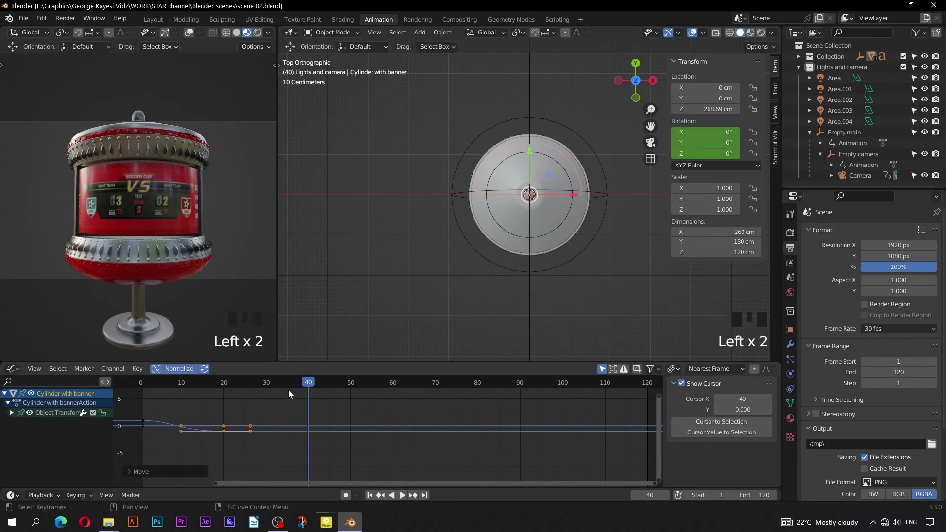
Play the animation from frame 1 to review the banner cylinder's rotation with the adjusted easing.
click(144, 386)
key(space)
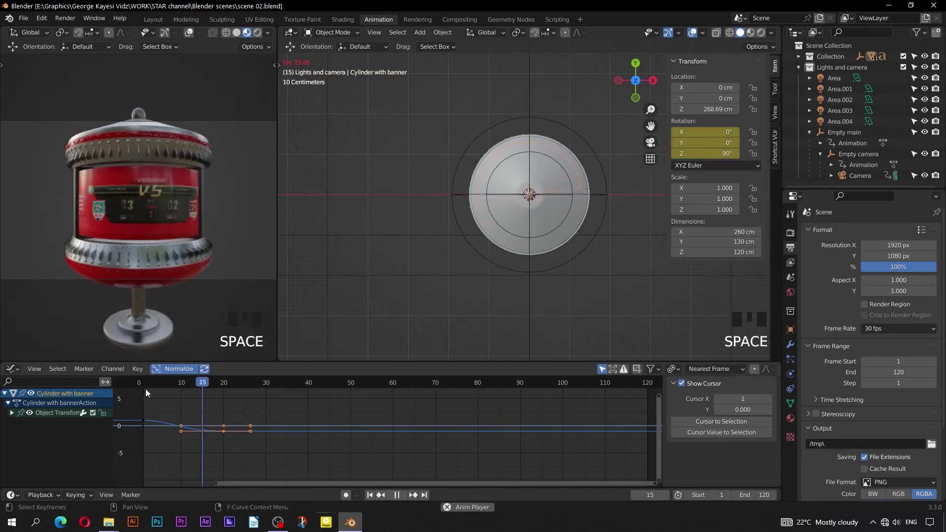
click(274, 385)
drag(148, 384, 143, 385)
key(space)
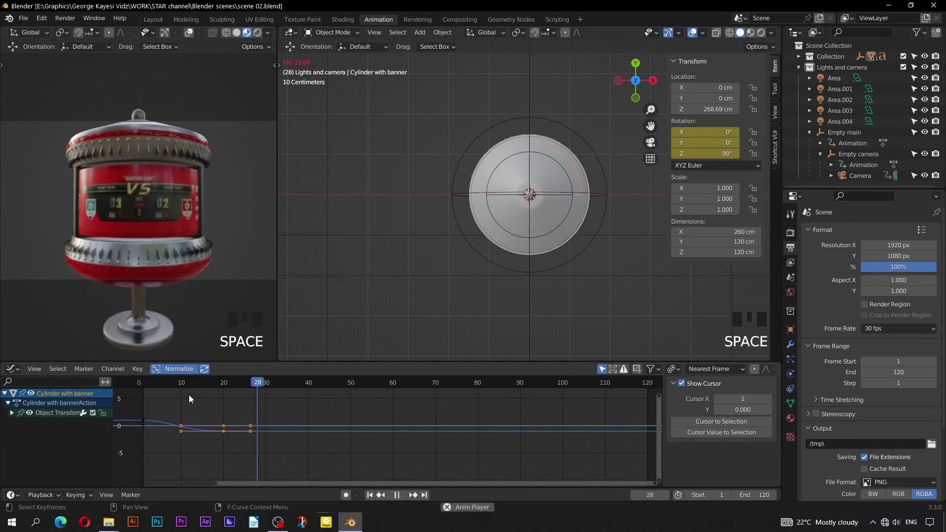
key(space)
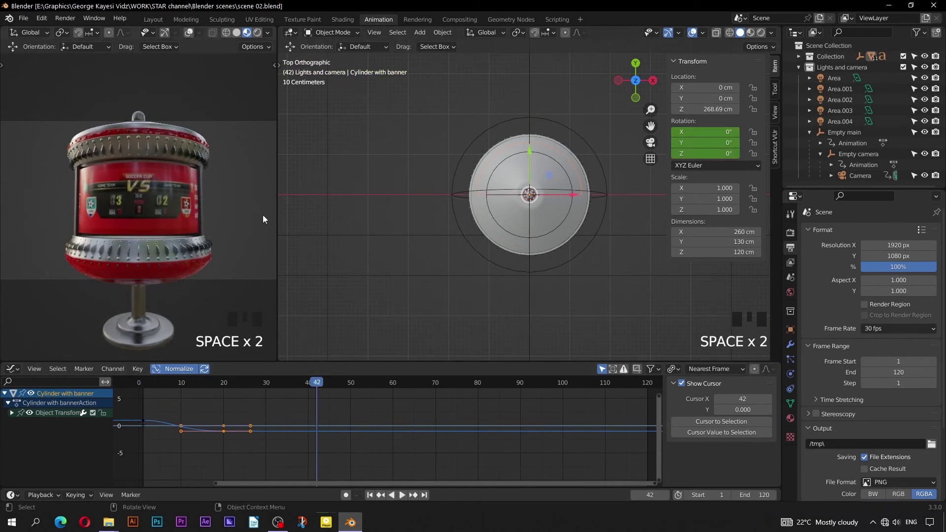
key(space)
key(space)
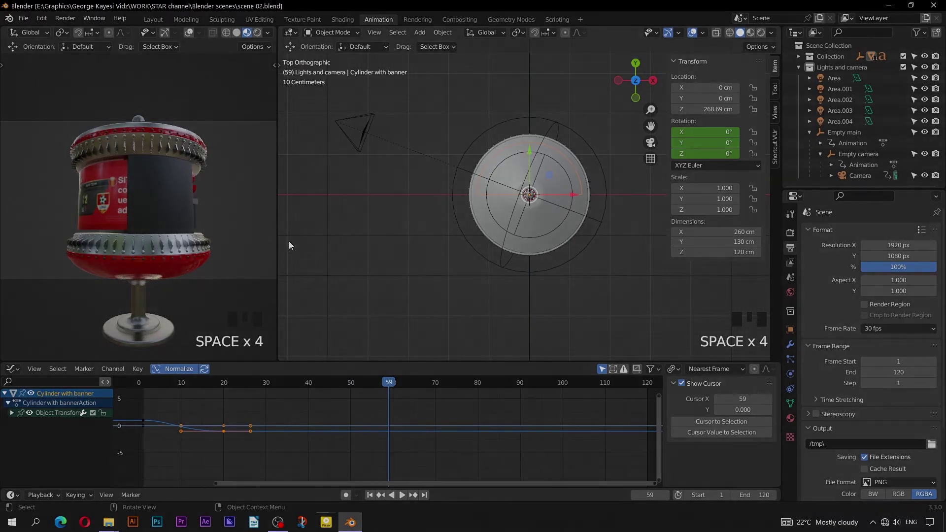